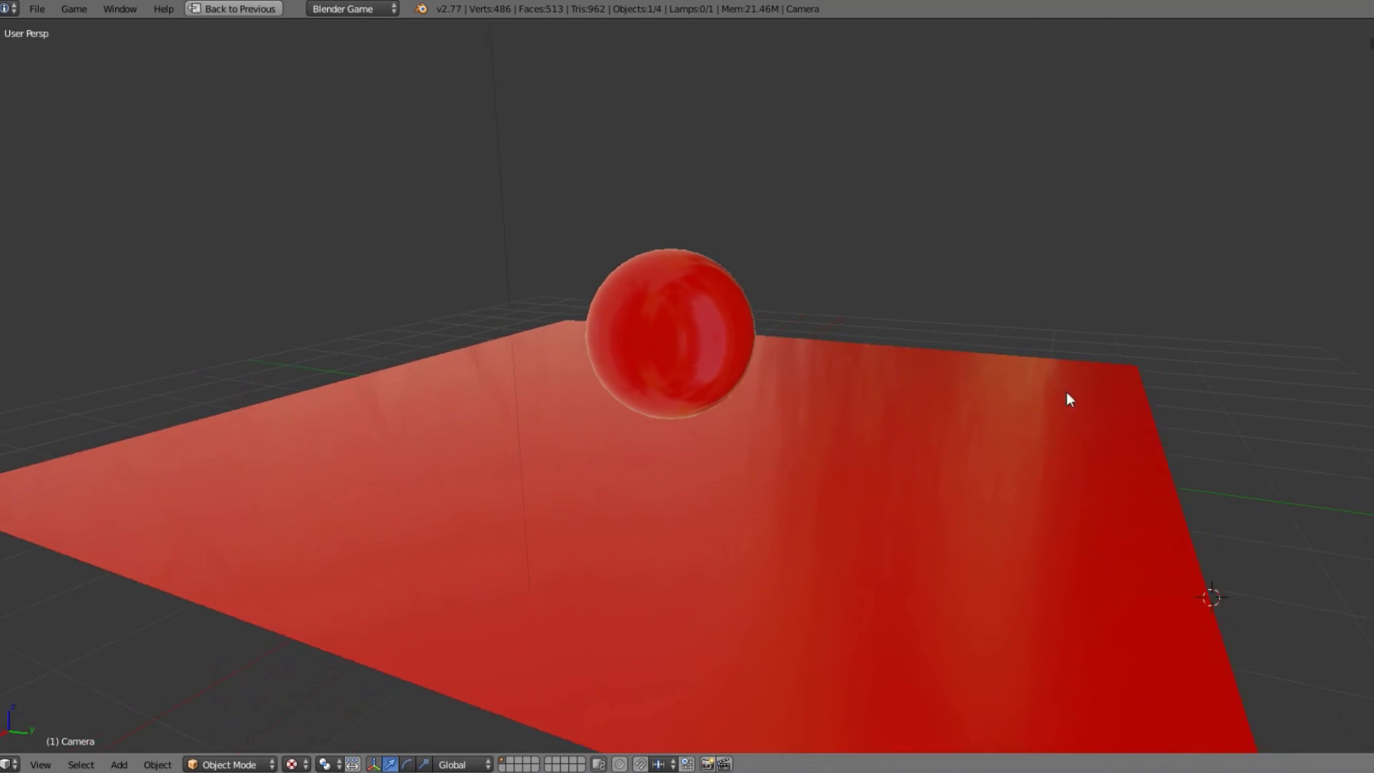
Examine the reflections and rim shading on the red glossy sphere up close from several angles.
scroll(716, 281, "up", 3)
scroll(719, 289, "up", 1)
right_click(750, 256)
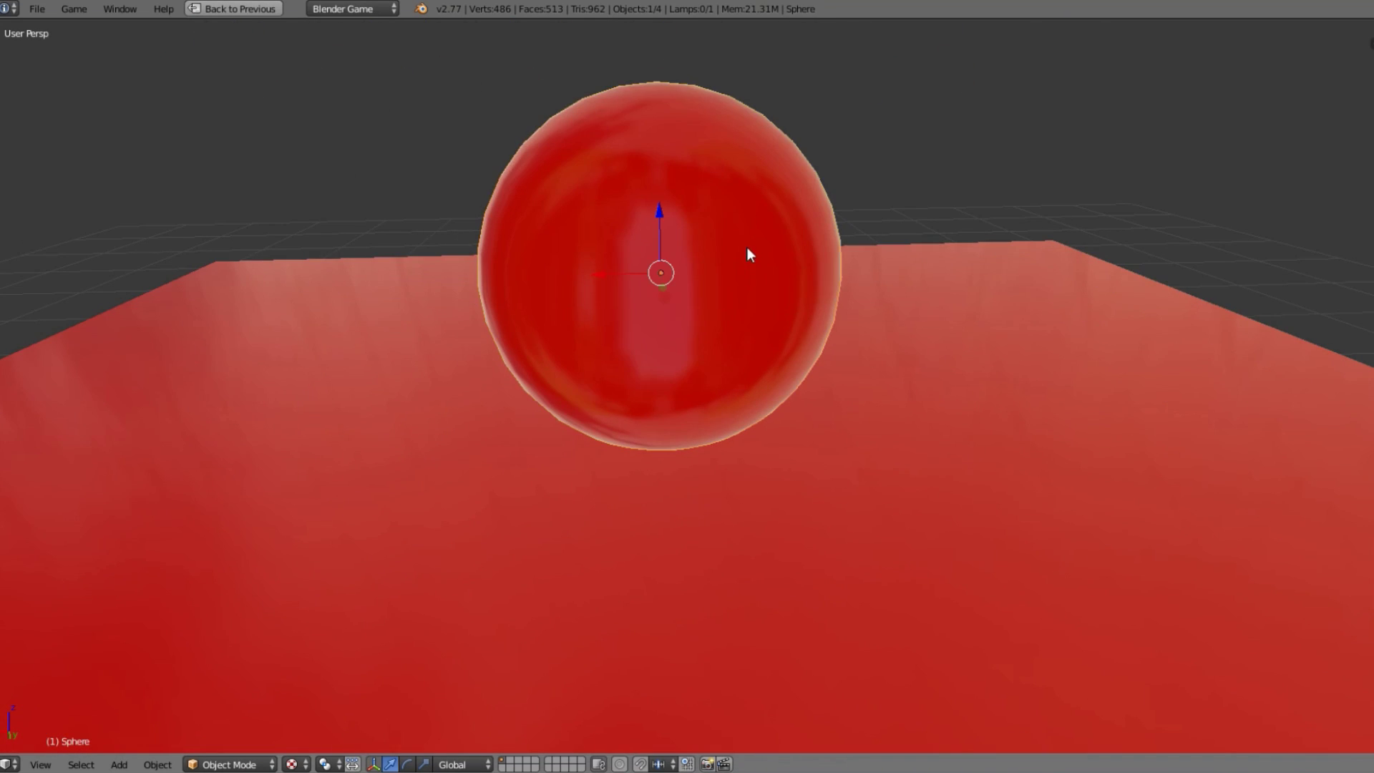
key("KP_Decimal")
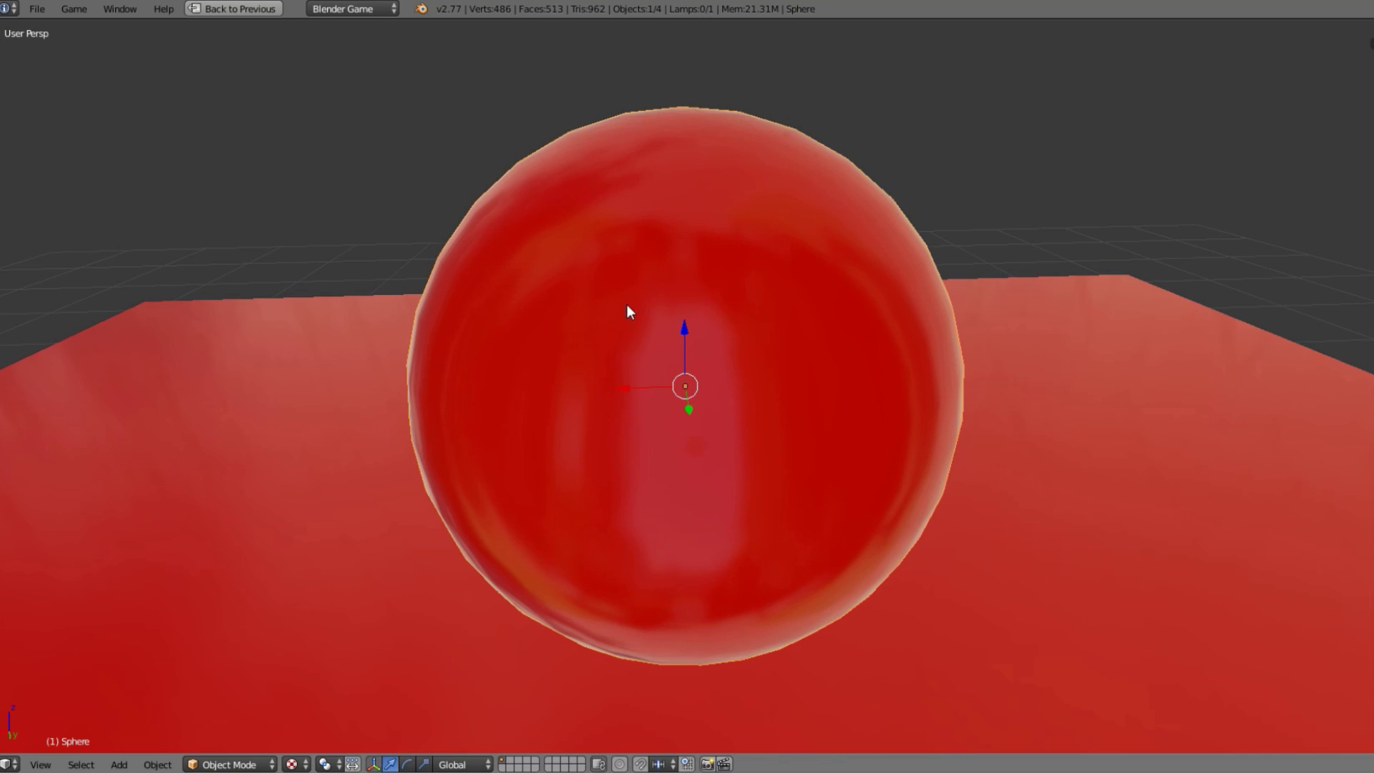
scroll(446, 423, "down", 4)
middle_click_drag(446, 428, 681, 391)
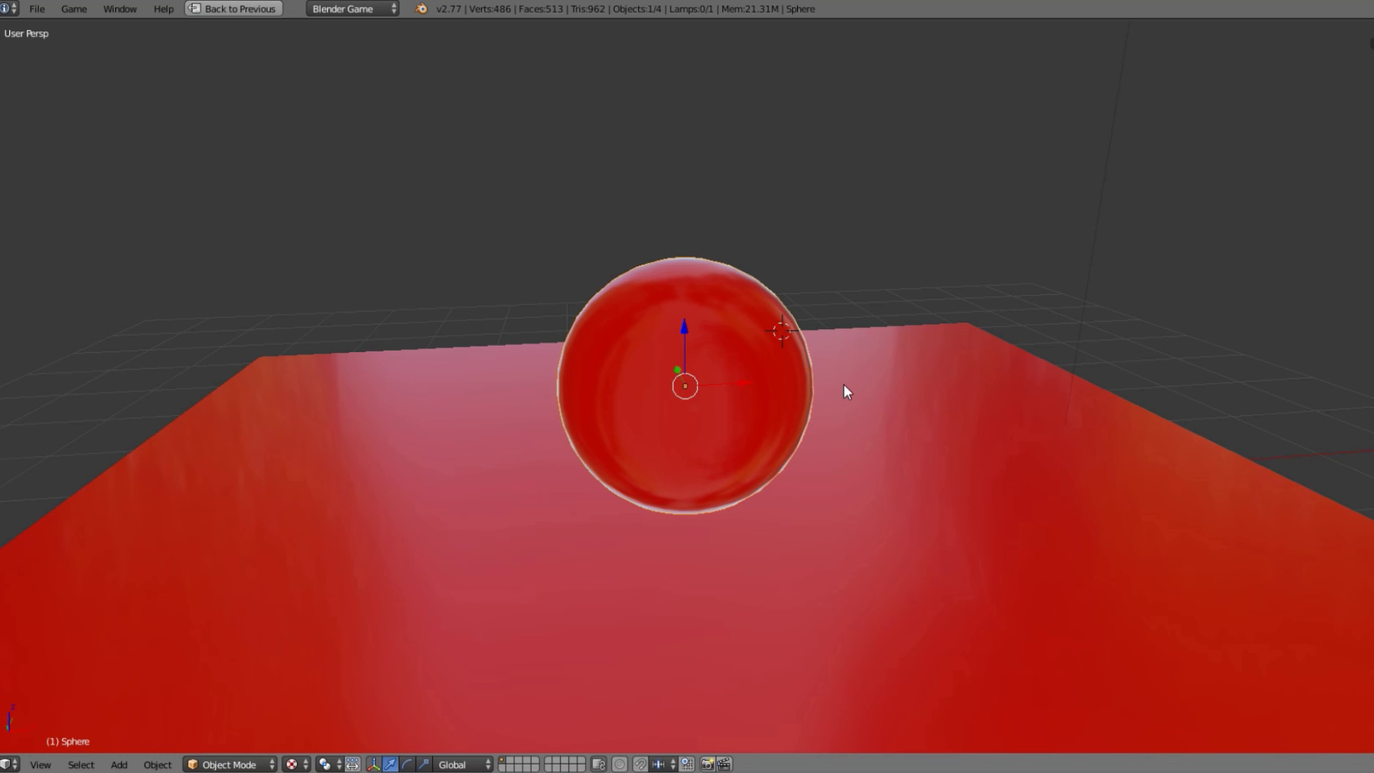
scroll(848, 401, "up", 3)
middle_click_drag(860, 400, 806, 384)
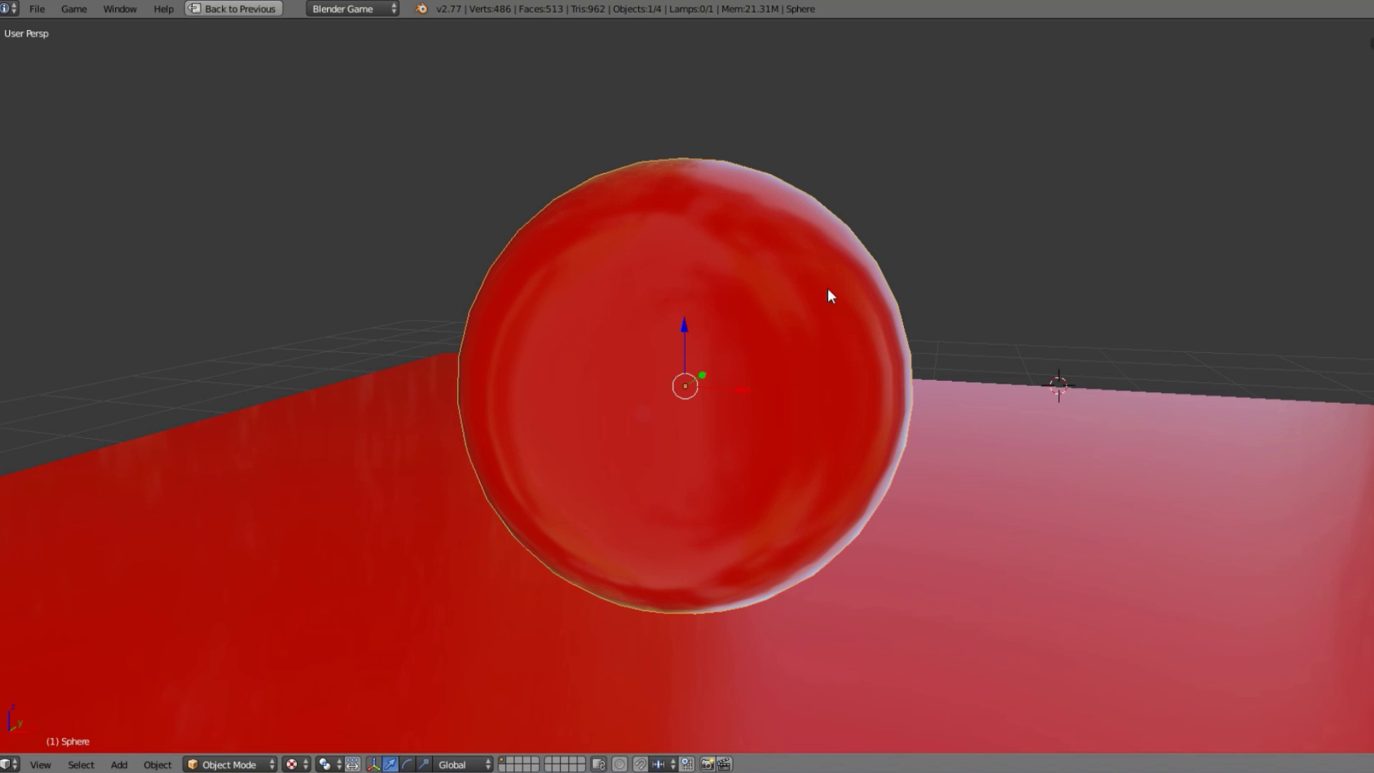
scroll(1114, 388, "up", 2)
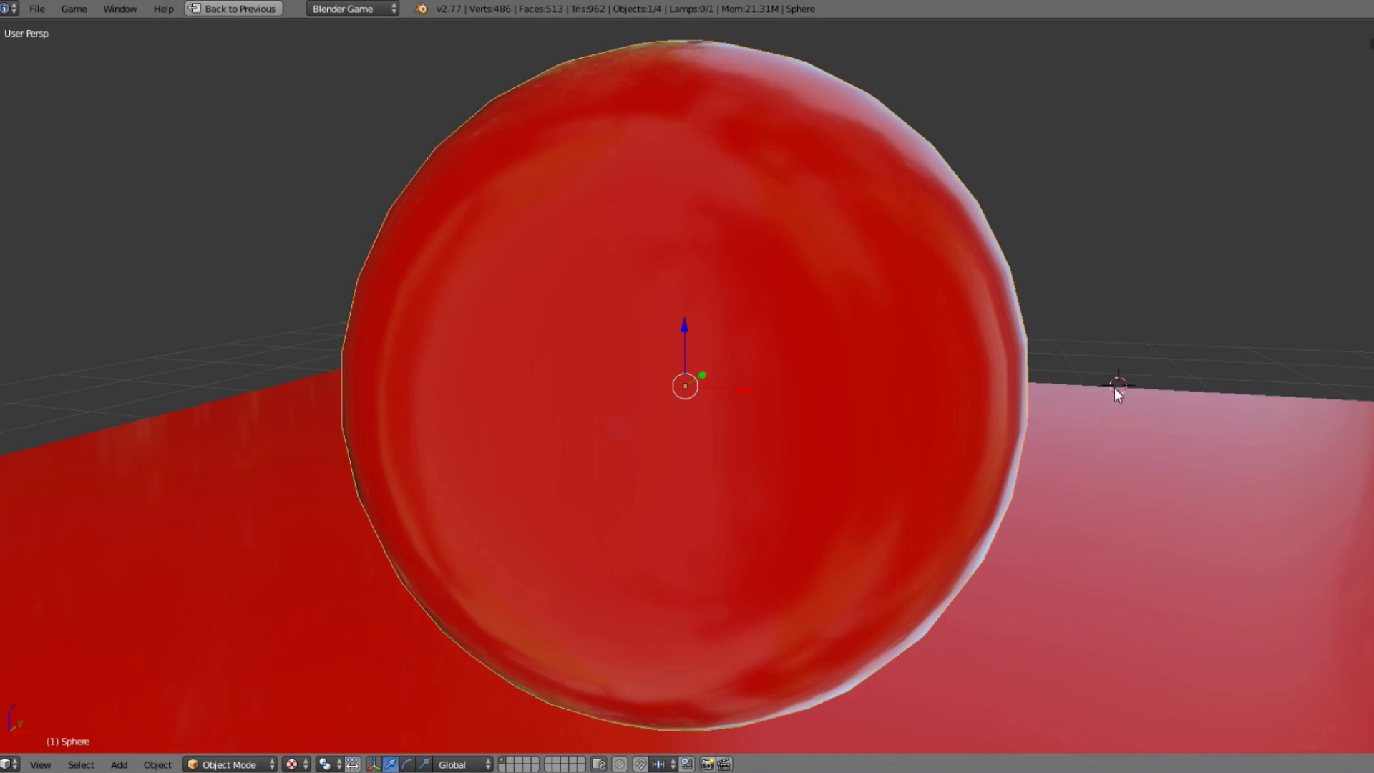
middle_click_drag(1116, 388, 937, 430, "shift")
scroll(943, 346, "up", 3)
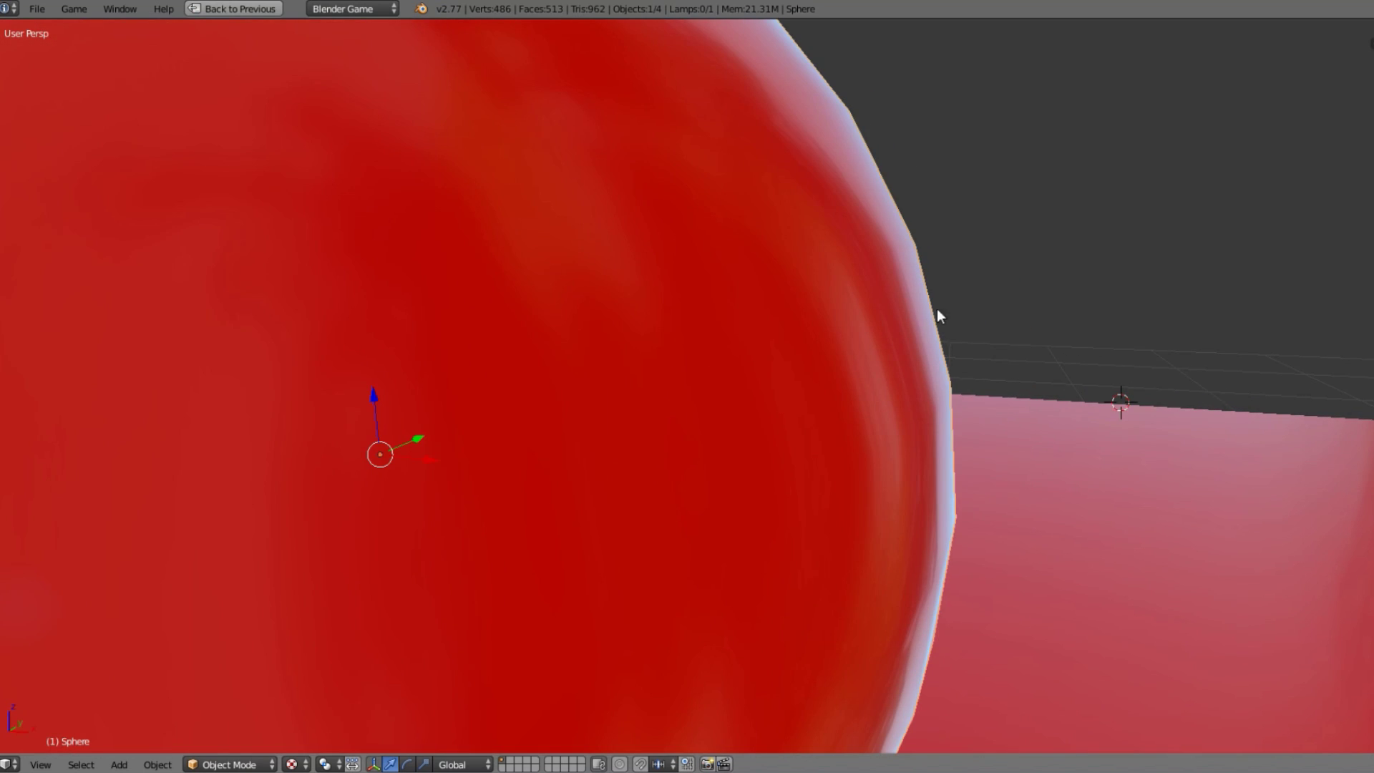
scroll(931, 317, "down", 3)
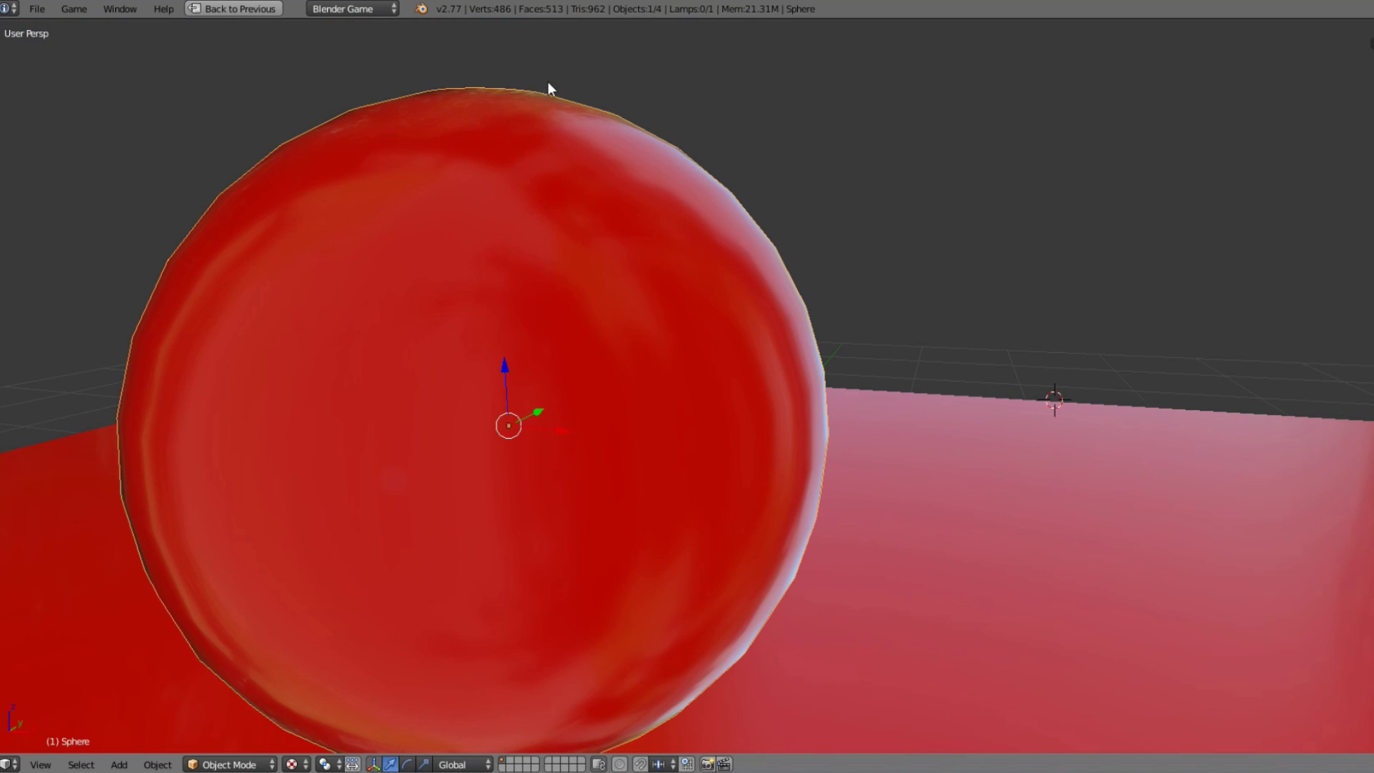
Examine how the reflections on the red floor plane and sphere change from low and high viewing angles.
scroll(729, 379, "down", 5)
scroll(730, 379, "down", 3)
middle_click_drag(729, 379, 537, 391)
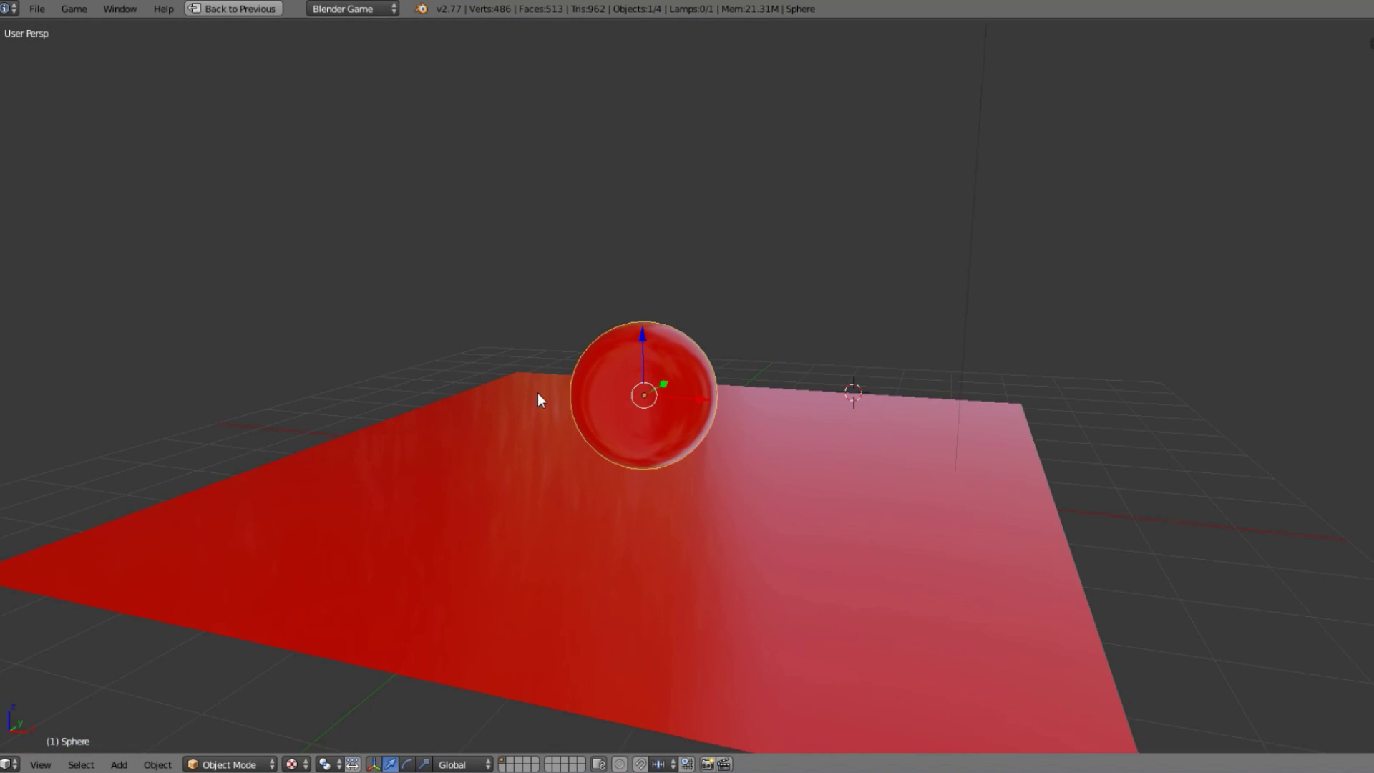
scroll(538, 392, "up", 7)
scroll(537, 392, "down", 4)
middle_click_drag(547, 468, 1006, 341)
middle_click_drag(826, 543, 720, 400)
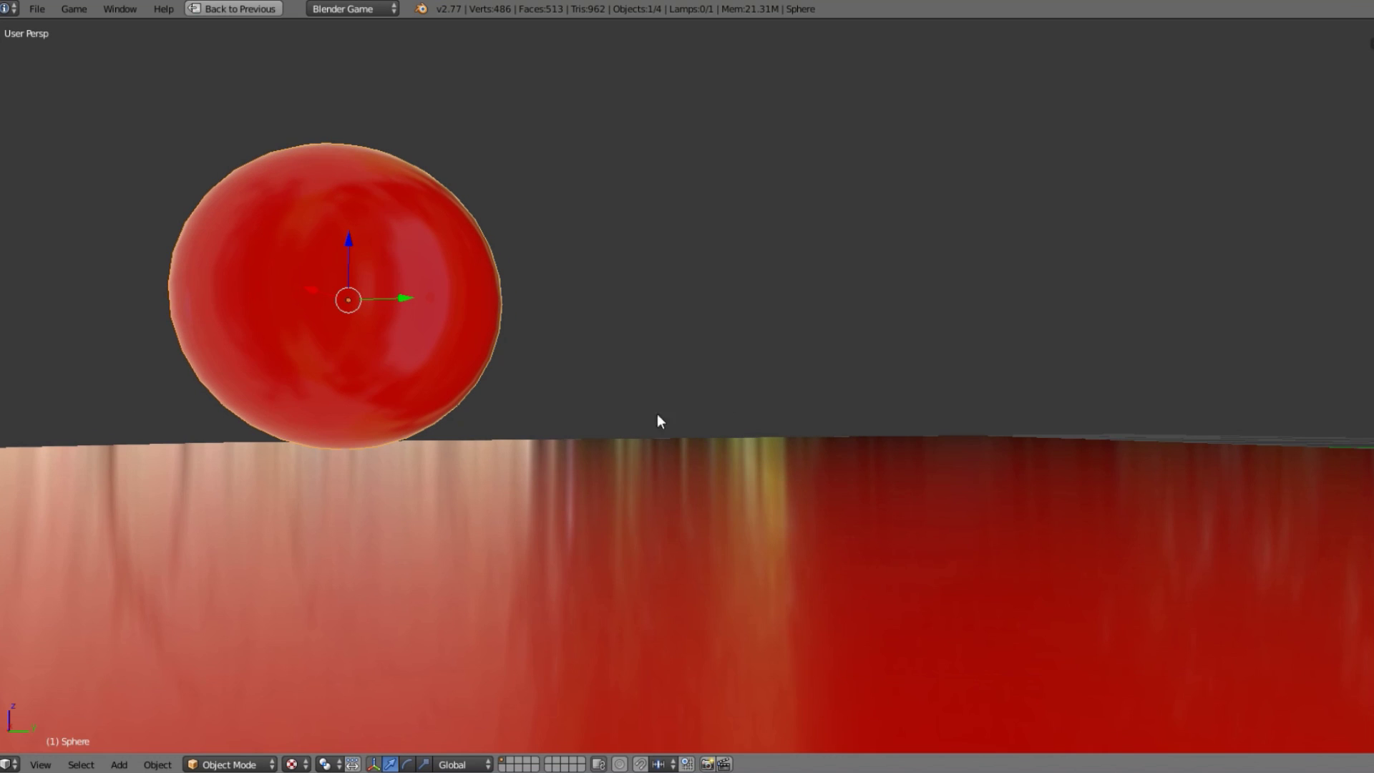
middle_click_drag(420, 540, 753, 402)
middle_click_drag(674, 494, 622, 428)
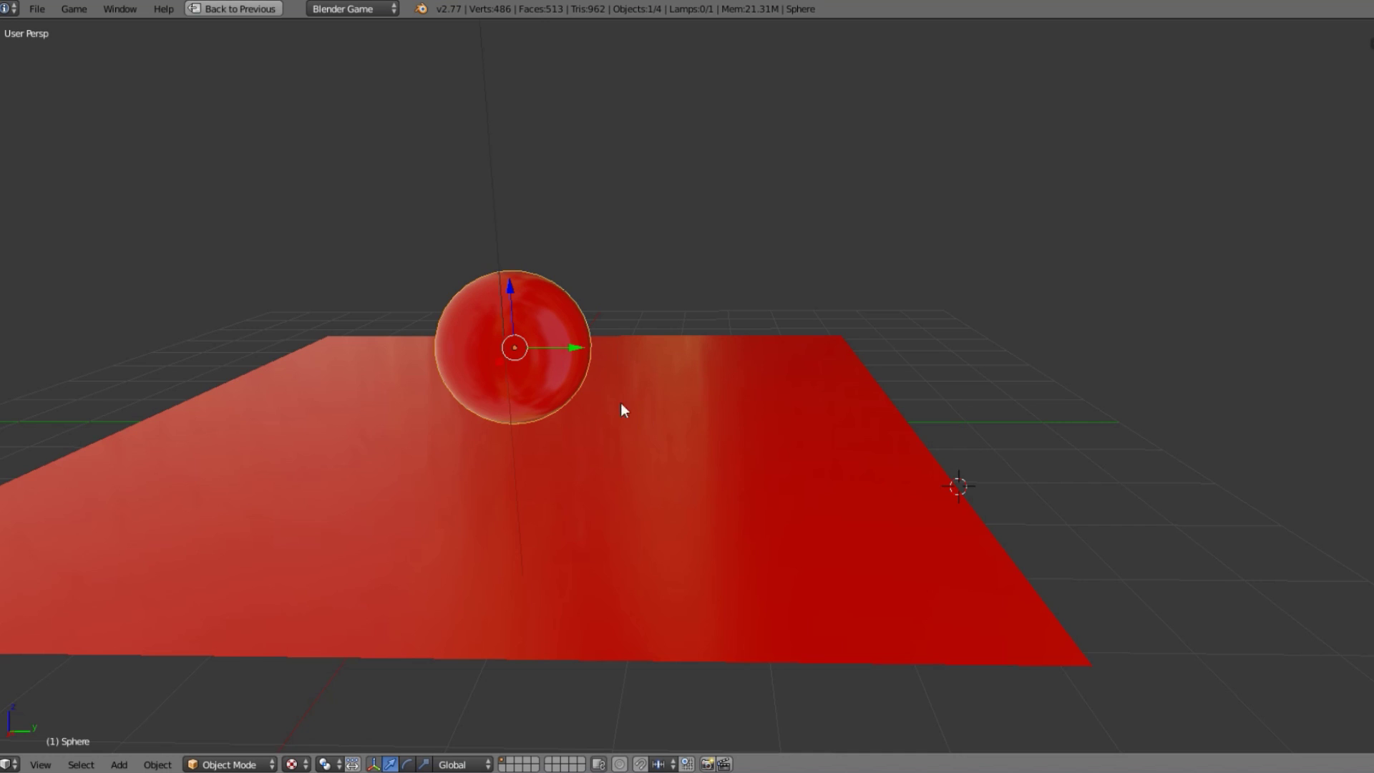
middle_click_drag(623, 425, 775, 344)
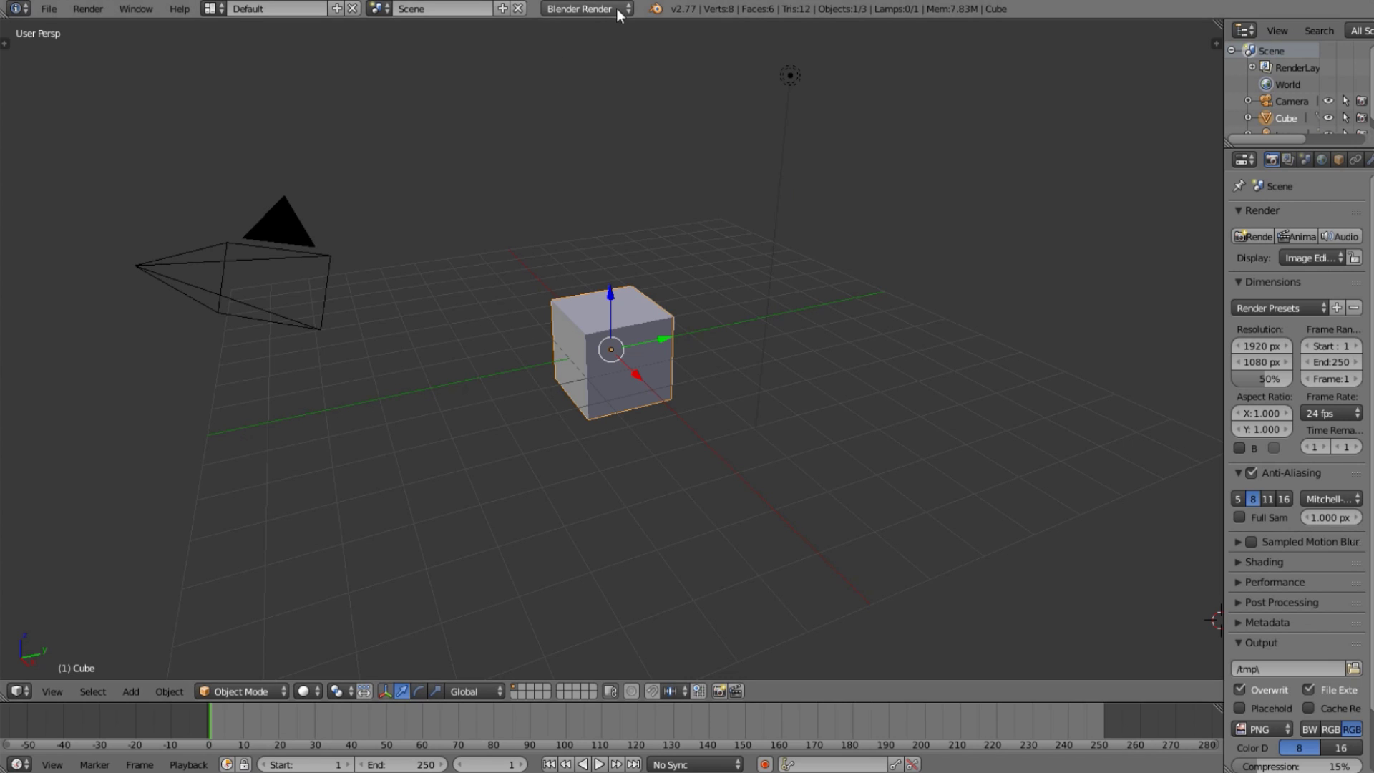
Set the render engine to Blender Game and the material mode to GLSL.
left_click(563, 9)
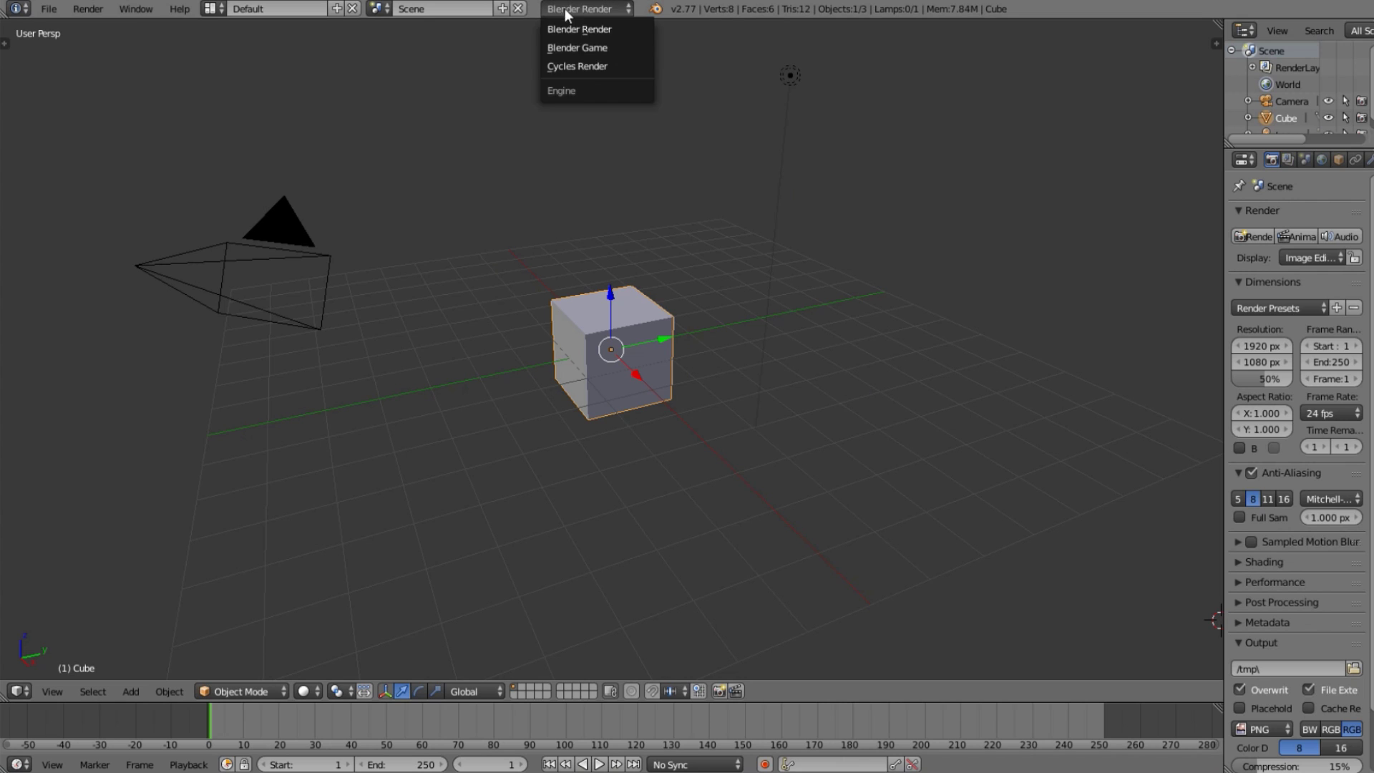
left_click(575, 50)
key("n")
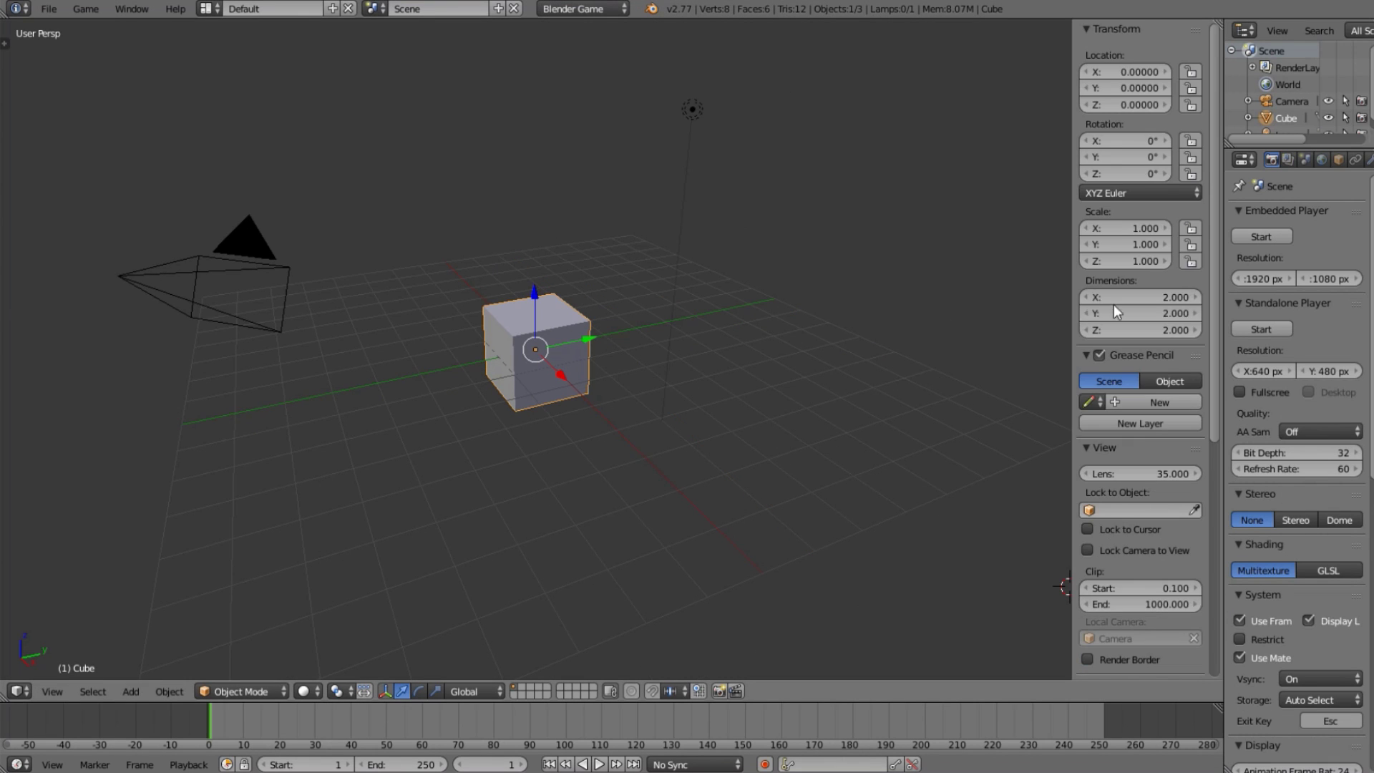
scroll(1167, 331, "down", 8)
left_click(1151, 511)
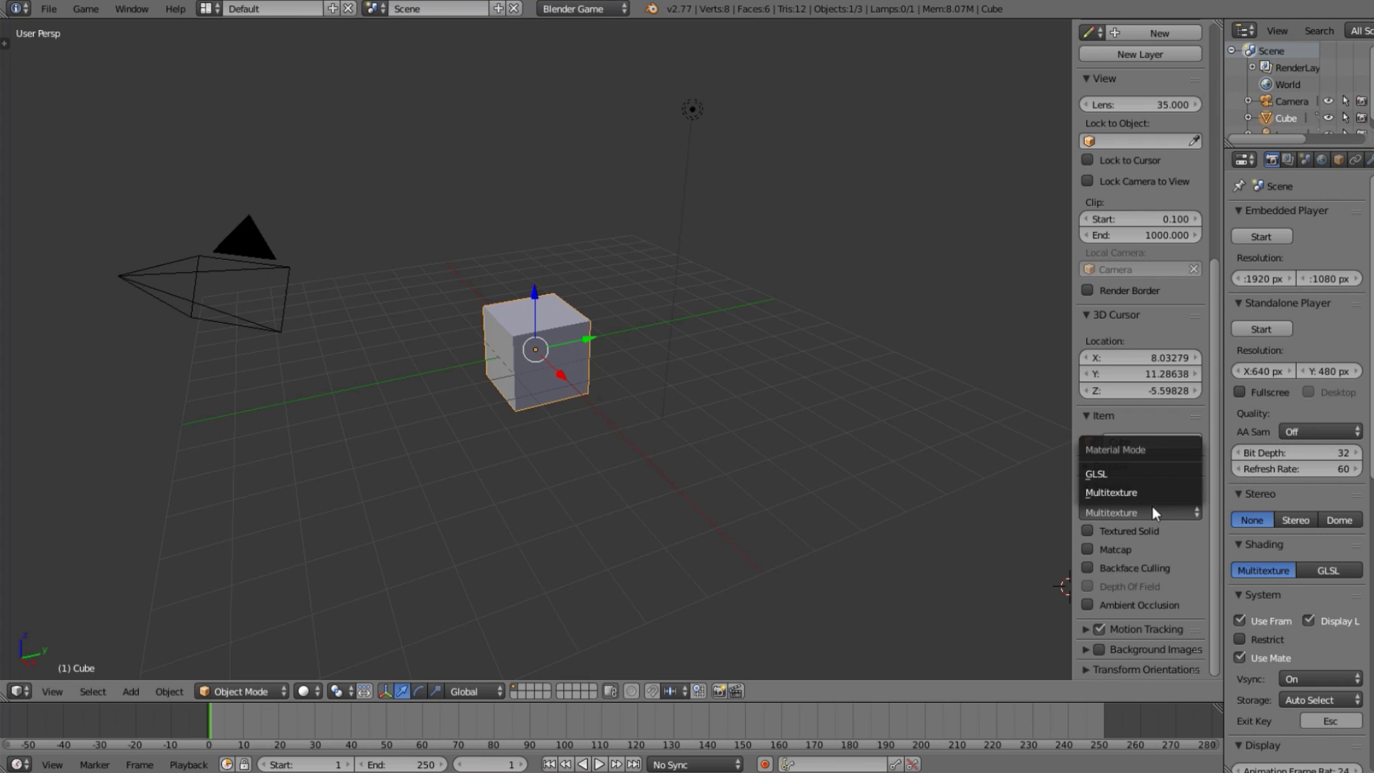
left_click(1147, 472)
key("n")
Set the viewport shading mode to Texture.
left_click(312, 693)
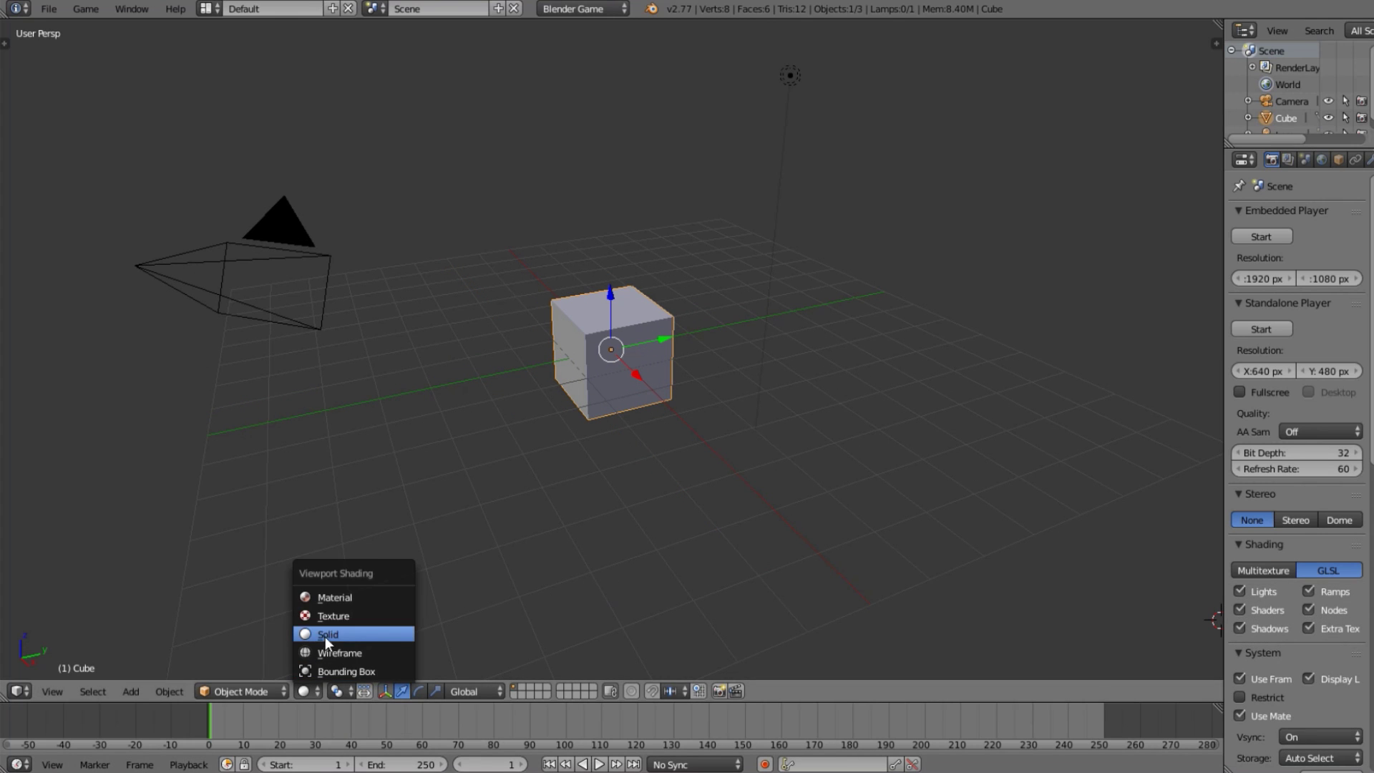
left_click(371, 611)
scroll(837, 306, "up", 3)
scroll(760, 329, "down", 1)
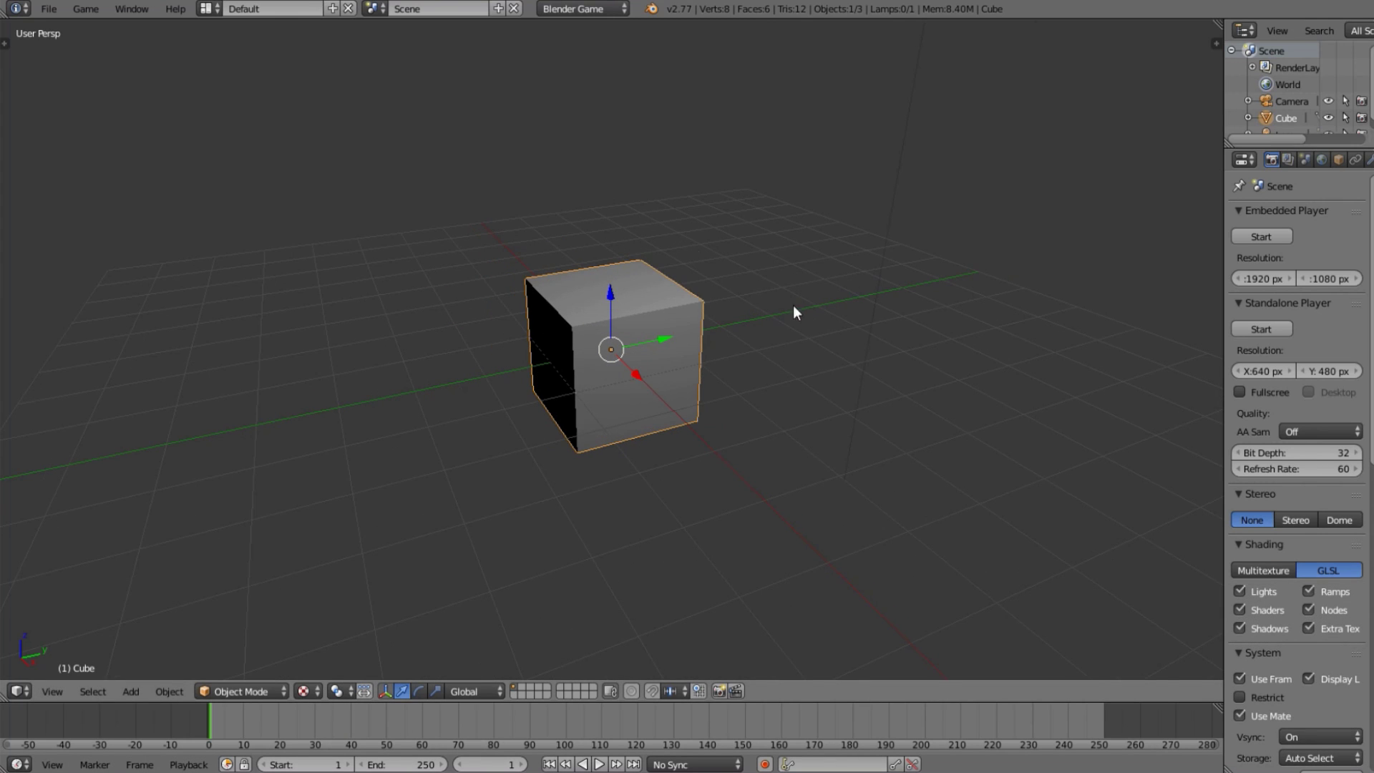
scroll(730, 394, "down", 3)
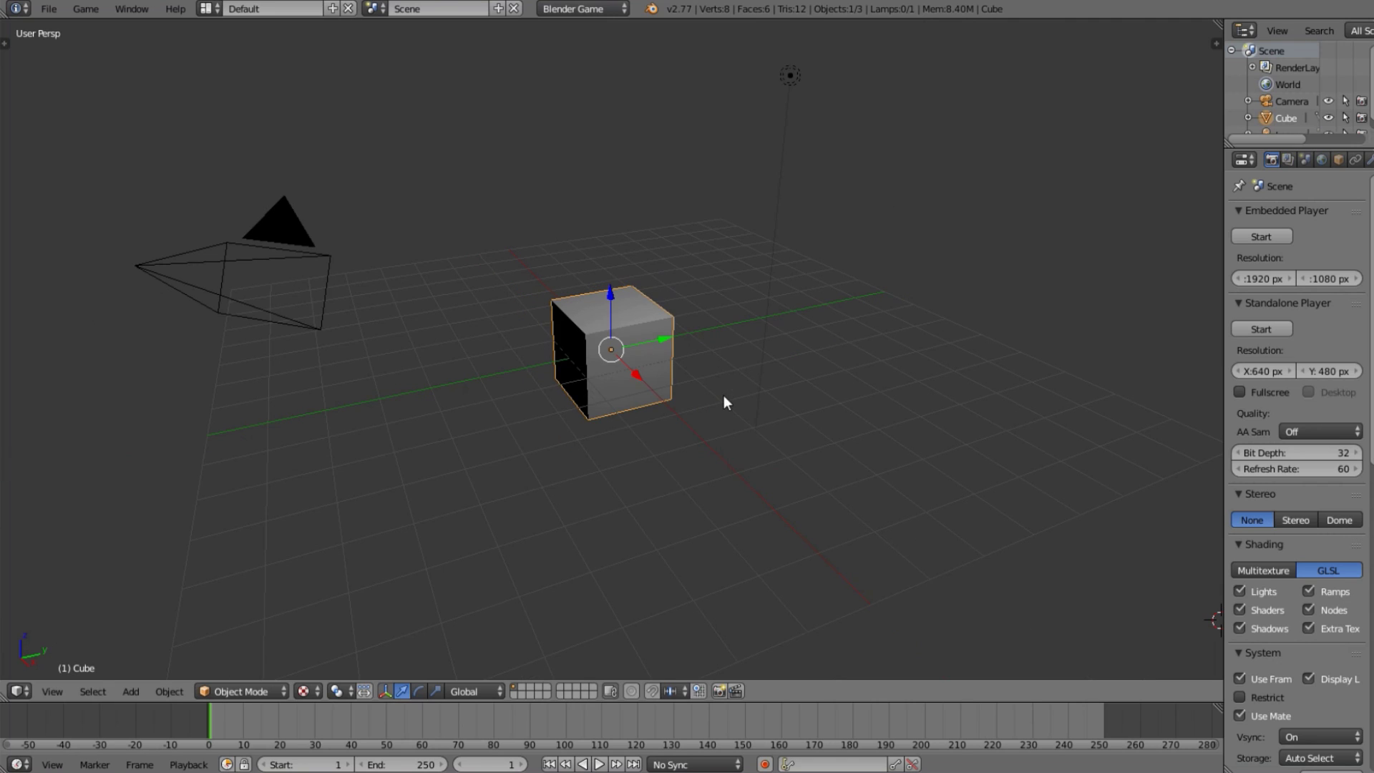
key("g")
key("z")
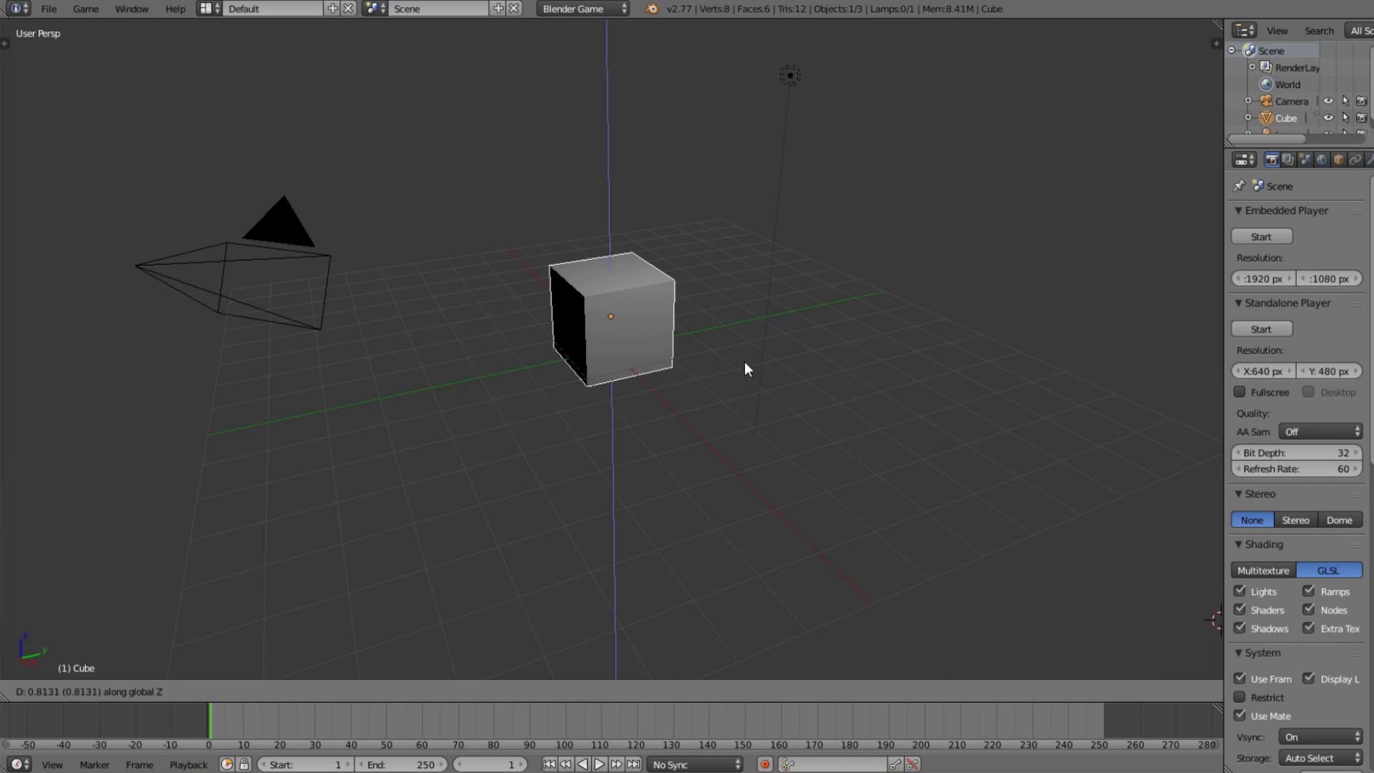
right_click(745, 363)
Delete the default cube and add a UV sphere placed at the world origin.
key("x")
left_click(744, 362)
key("shift+a")
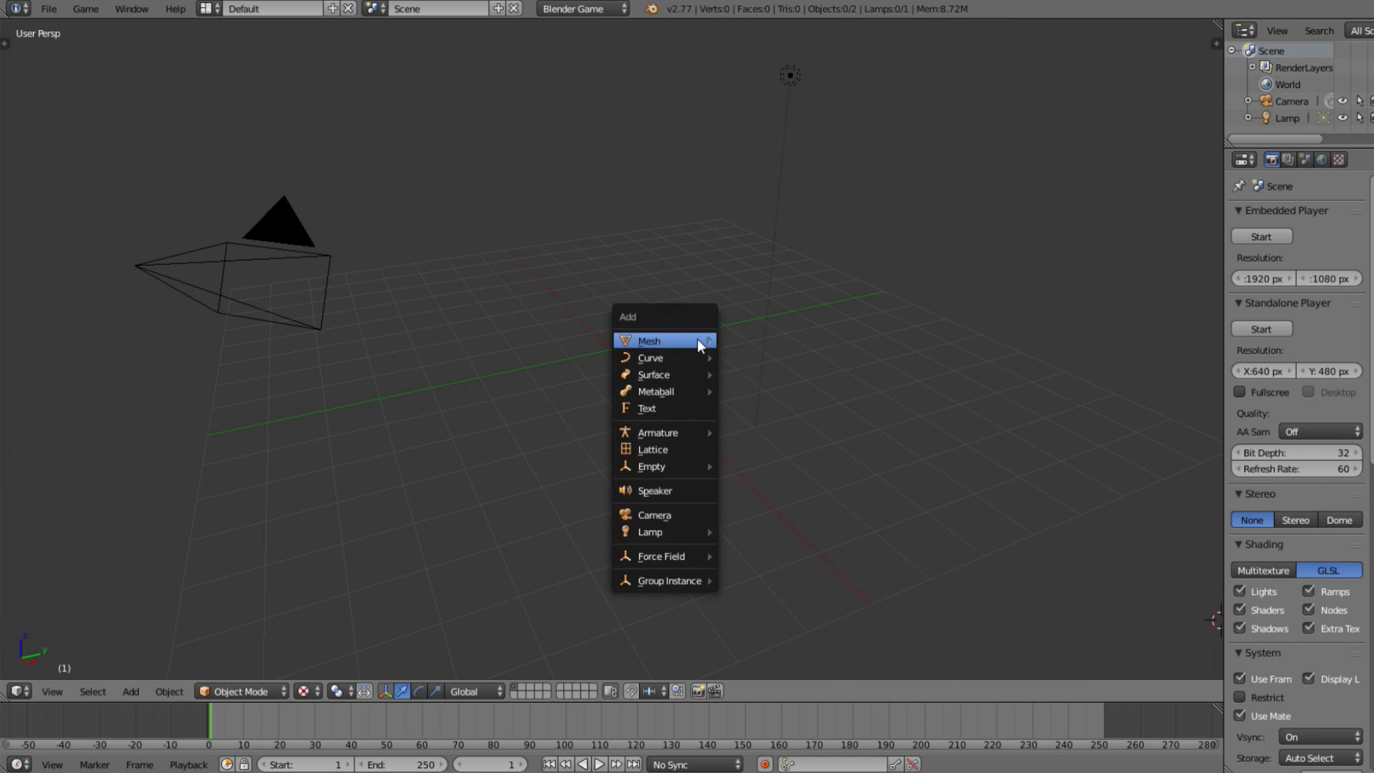
mouse_move(698, 341)
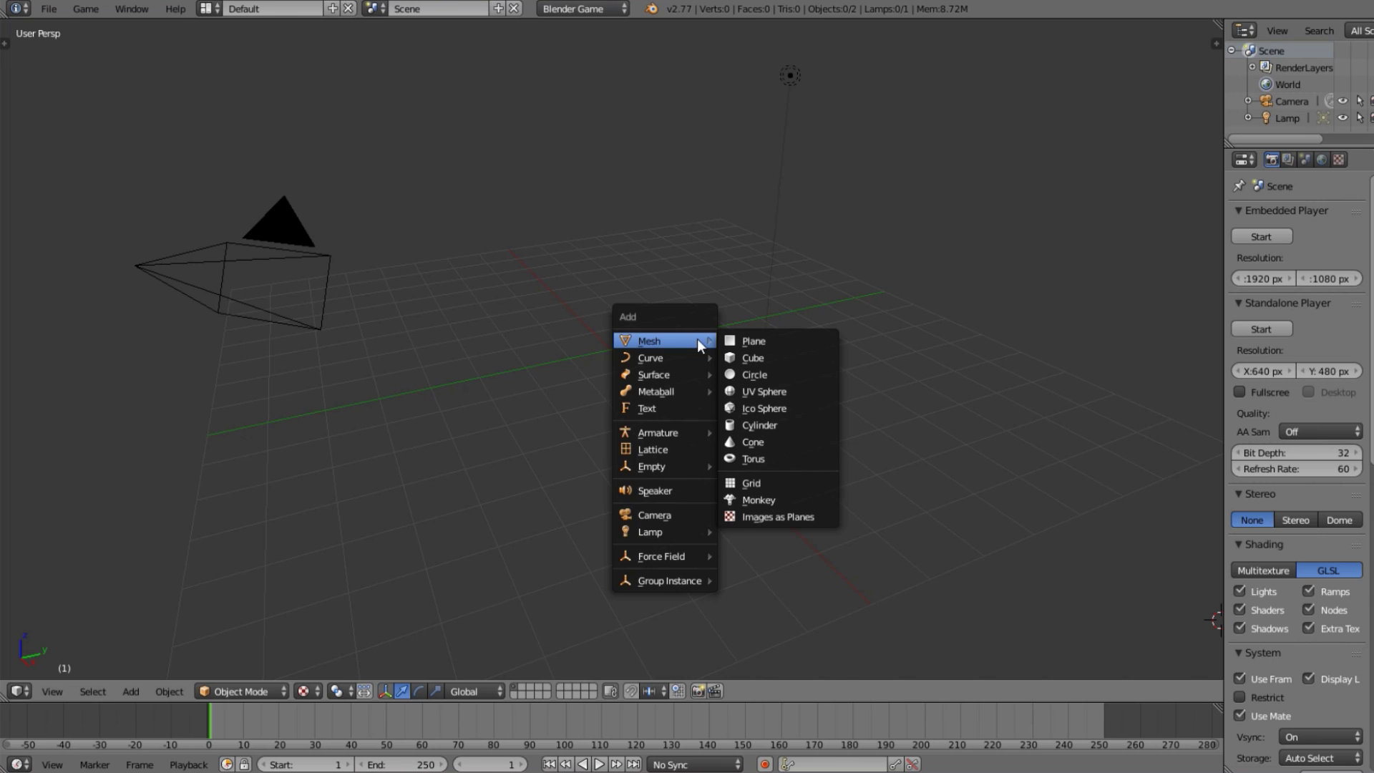
left_click(761, 387)
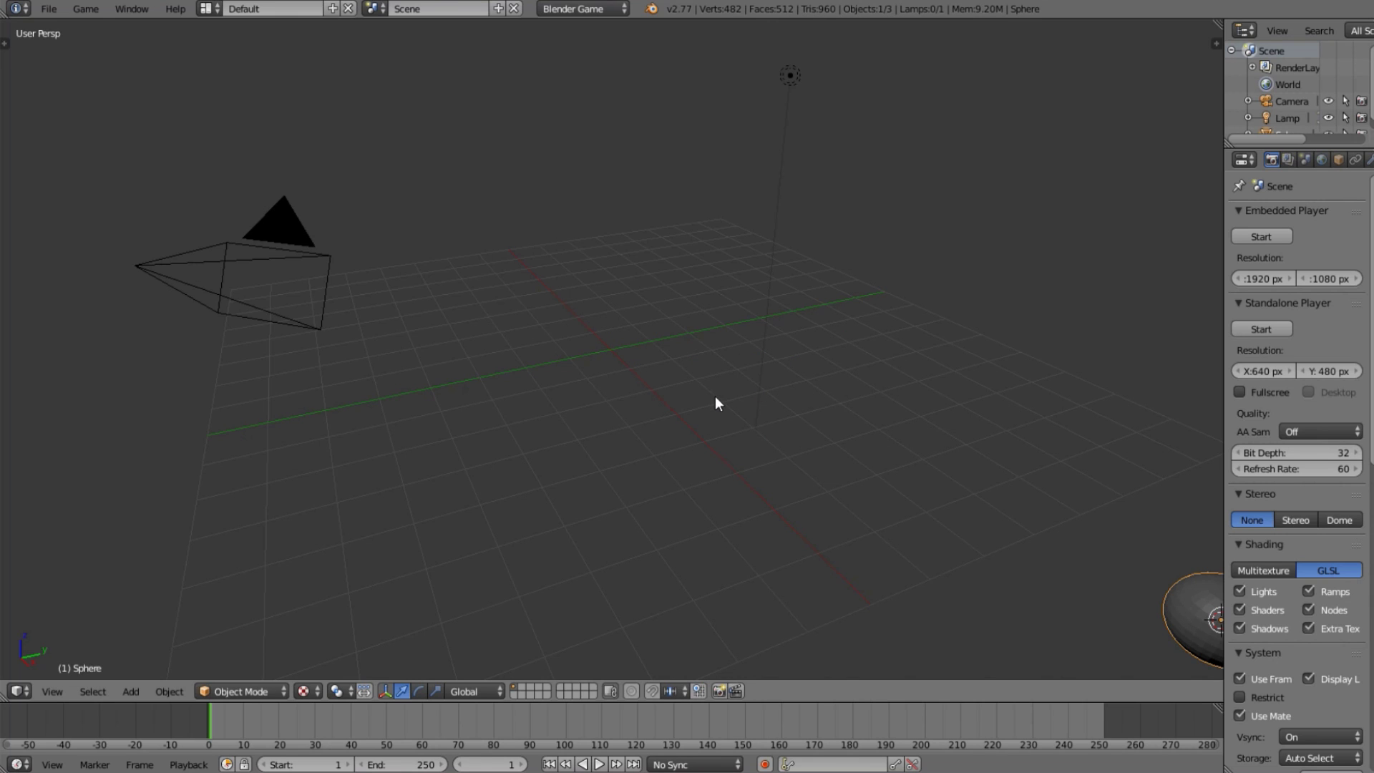
key("KP_Decimal")
scroll(738, 368, "up", 2)
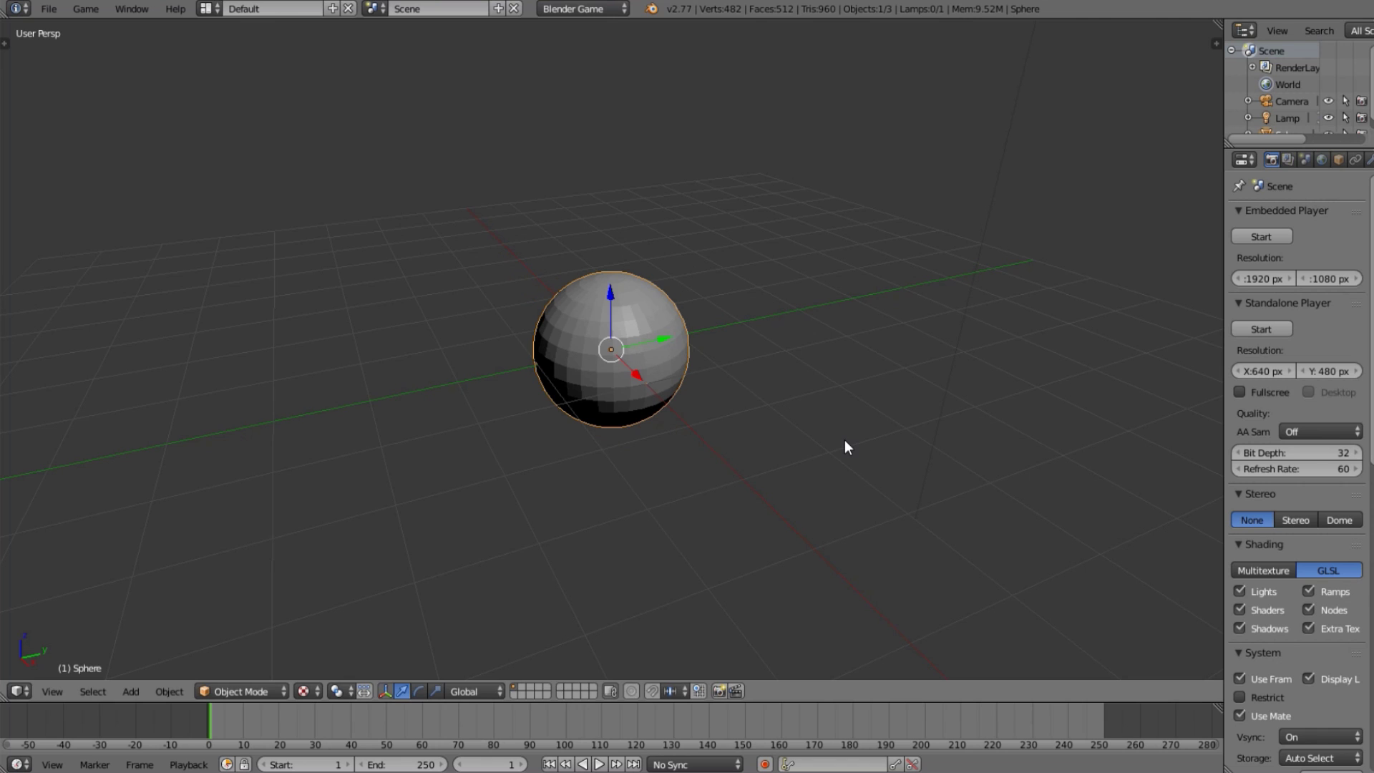
Raise the sphere along the Z axis so it rests on the grid floor, and deselect it.
key("g")
key("z")
left_click(860, 379)
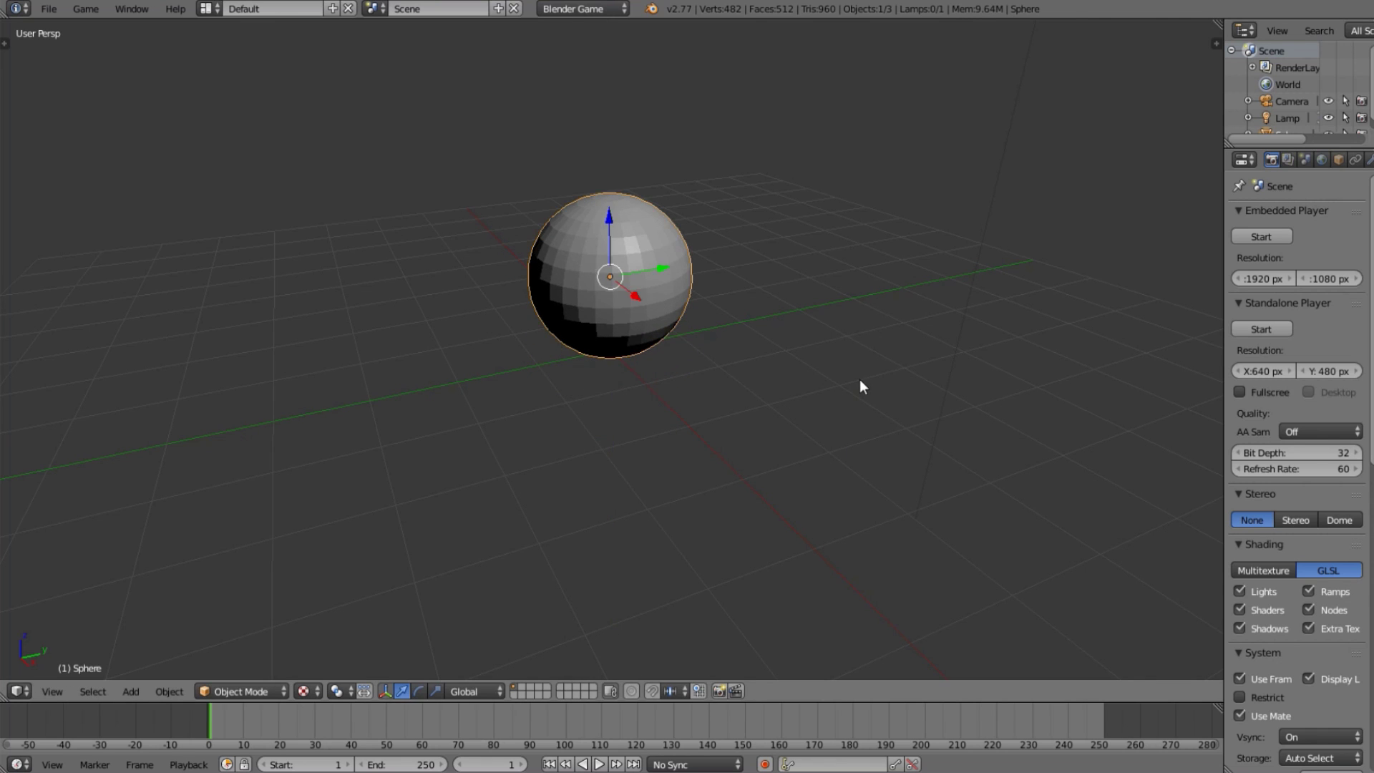
scroll(861, 379, "down", 2)
key("a")
middle_click_drag(920, 275, 596, 265)
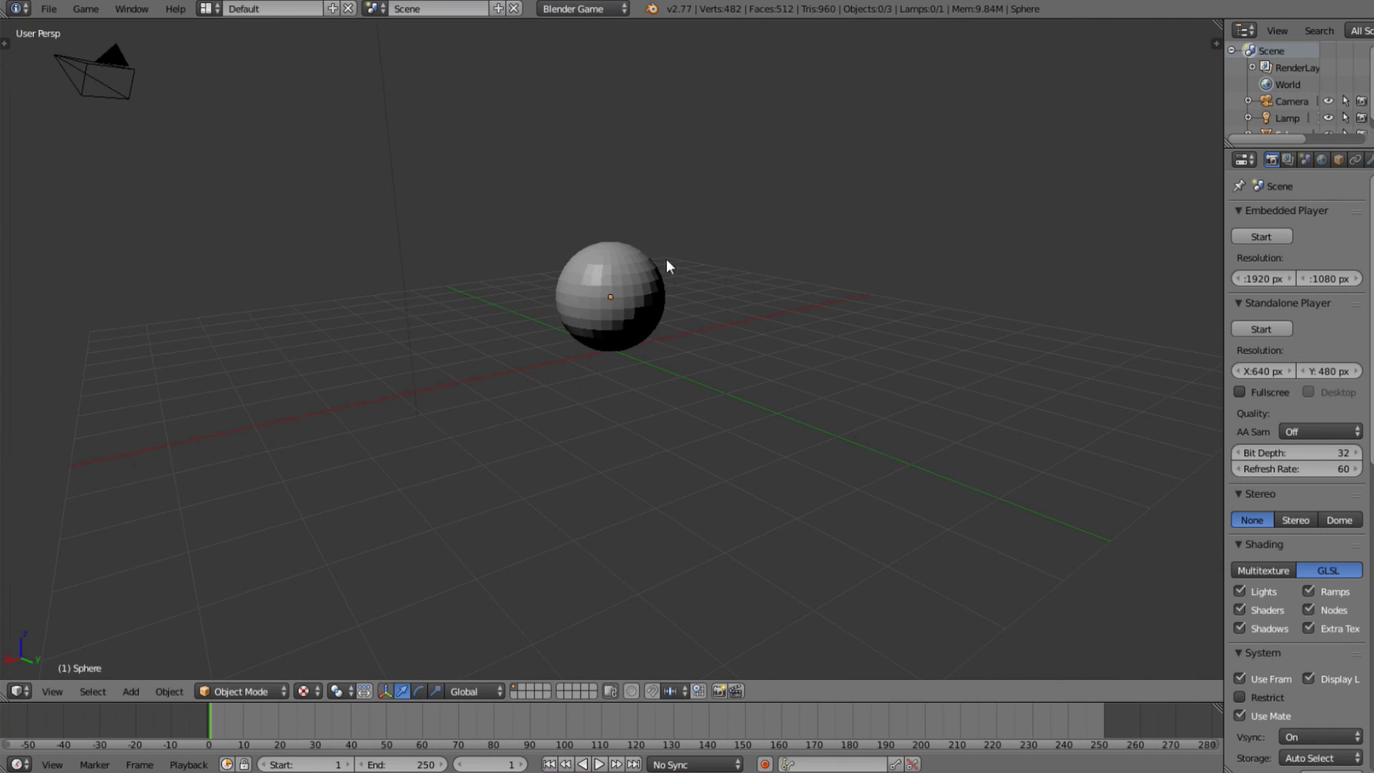
scroll(641, 329, "up", 4)
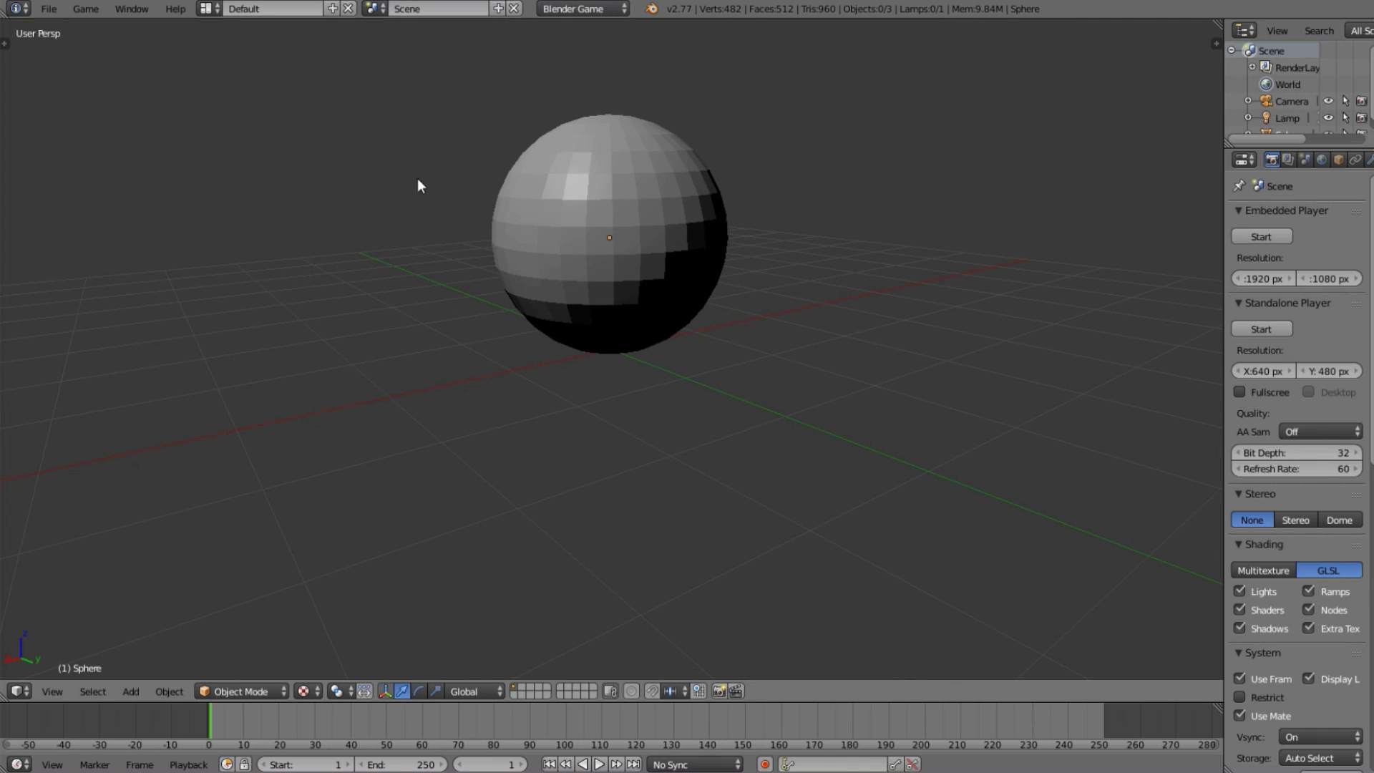
Add a plane at the world origin and scale it up to cover the whole grid as a floor.
scroll(691, 265, "down", 4)
key("shift+a")
left_click(726, 269)
key("s")
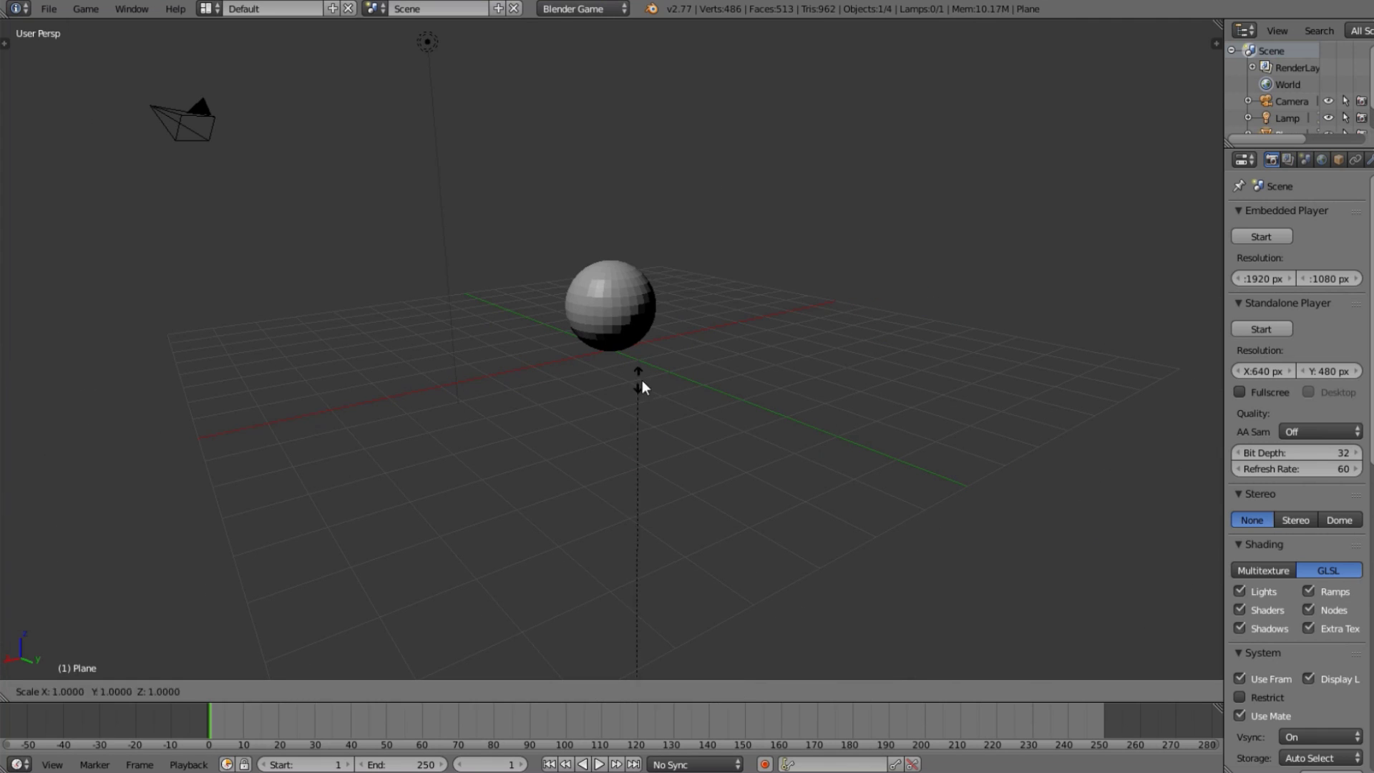
right_click(740, 431)
key("alt+g")
key("s")
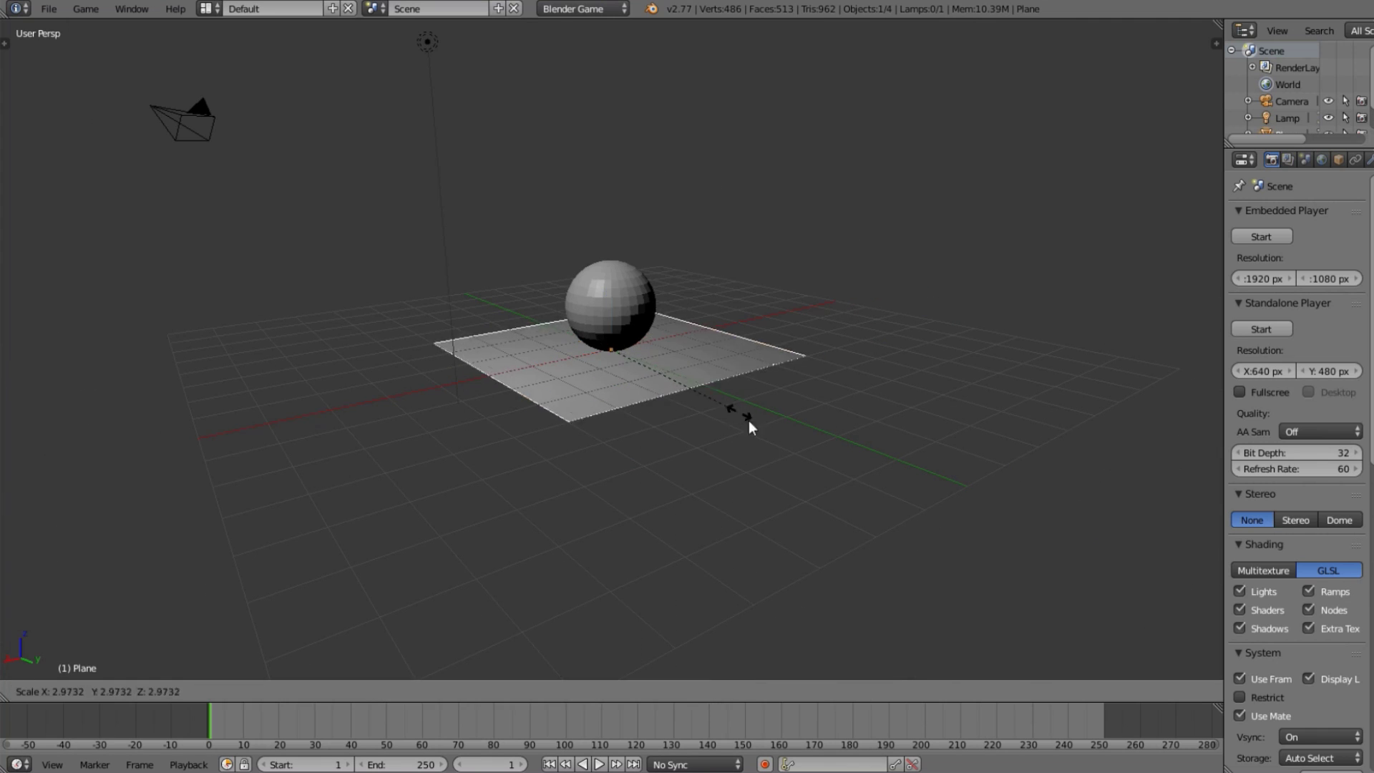
left_click(929, 571)
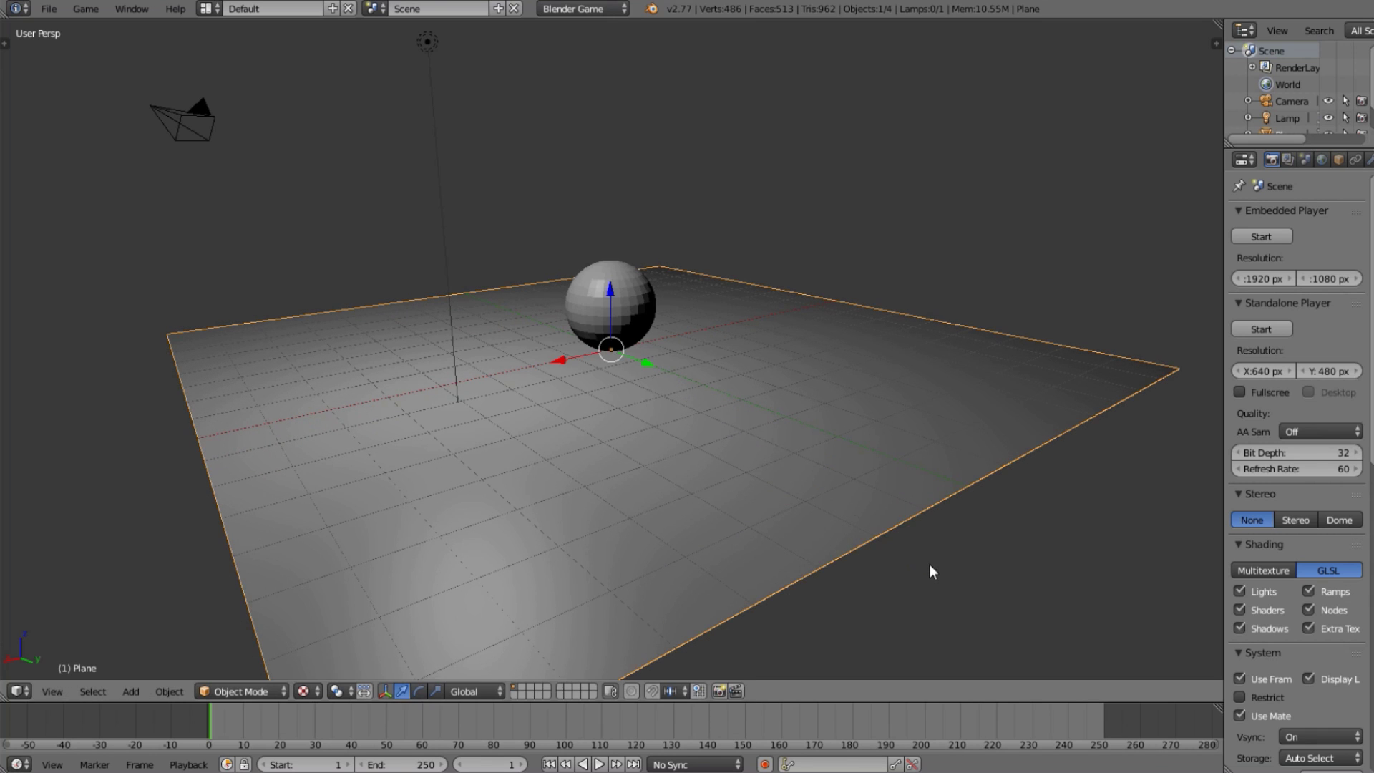
Apply the floor plane's scale and deselect everything.
key("ctrl+a")
left_click(907, 589)
key("a")
scroll(622, 352, "up", 3)
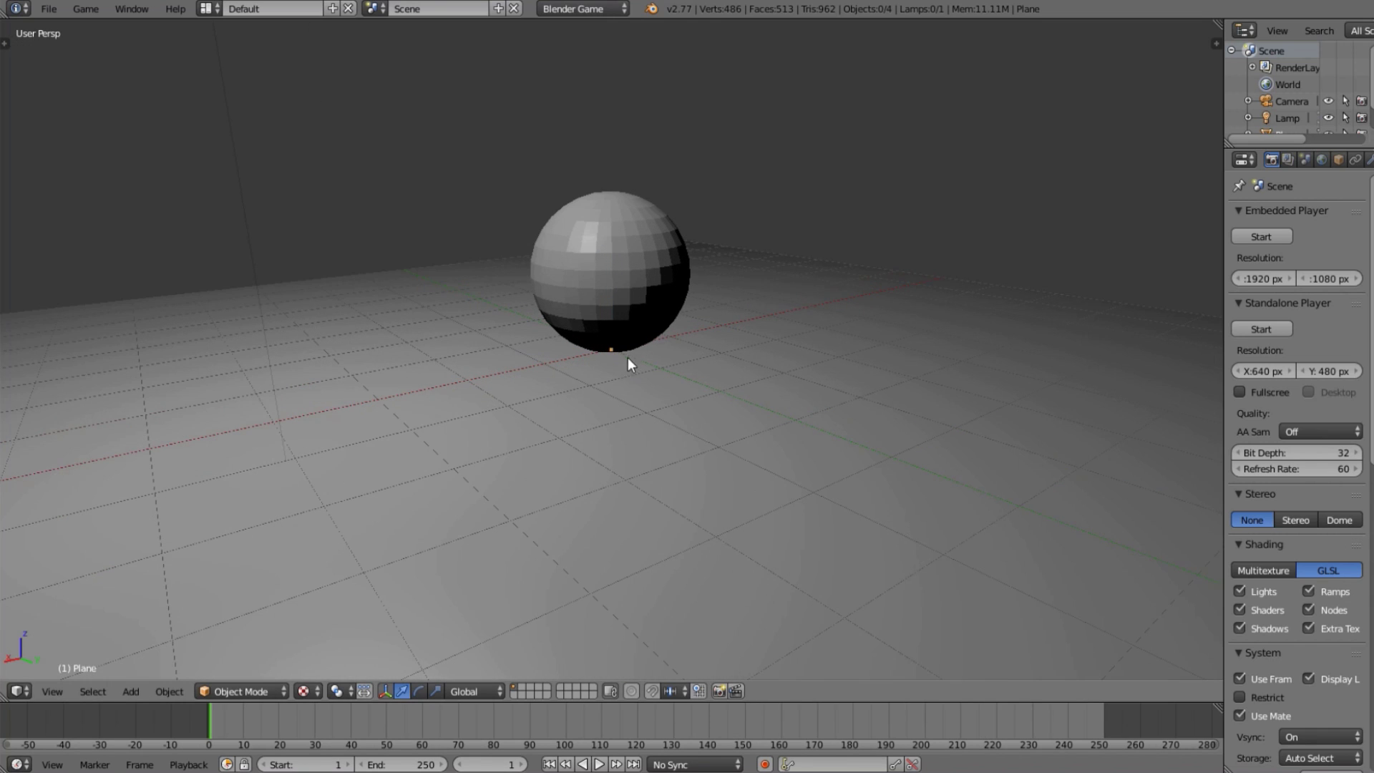
Move the floor plane and sphere together slightly up along the Z axis, clear of the grid, and select only the plane.
right_click(493, 402)
right_click(609, 276, "shift")
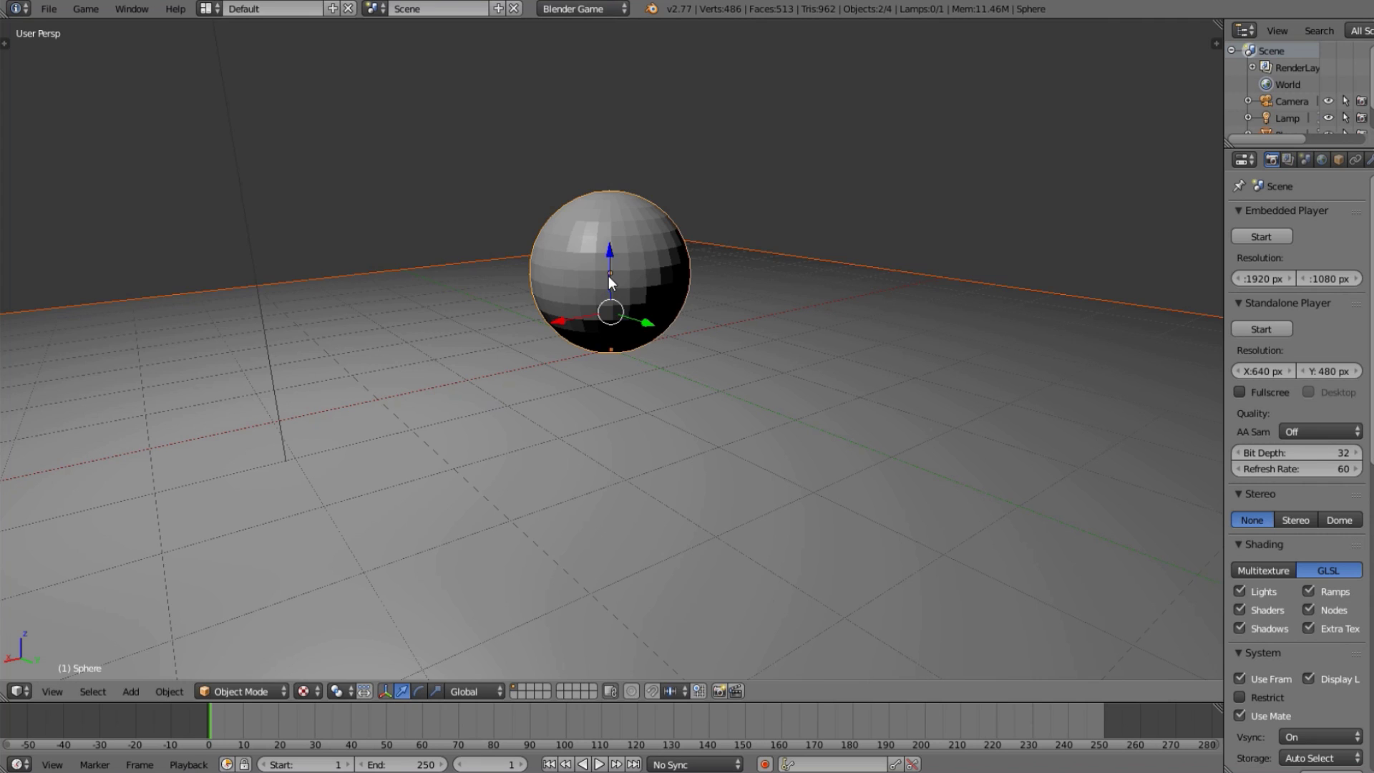
key("g")
key("z")
left_click(618, 269)
right_click(755, 362)
scroll(782, 327, "down", 5)
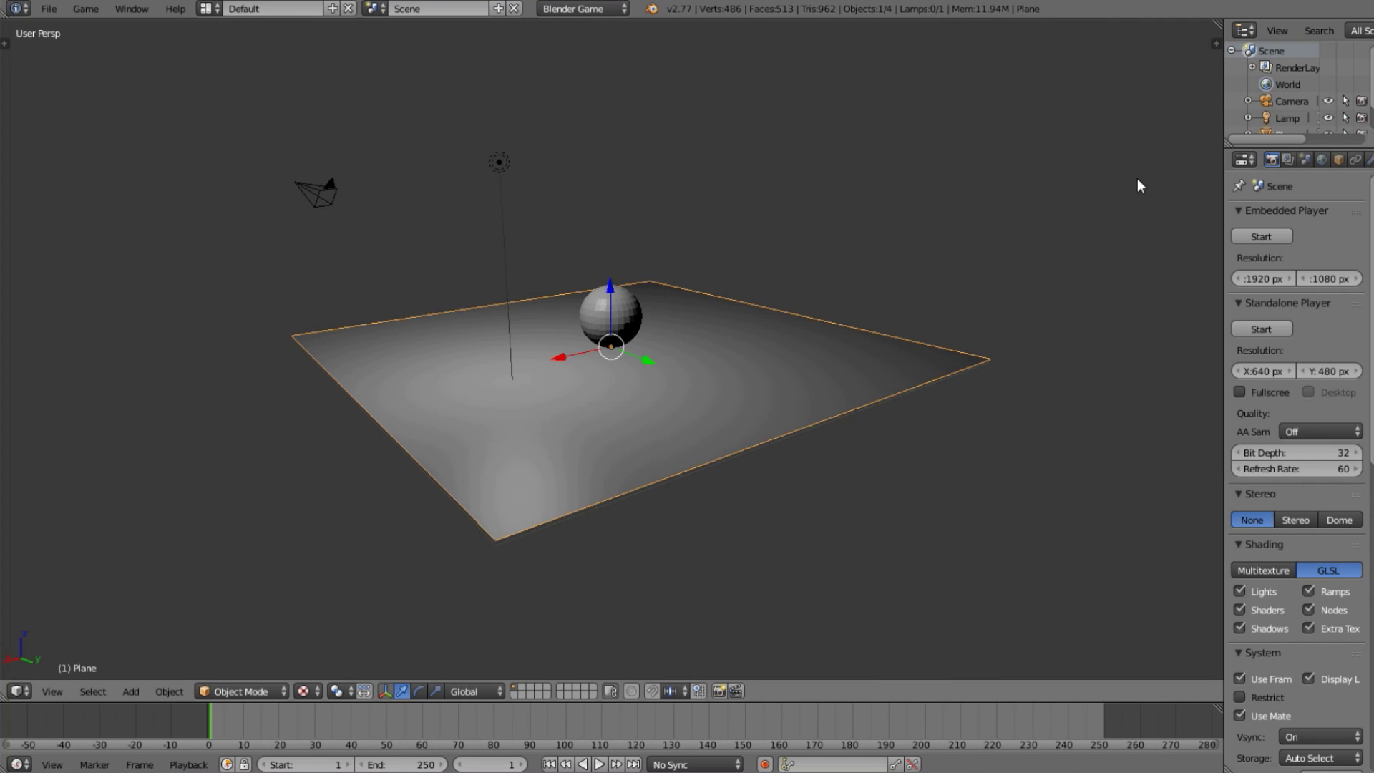
Apply smooth shading to the sphere.
scroll(575, 300, "up", 4)
right_click(612, 280)
key("t")
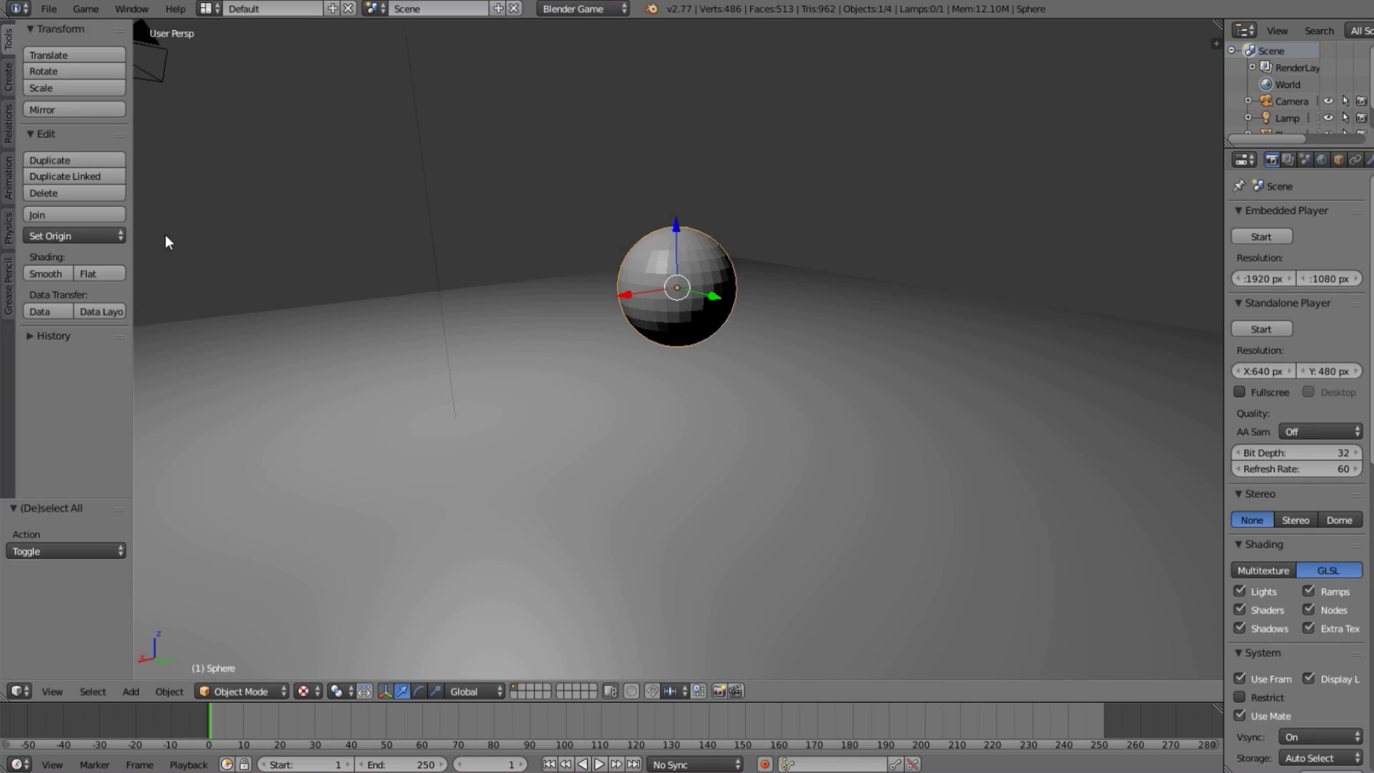
left_click(42, 274)
key("t")
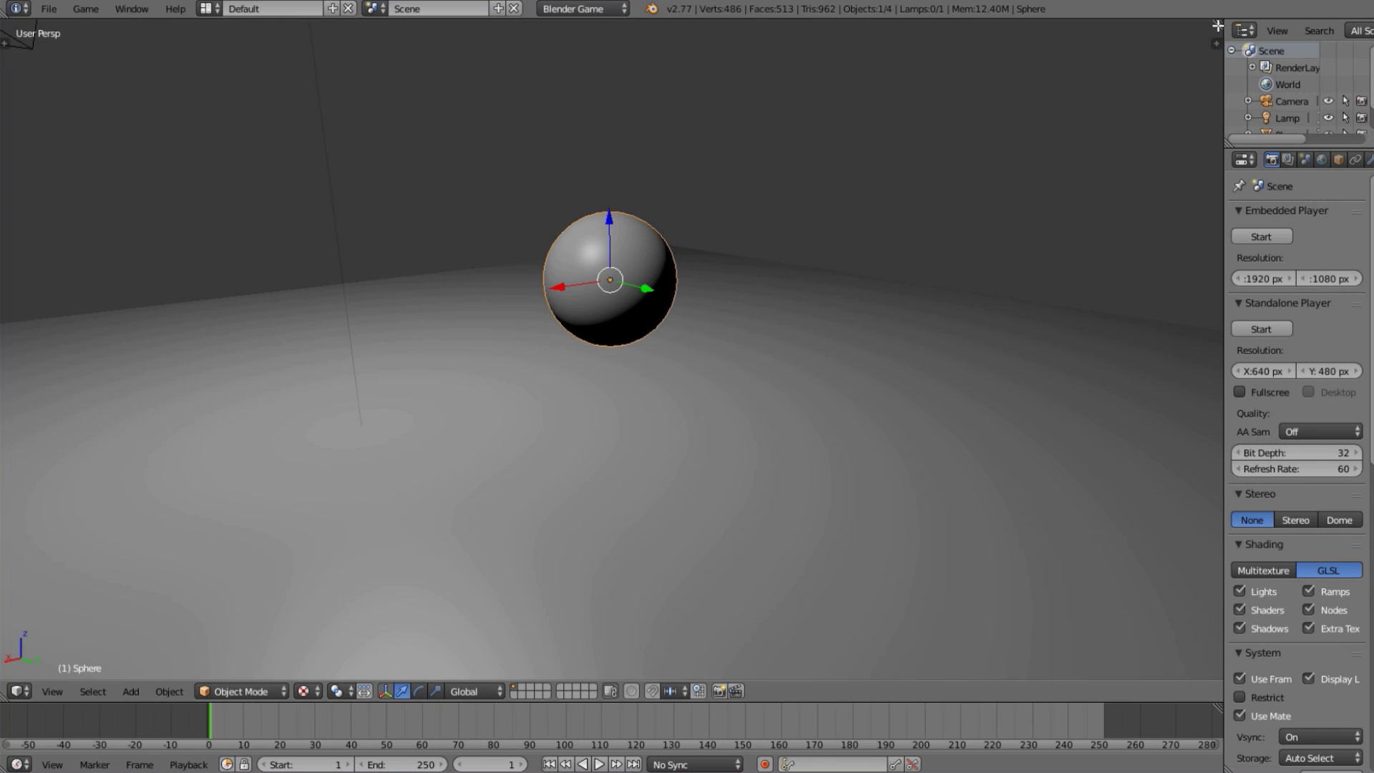
Split the 3D viewport into two areas, turn the second one into a Node Editor and hide its properties sidebar.
left_click_drag(1218, 27, 576, 160)
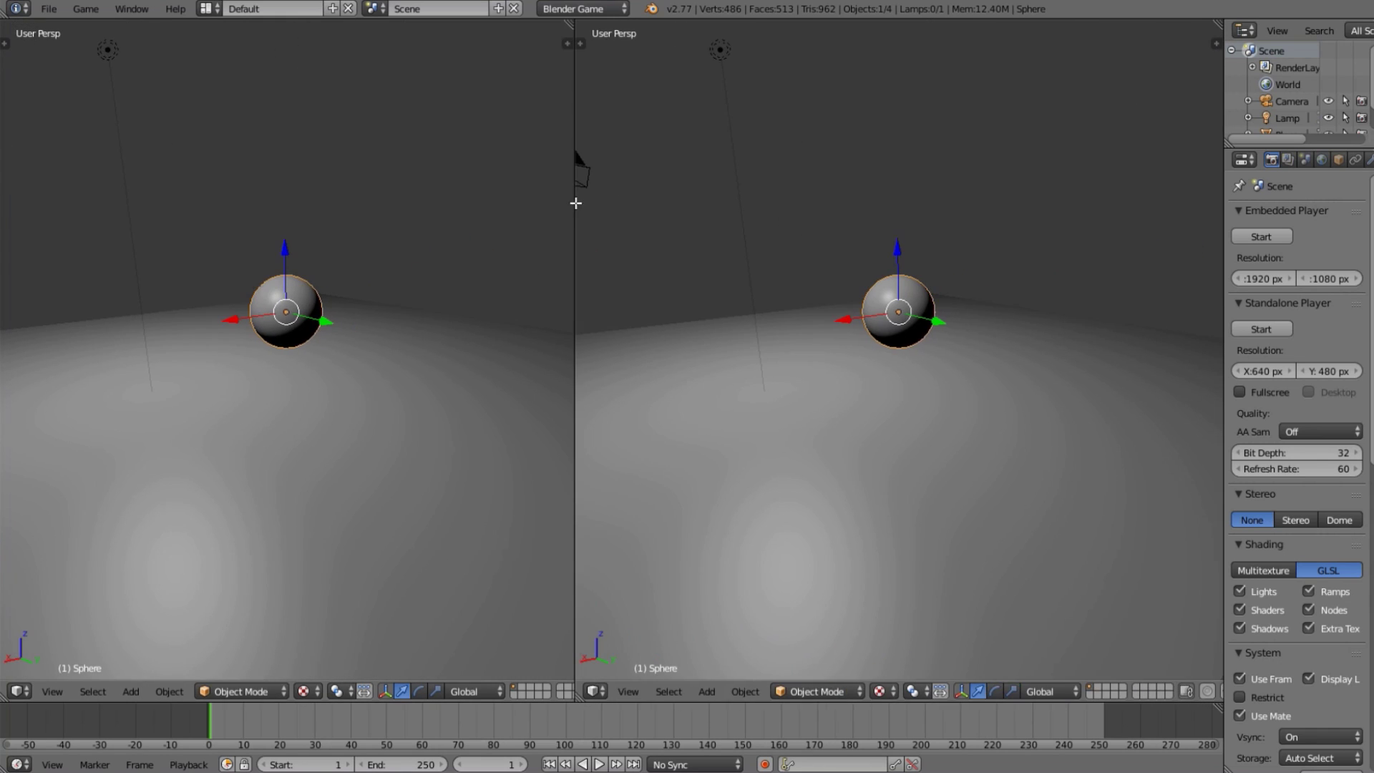
left_click(600, 690)
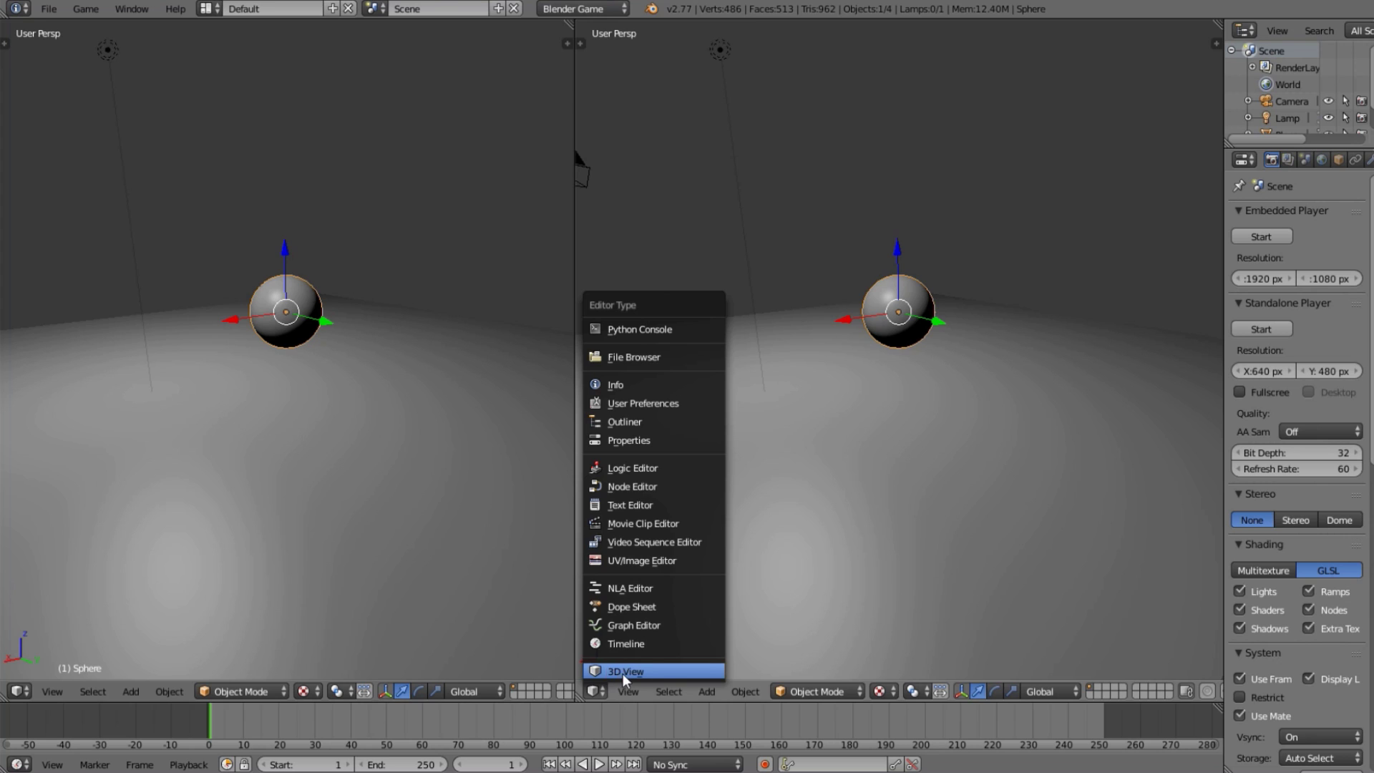
left_click(616, 488)
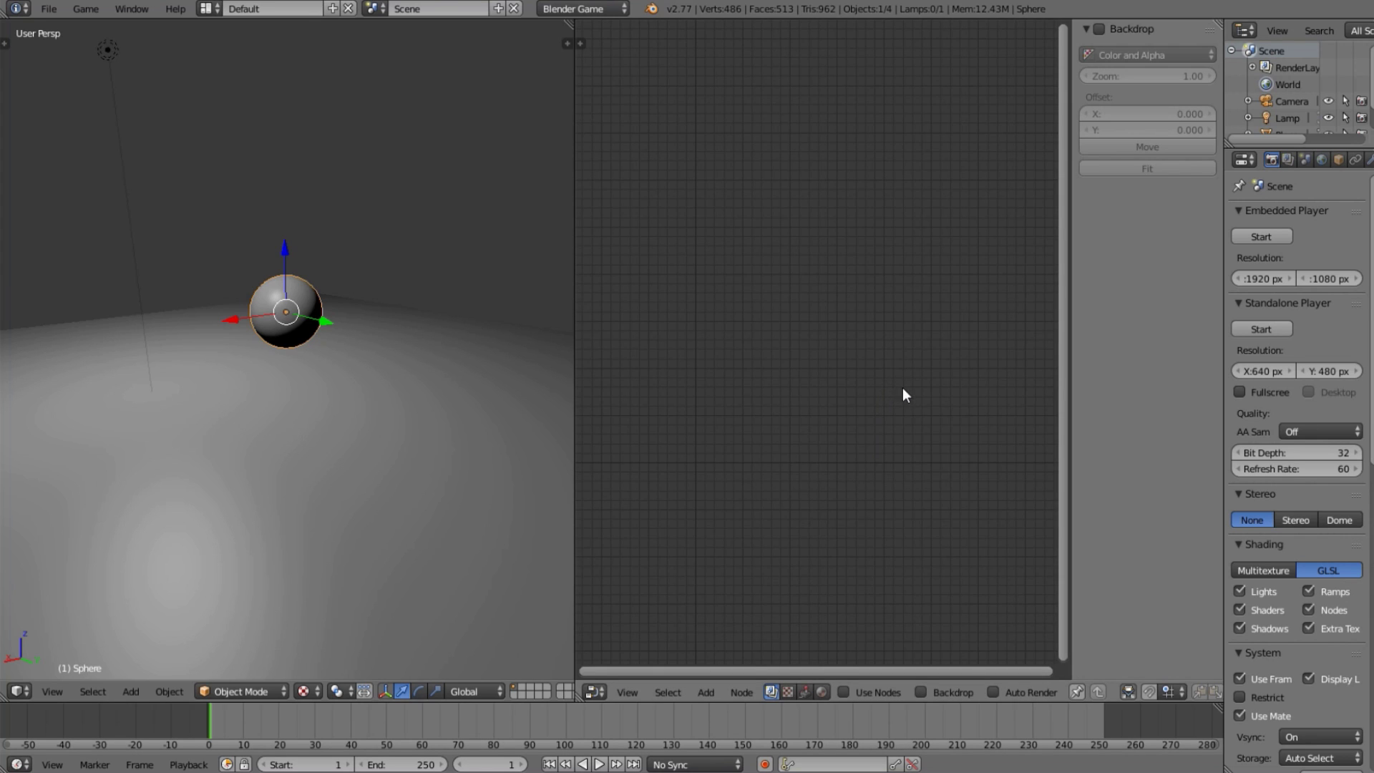
key("n")
Create a new material for the sphere in the material node tree and enable Use Nodes.
left_click(822, 693)
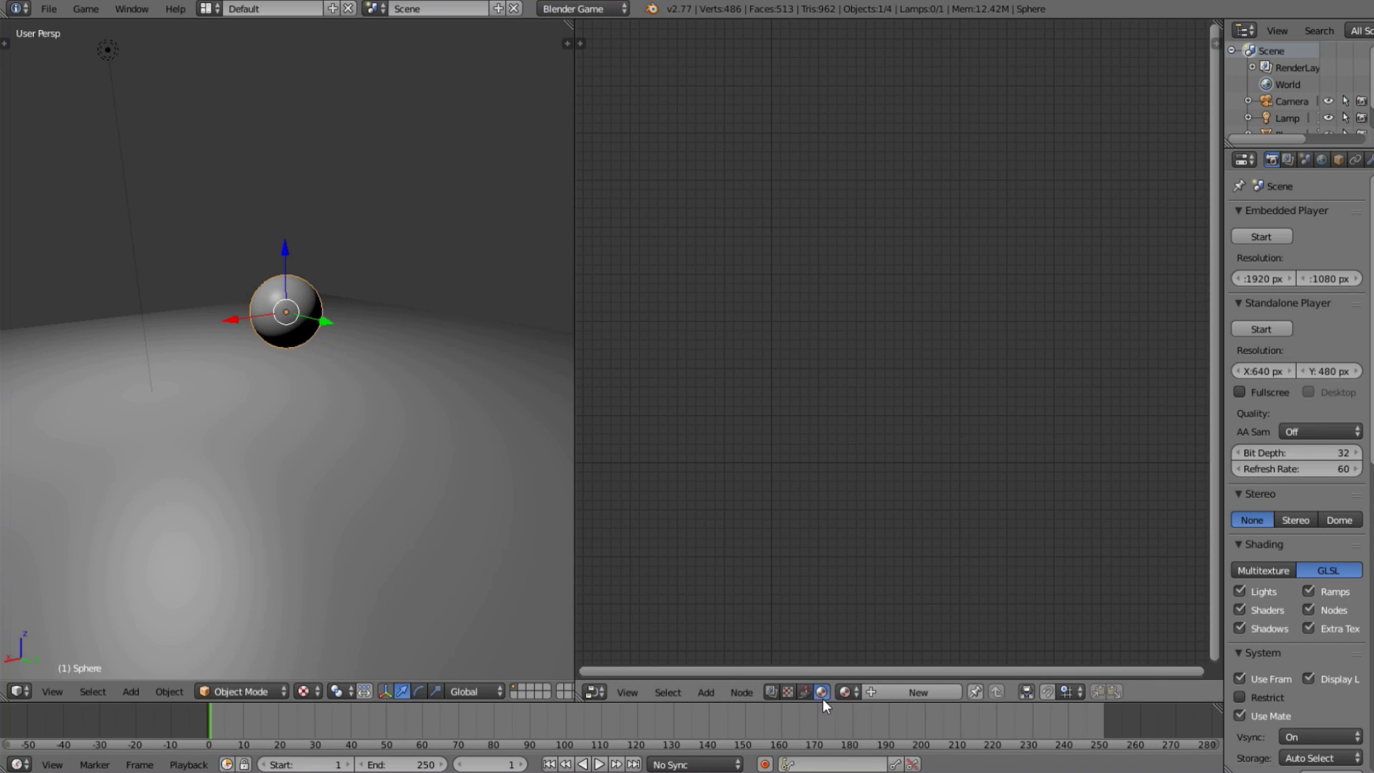
left_click(872, 688)
left_click(1030, 689)
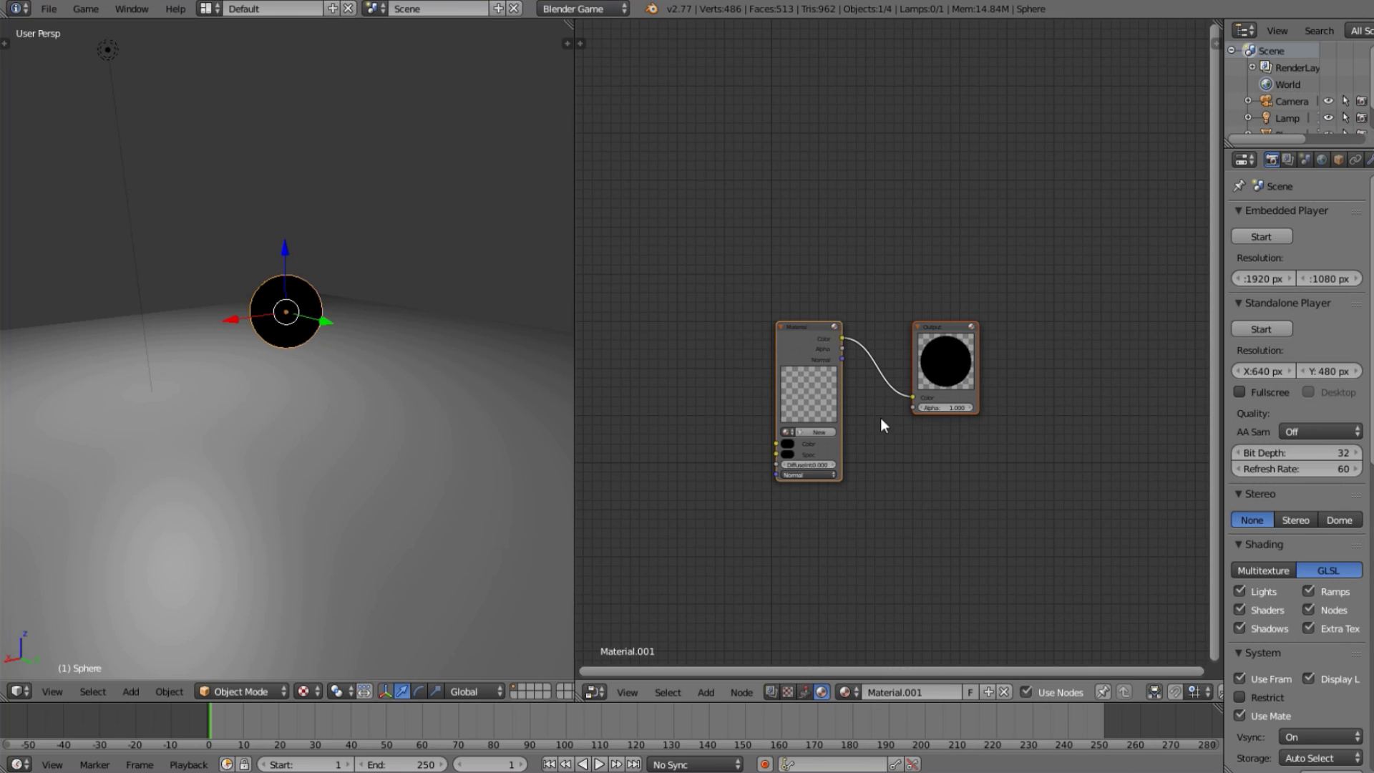
Space out the Material and Output nodes and create a new material inside the Material node.
scroll(881, 400, "up", 1)
left_click_drag(963, 356, 1047, 360)
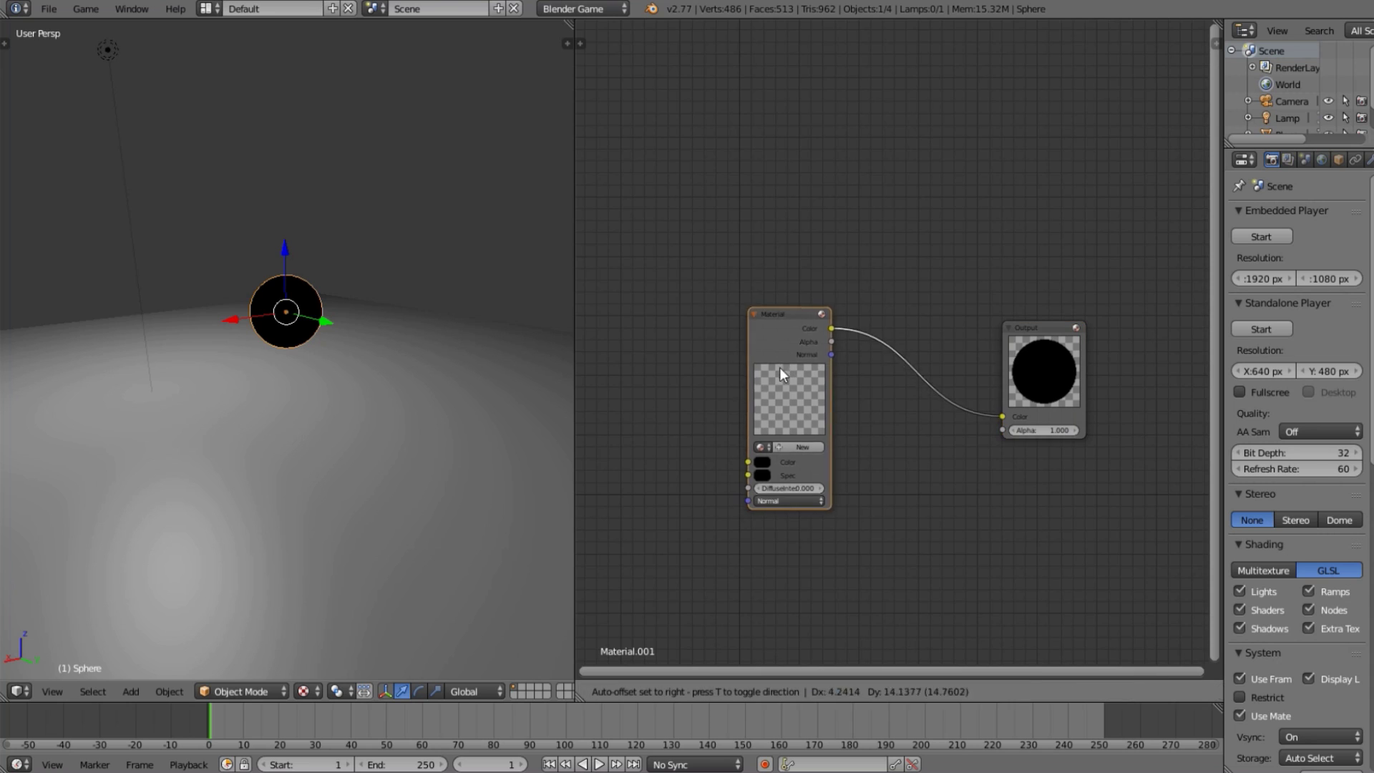
left_click_drag(773, 379, 800, 347)
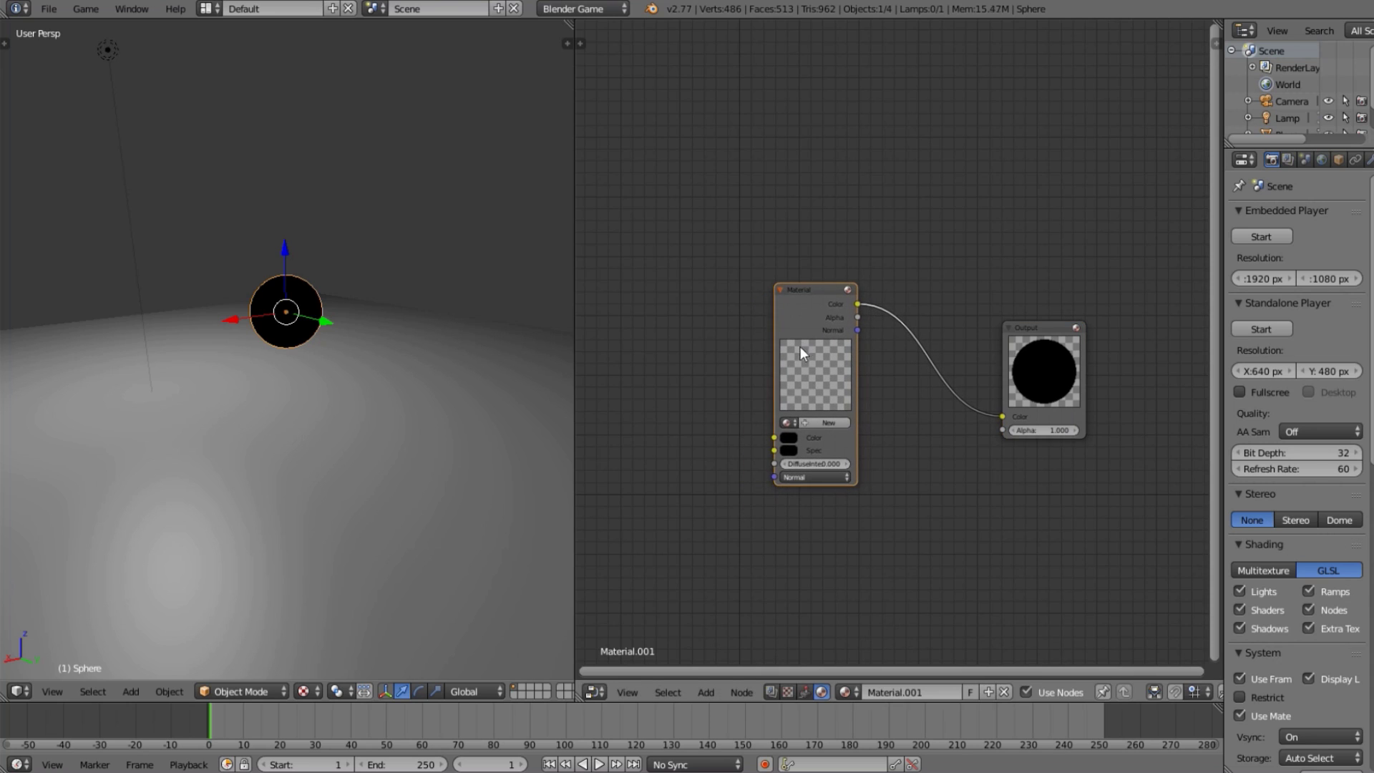
left_click(830, 422)
scroll(763, 335, "up", 1)
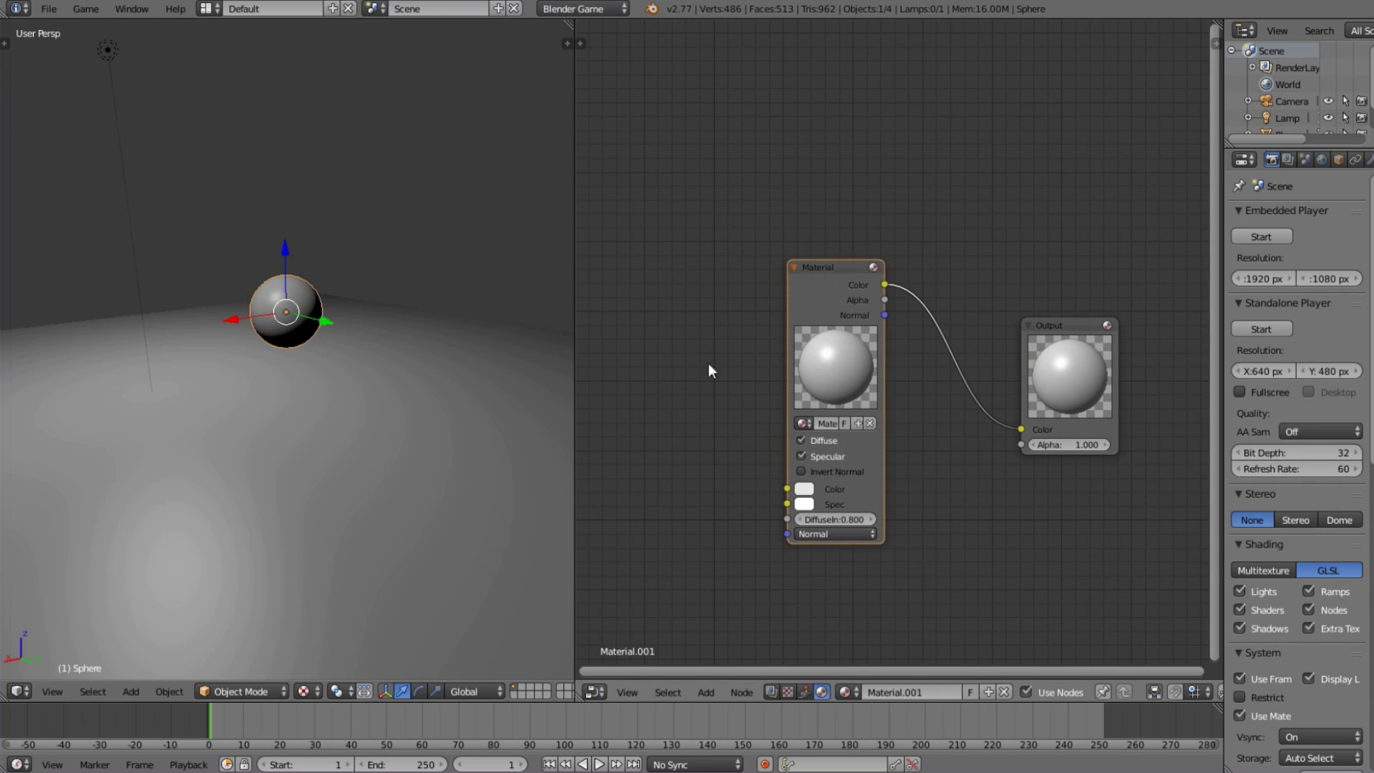
scroll(868, 337, "up", 1)
mouse_move(843, 287)
left_mouse_down()
mouse_move(827, 214)
mouse_move(849, 303)
left_mouse_up()
scroll(230, 249, "up", 1)
scroll(230, 251, "up", 1)
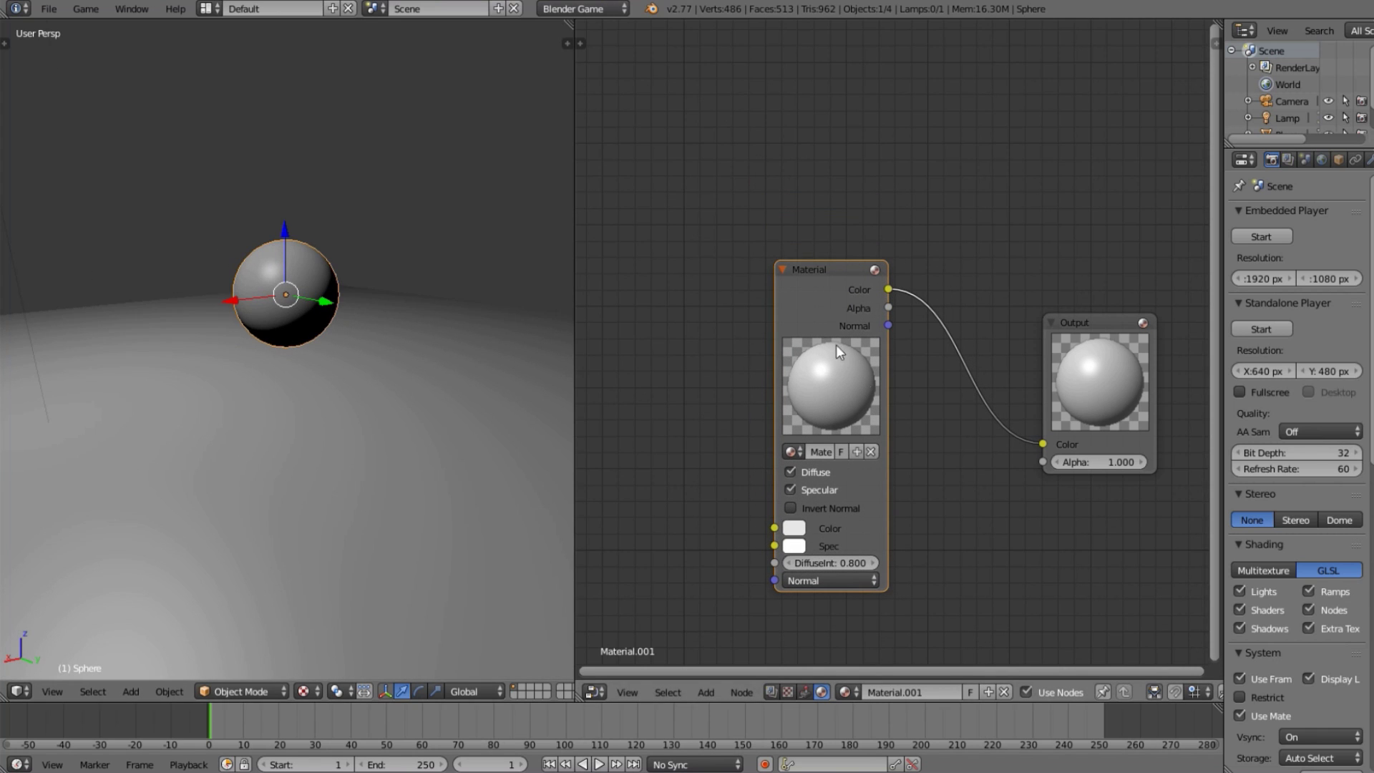
Duplicate the Output node and place the copy on the free side of the Material node, ahead of its inputs.
middle_click_drag(836, 410, 927, 331)
scroll(927, 332, "down", 3)
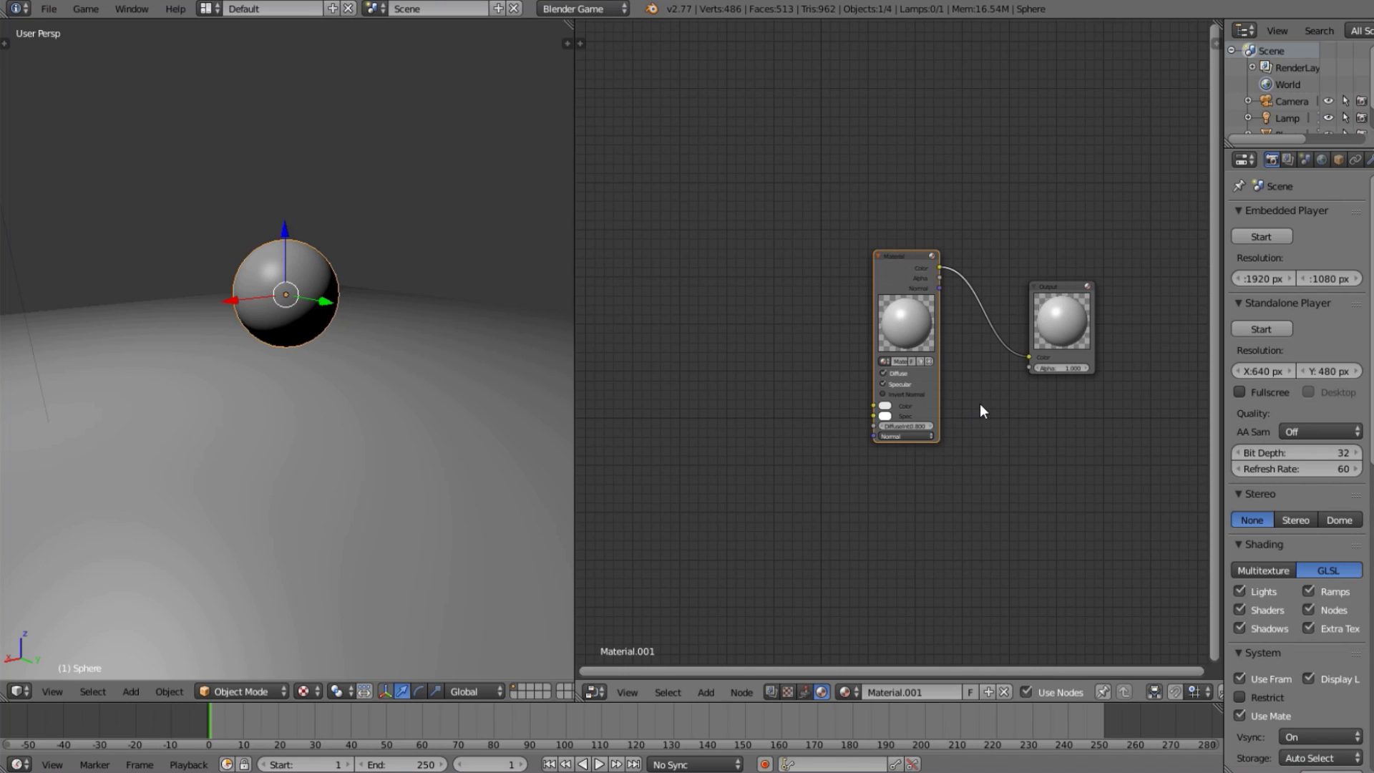
left_click(1040, 329)
key("shift+d")
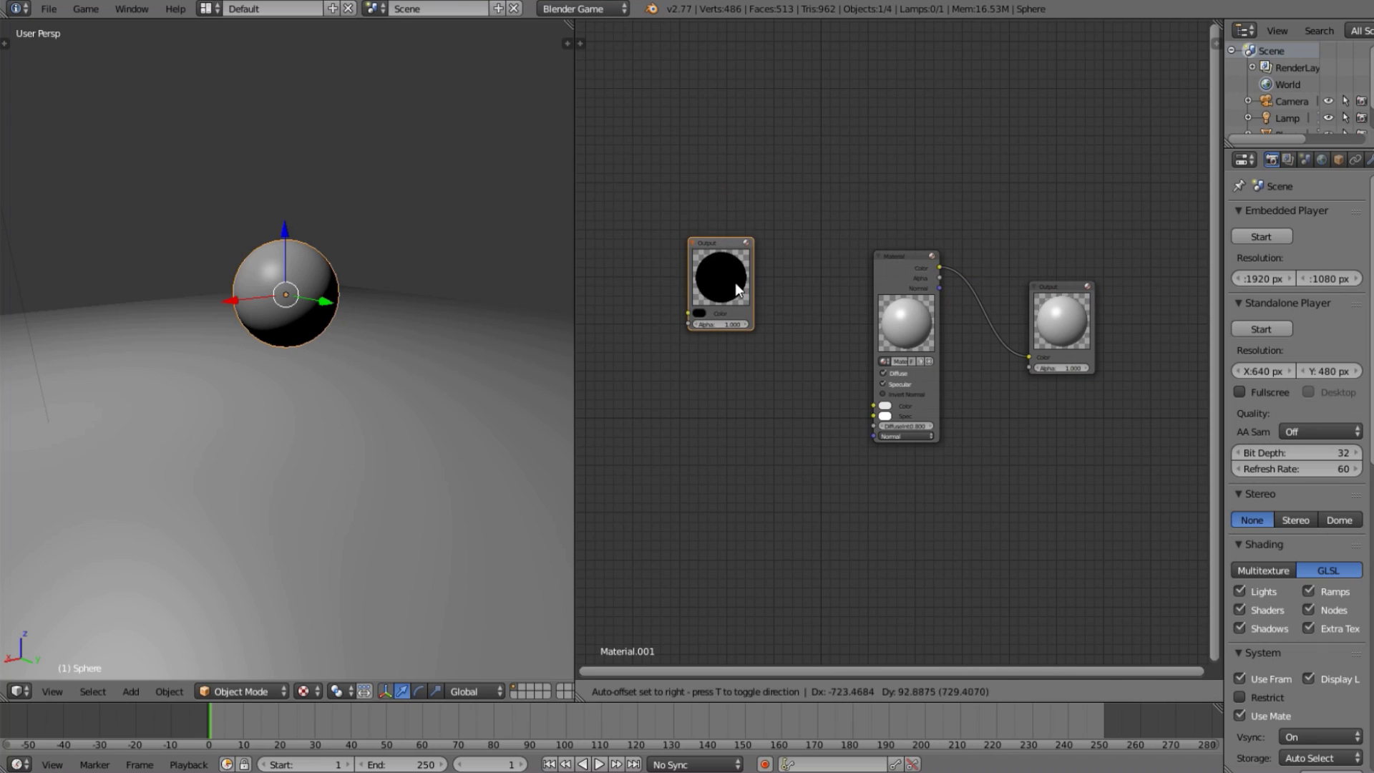
left_click(736, 282)
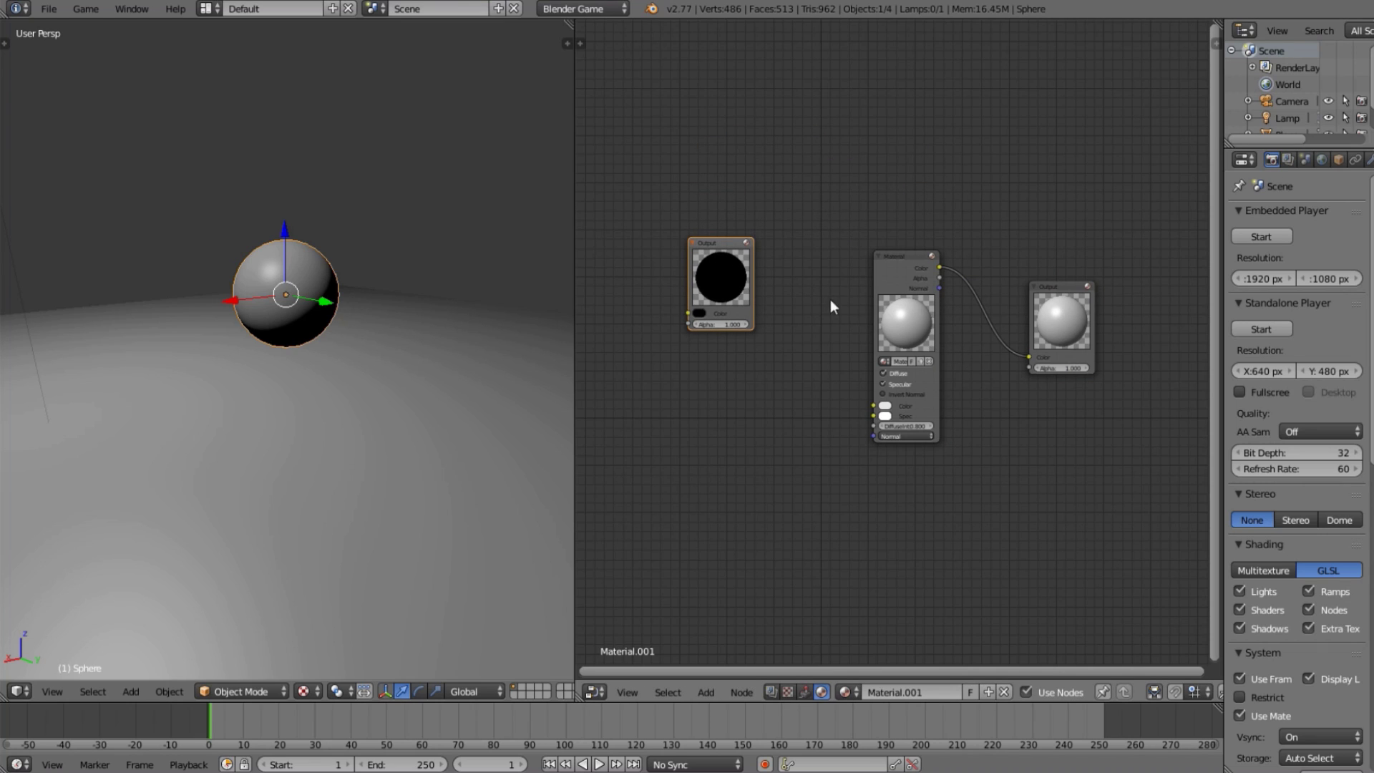
left_click_drag(698, 250, 709, 276)
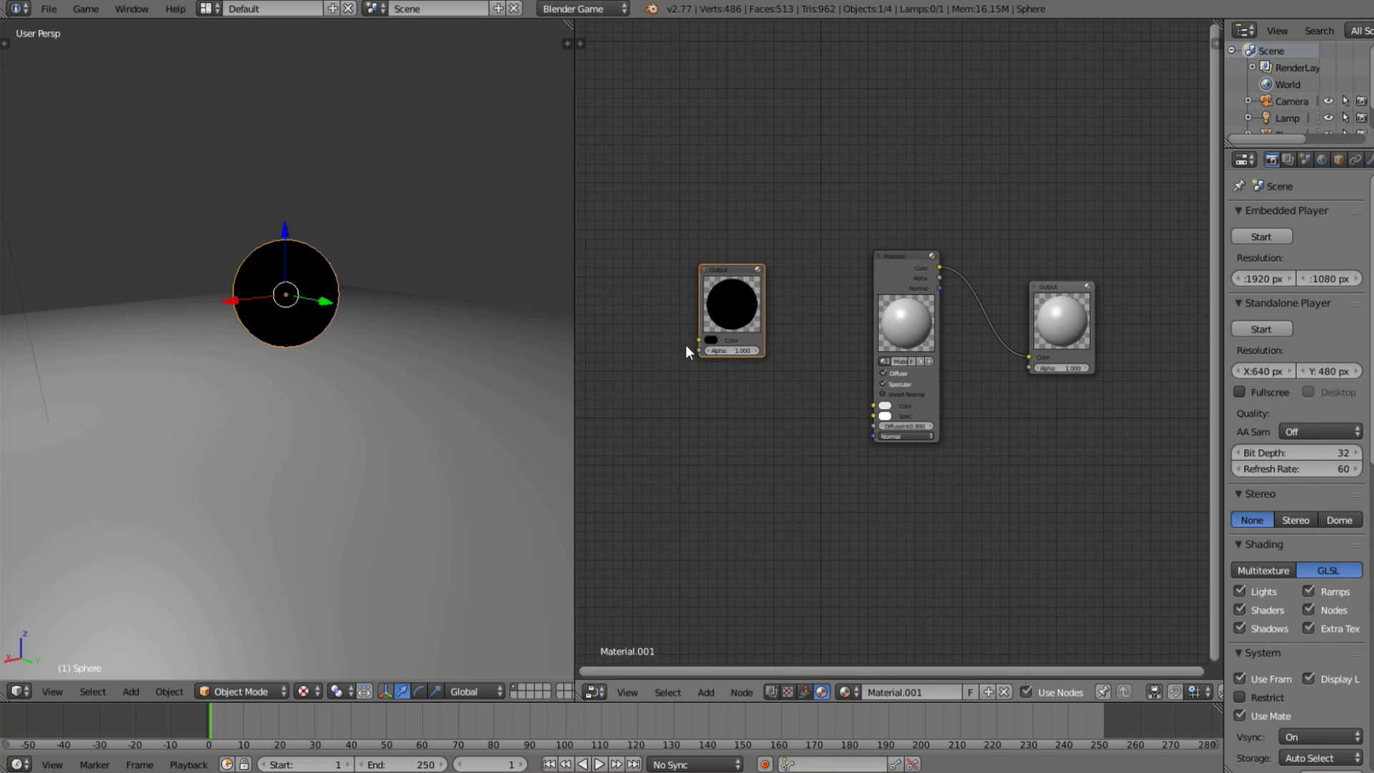
middle_click_drag(655, 304, 860, 317)
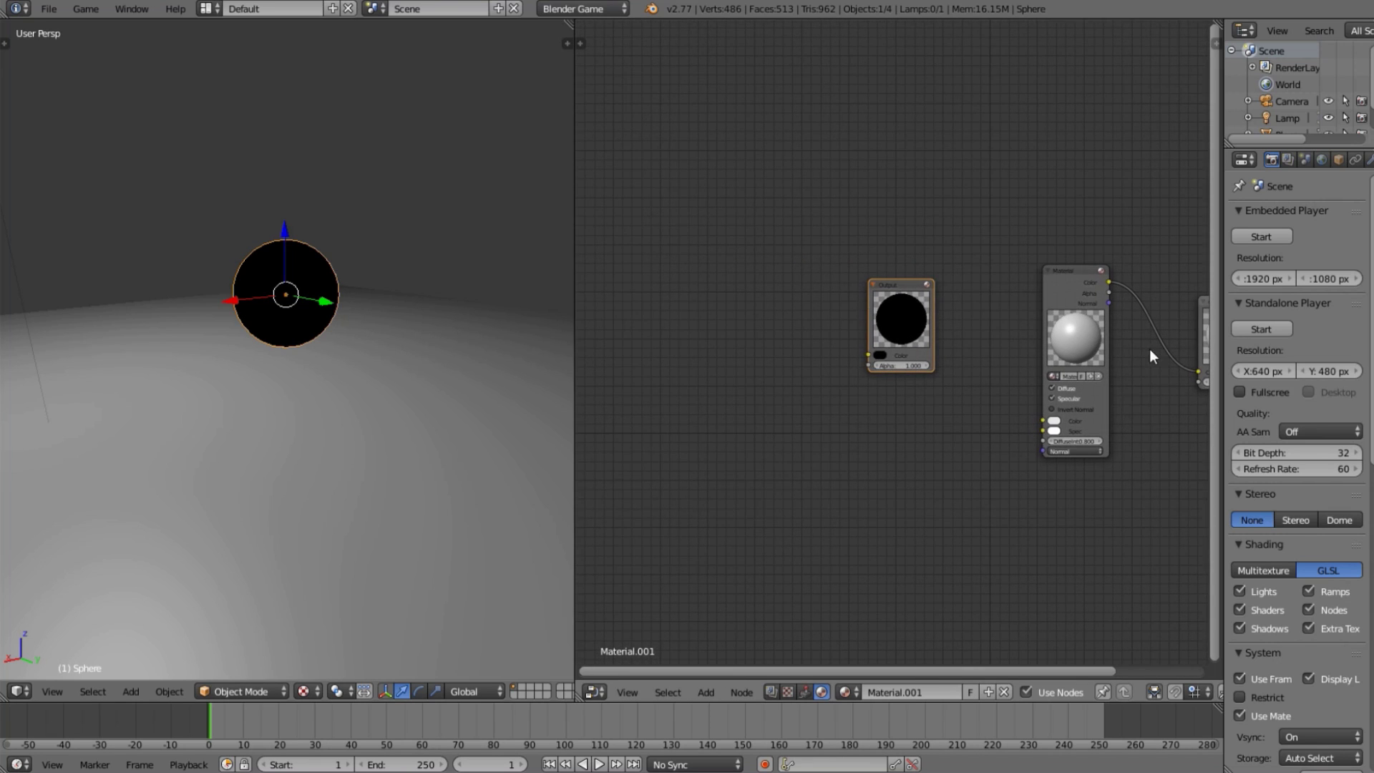
middle_click_drag(1103, 343, 1015, 341)
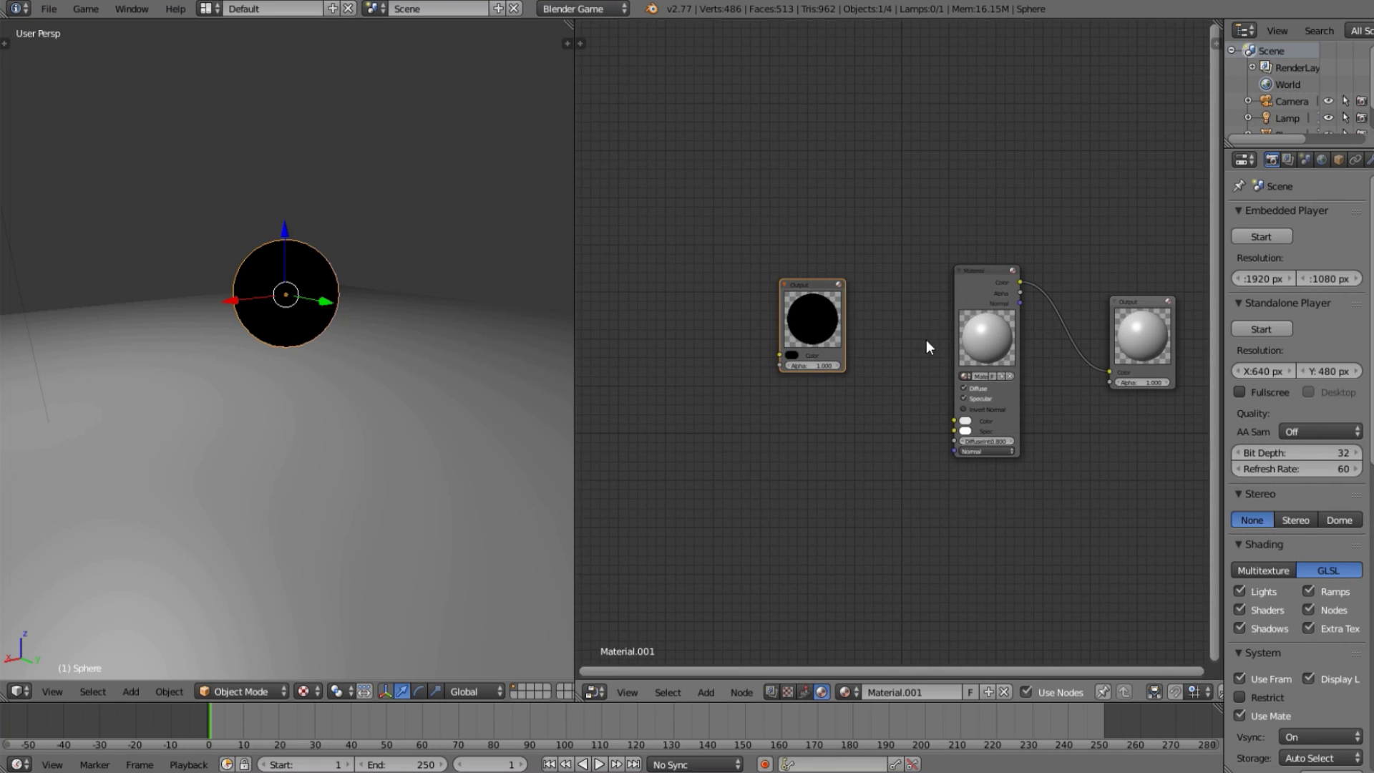
Switch the render engine to Cycles Render to get access to its additional input nodes.
left_click(983, 324)
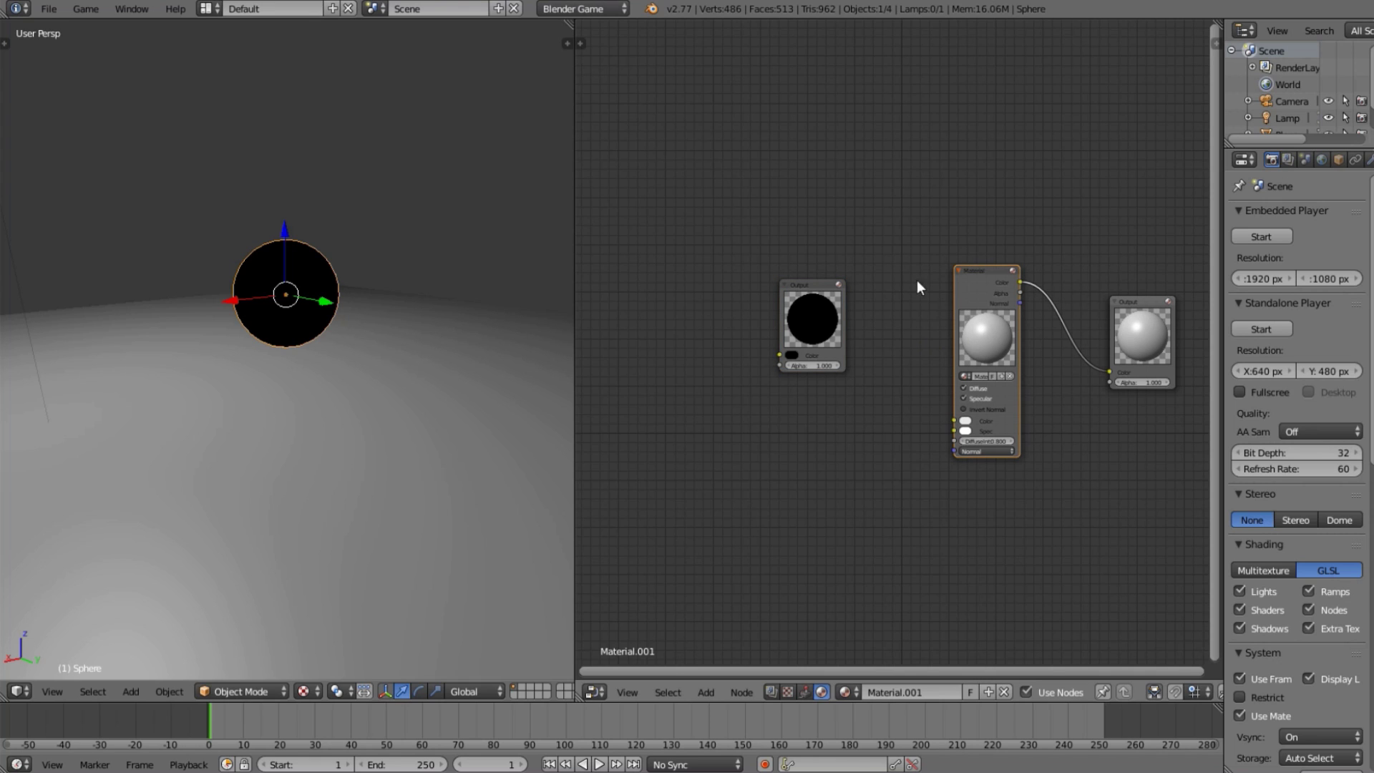
scroll(765, 323, "up", 2)
middle_click_drag(766, 323, 881, 316)
scroll(863, 306, "up", 2)
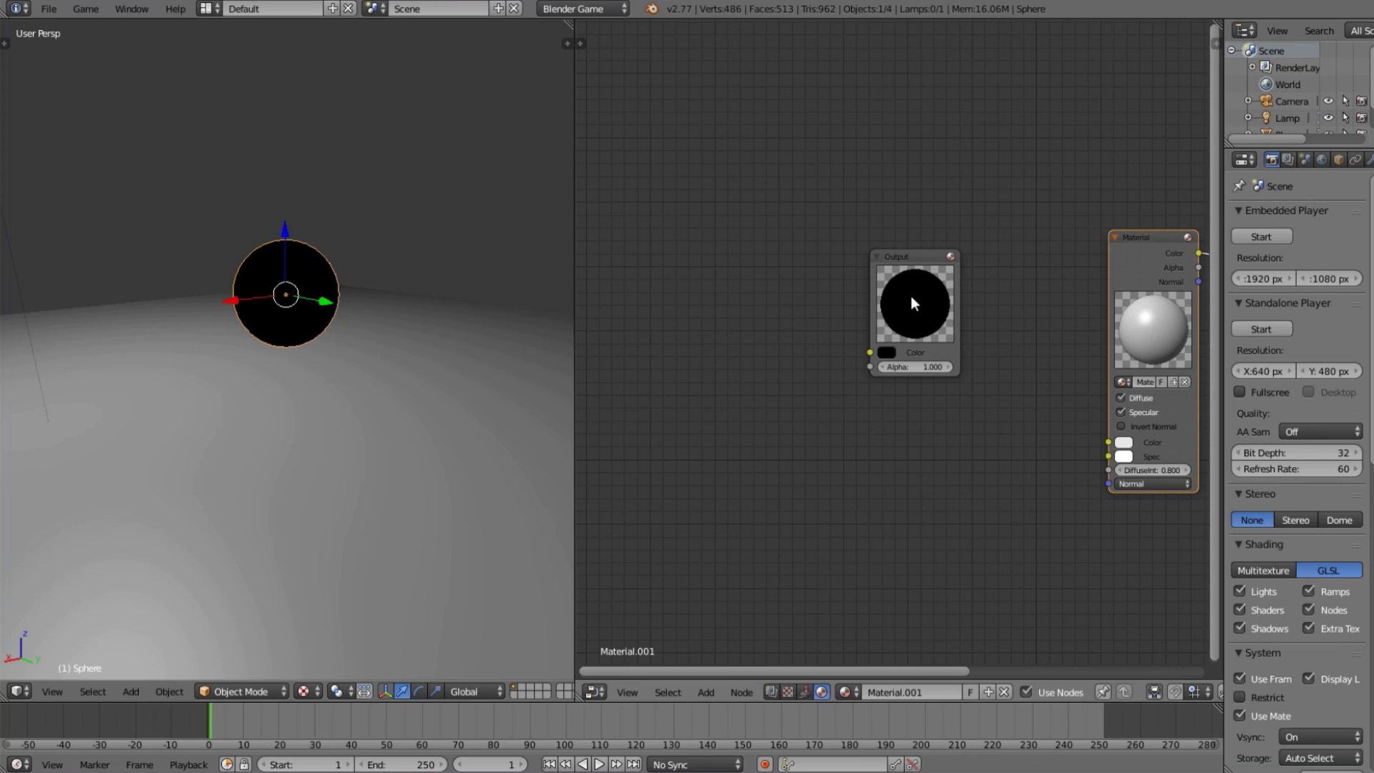
key("shift+a")
mouse_move(680, 247)
left_click(592, 10)
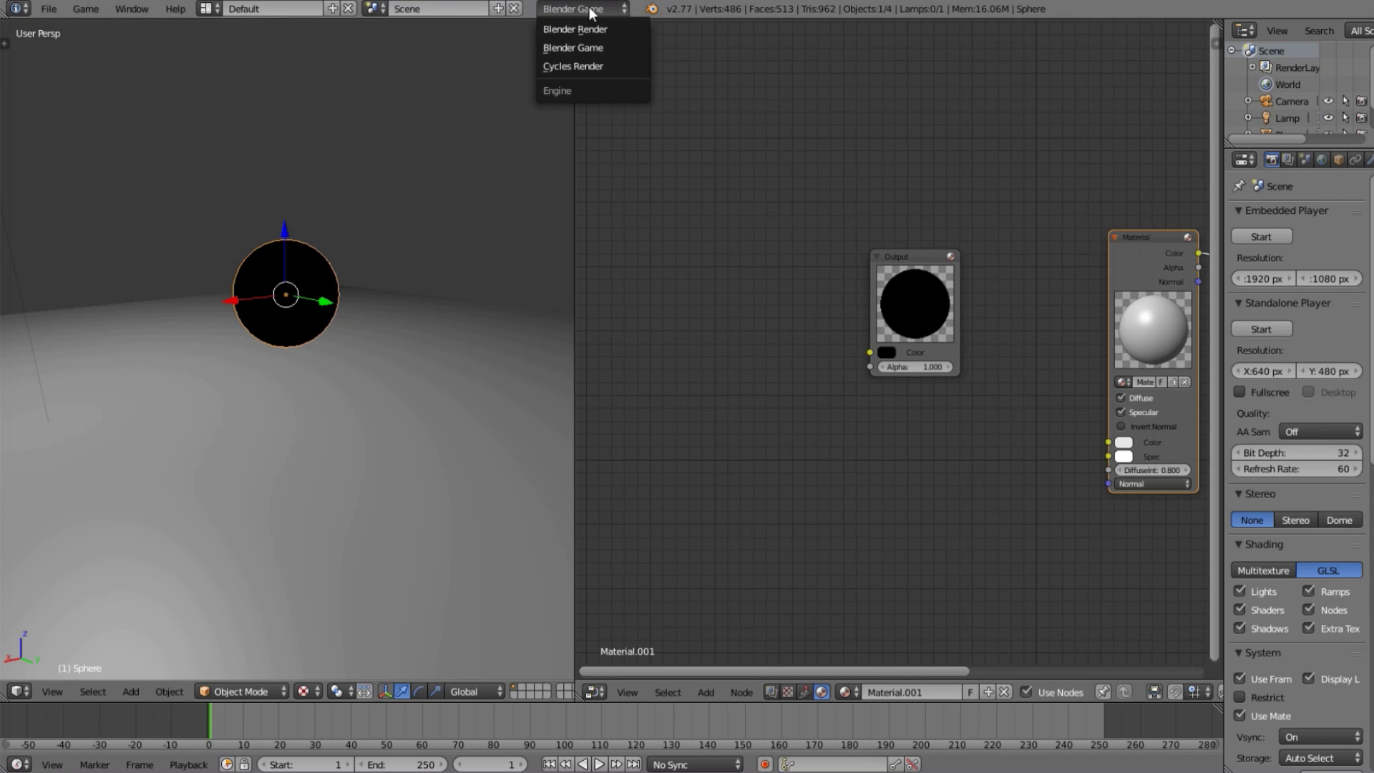
left_click(577, 65)
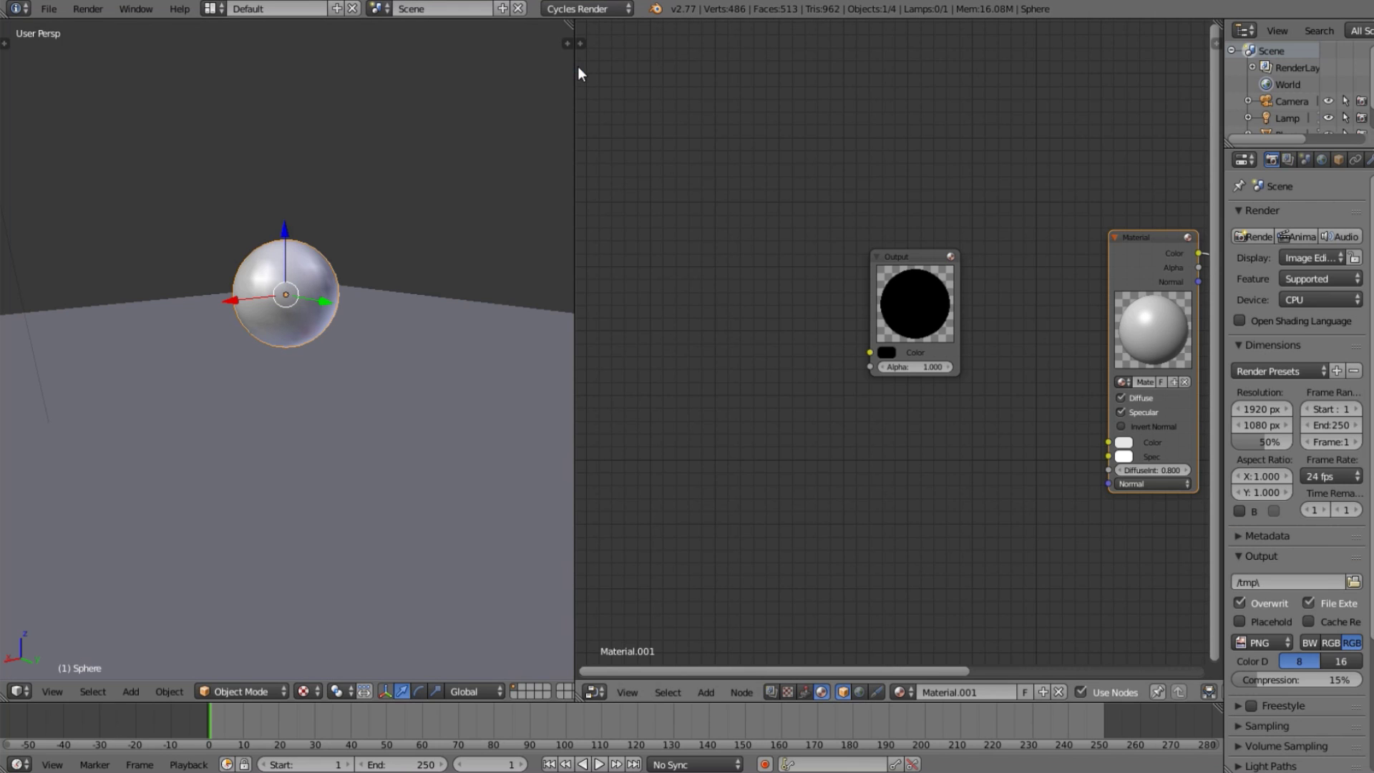
Move the duplicated Output node closer to the Material node and widen the Node Editor area.
scroll(843, 352, "down", 1)
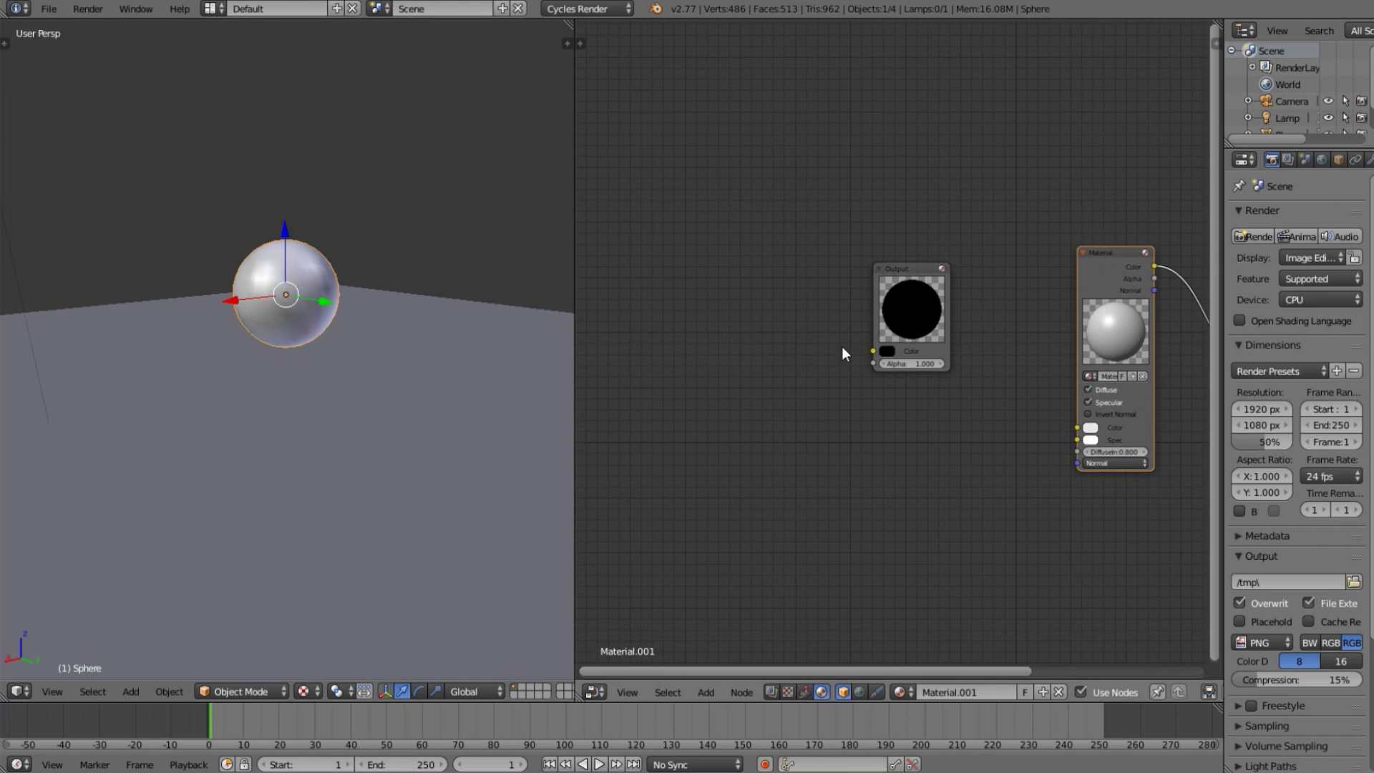
left_click_drag(912, 306, 1011, 295)
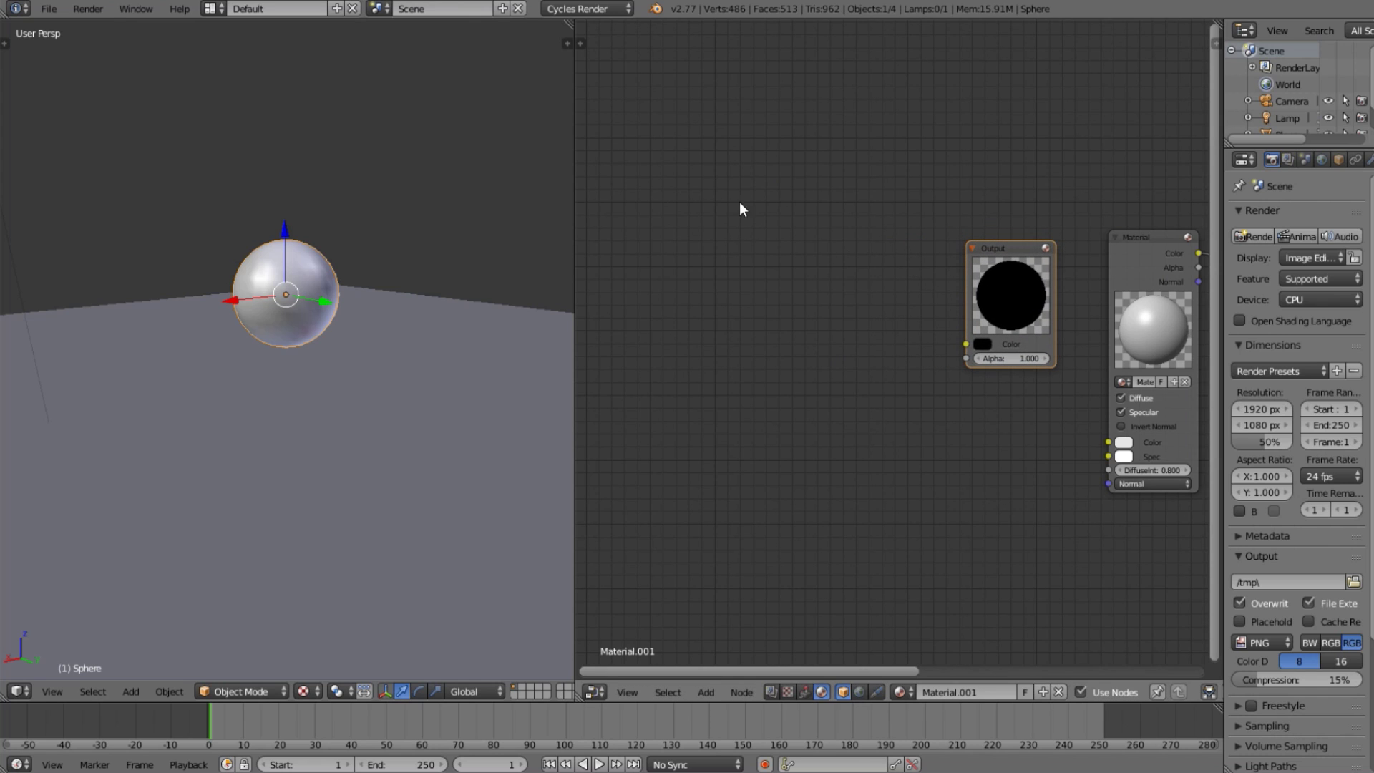
left_click_drag(572, 402, 465, 410)
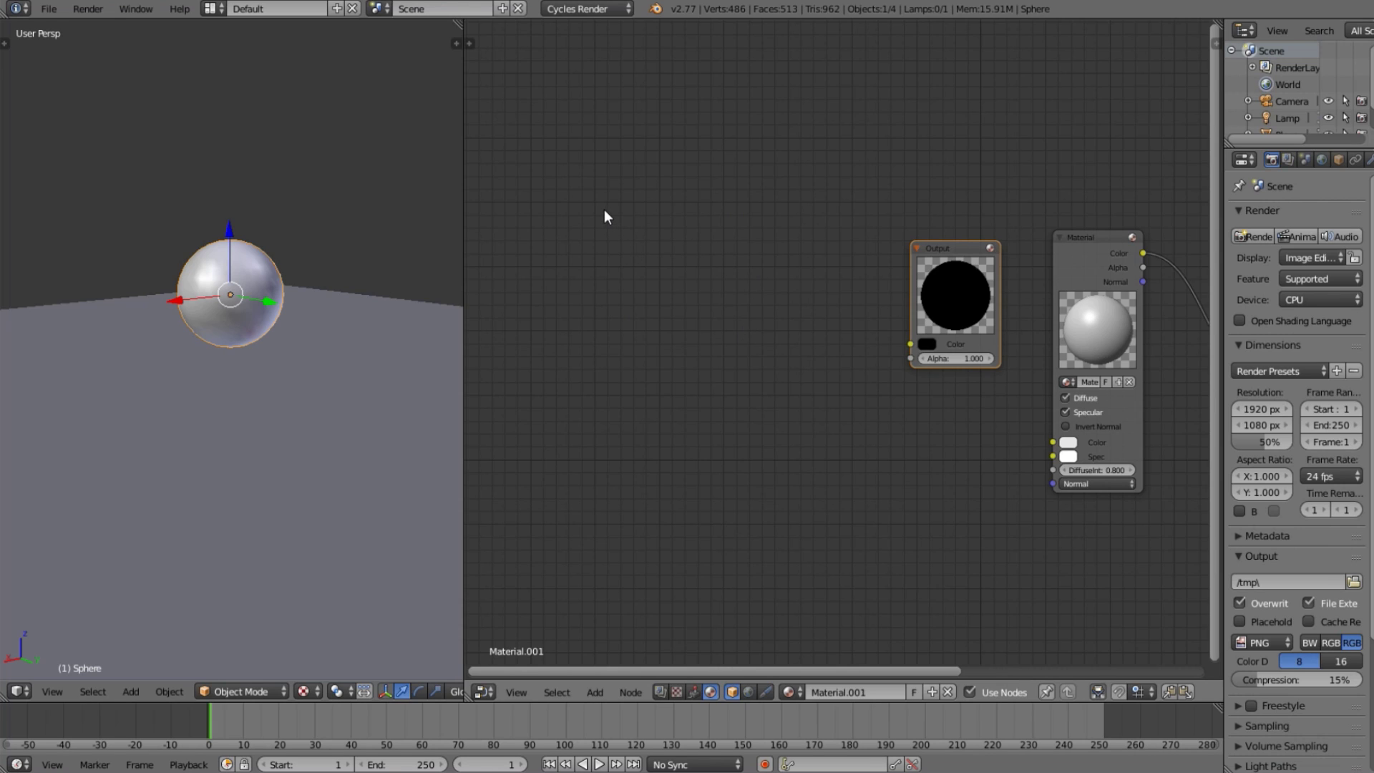
Add a Texture Coordinate node in the empty space before the duplicated Output node and a Geometry node directly beneath it.
key("shift+a")
mouse_move(588, 227)
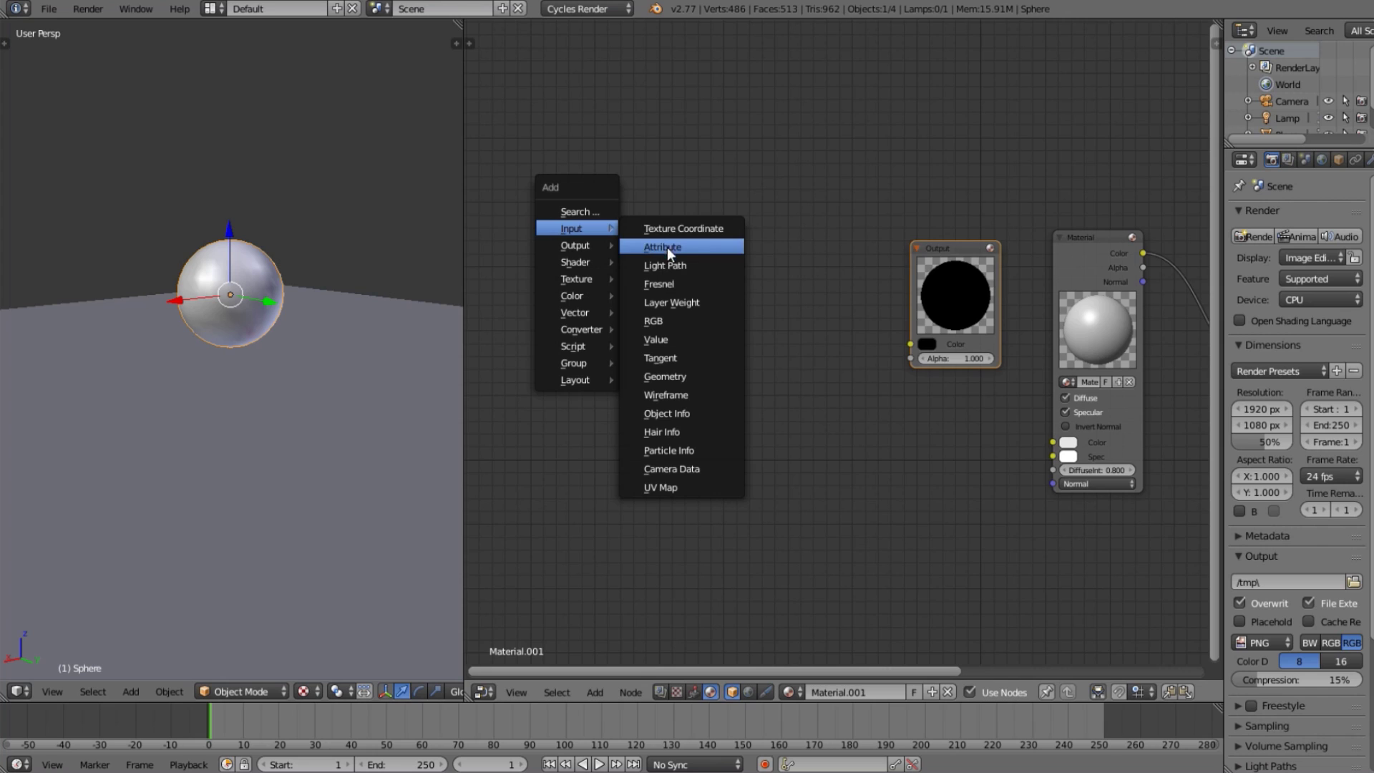
left_click(677, 228)
left_click(592, 142)
key("shift+a")
mouse_move(572, 145)
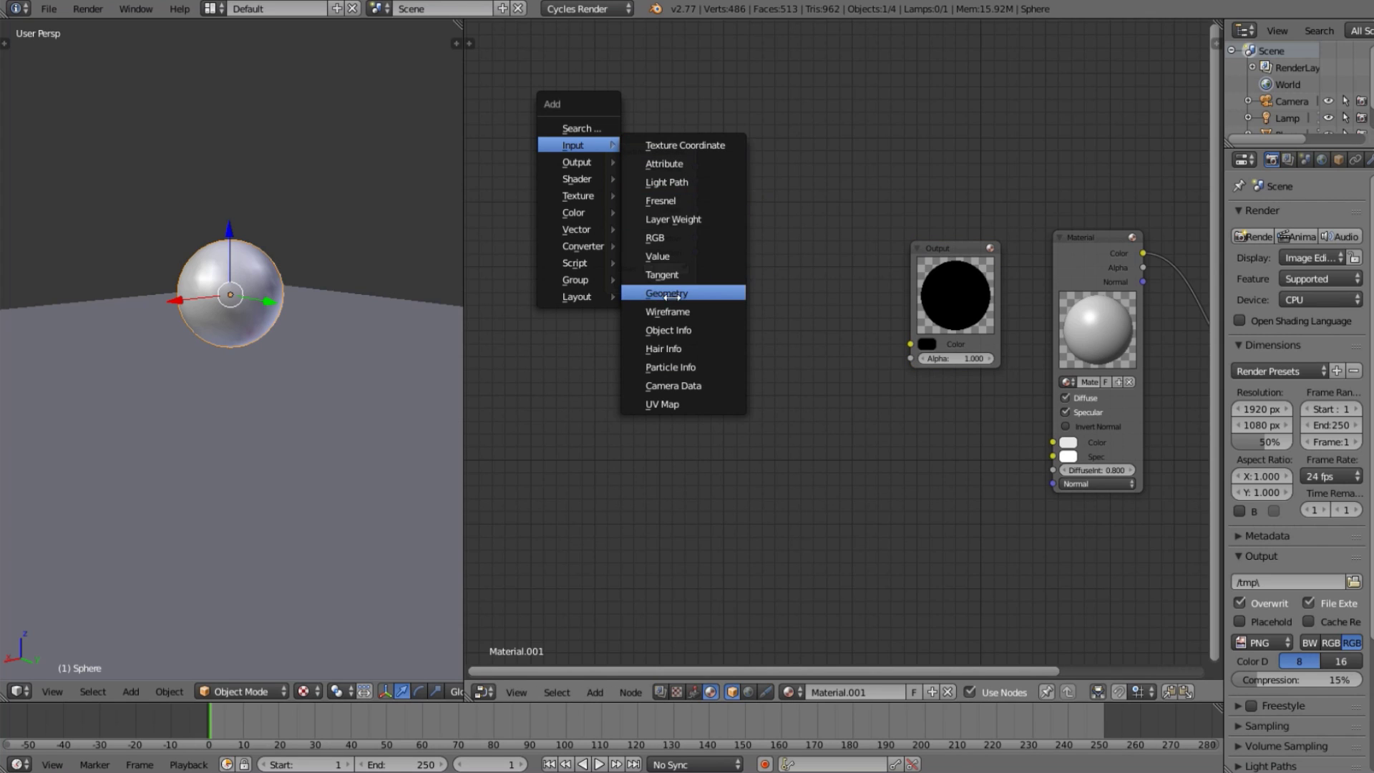
left_click(667, 293)
left_click(632, 305)
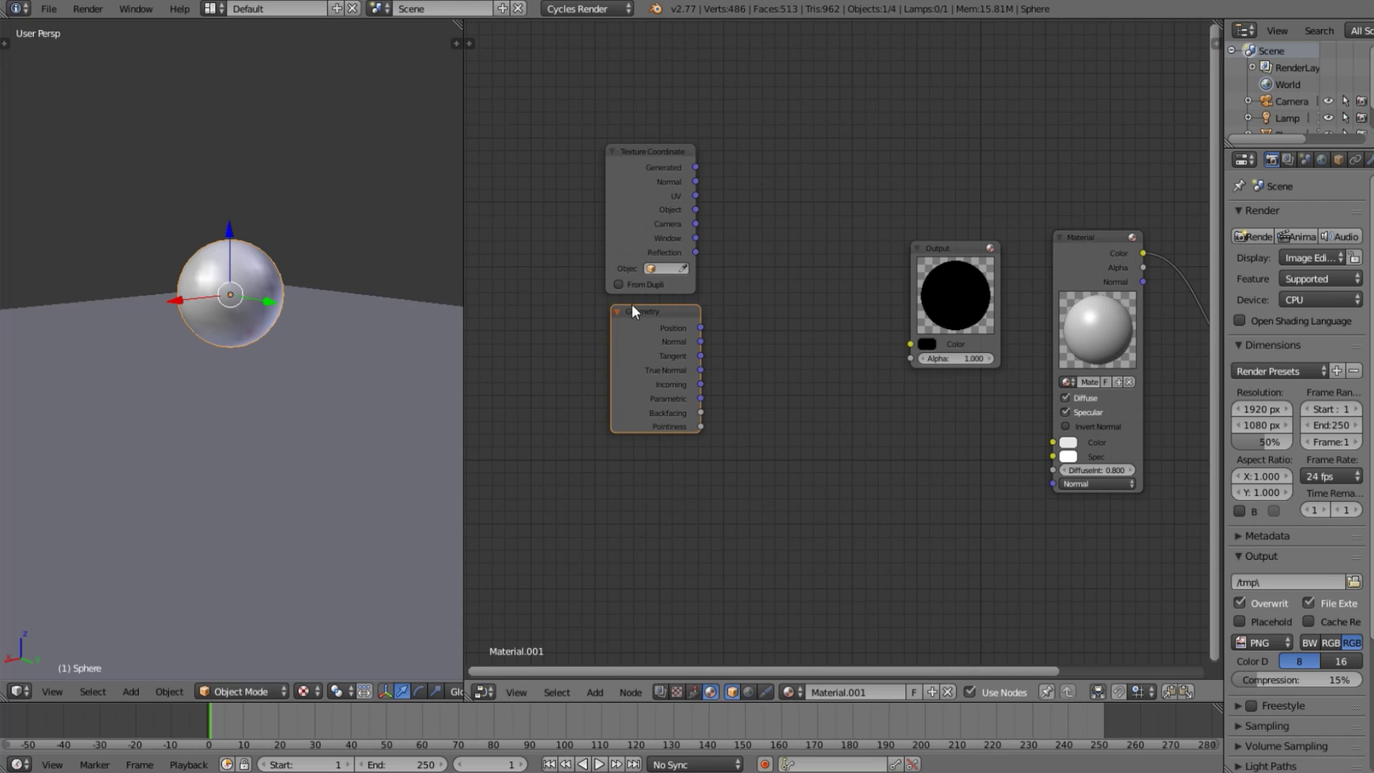
Add a Fresnel node beside the Texture Coordinate node and switch the render engine back to Blender Game.
scroll(644, 222, "up", 1)
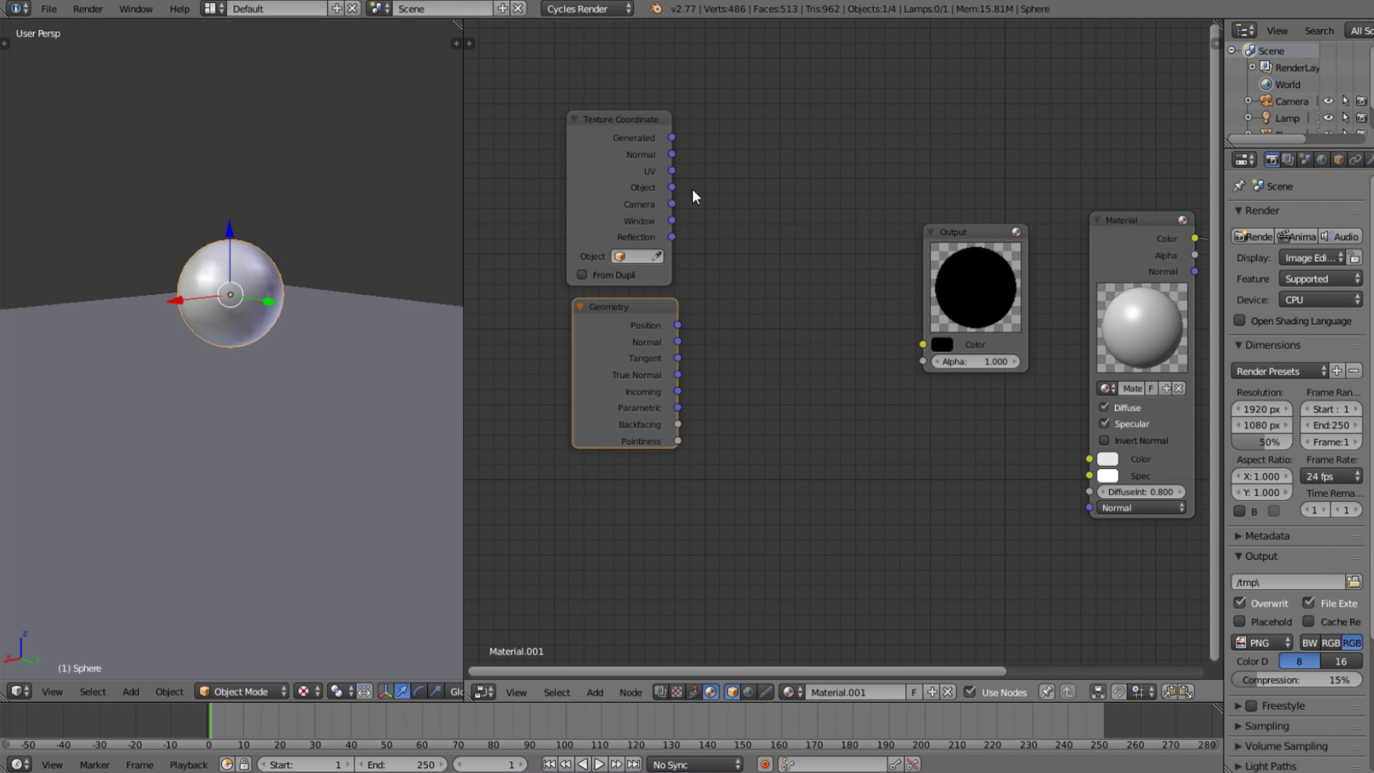
key("shift+a")
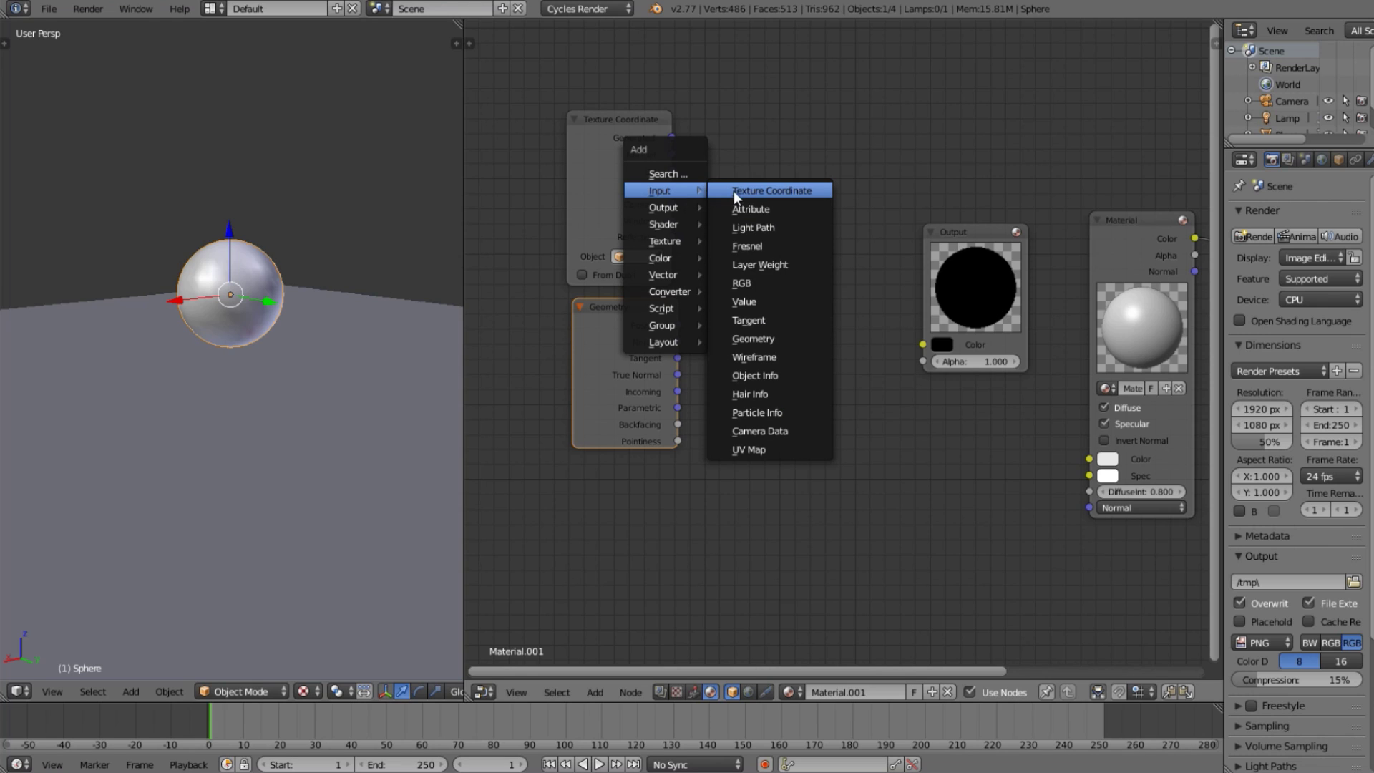
left_click(750, 248)
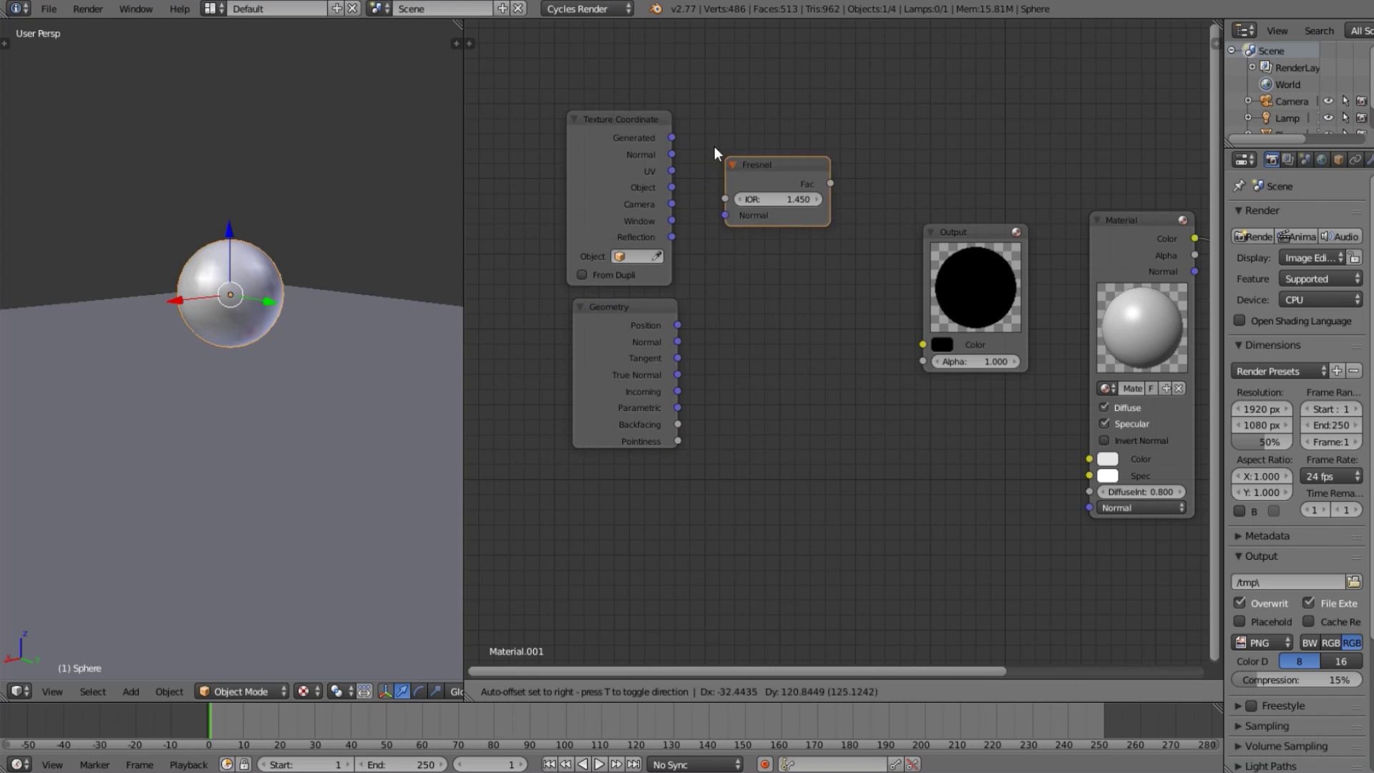
left_click(687, 189)
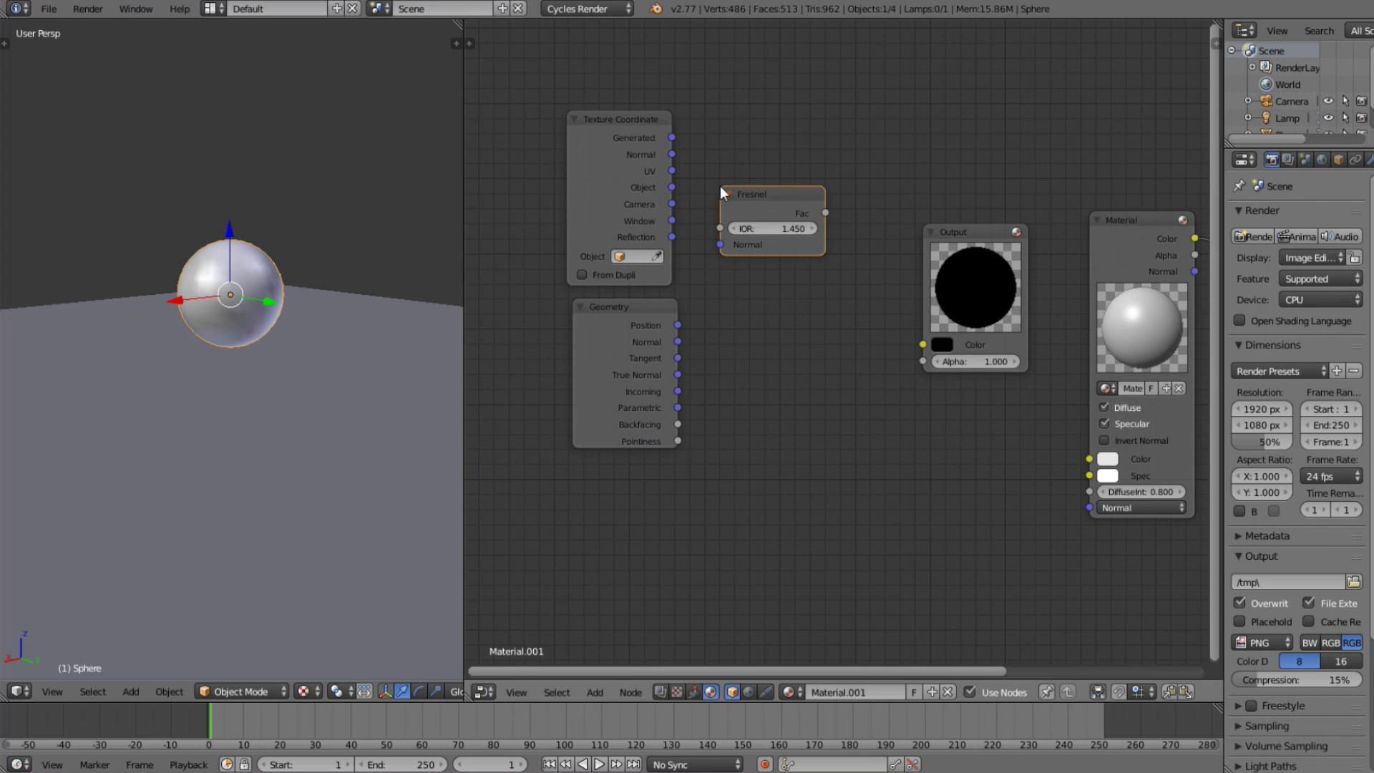
left_click(554, 8)
left_click(559, 44)
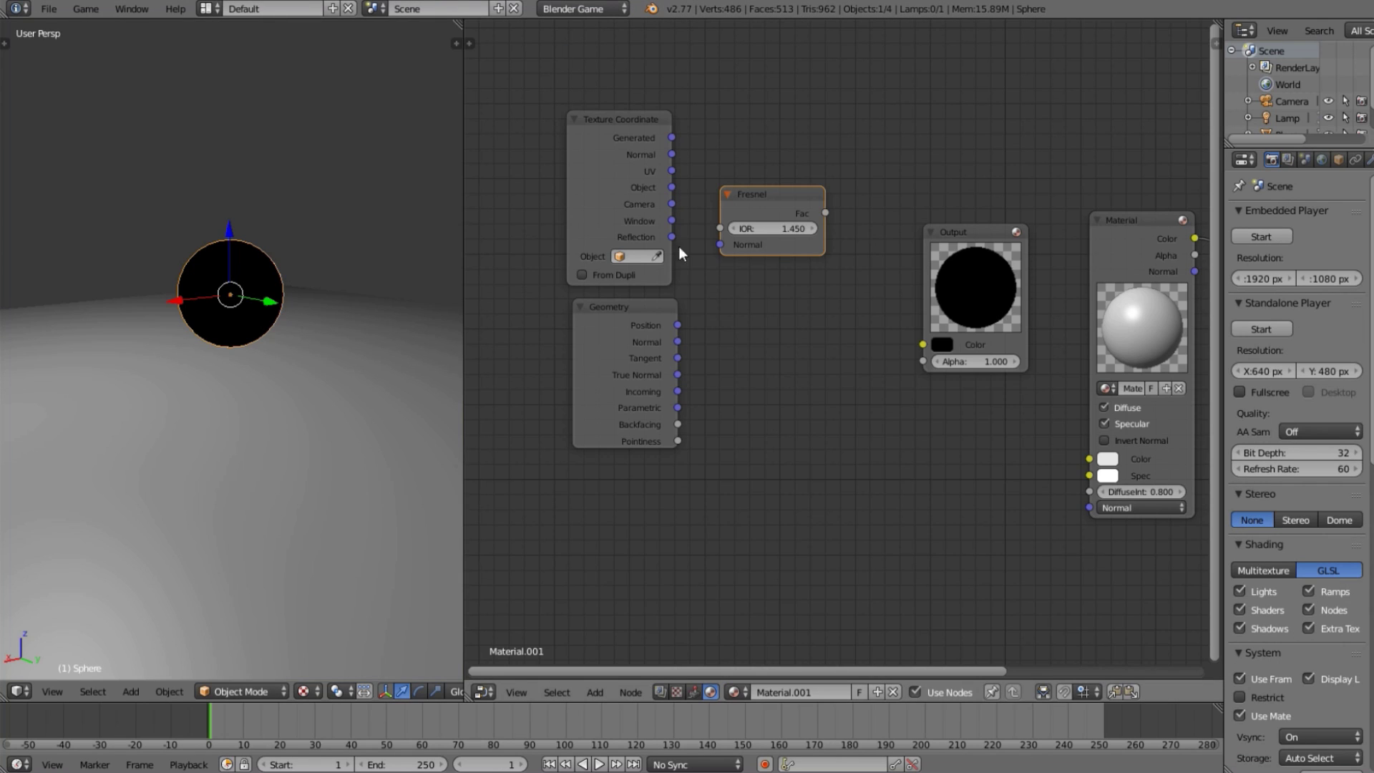
Connect the Fresnel node's Fac output to the duplicated Output node's Color input, and deselect the sphere to inspect its shading.
scroll(322, 314, "up", 3)
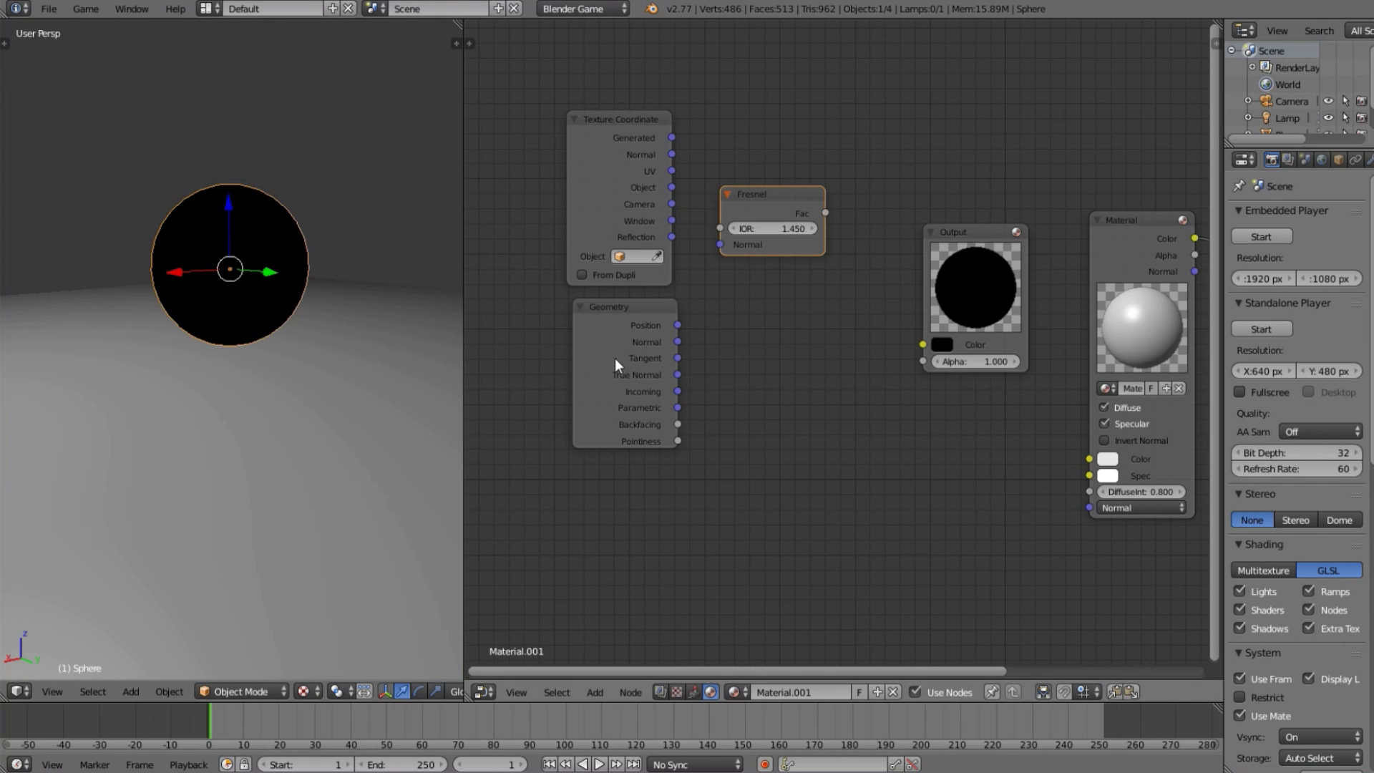
left_click_drag(616, 358, 573, 377)
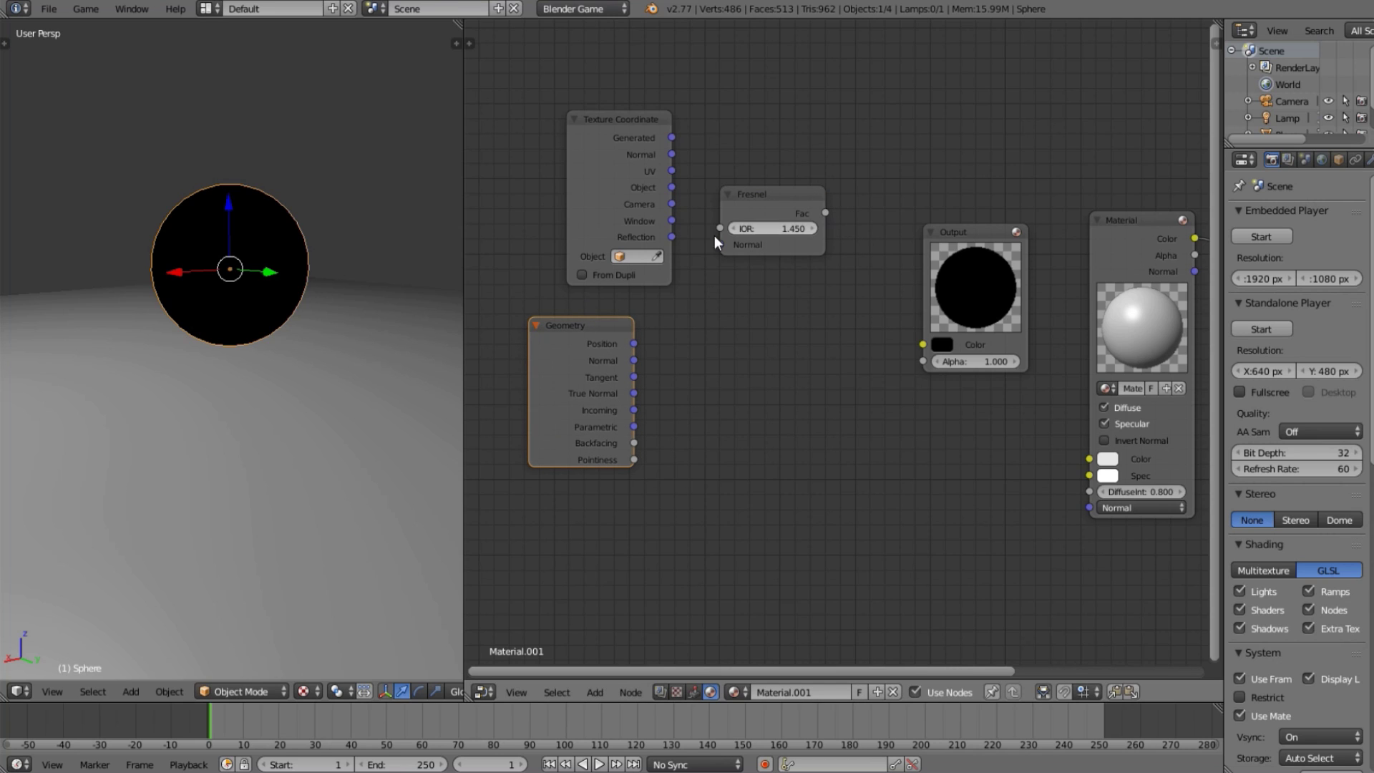
mouse_move(826, 213)
left_mouse_down()
mouse_move(965, 115)
mouse_move(861, 338)
mouse_move(924, 345)
left_mouse_up()
mouse_move(158, 247)
middle_mouse_down()
mouse_move(129, 275)
mouse_move(391, 230)
mouse_move(290, 272)
middle_mouse_up()
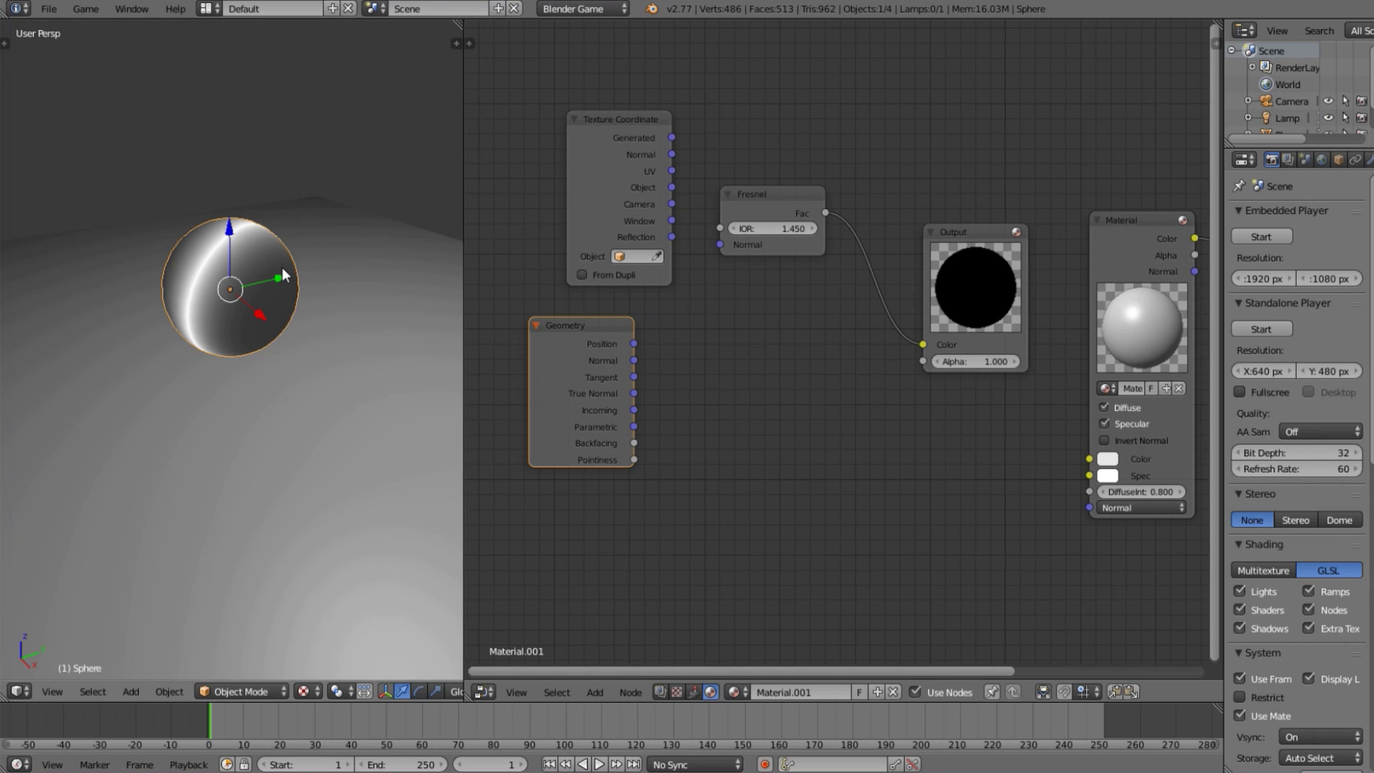
scroll(282, 268, "up", 4)
key("a")
middle_click_drag(173, 269, 398, 368)
scroll(711, 225, "up", 2)
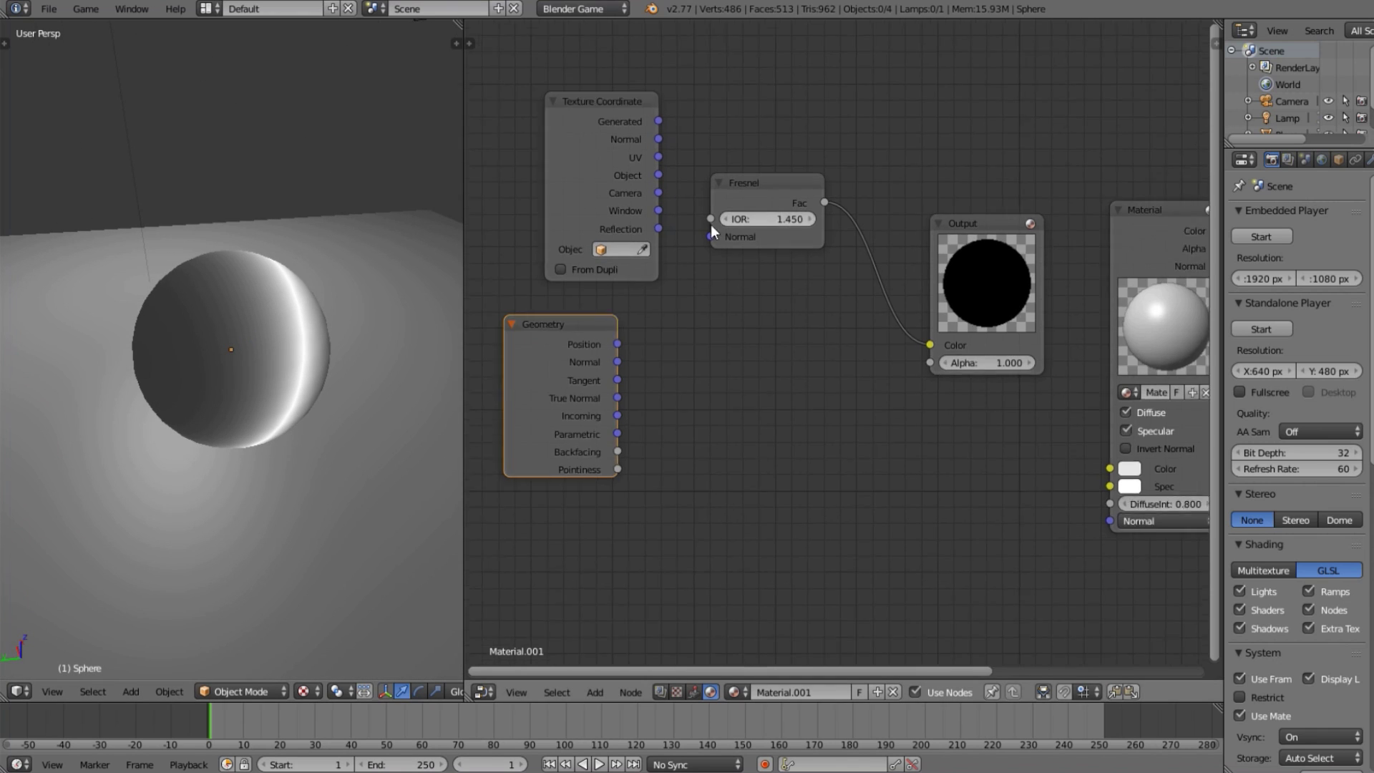
Swap the Geometry and Texture Coordinate nodes' positions and connect the Geometry node's Normal output to the Fresnel node's Normal input.
middle_click_drag(584, 288, 753, 309)
left_click_drag(747, 269, 547, 492)
left_click_drag(720, 478, 795, 212)
left_click_drag(700, 227, 870, 293)
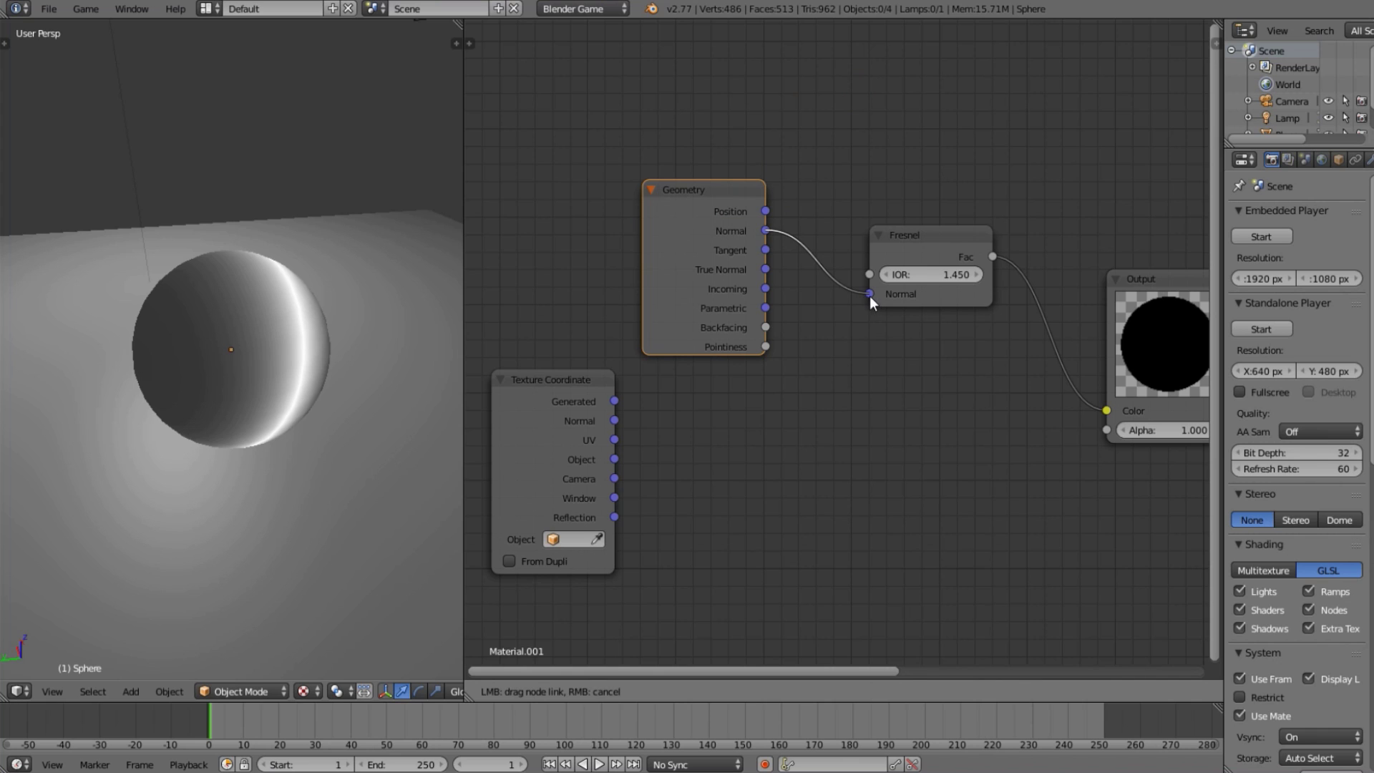
Examine the Fresnel rim shading on the sphere from different angles and distances.
middle_click_drag(312, 388, 308, 450)
scroll(299, 233, "up", 4)
scroll(264, 227, "down", 2)
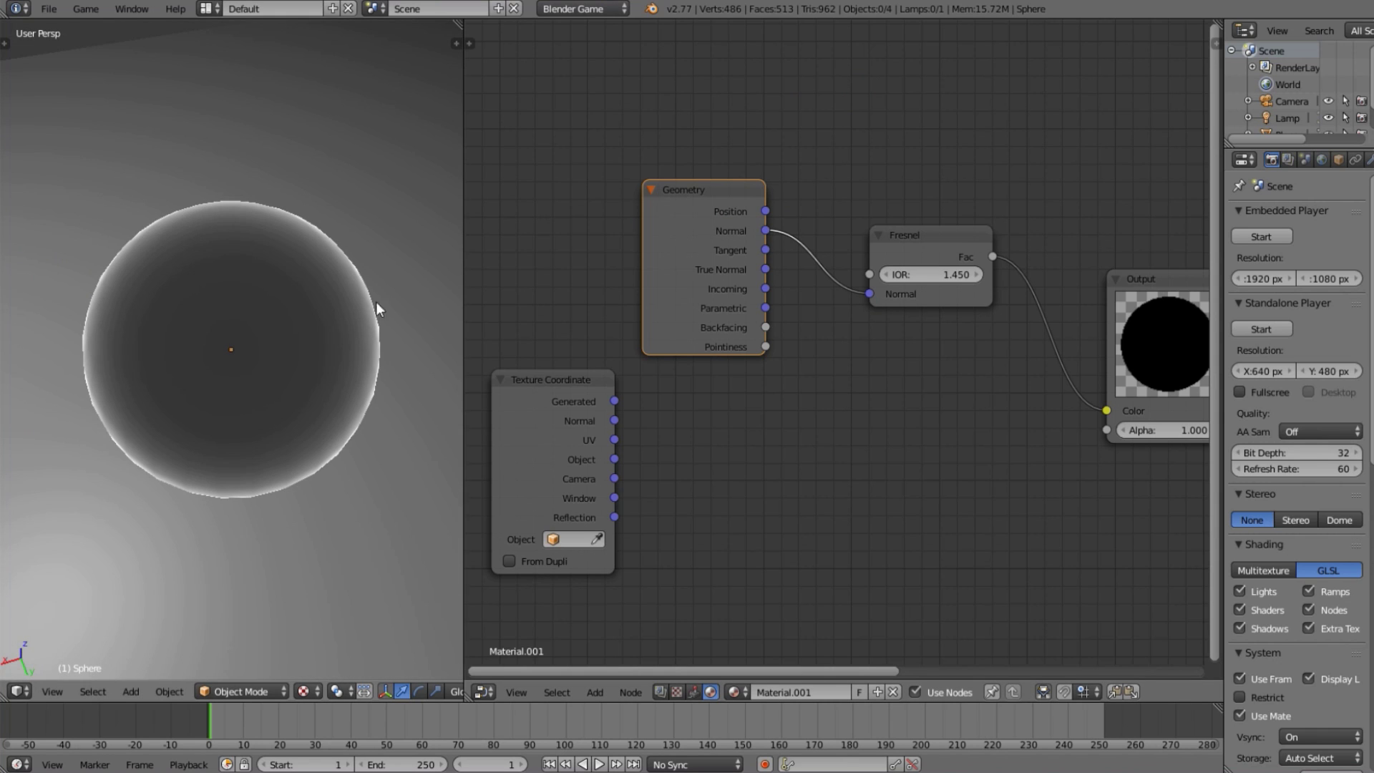
scroll(481, 347, "down", 2)
scroll(405, 355, "up", 2)
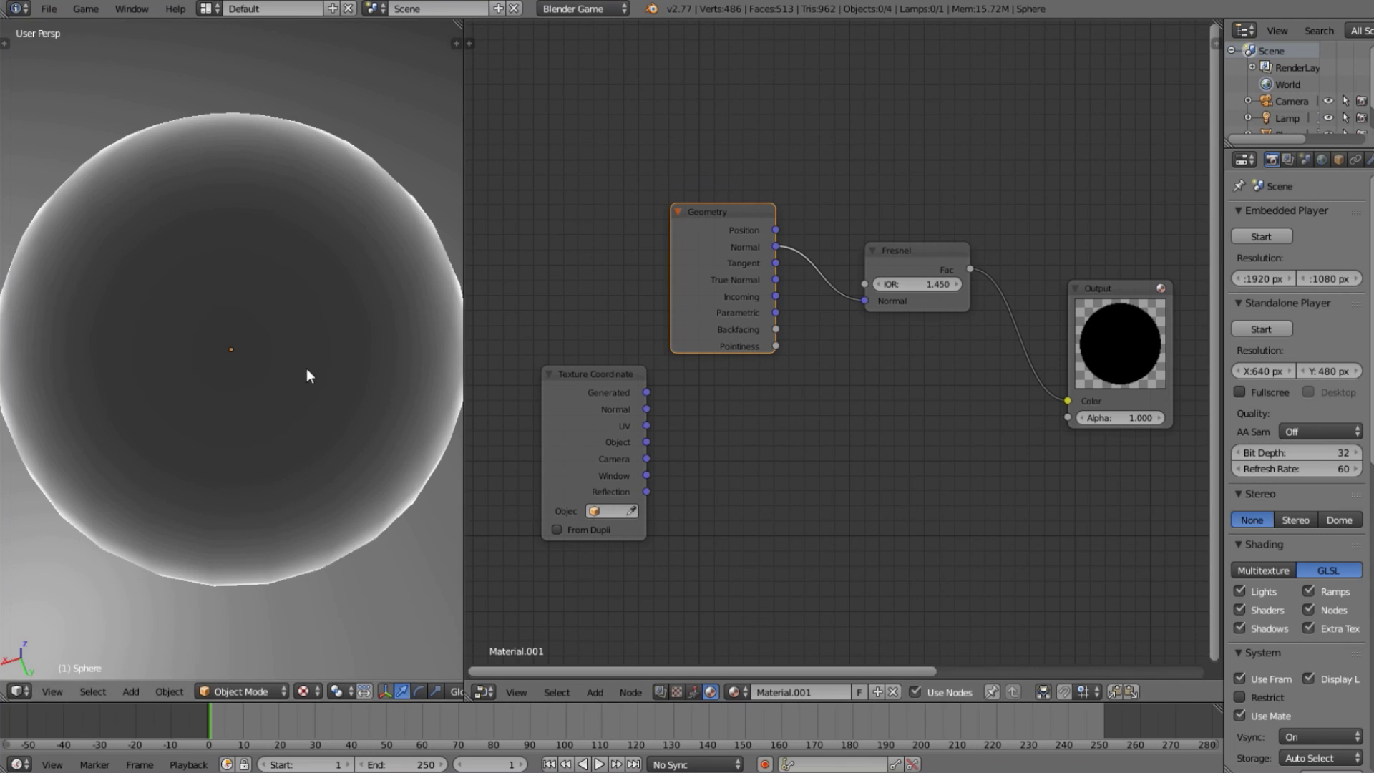
scroll(299, 361, "down", 2)
Lower the sphere's top vertex about 0.86 units along Z with proportional editing enabled, denting the mesh into a bowl shape.
key("Tab")
right_click(229, 215)
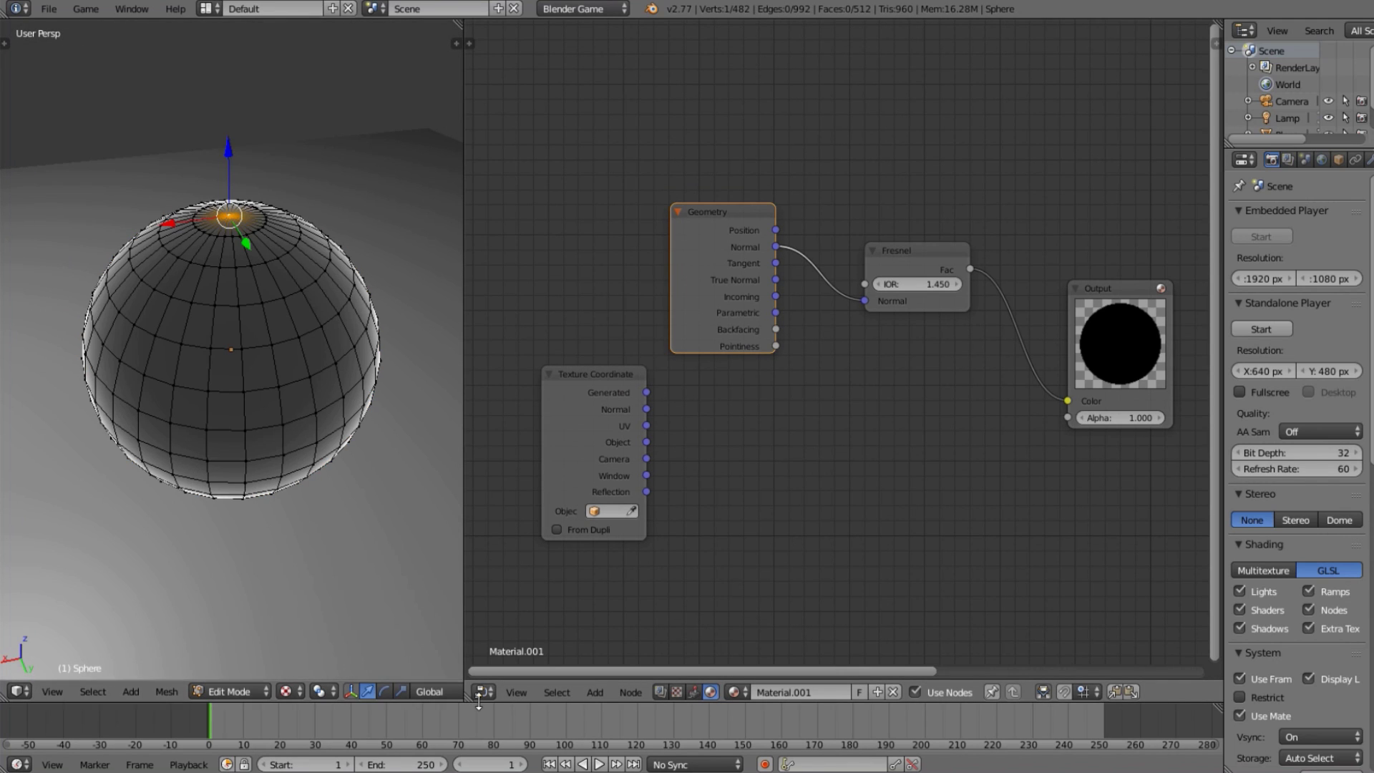
scroll(445, 695, "down", 5)
left_click(309, 692)
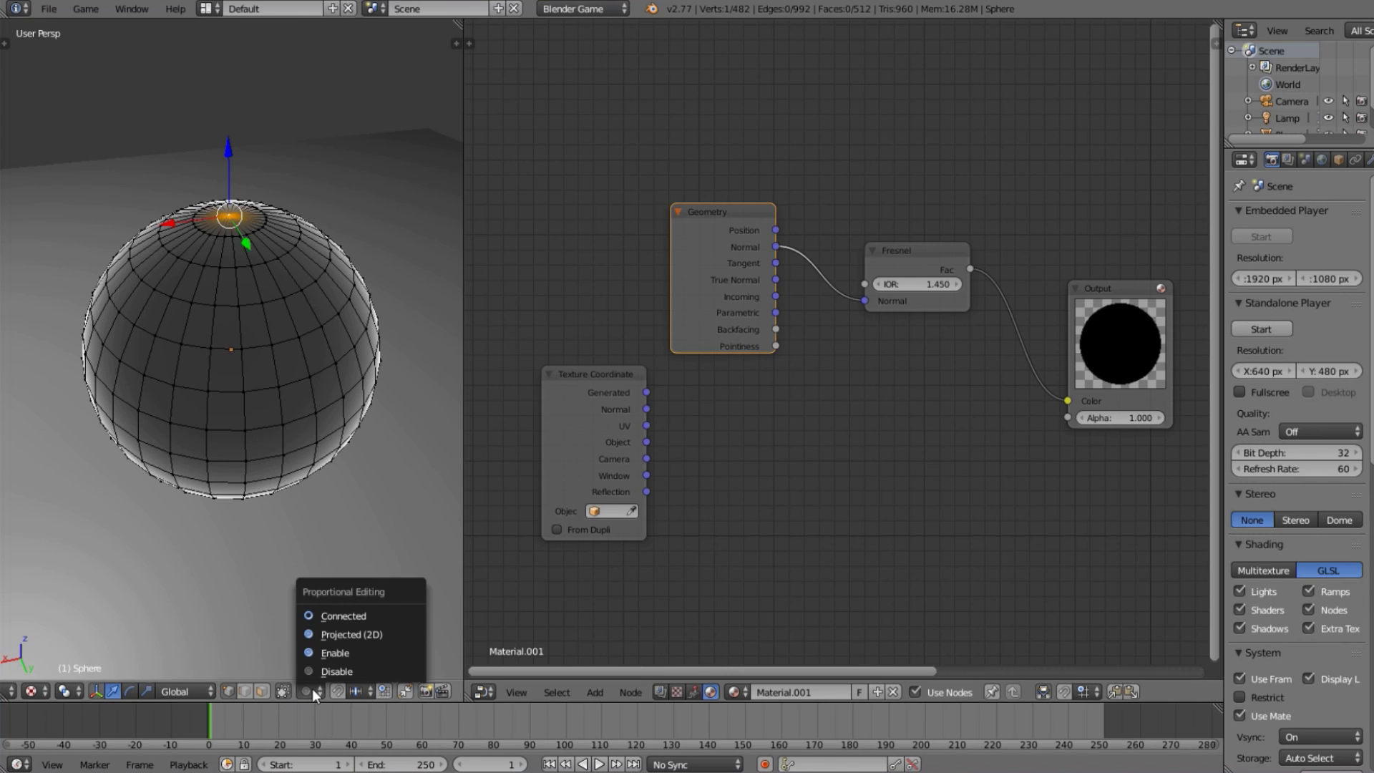
left_click(326, 651)
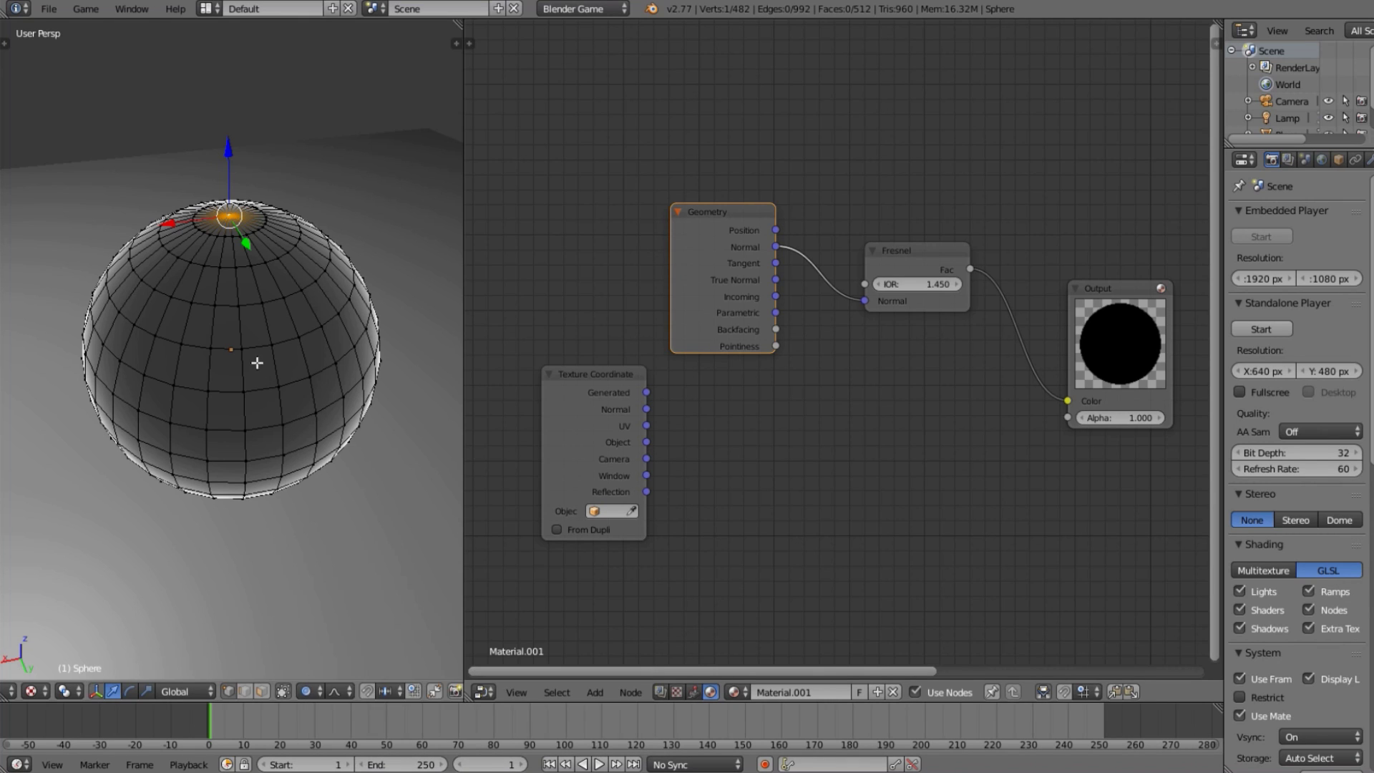
key("g")
key("z")
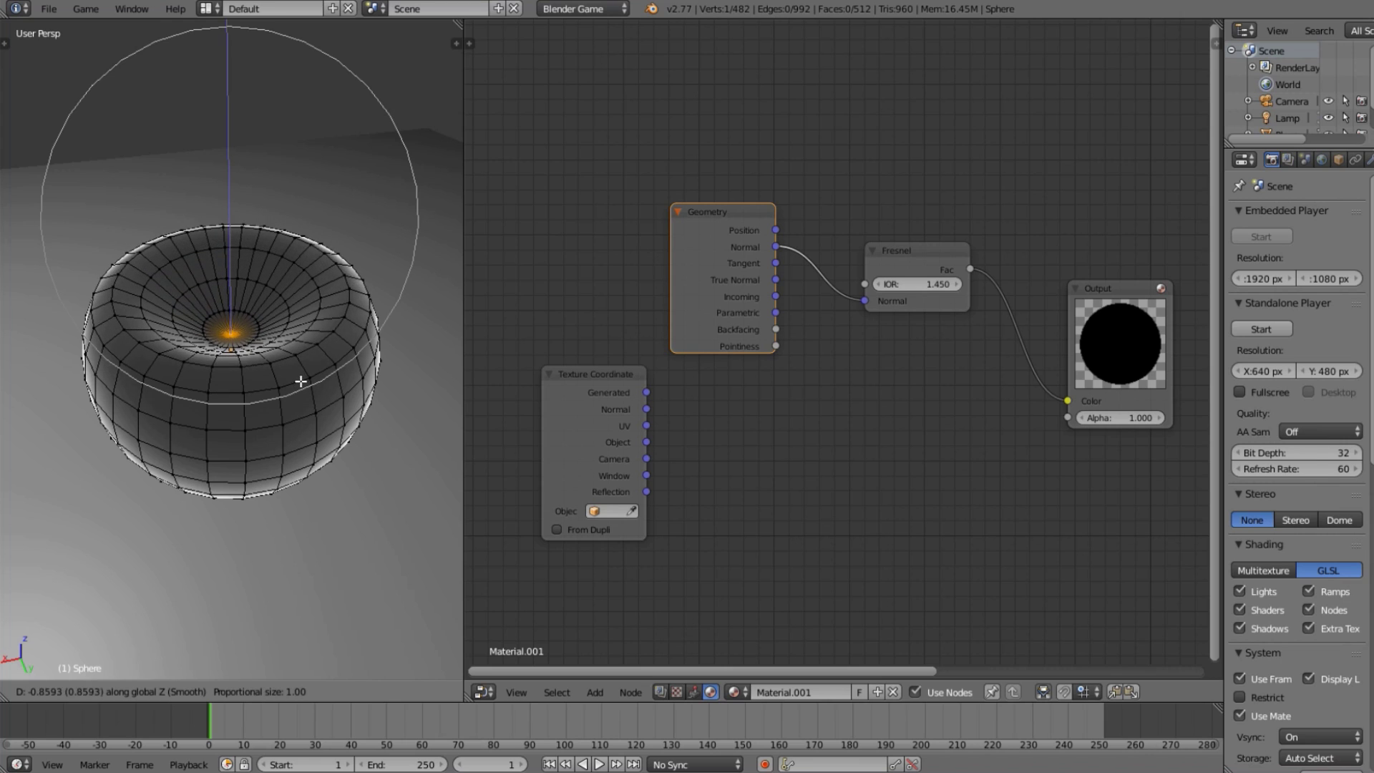
left_click(300, 381)
key("Tab")
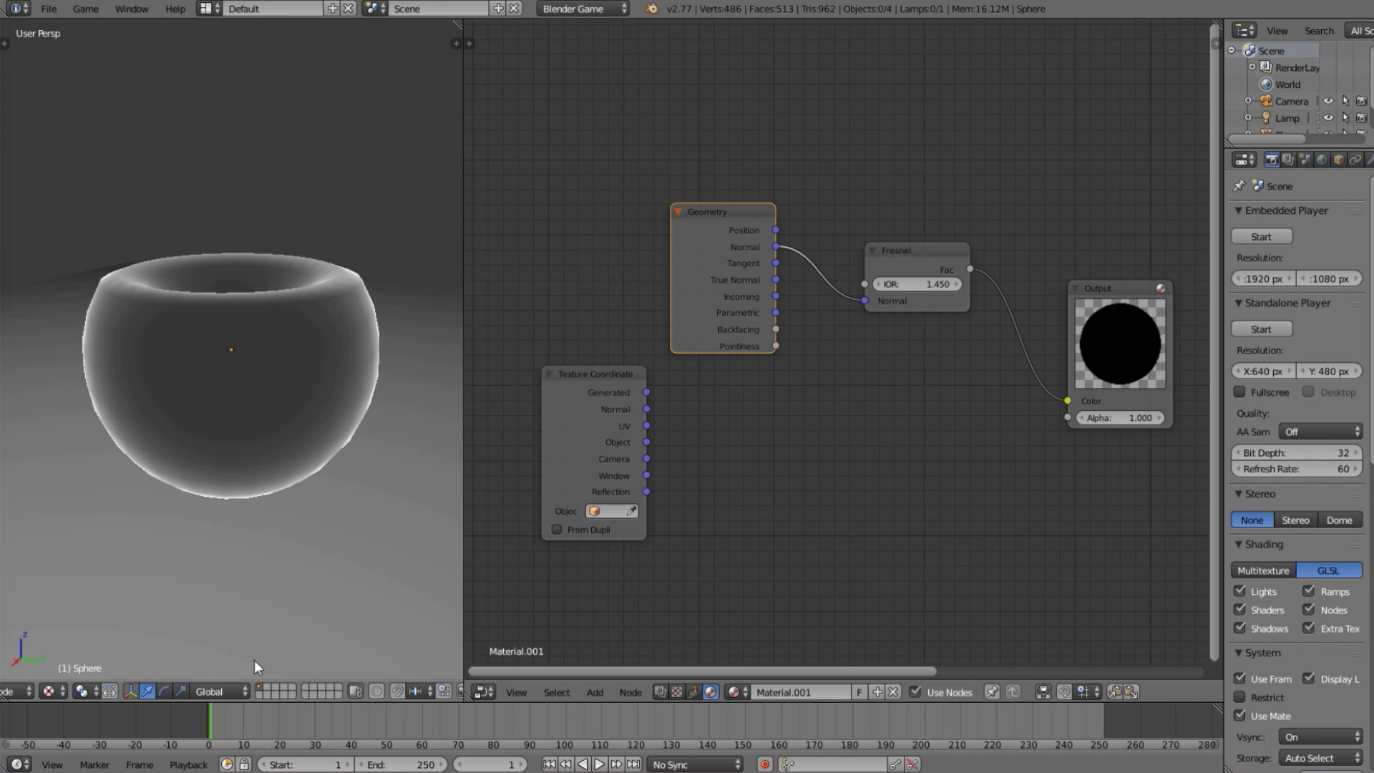
Try to move the dented vertex further along Z with proportional editing still enabled, and return to Object Mode.
key("Tab")
left_click(307, 690)
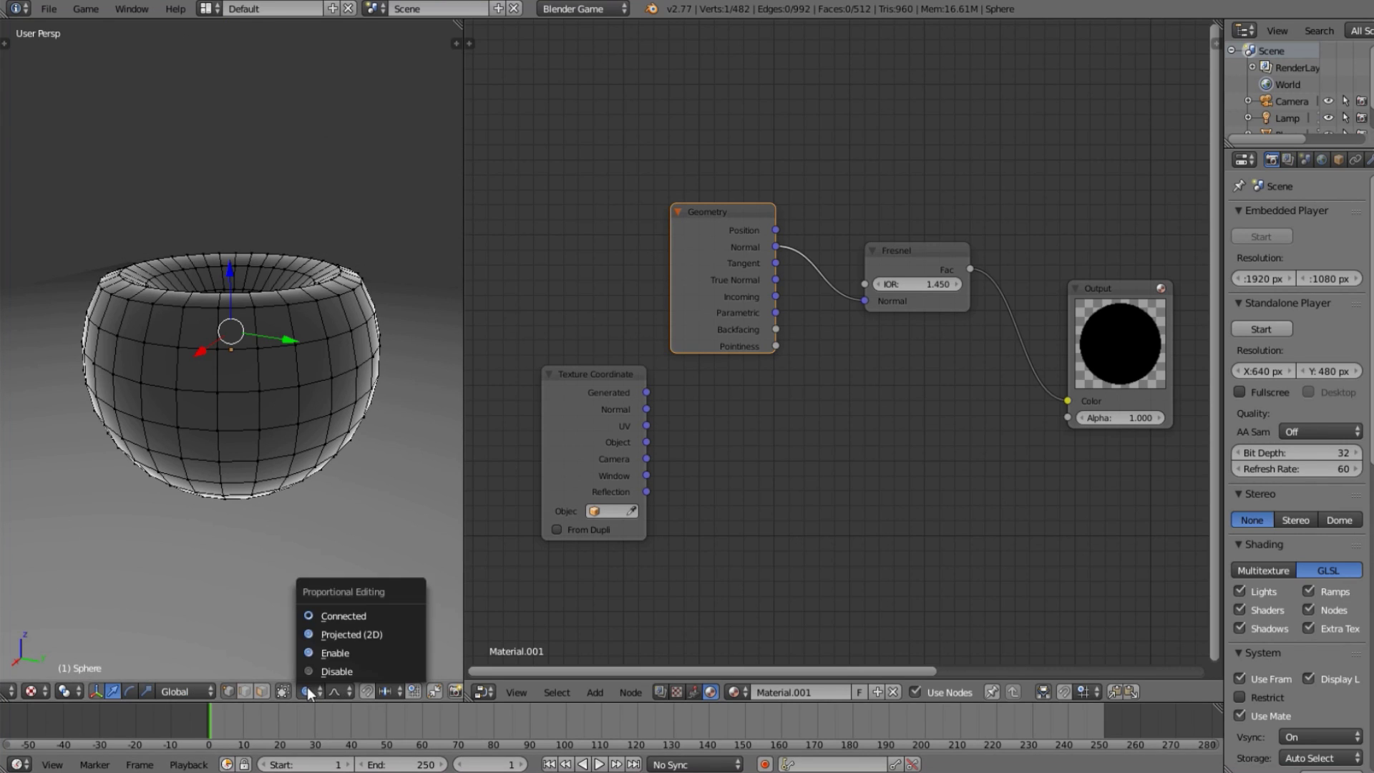
left_click(320, 653)
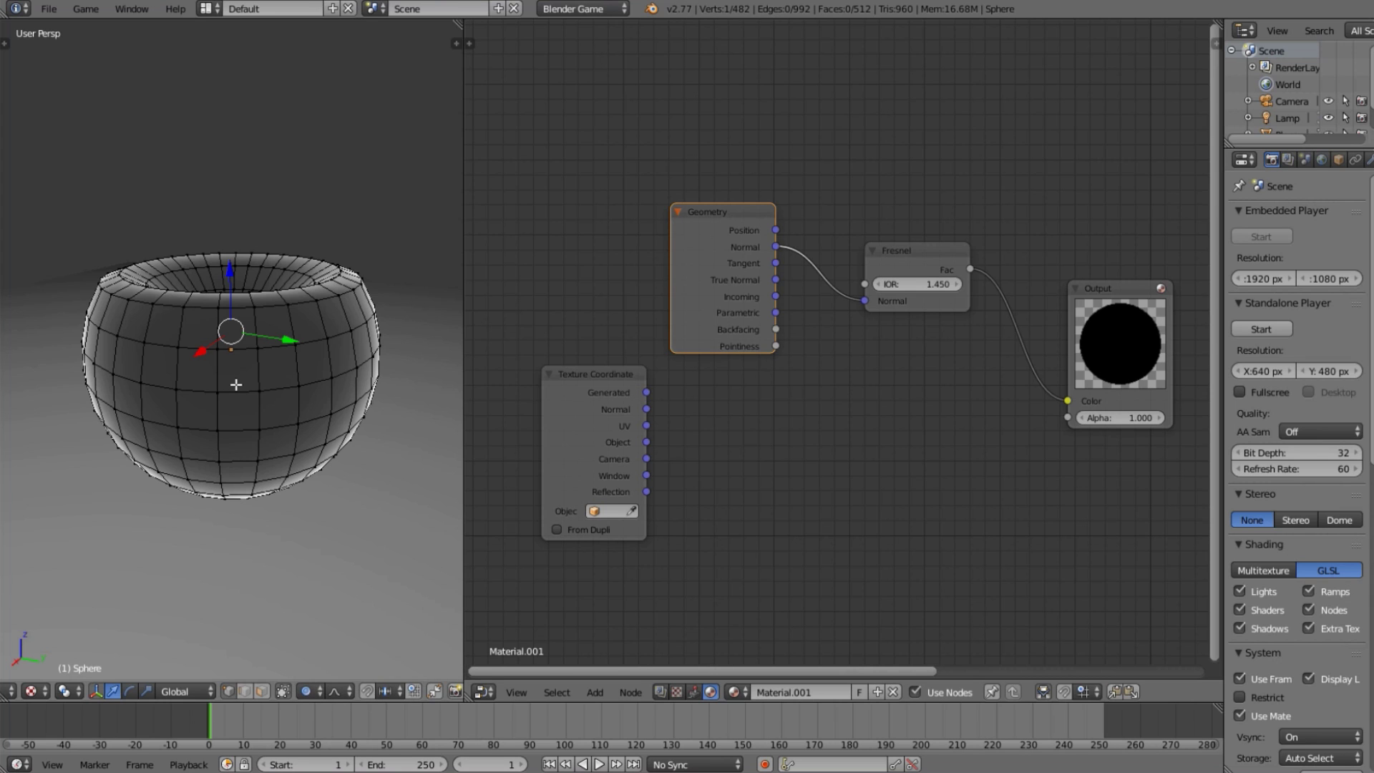
key("g")
key("z")
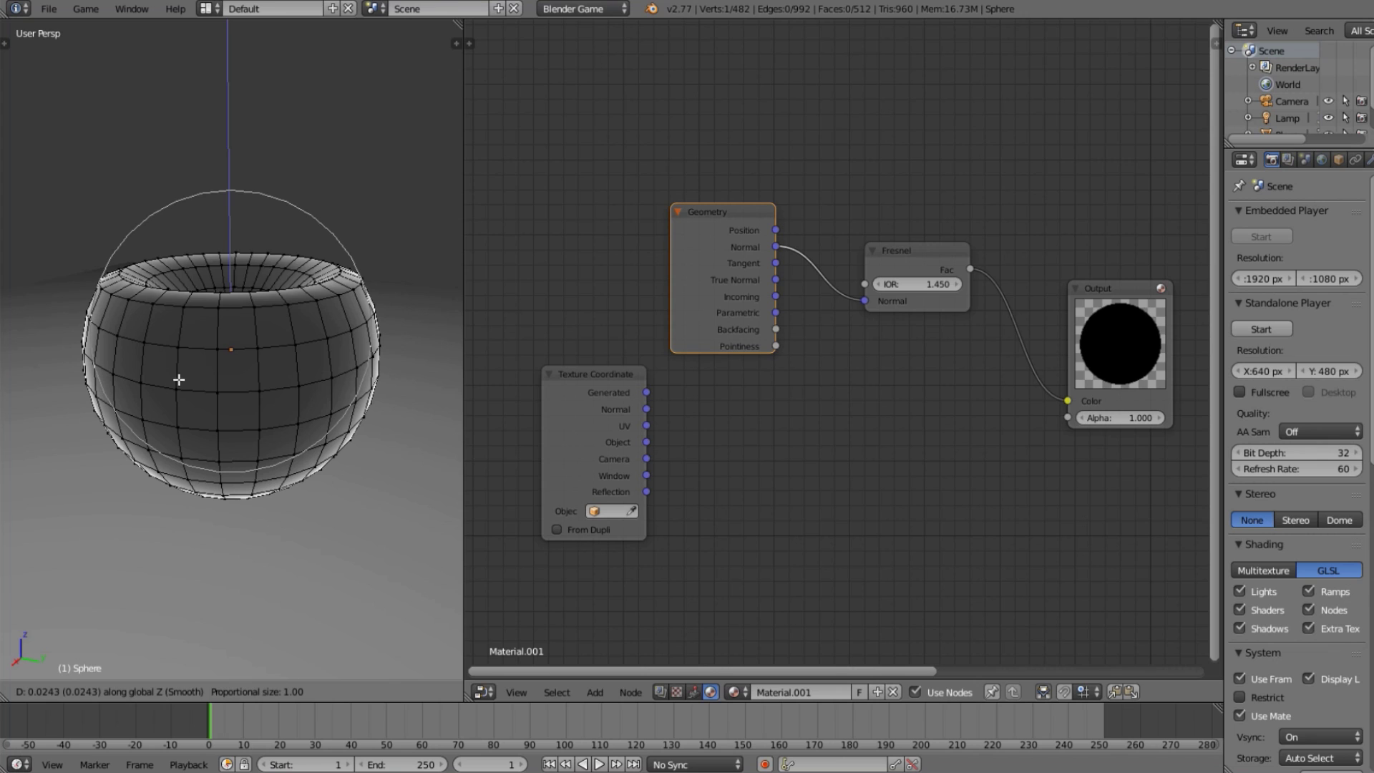
left_click(168, 410)
key("Tab")
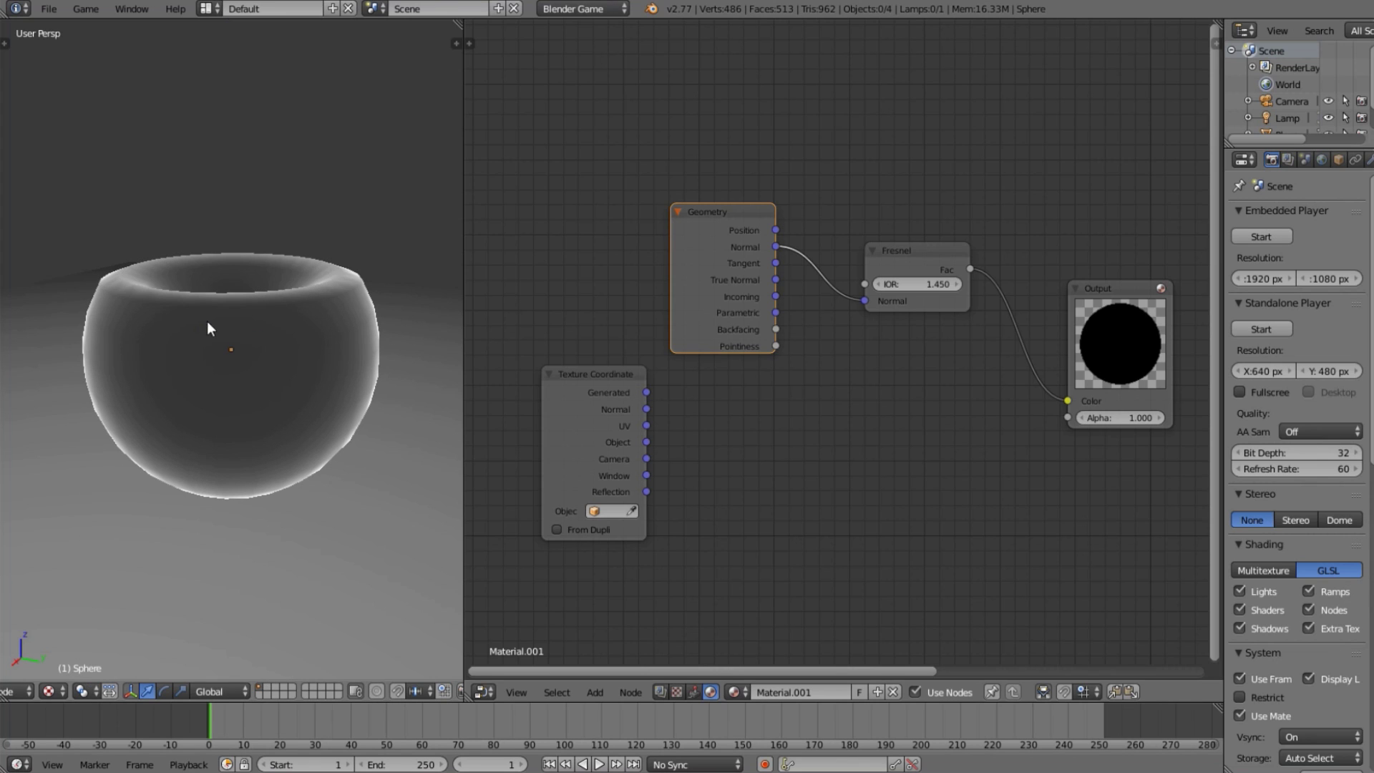
Inspect the dented sphere's rim shading and undo the mesh deformation.
key("a")
key("a")
middle_click_drag(255, 344, 236, 307)
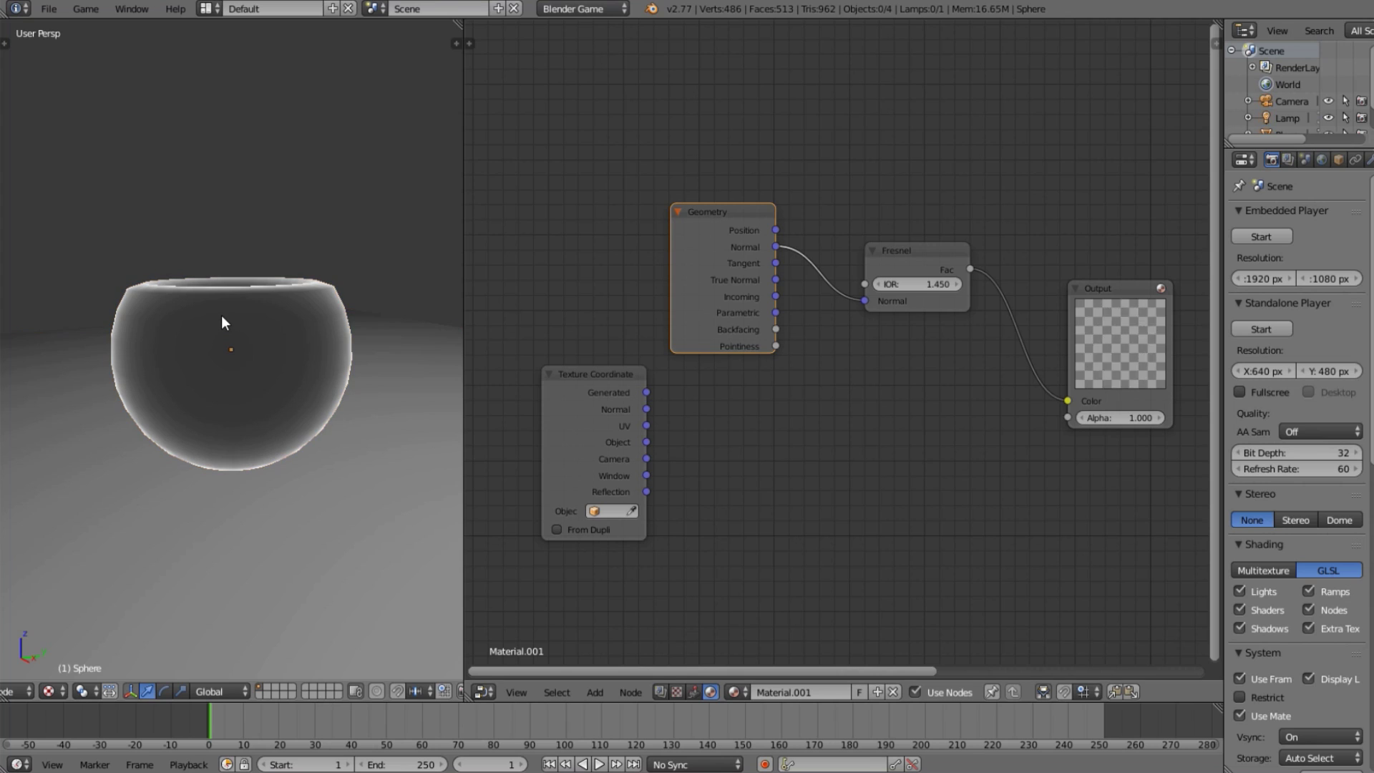
middle_click_drag(346, 424, 322, 414)
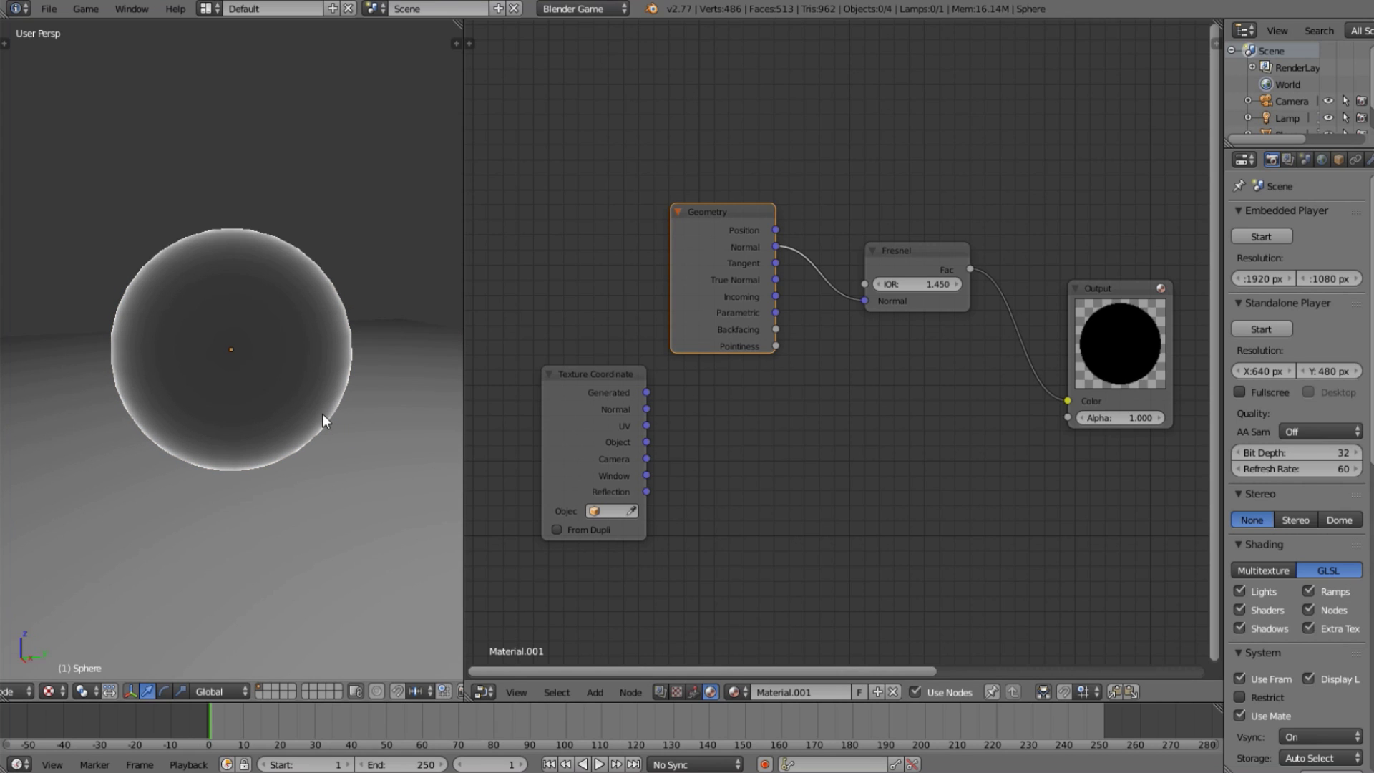
Select the floor plane plus the sphere as the active object and link the sphere's material to the plane.
scroll(219, 300, "down", 3)
right_click(218, 321)
scroll(218, 321, "up", 5)
scroll(218, 326, "down", 3)
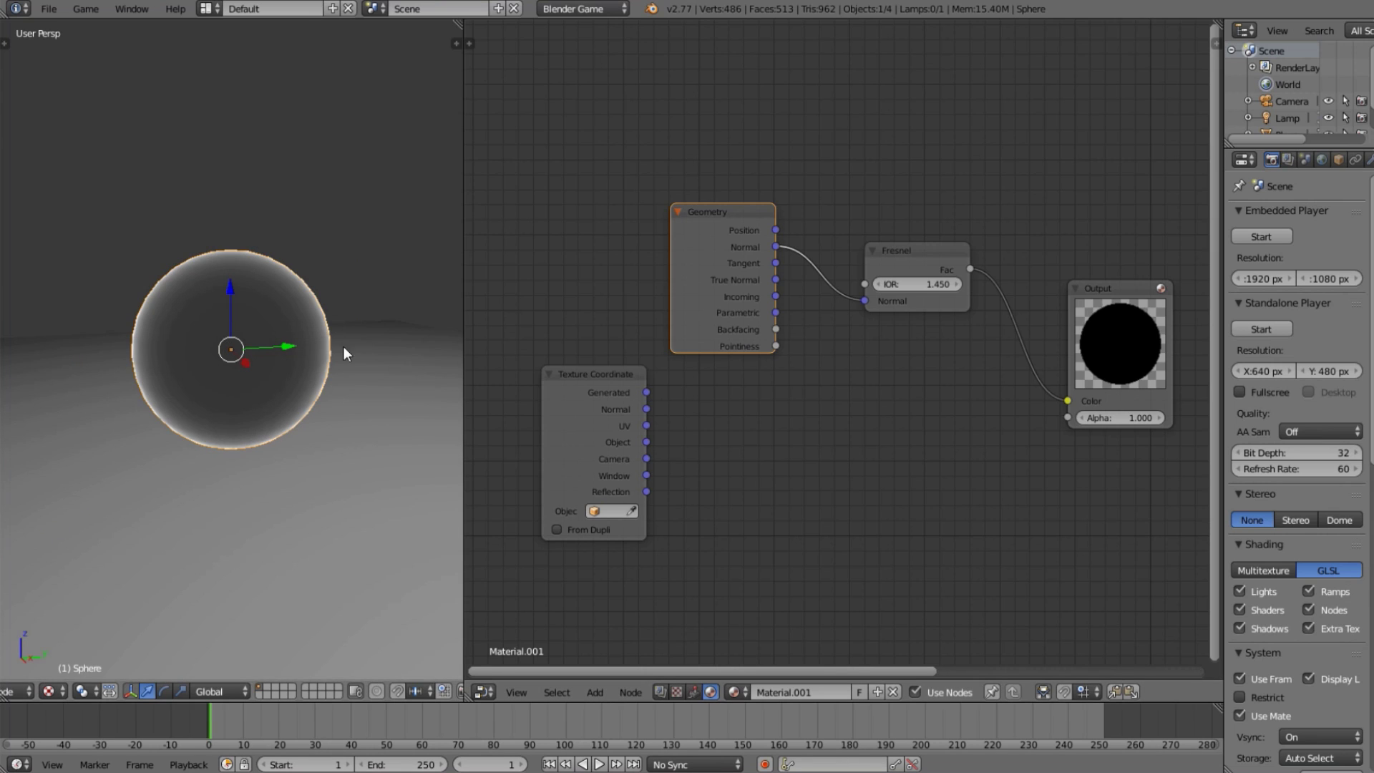
scroll(246, 368, "down", 4)
right_click(381, 378)
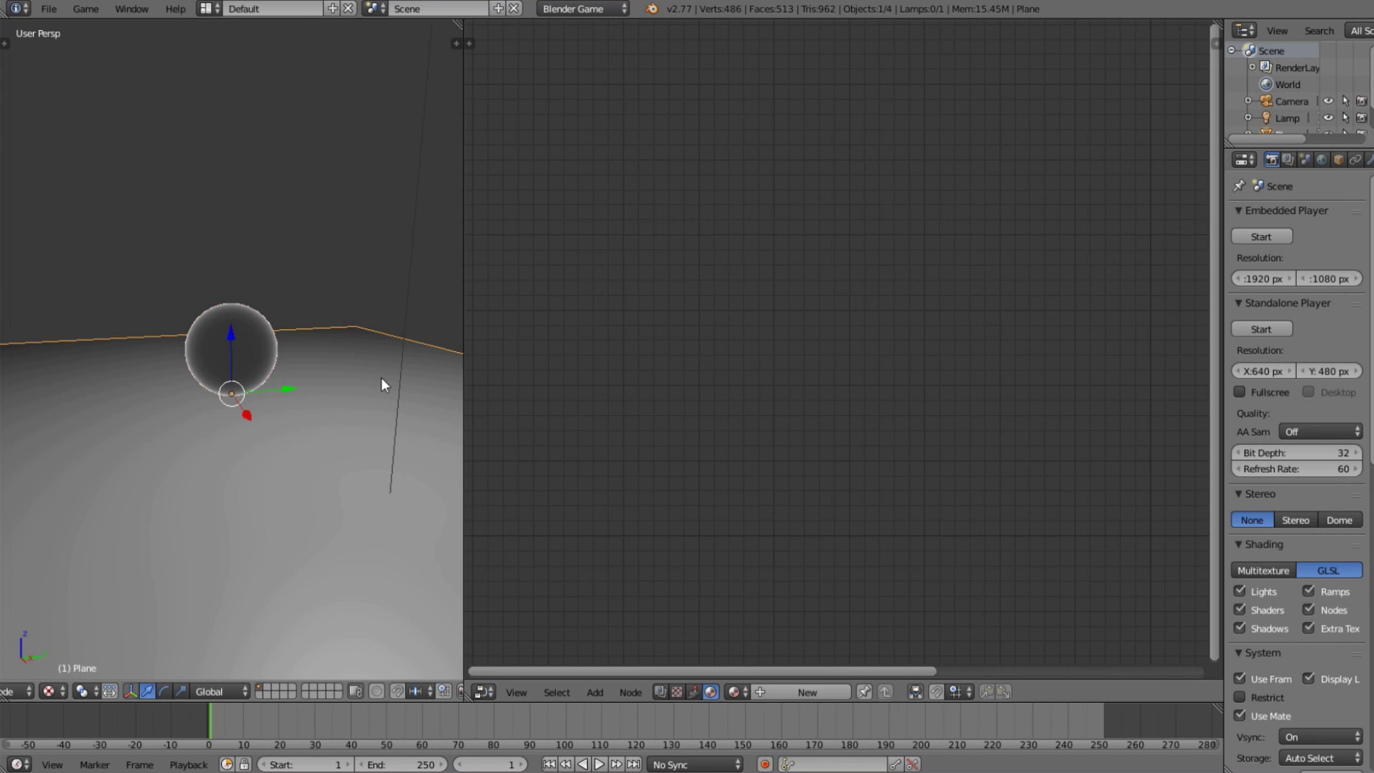
right_click(244, 318)
scroll(216, 354, "up", 3)
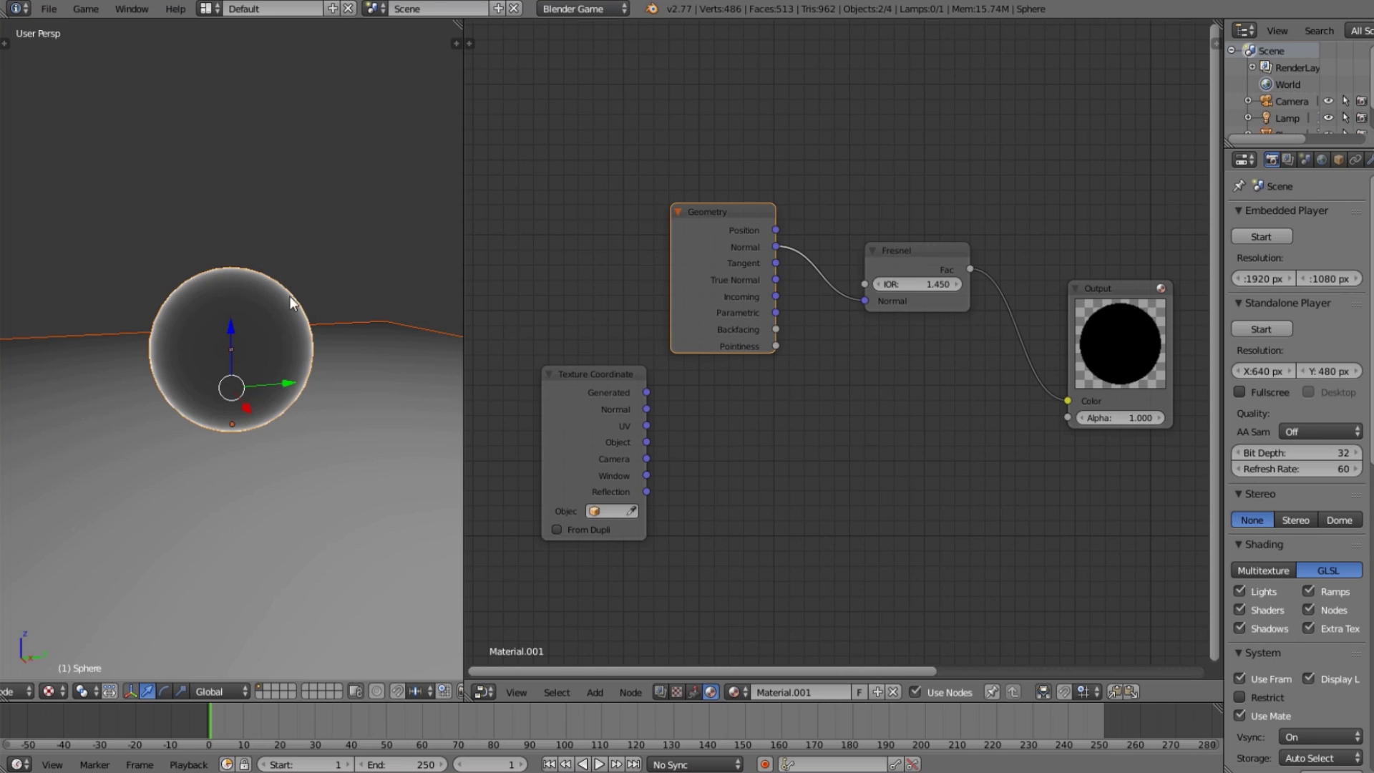
key("ctrl+l")
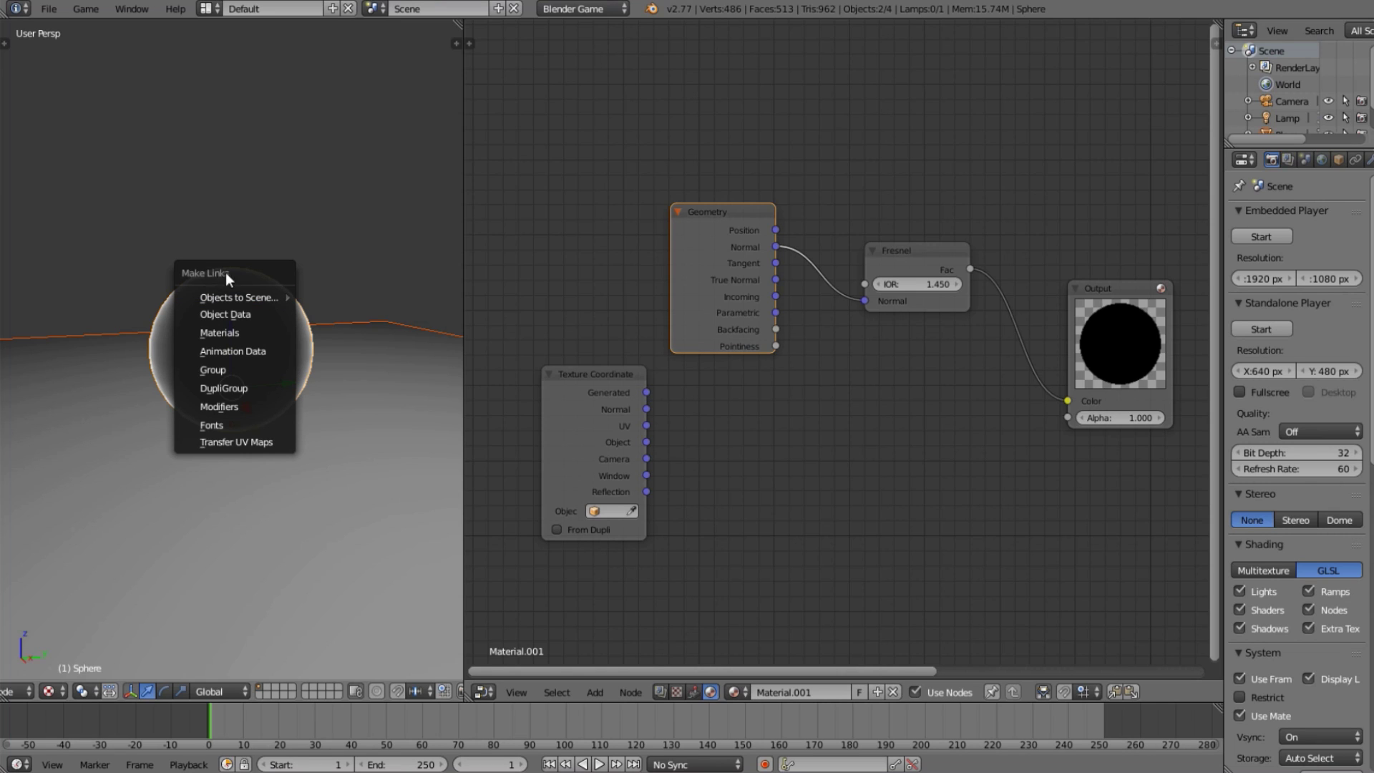
left_click(233, 333)
Deselect everything and examine the floor's Fresnel shading at different distances and from the top view.
key("a")
middle_click_drag(205, 295, 280, 443)
scroll(311, 389, "down", 8)
scroll(278, 427, "up", 2)
scroll(279, 421, "up", 5)
scroll(281, 415, "down", 3)
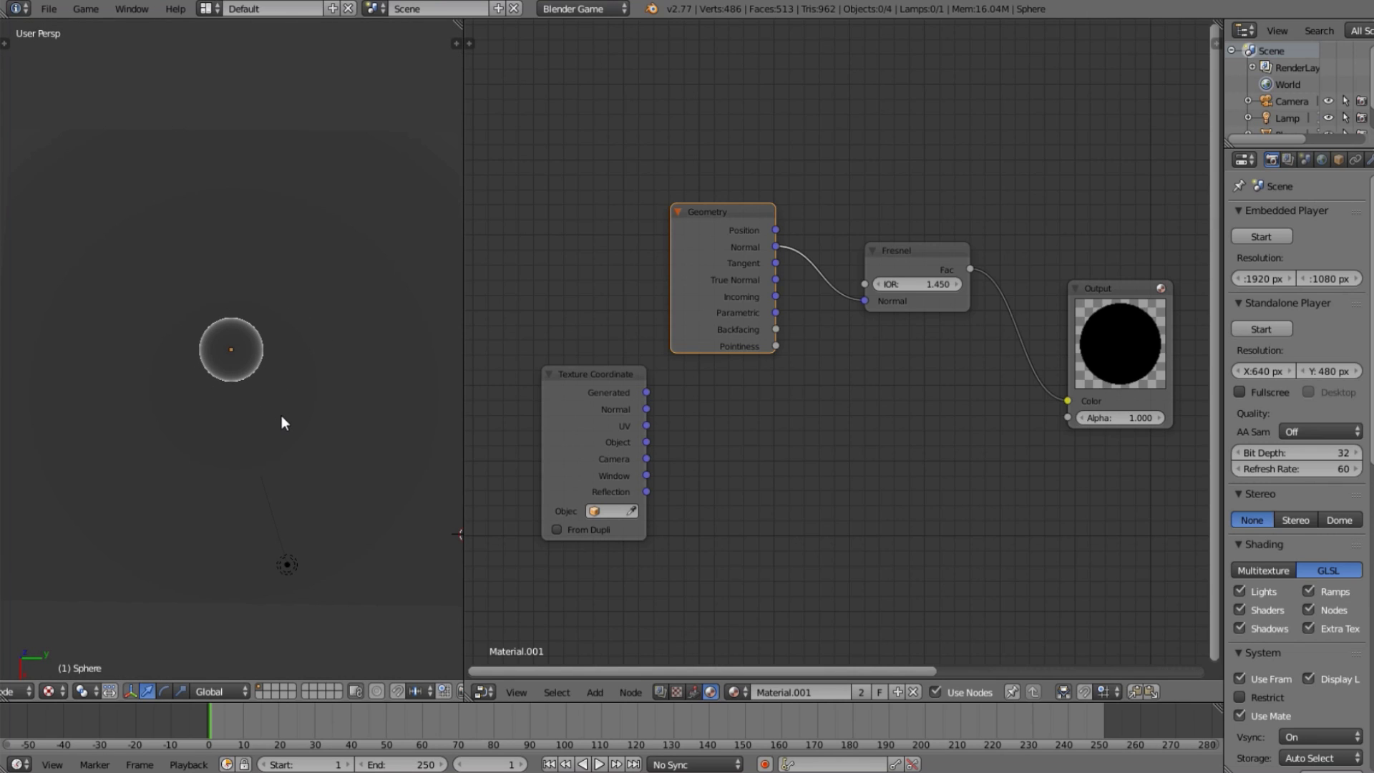
key("KP_7")
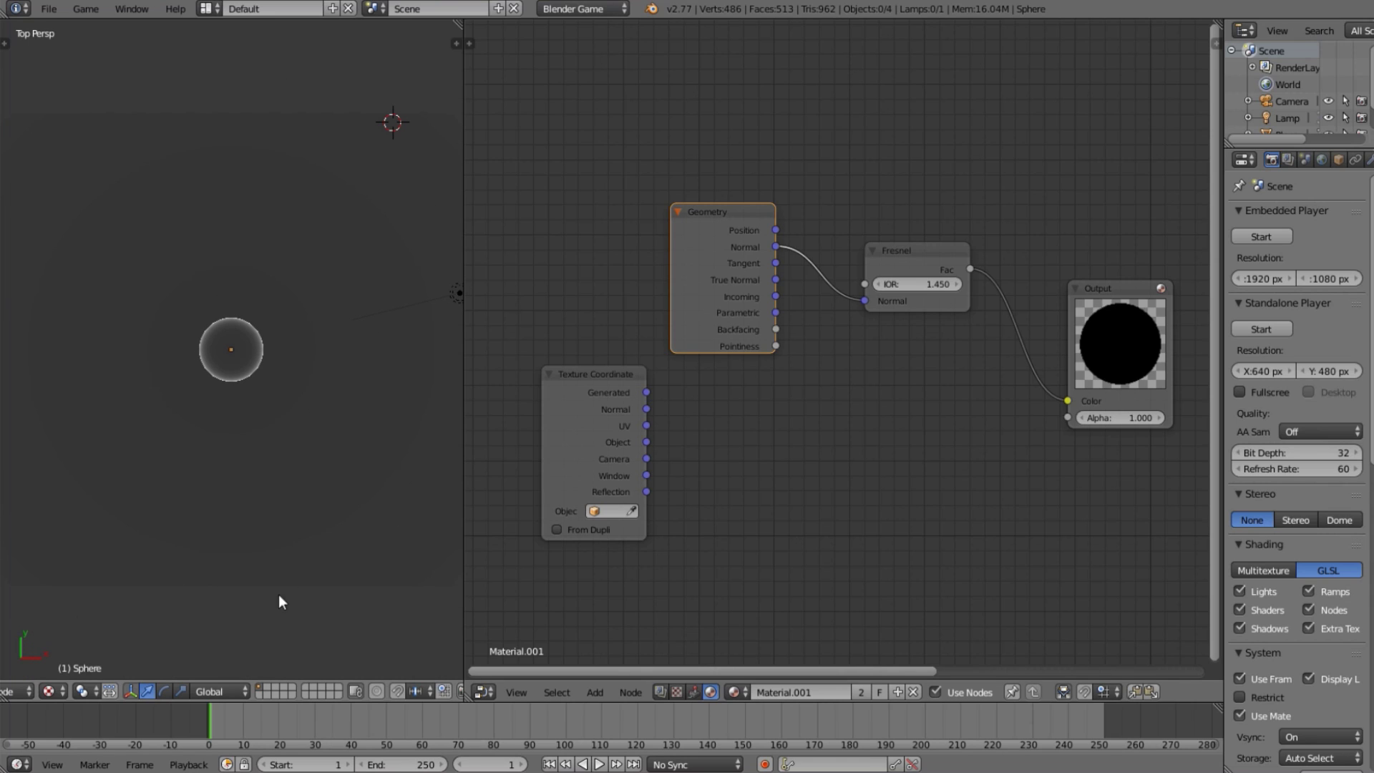
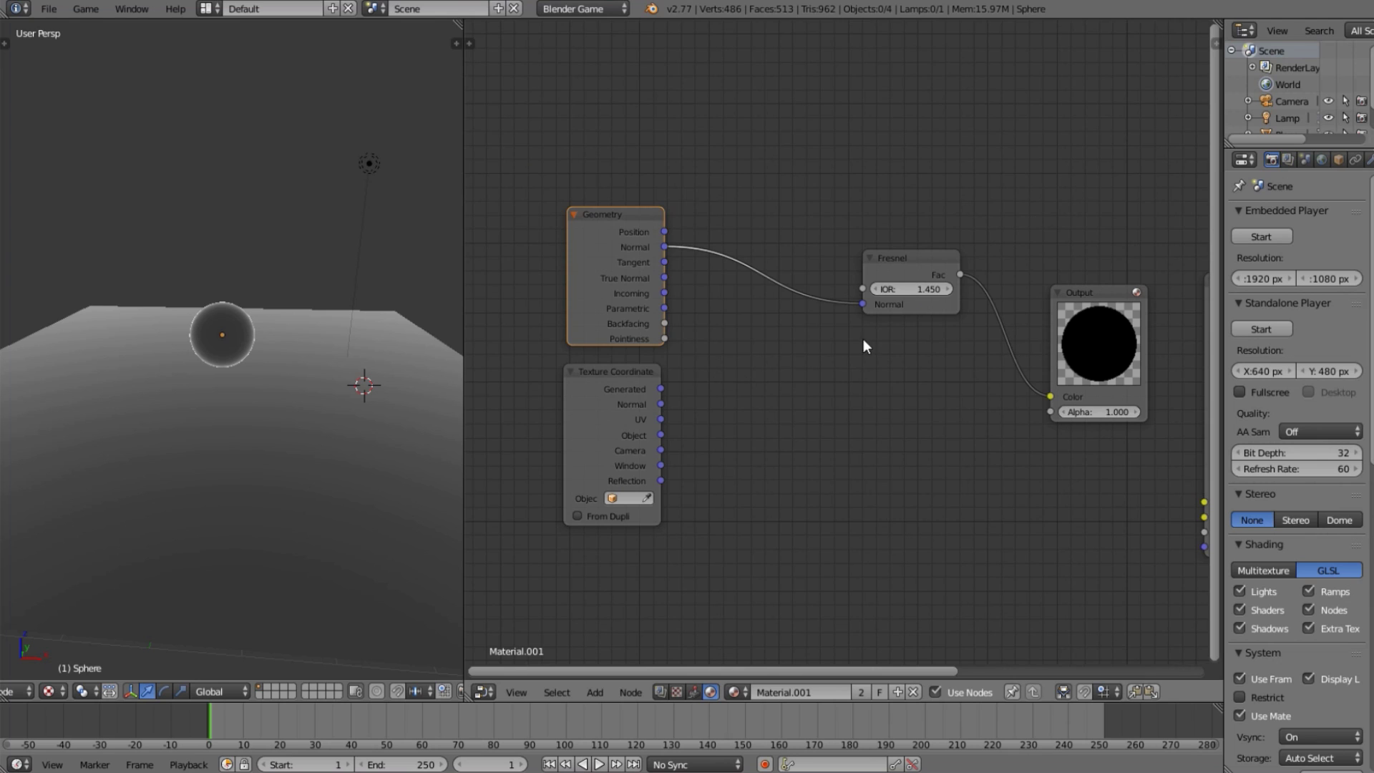
mouse_move(570, 166)
left_mouse_down()
mouse_move(594, 167)
mouse_move(569, 159)
left_mouse_up()
key("shift+a")
mouse_move(692, 232)
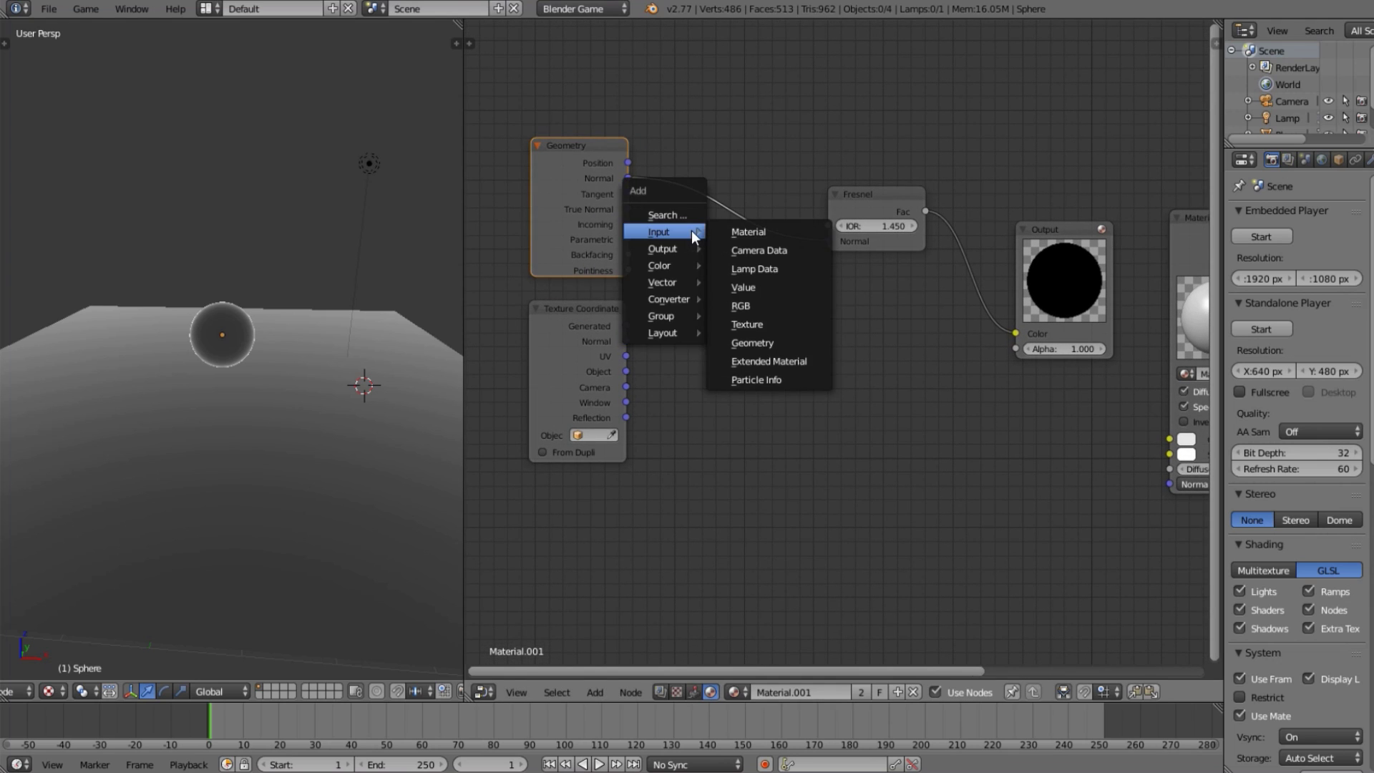
left_click(767, 342)
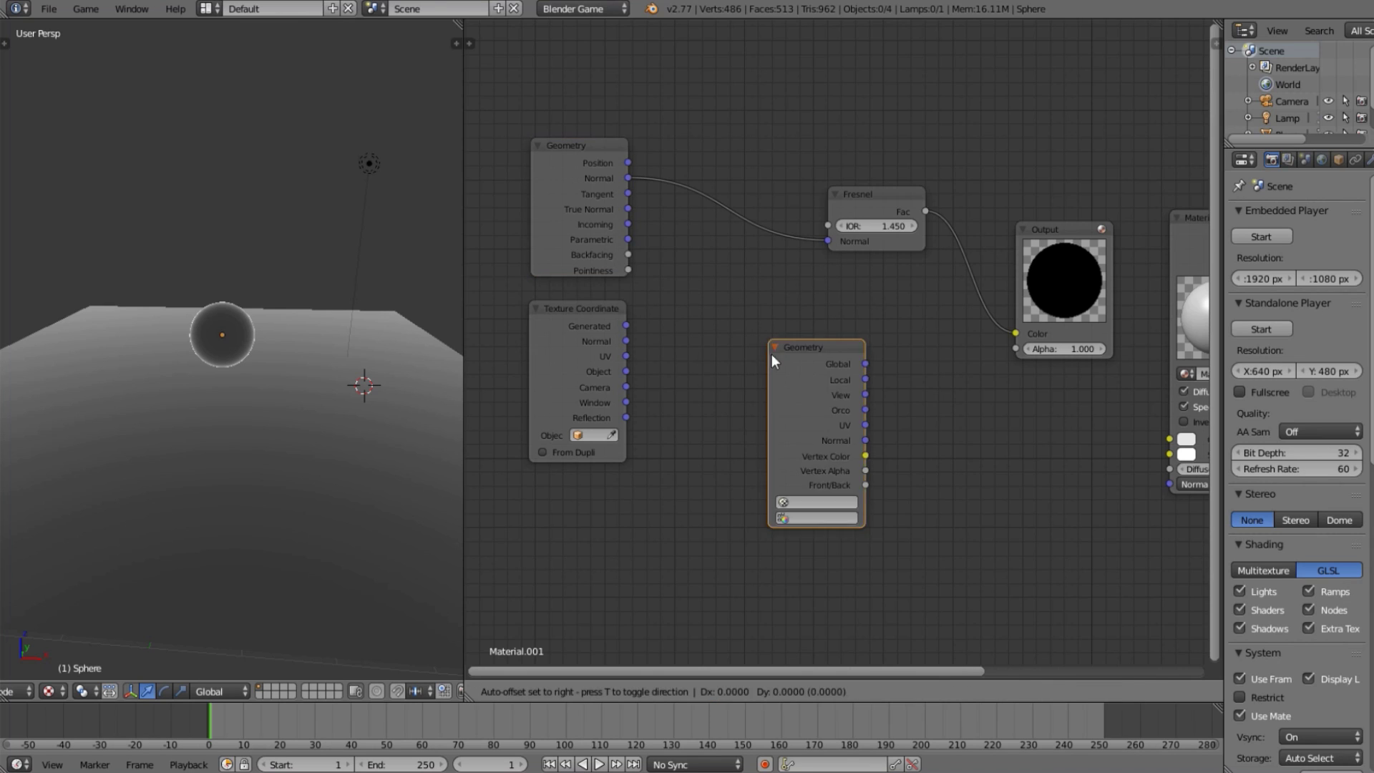
left_click(820, 367)
key("shift+a")
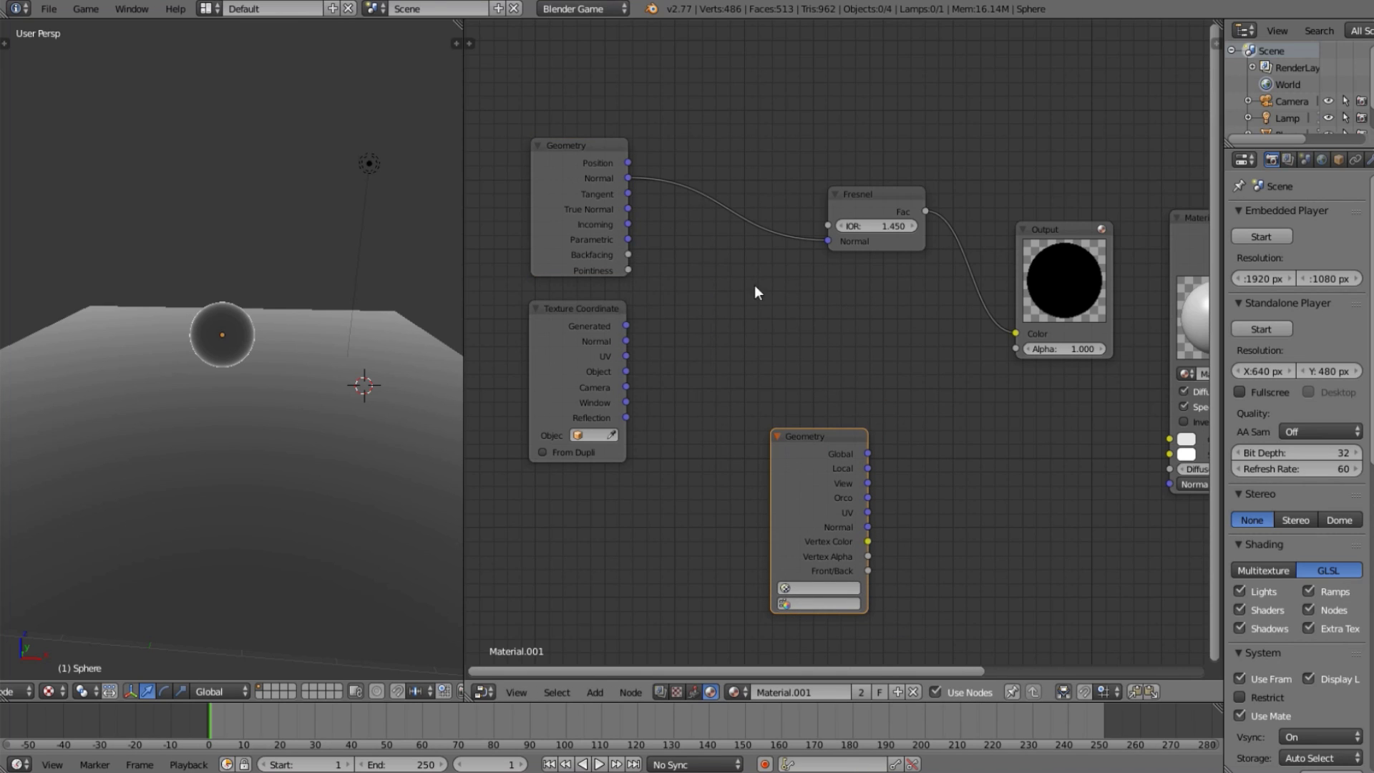
middle_click_drag(818, 501, 850, 314)
left_click_drag(849, 313, 702, 424)
middle_click_drag(667, 252, 574, 413)
key("x")
left_click(549, 252)
left_click(534, 333)
left_click(547, 213)
left_click(530, 333)
left_click(525, 199)
Move the Output node away from the Fresnel node and insert a MixRGB node on the link between them.
scroll(904, 279, "down", 3)
left_click_drag(944, 291, 1024, 329)
key("shift+a")
mouse_move(815, 408)
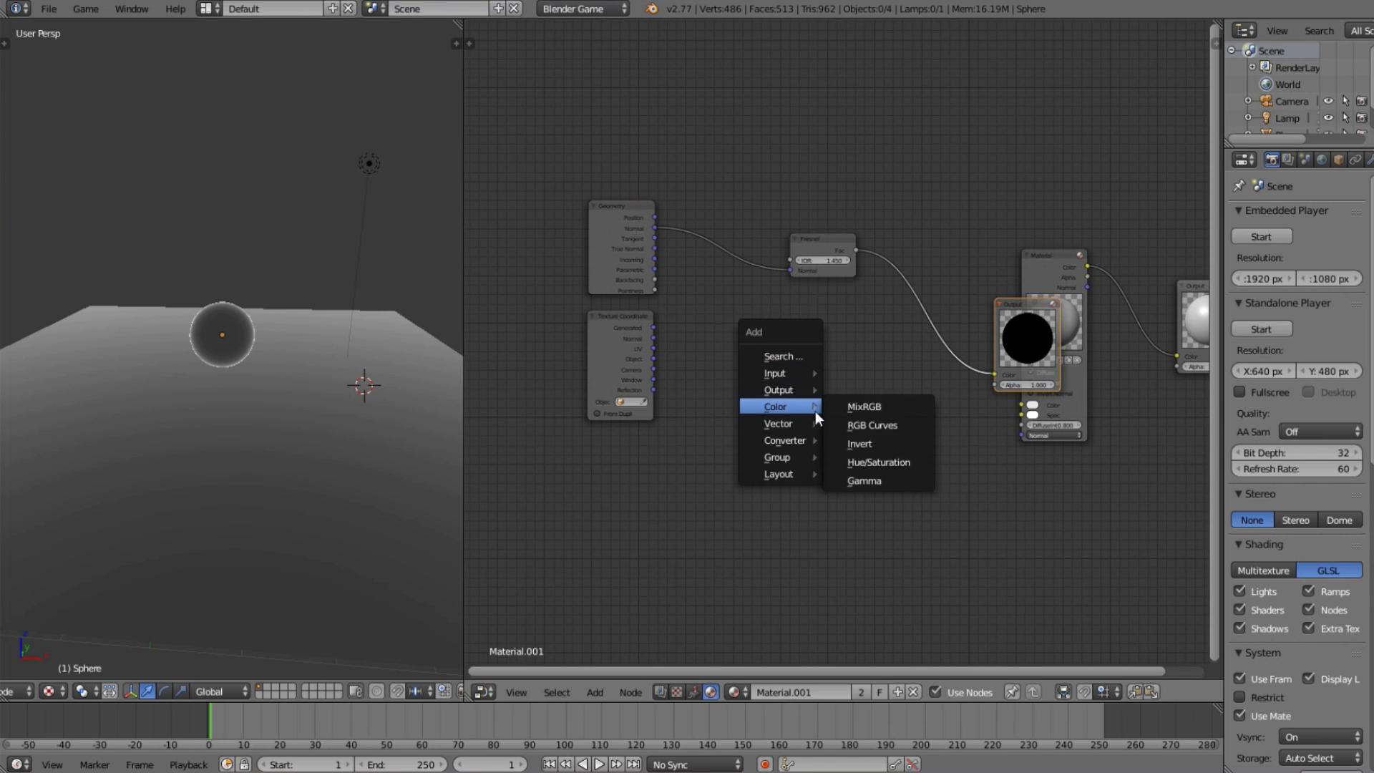
left_click(907, 402)
left_click(874, 290)
middle_click_drag(821, 351, 788, 347)
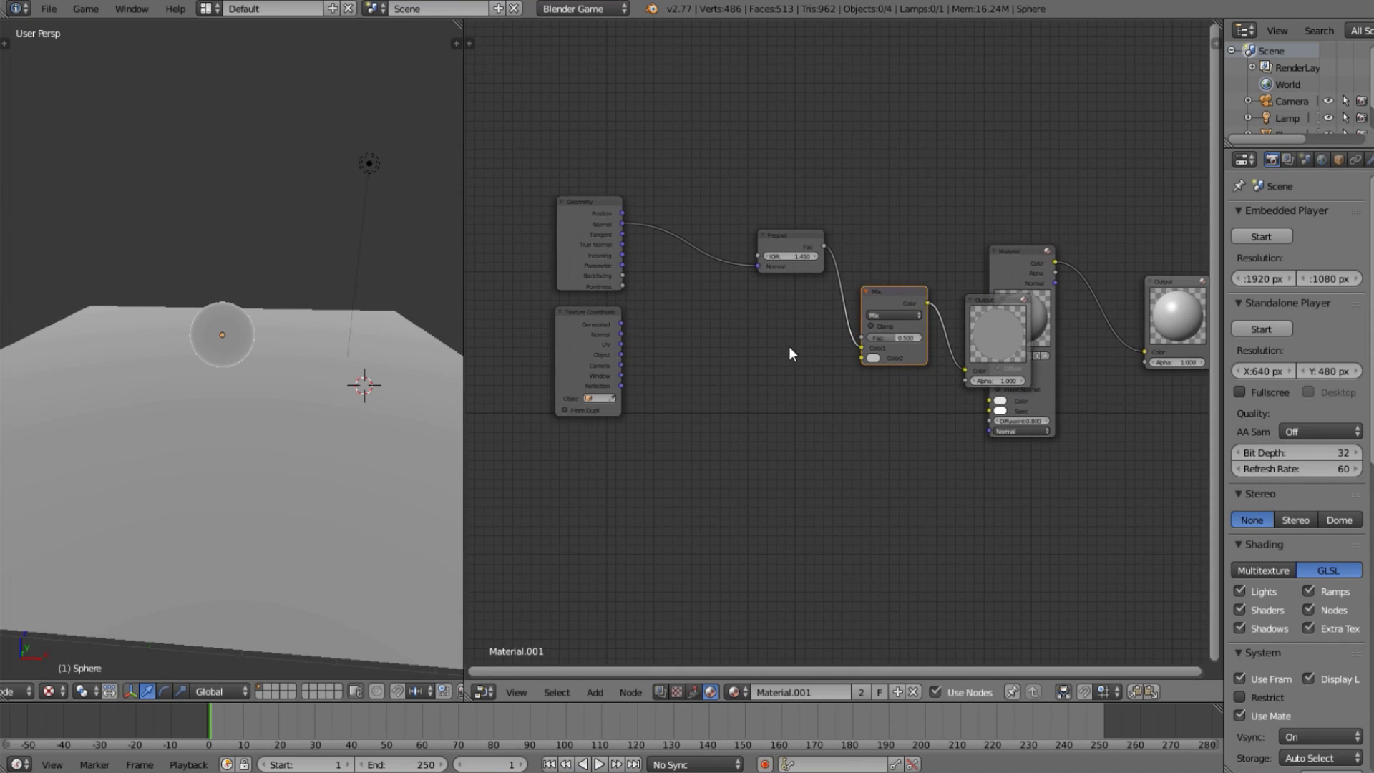
Reroute the Fresnel link from the Mix node's Color1 input to its Fac input.
scroll(580, 389, "up", 2)
left_click(524, 361)
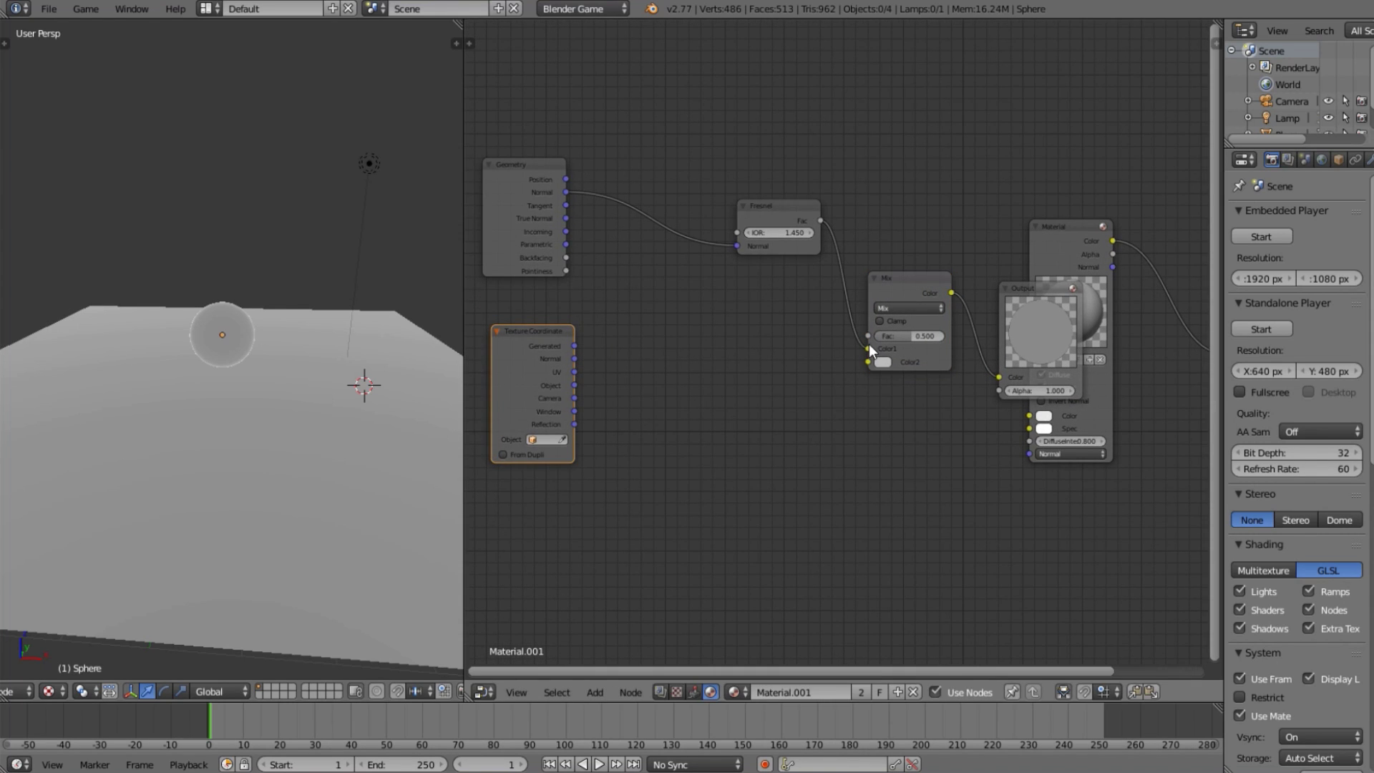
mouse_move(865, 343)
left_mouse_down()
mouse_move(840, 341)
mouse_move(869, 336)
left_mouse_up()
scroll(500, 349, "up", 1)
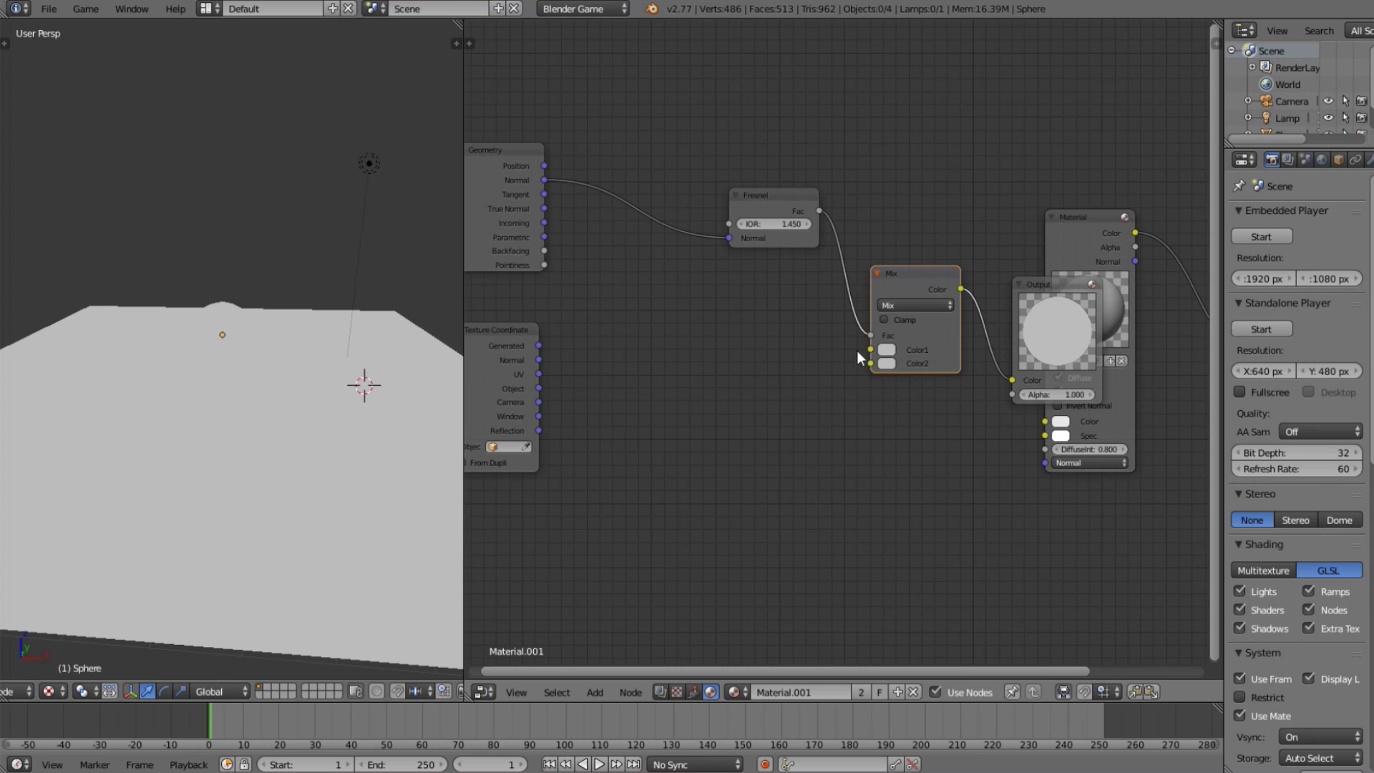
Add a second Geometry node beneath the Texture Coordinate node and connect its UV output to the Mix node's Color2 input.
key("shift+a")
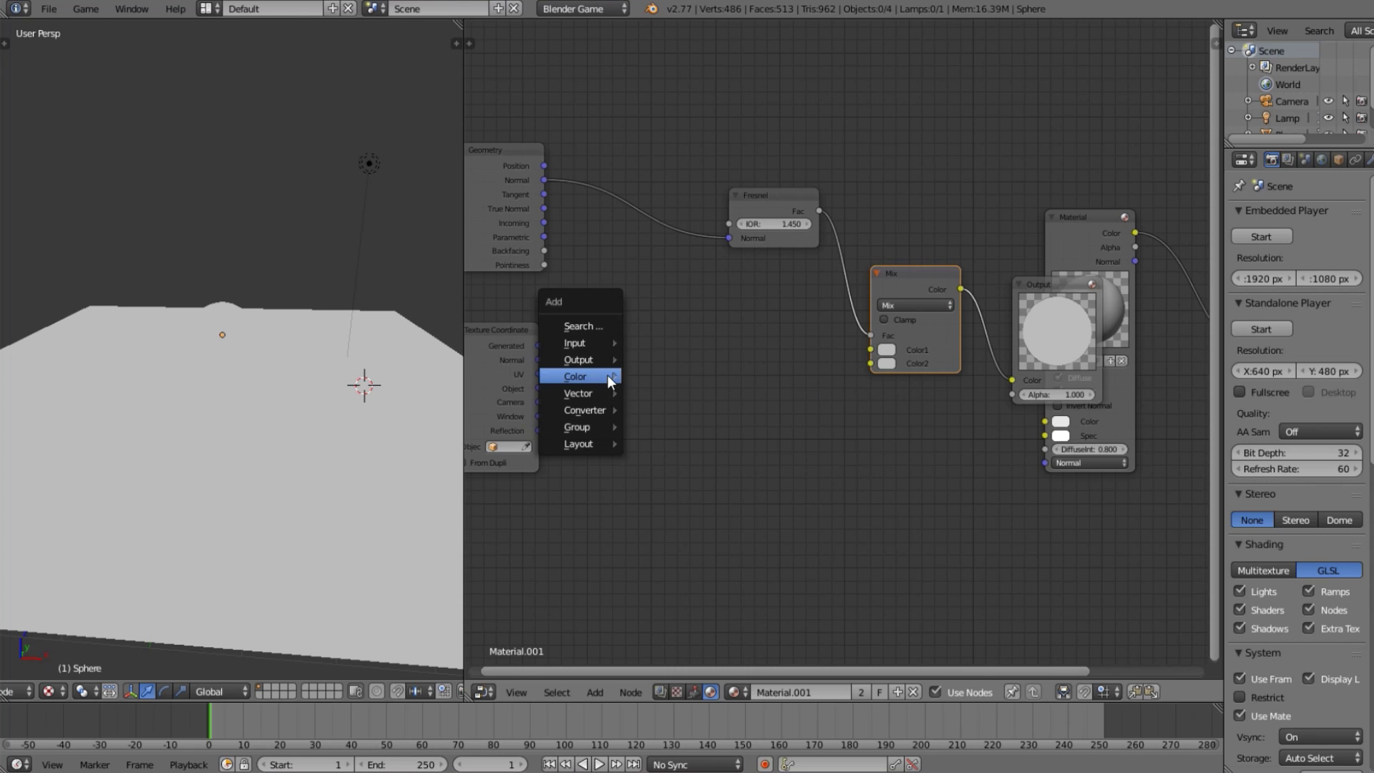
mouse_move(569, 343)
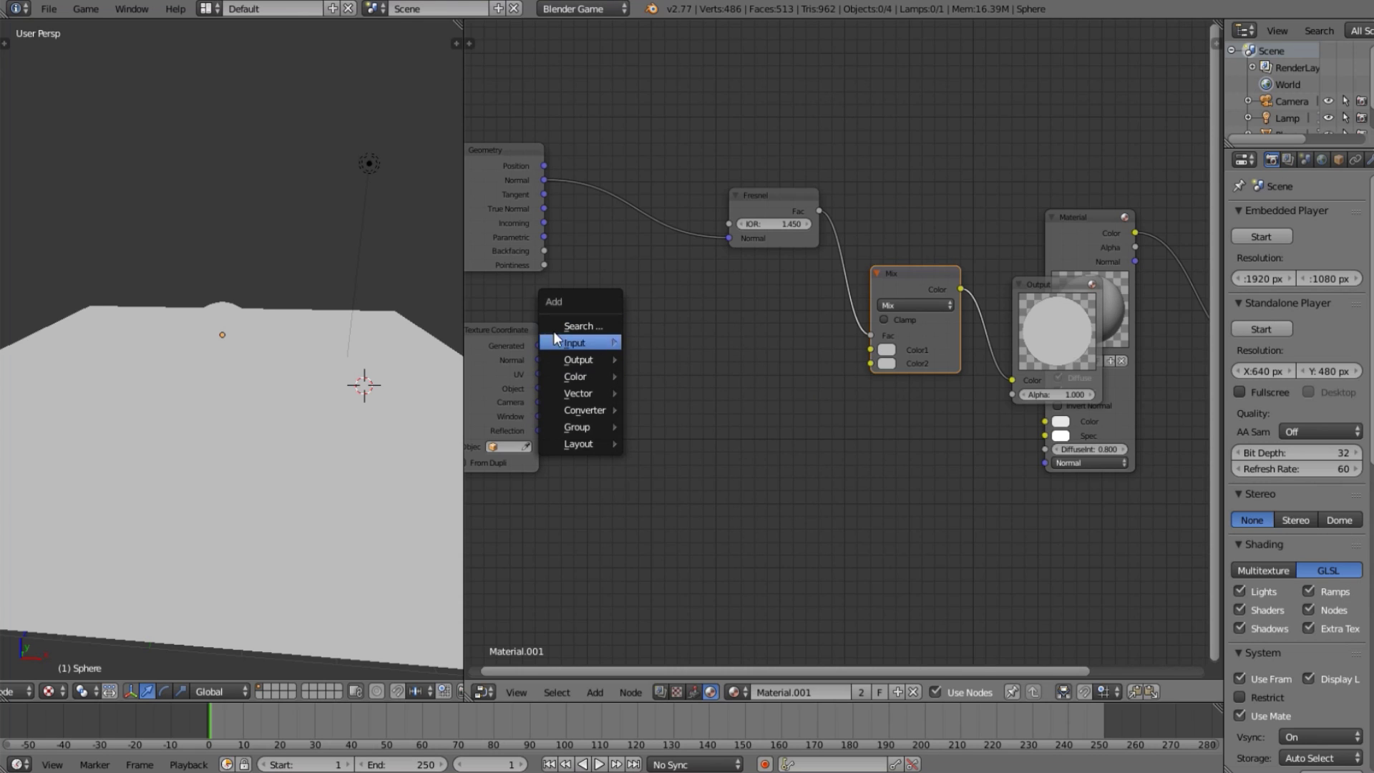
left_click(692, 453)
left_click(649, 369)
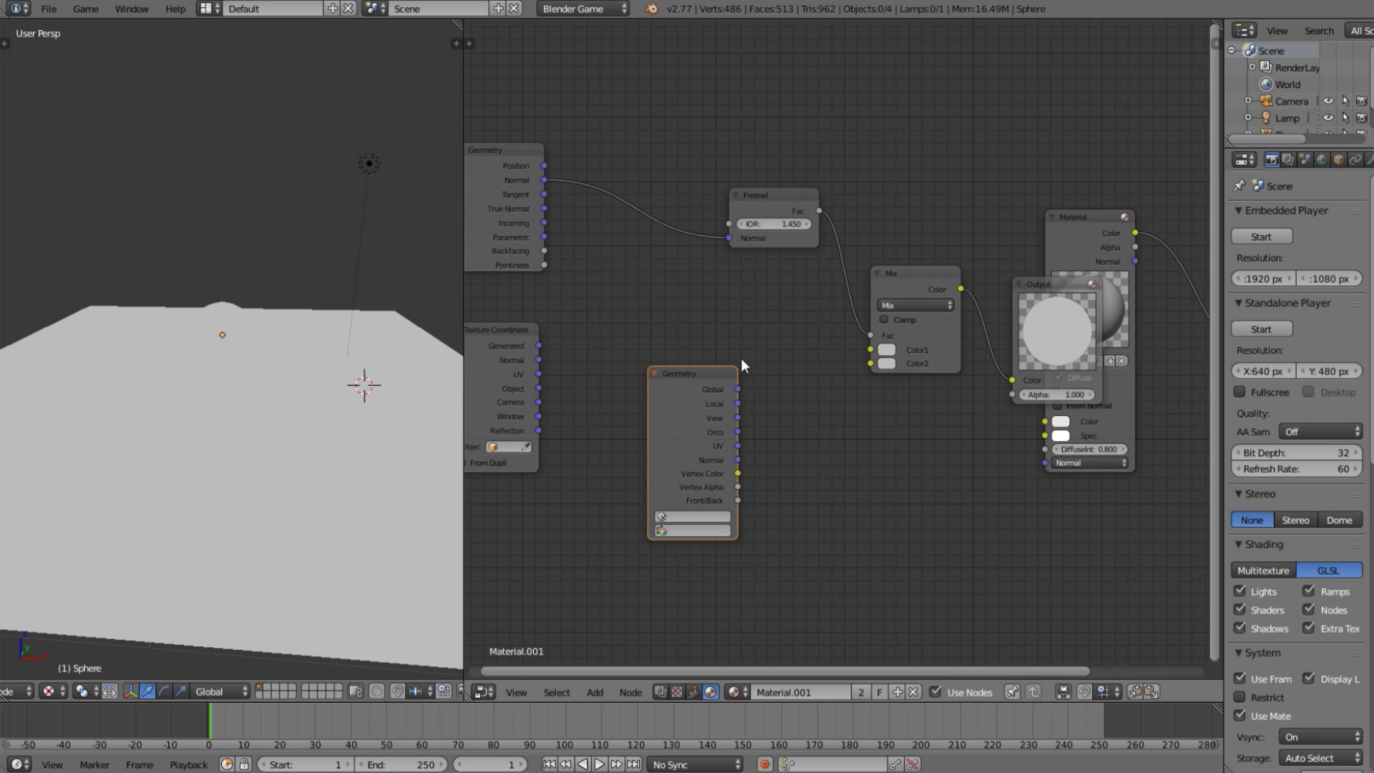
left_click_drag(738, 446, 814, 388)
left_click_drag(740, 446, 871, 364)
left_click_drag(667, 428, 562, 505)
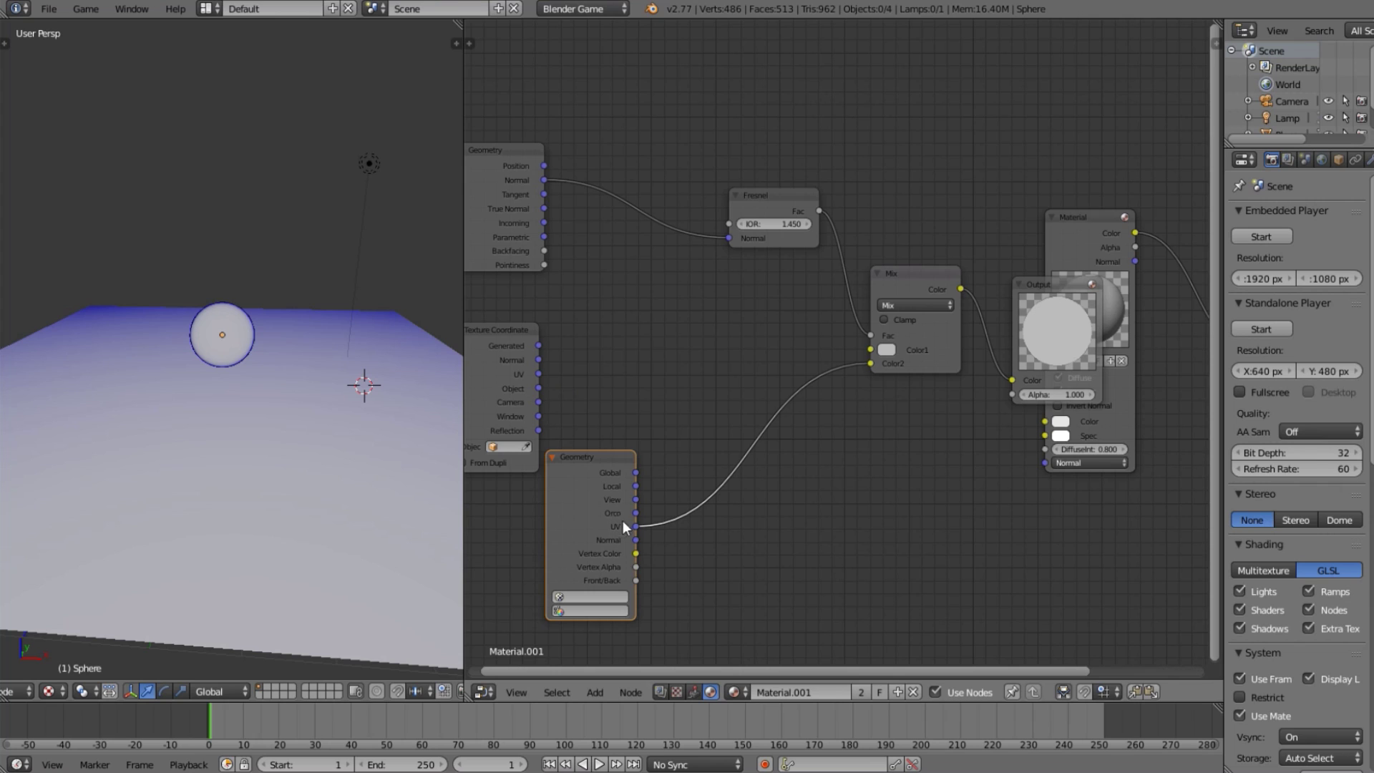
Connect the Texture Coordinate node's UV output to the Mix node's Color1 input and delete the second Geometry node.
left_click_drag(532, 372, 871, 349)
middle_click_drag(241, 303, 294, 354)
middle_click_drag(255, 301, 679, 404)
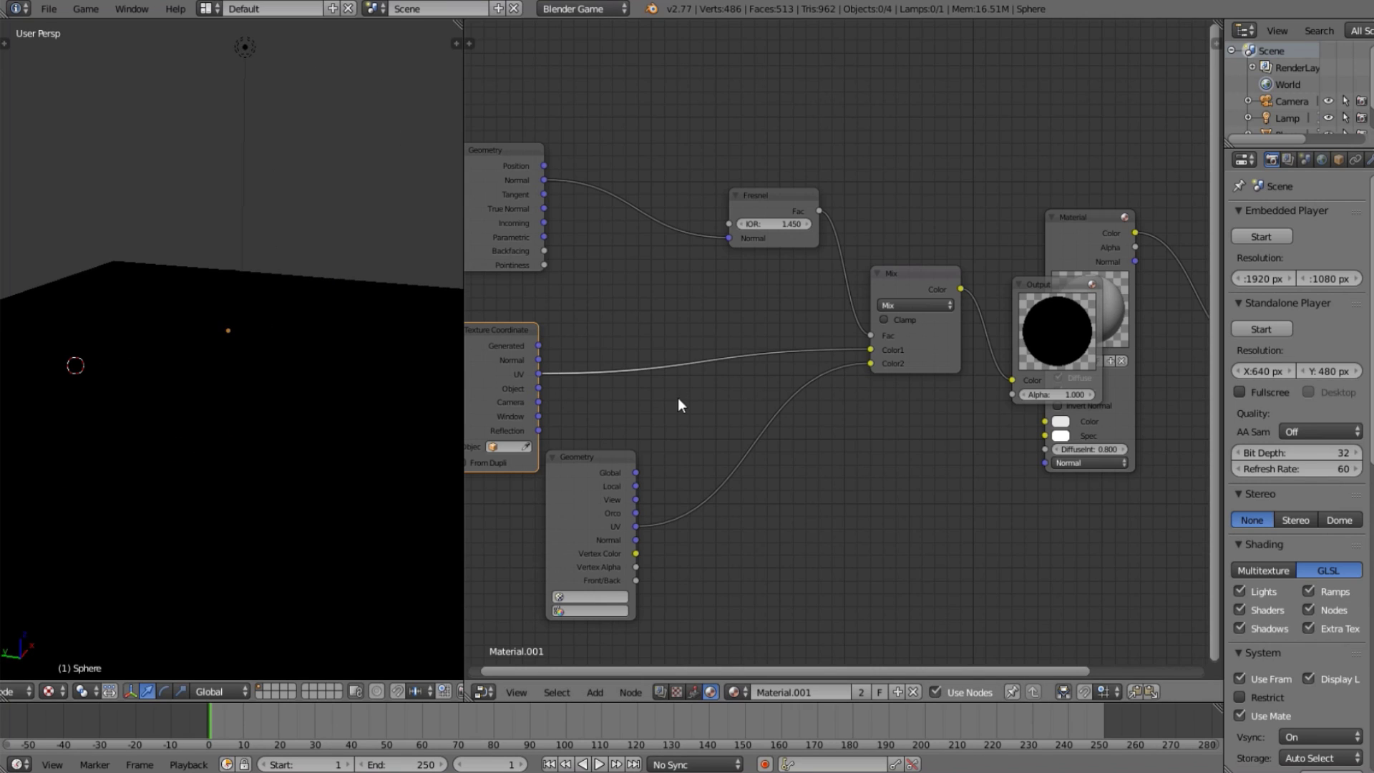
left_click(591, 516)
key("x")
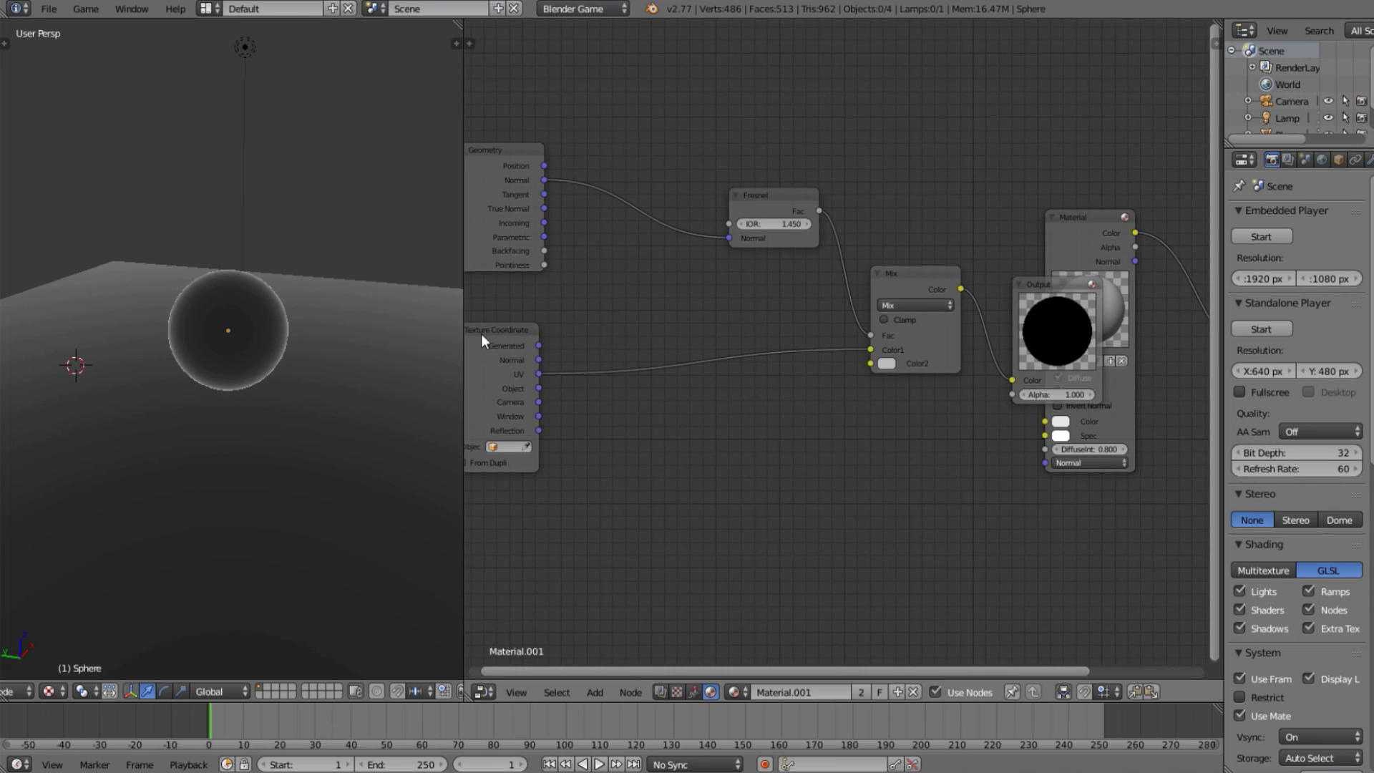
Move the Texture Coordinate node up beneath the Geometry node and shift both nodes together.
left_click_drag(510, 372, 523, 335)
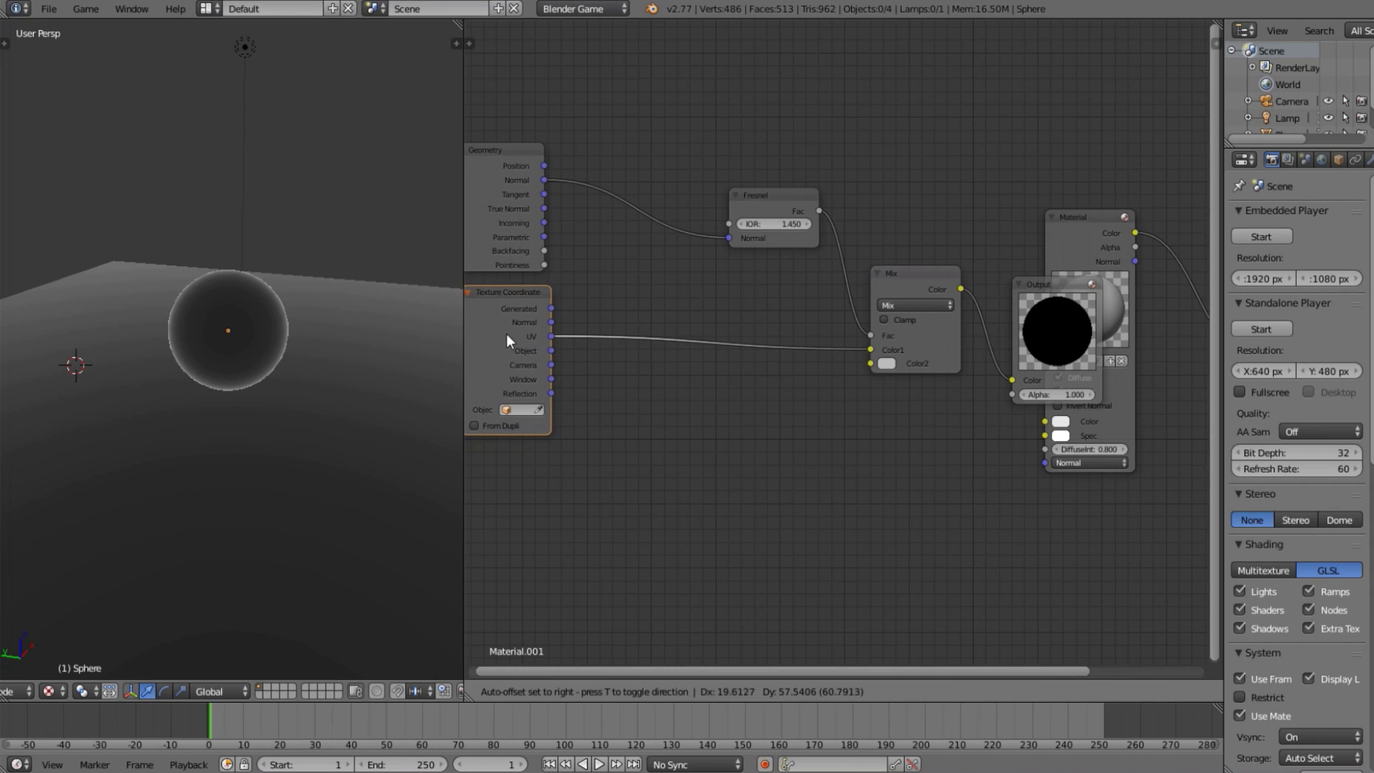
left_click(491, 209, "shift")
middle_click_drag(584, 266, 751, 271)
key("g")
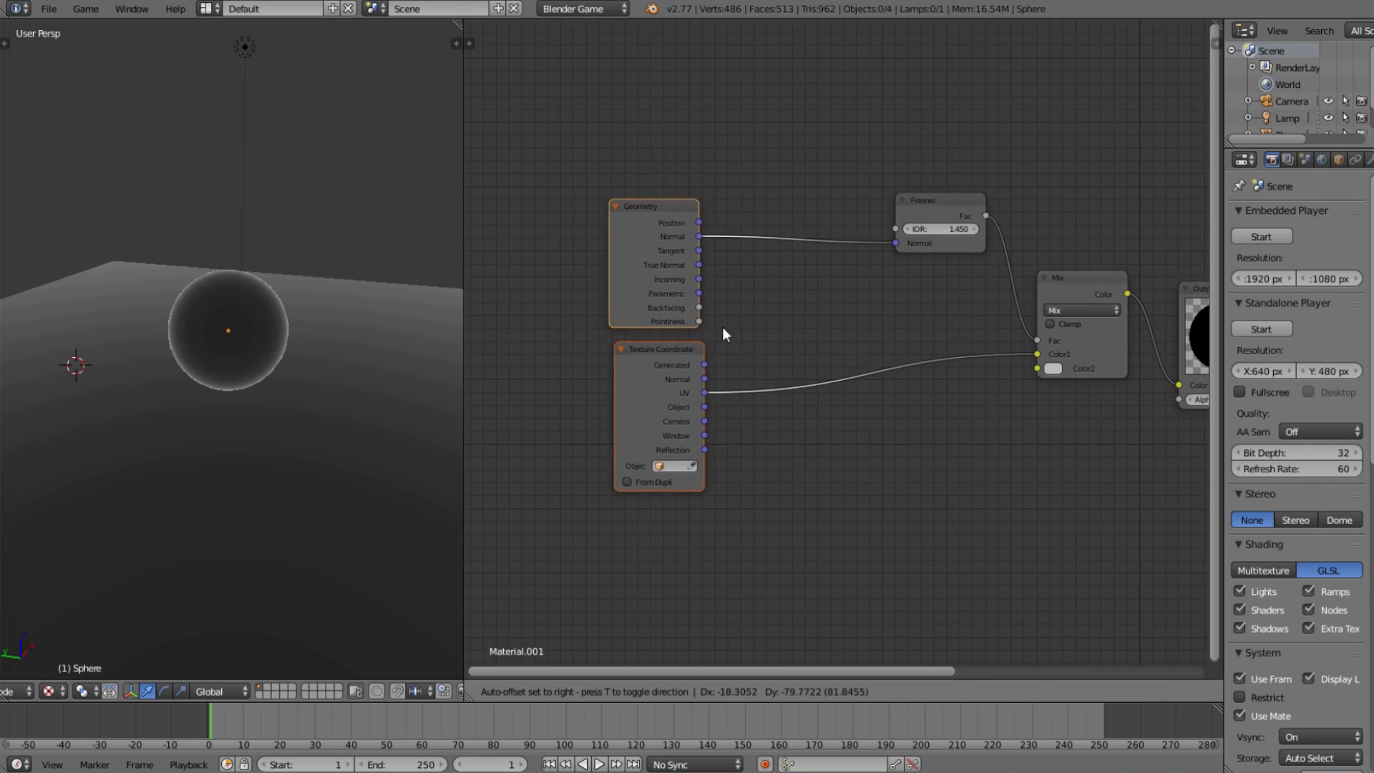
left_click_drag(723, 334, 738, 337)
Align the Texture Coordinate node directly under the Geometry node with matching left edges.
left_click(677, 394)
left_click_drag(677, 394, 702, 375)
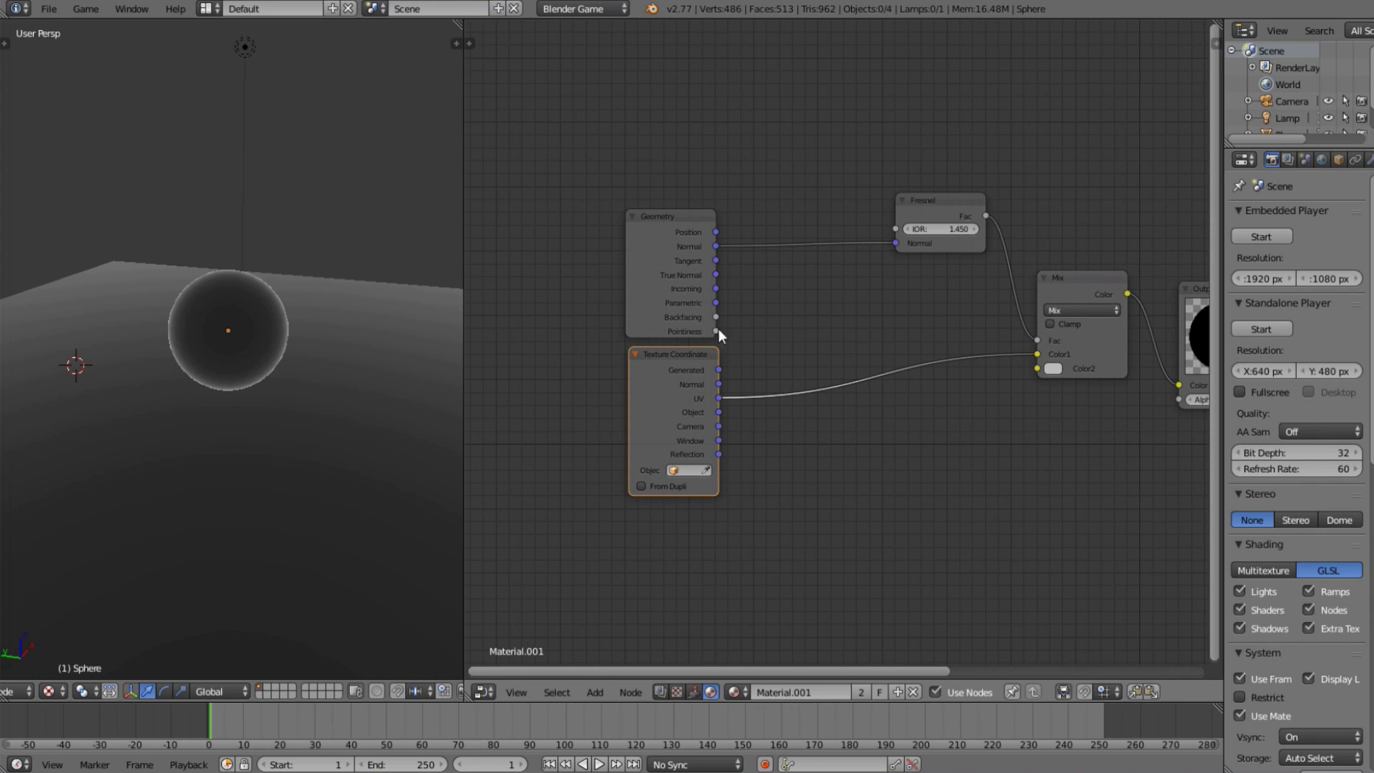
scroll(701, 394, "up", 2)
left_click_drag(671, 288, 768, 307)
left_click_drag(672, 269, 723, 276)
left_click(670, 298)
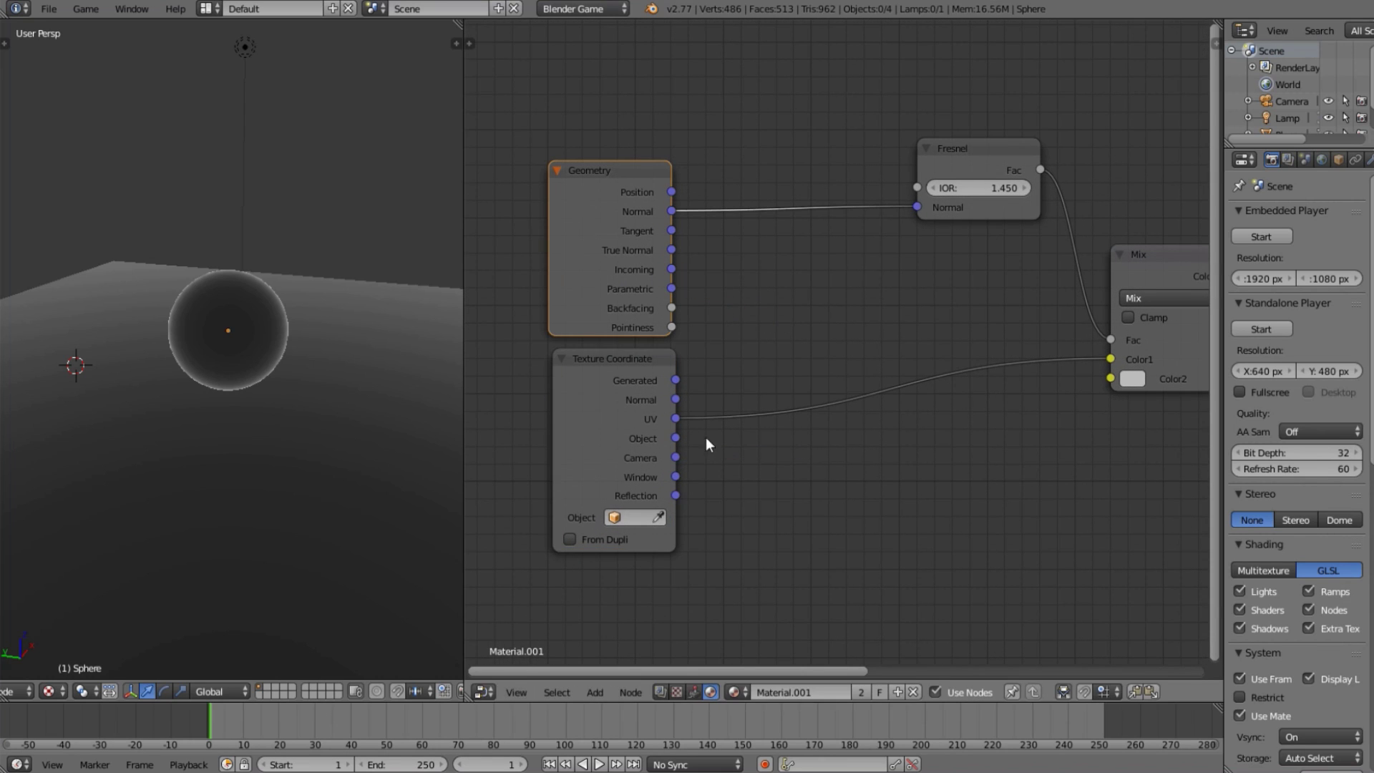
left_click_drag(646, 418, 624, 375)
scroll(801, 402, "down", 5)
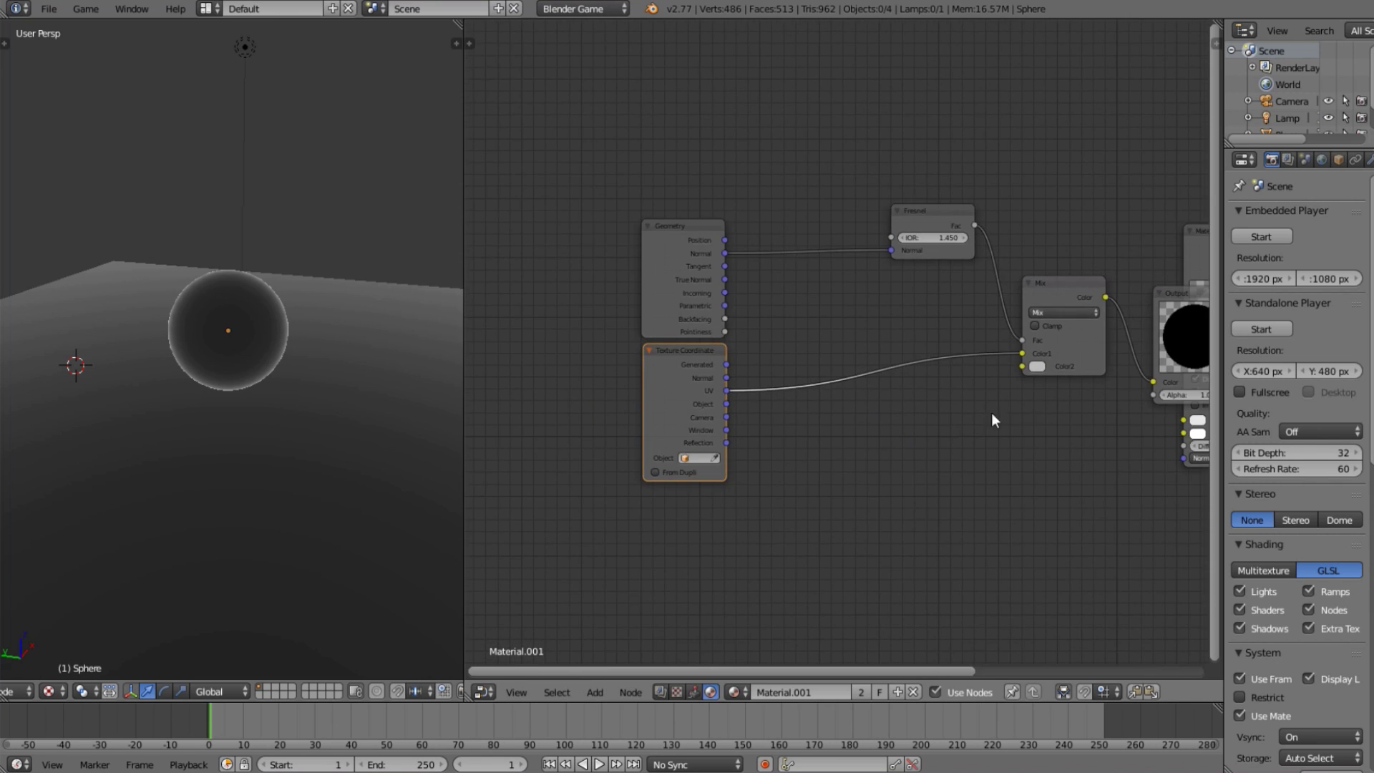
Delete the Mix node while keeping the Fresnel node linked to the Output node's Color input.
middle_click_drag(1052, 354, 828, 411)
scroll(827, 411, "up", 2)
left_click(828, 342)
key("ctrl+x")
Bring the Geometry, Texture Coordinate, Fresnel and Output nodes closer together, with Output clear of the Material node.
left_click_drag(999, 381, 883, 242)
middle_click_drag(773, 284, 919, 315)
left_click_drag(792, 289, 960, 365)
scroll(859, 343, "down", 1)
left_click_drag(787, 325, 955, 350)
left_click(993, 308)
left_click_drag(993, 308, 966, 332)
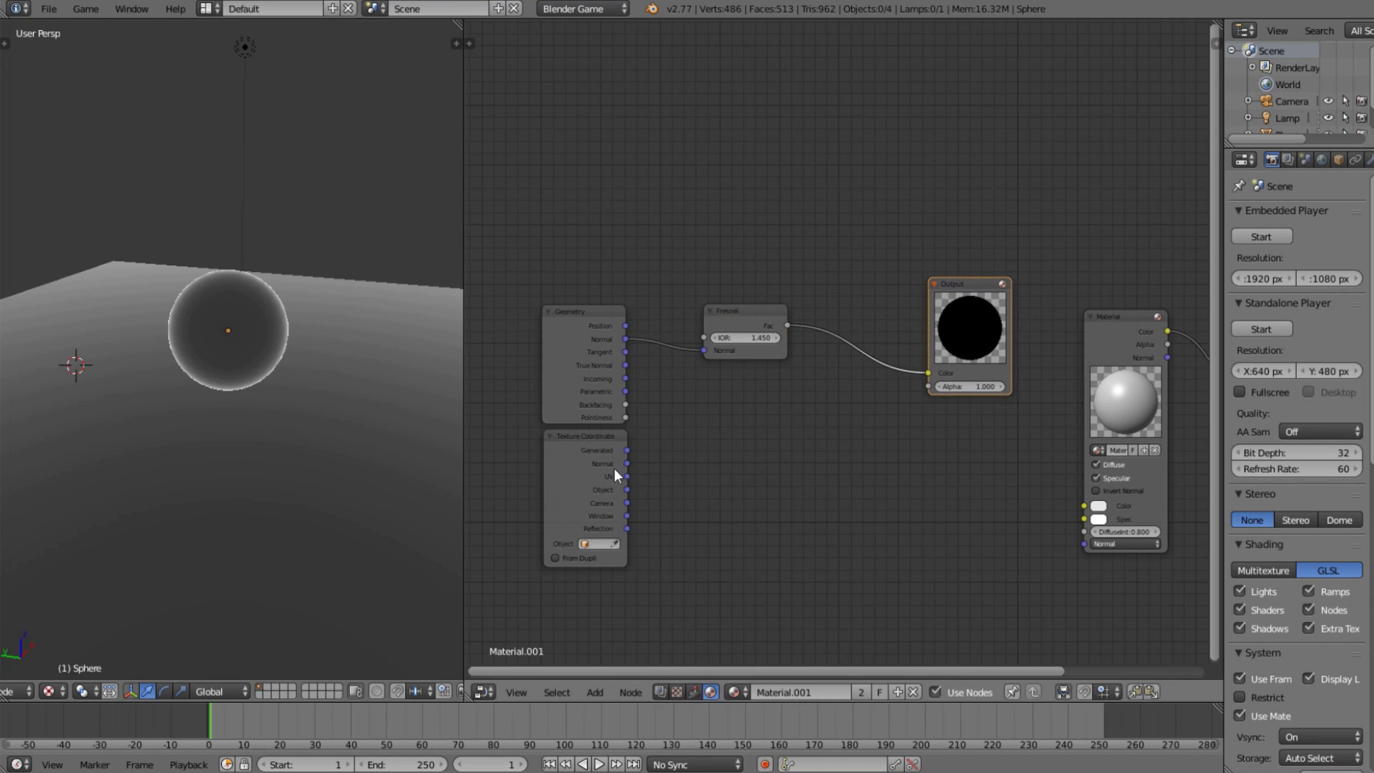
Move the Geometry and Fresnel nodes up together, away from the Texture Coordinate node.
middle_click_drag(641, 365, 717, 377)
scroll(731, 373, "up", 1)
left_click(680, 347)
left_click(827, 325, "shift")
left_click_drag(826, 325, 792, 237)
left_click_drag(659, 471, 649, 471)
Move the Output node lower and cut the link between it and the Fresnel node.
left_click_drag(1055, 317, 1048, 367)
left_click_drag(943, 284, 887, 312, "ctrl")
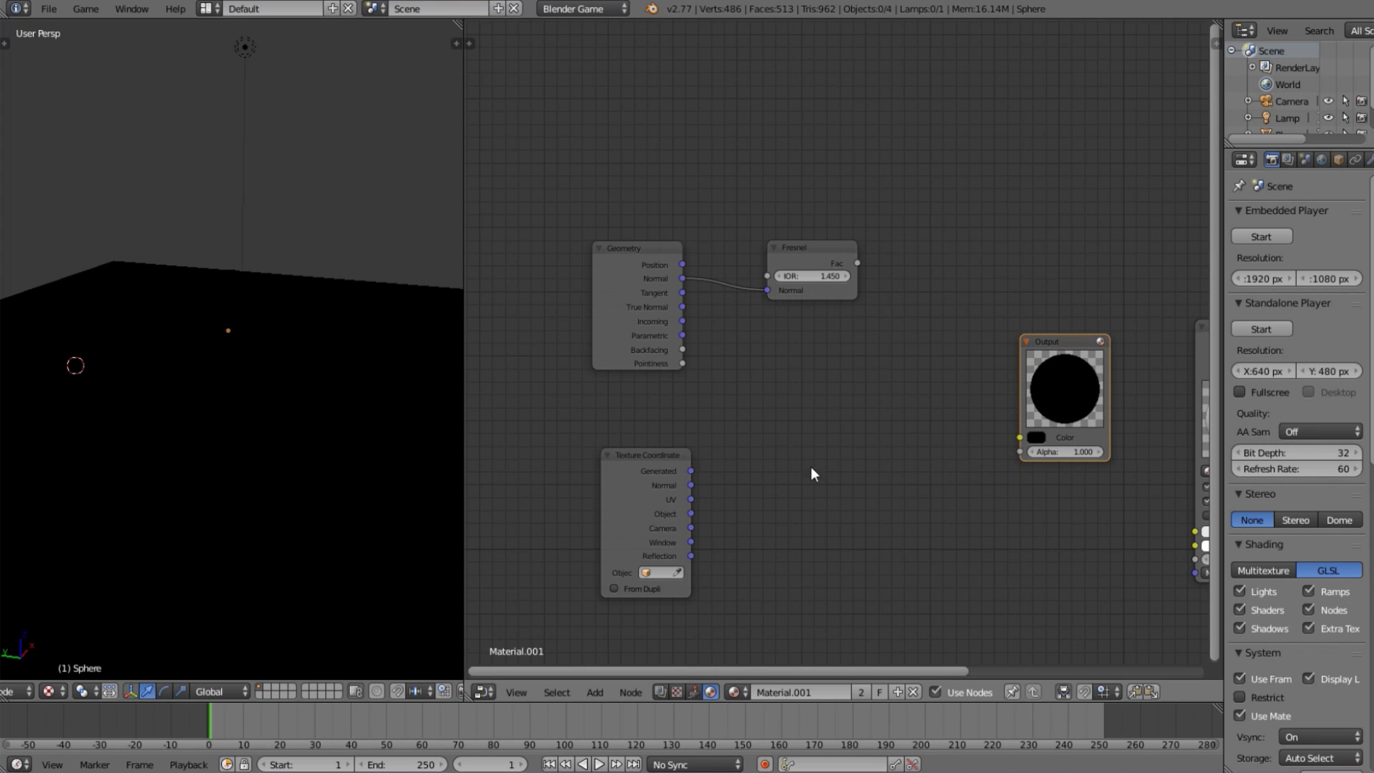
left_click_drag(1054, 401, 1032, 454)
Add a Texture node between the Texture Coordinate node and the Output node.
scroll(759, 469, "up", 1)
middle_click_drag(769, 418, 873, 323)
scroll(830, 308, "up", 1)
key("shift+a")
mouse_move(792, 294)
left_click(861, 396)
left_click(904, 259)
Widen the properties editor and create an image texture in the material's first slot using reflection.JPG.
left_click_drag(1224, 577, 1190, 568)
middle_click_drag(920, 439, 699, 429)
scroll(1230, 158, "down", 4)
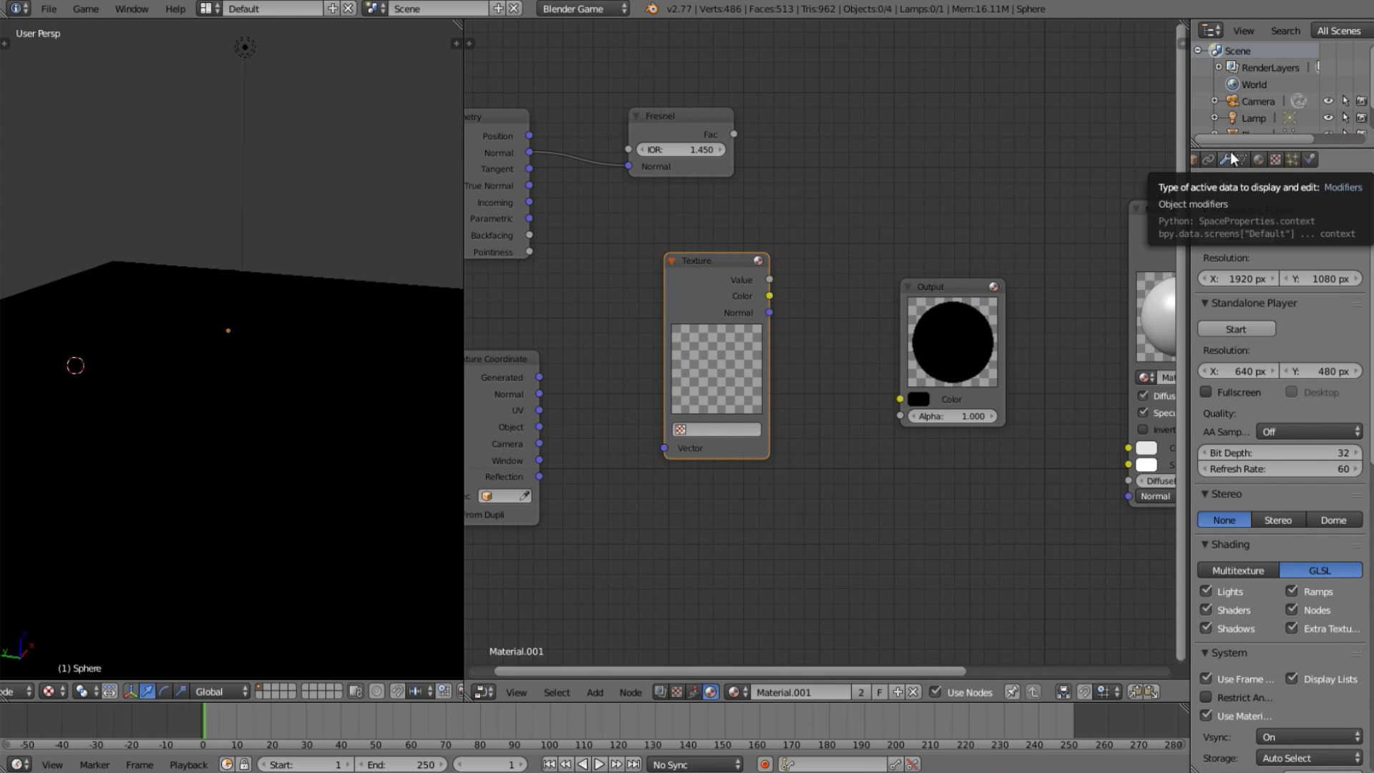
left_click(1259, 162)
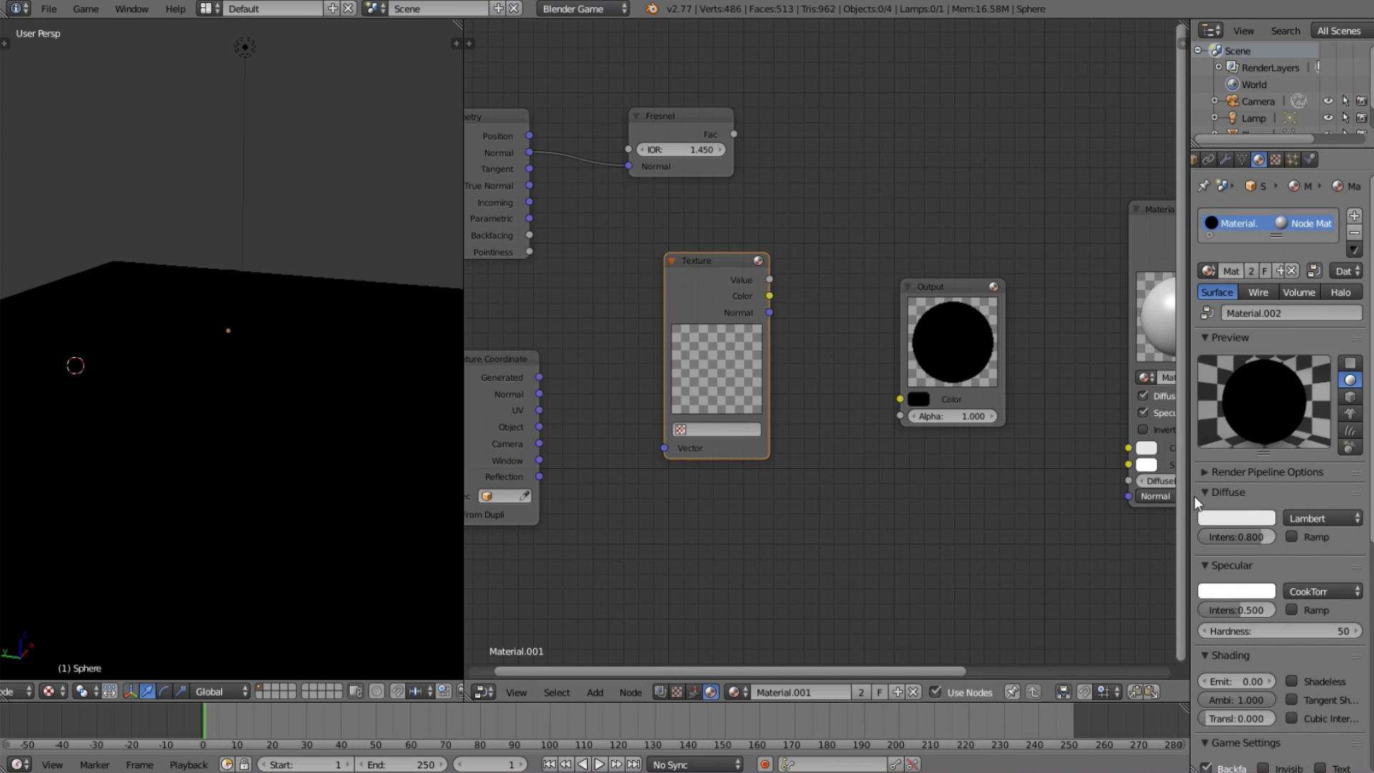
left_click_drag(1193, 498, 1153, 497)
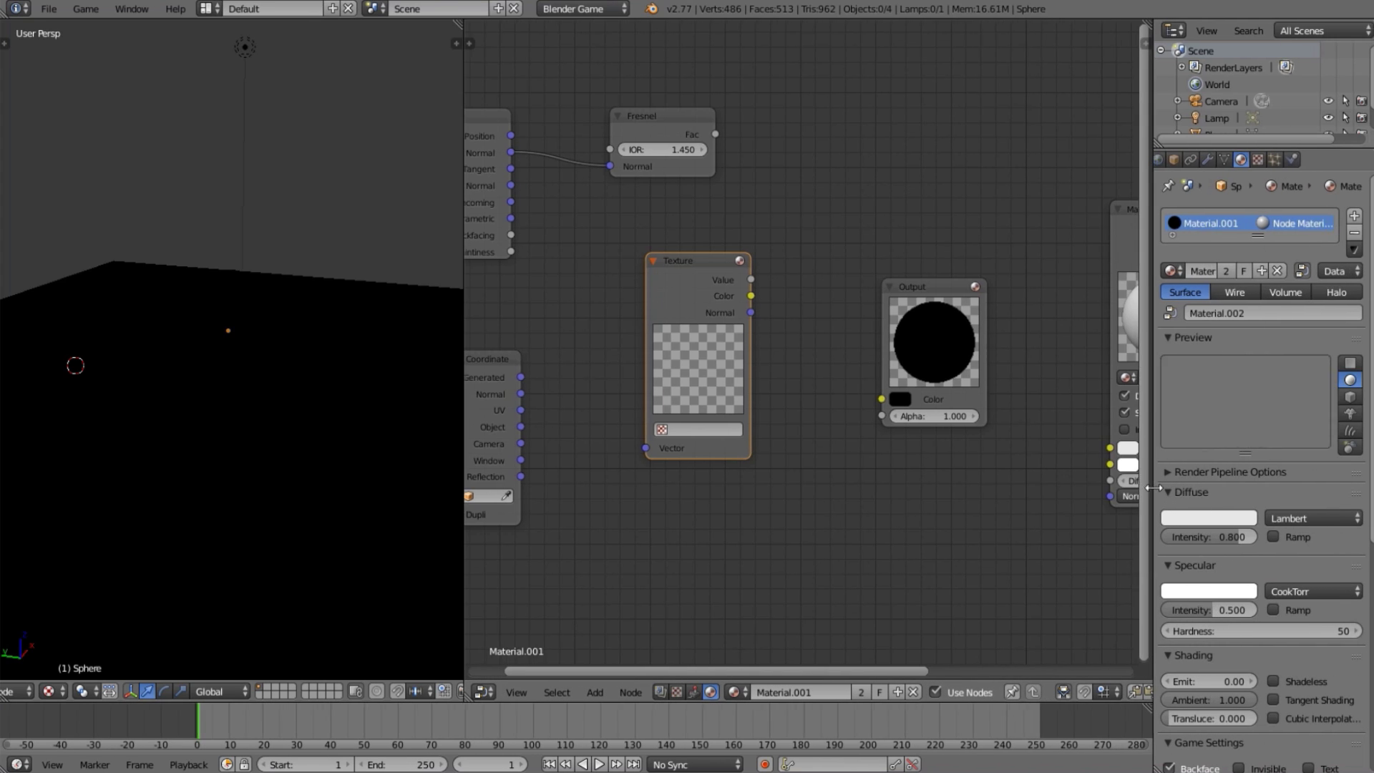
left_click(1257, 160)
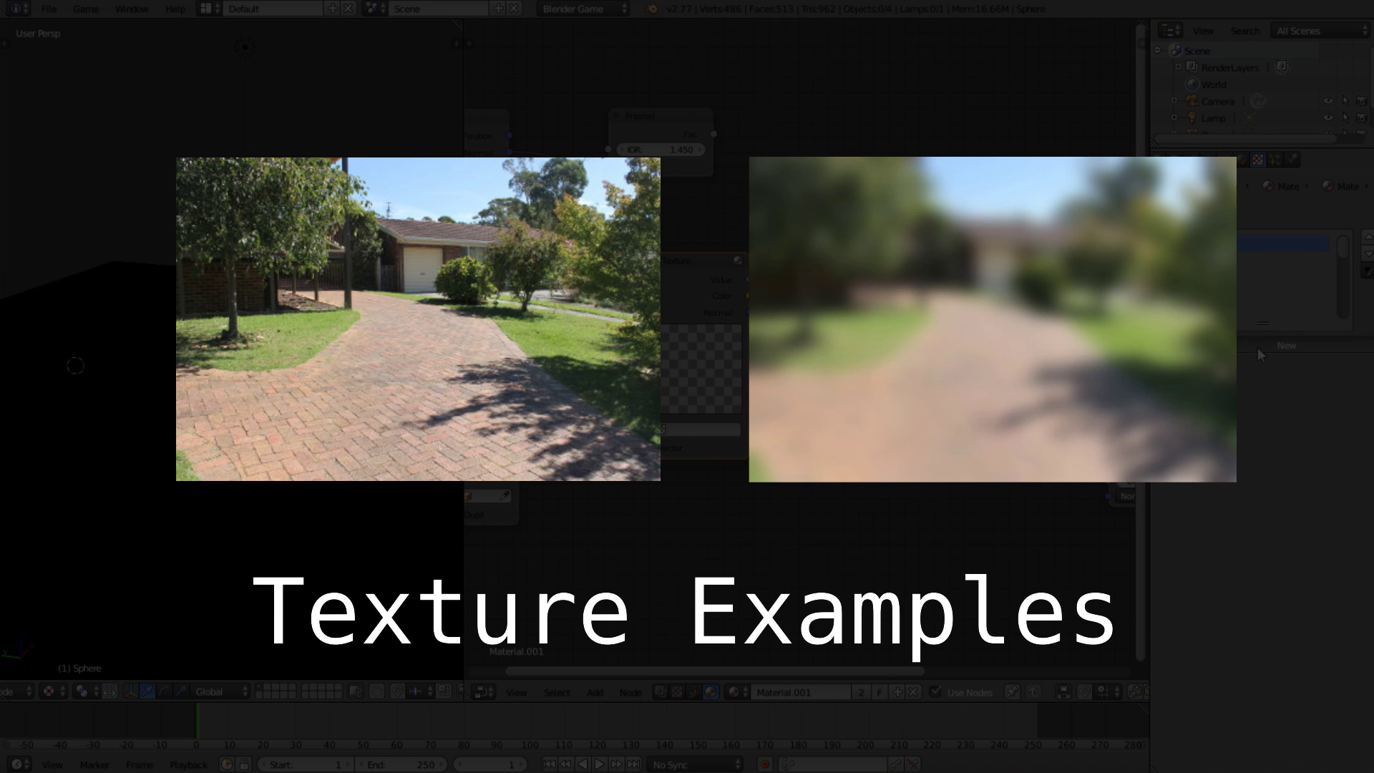
left_click(1259, 347)
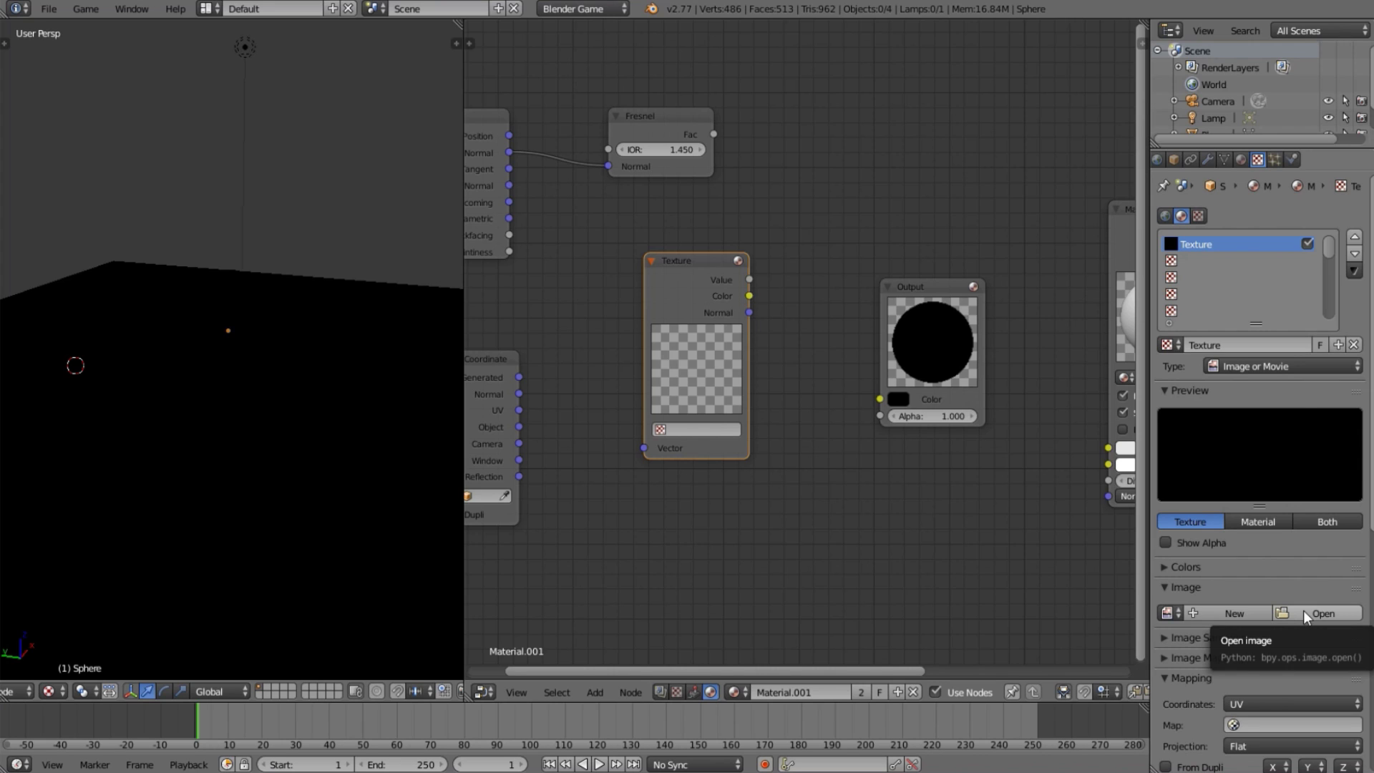
left_click(1303, 611)
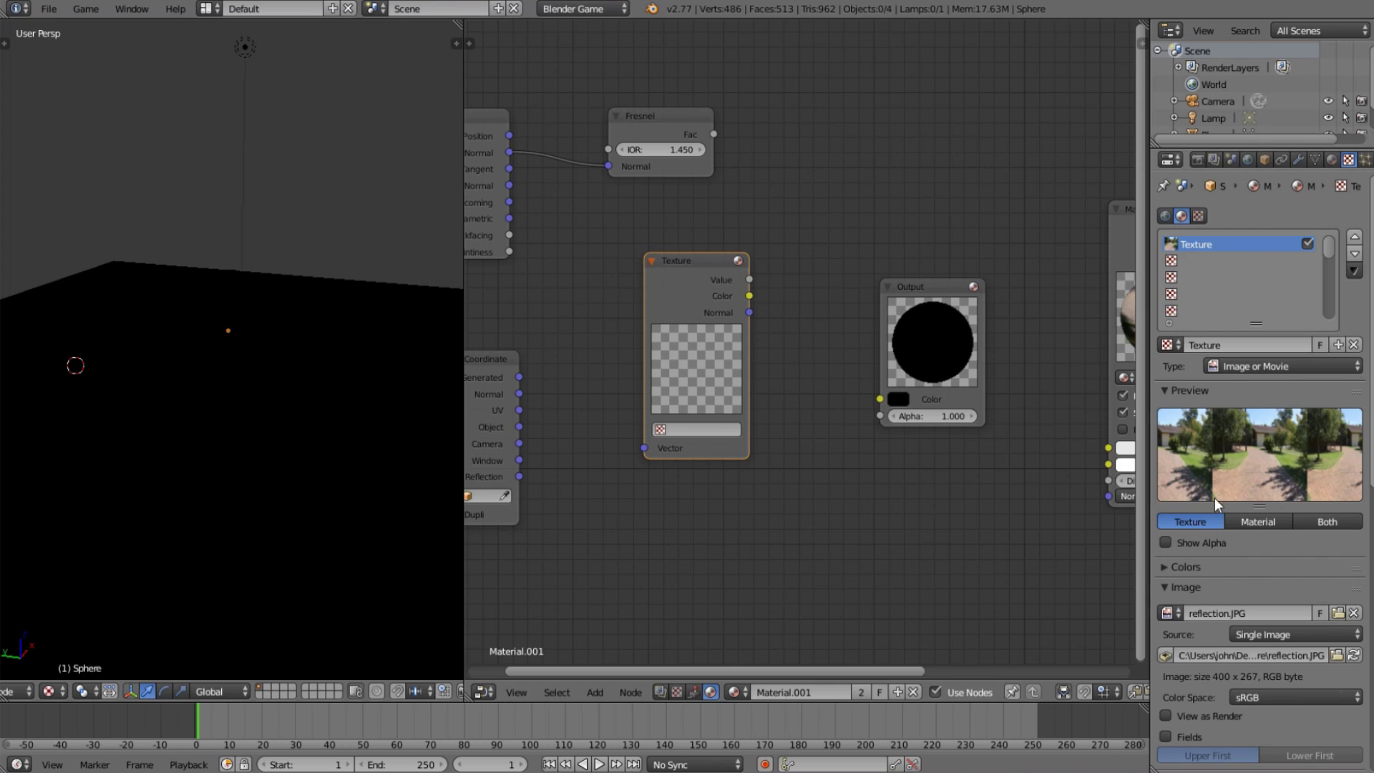
Create a second image texture in the next slot using reflectionblur .JPG and compare it with the first.
left_click(1183, 261)
left_click(1260, 345)
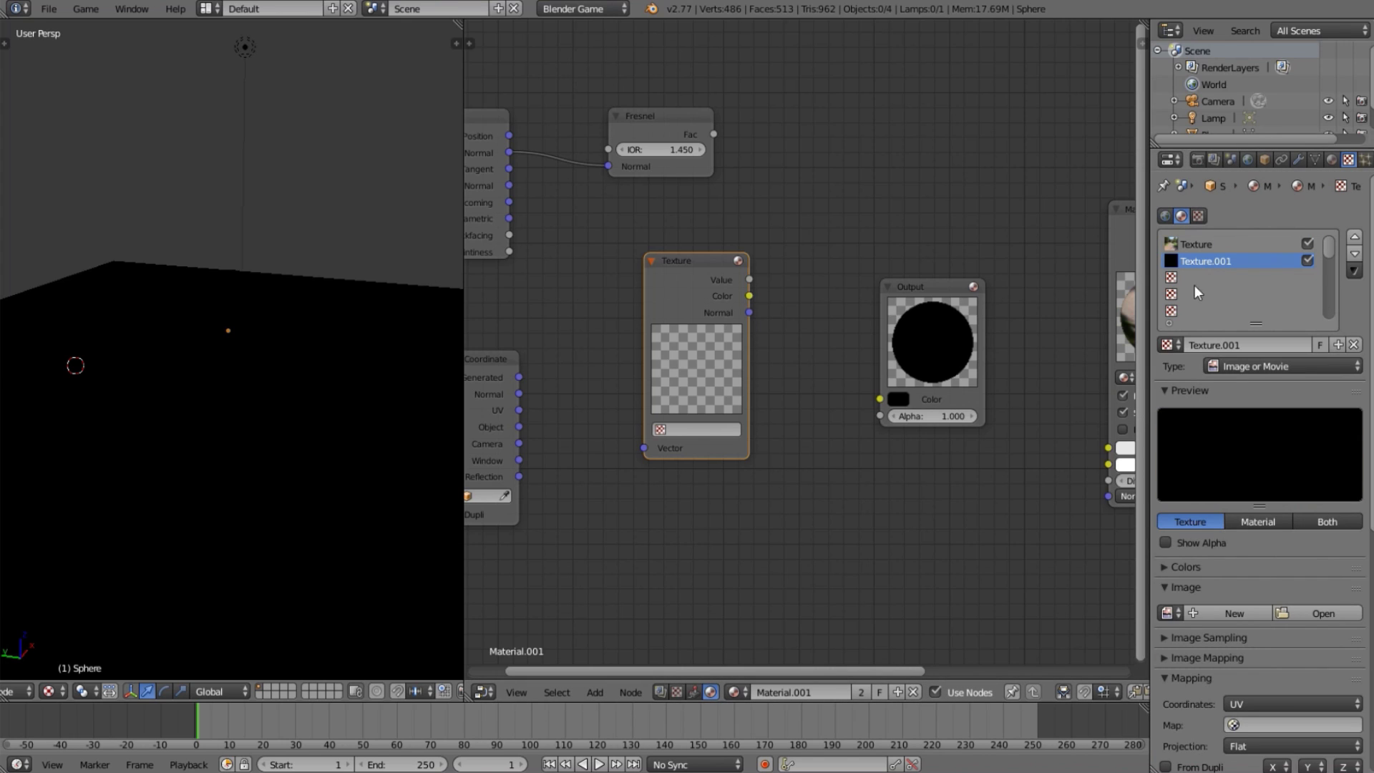
left_click(1337, 609)
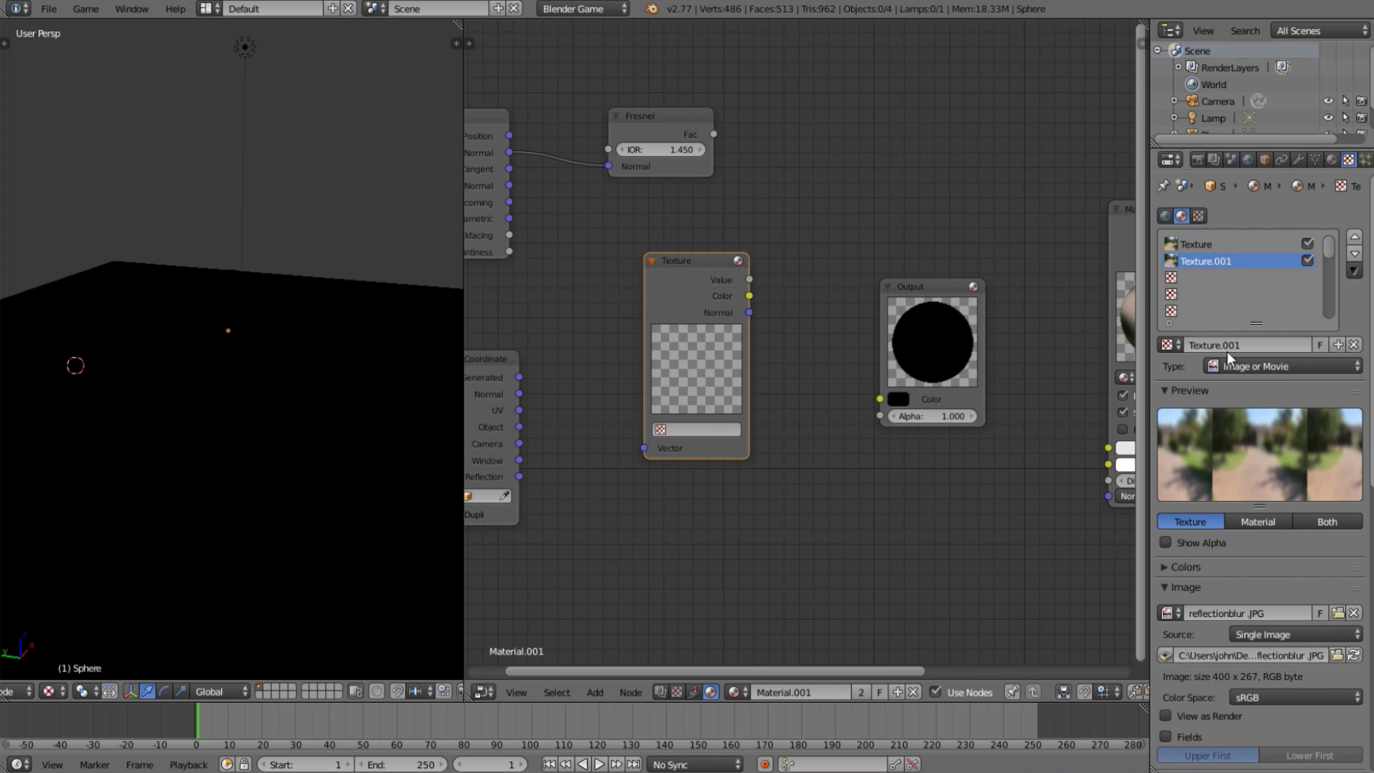
left_click(1206, 242)
left_click(1212, 259)
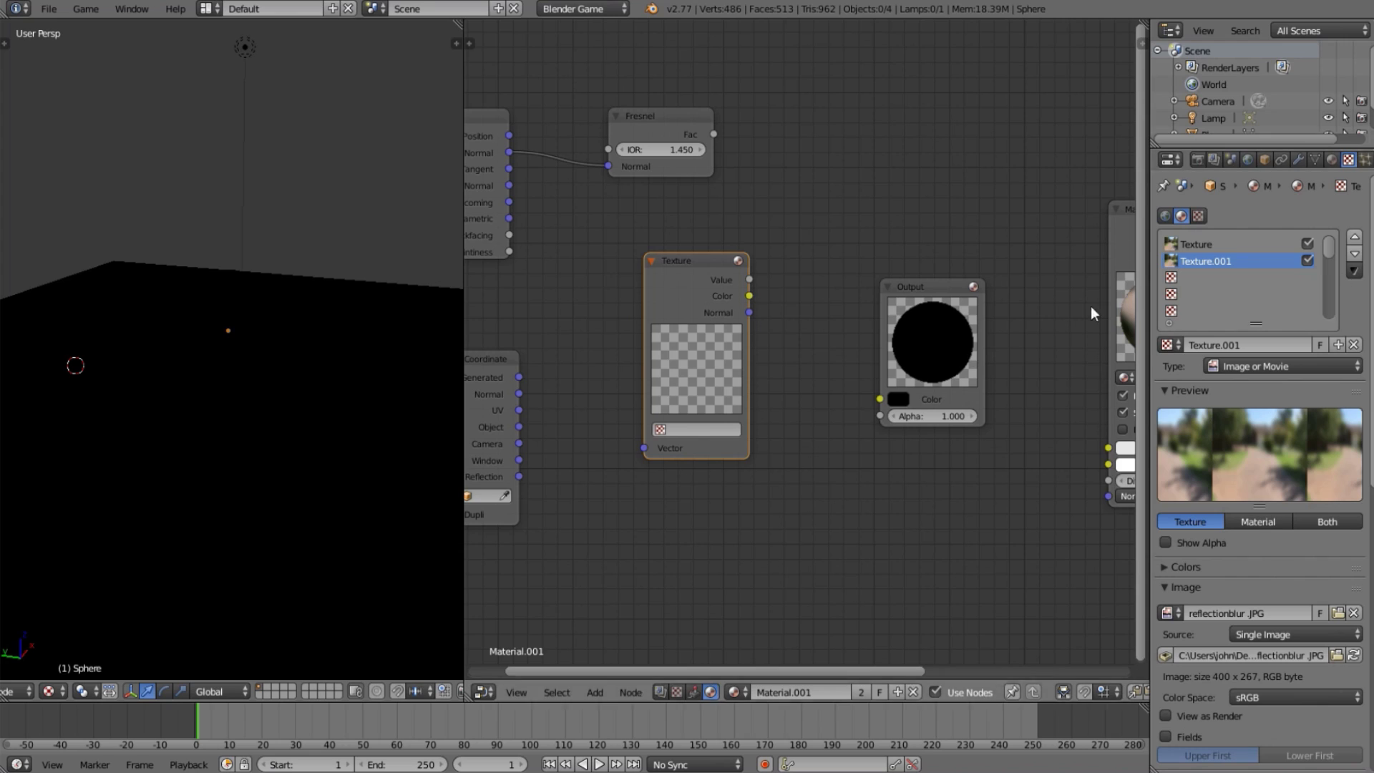
Rename the sharp reflection texture to R and the blurred one to R_B.
double_click(1211, 244)
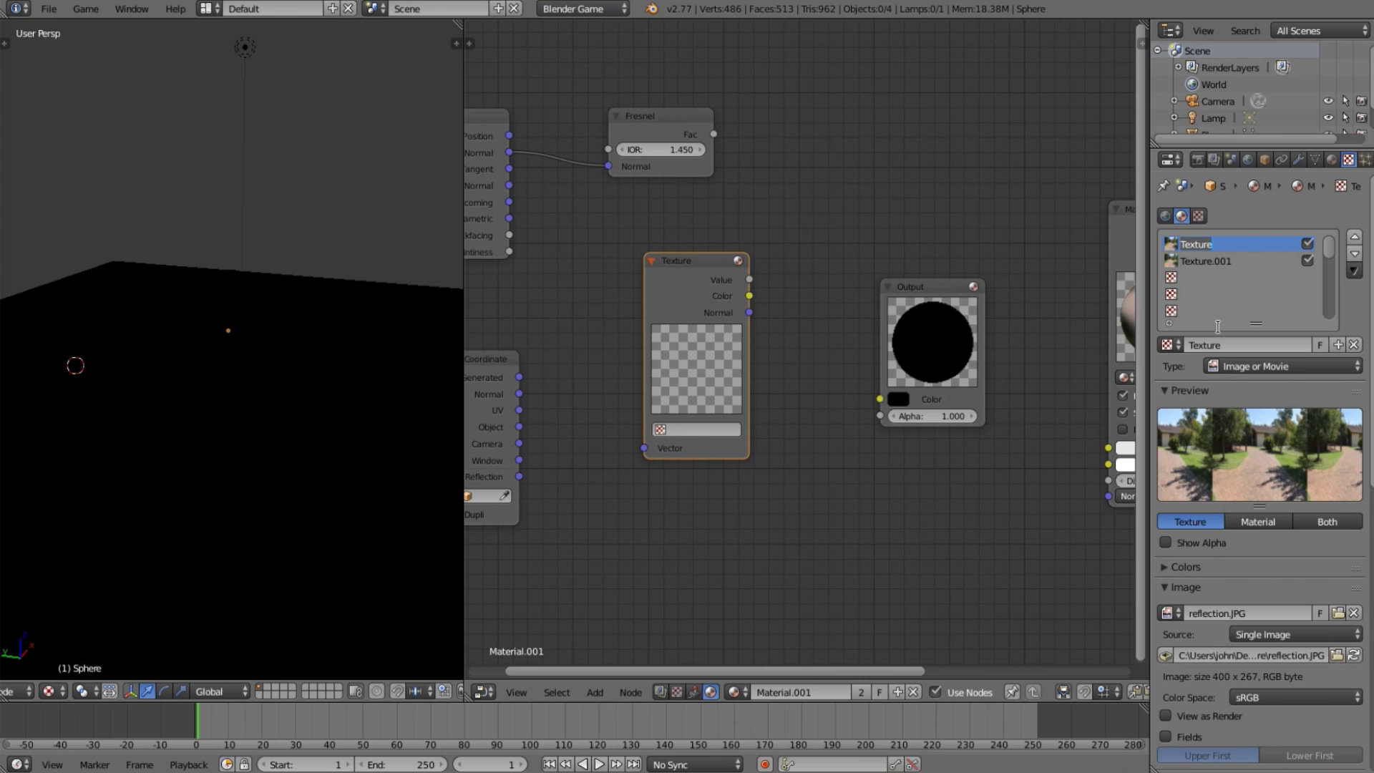
left_click(1067, 387)
double_click(1219, 238)
type("R")
key("Return")
double_click(1222, 256)
type("R")
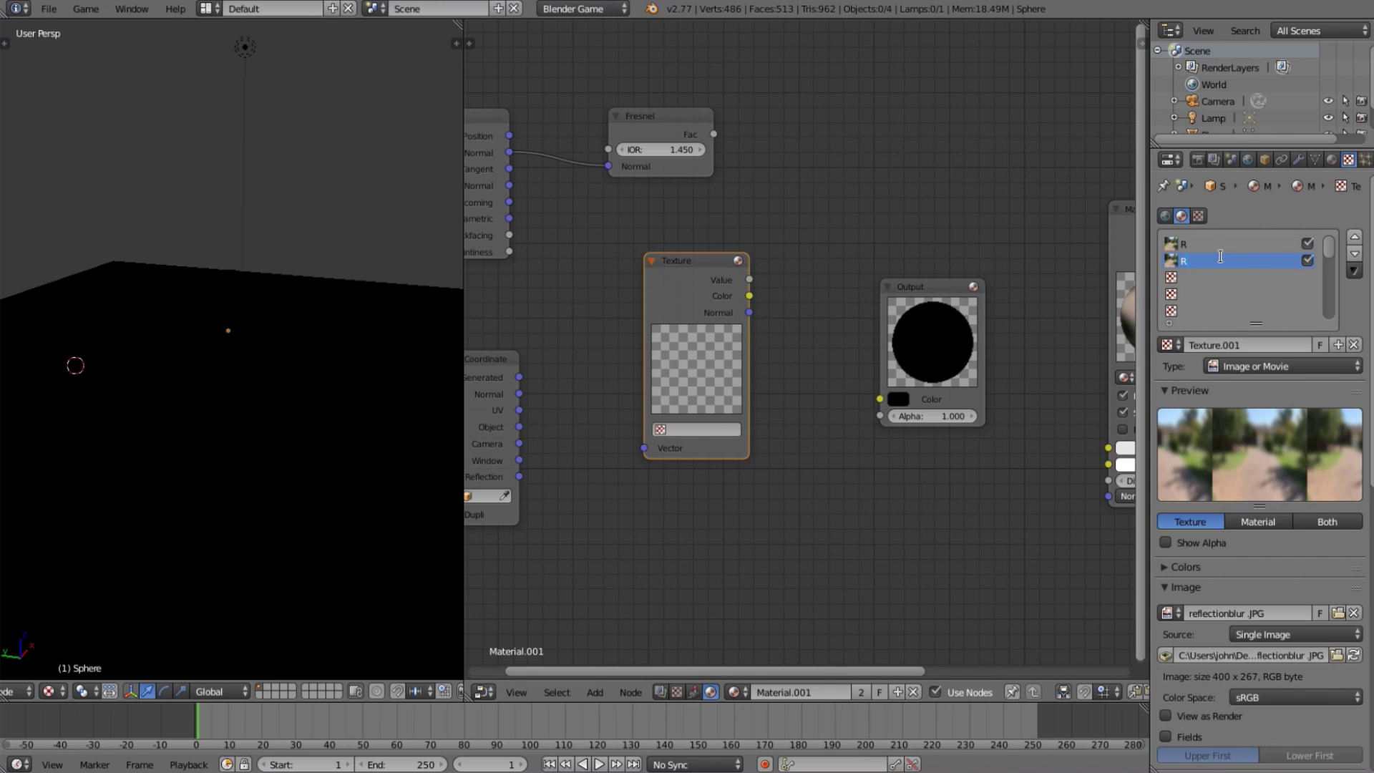
key("Return")
Move the Texture node up under the Fresnel node and place a duplicate of it directly below.
middle_click_drag(682, 330, 816, 370)
left_click_drag(829, 363, 809, 312)
middle_click_drag(810, 310, 799, 199)
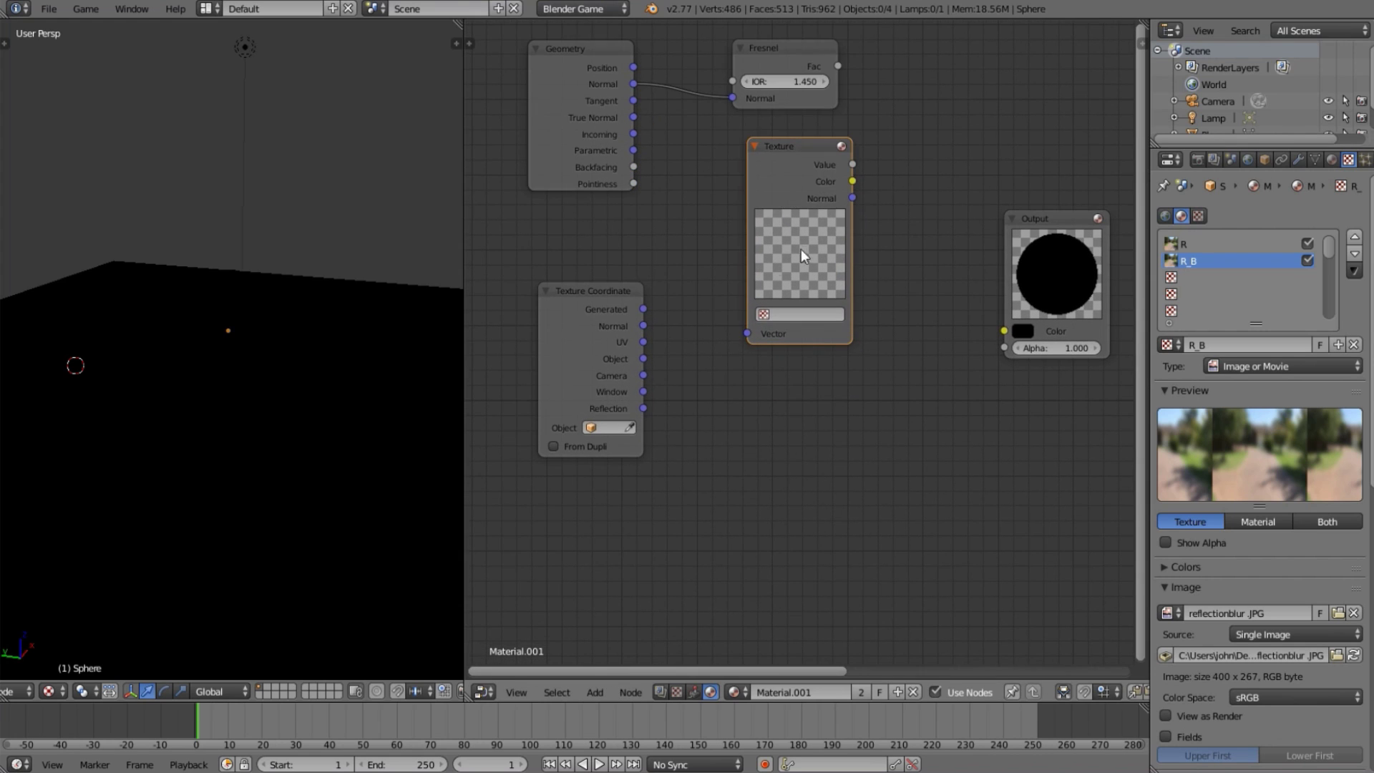
key("shift+d")
left_click(791, 383)
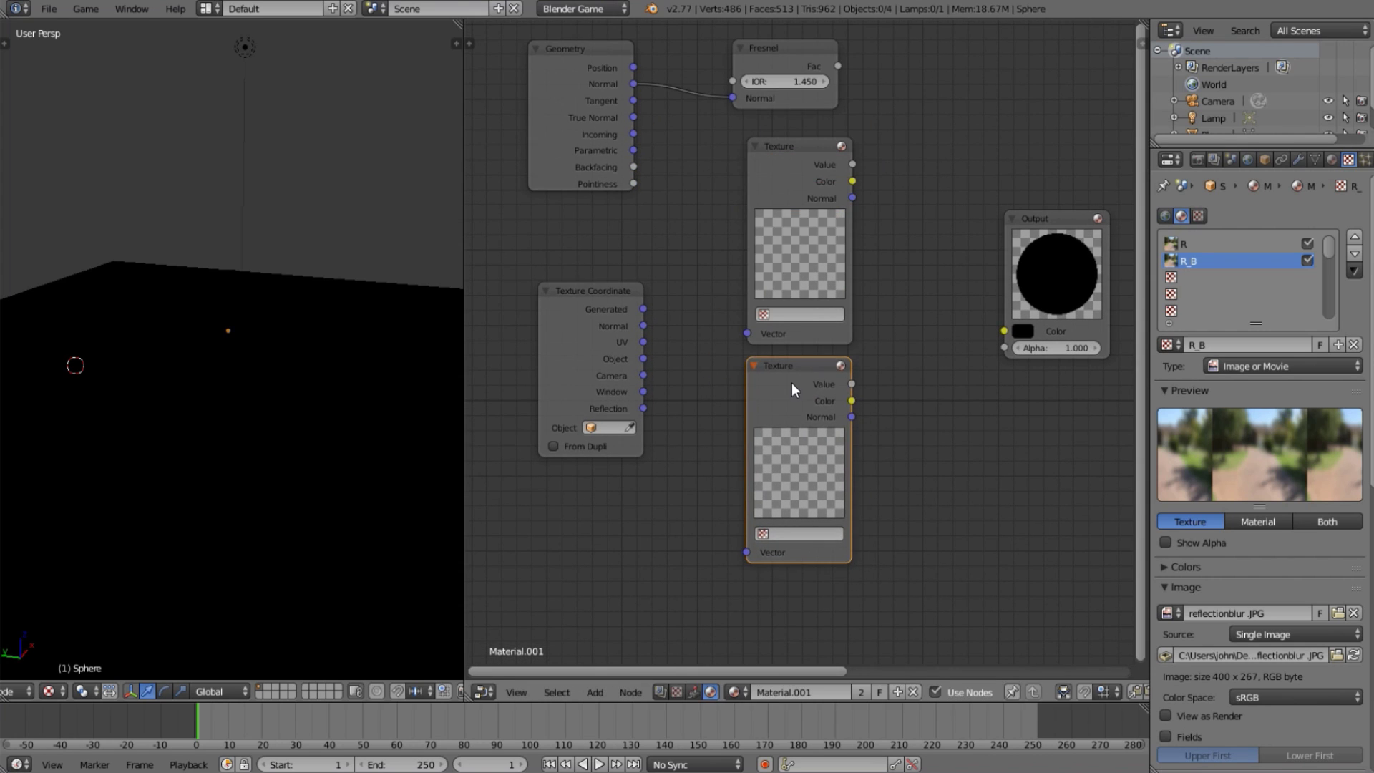
Assign texture R to the upper Texture node and R_B to the lower one.
left_click(786, 315)
left_click(790, 334)
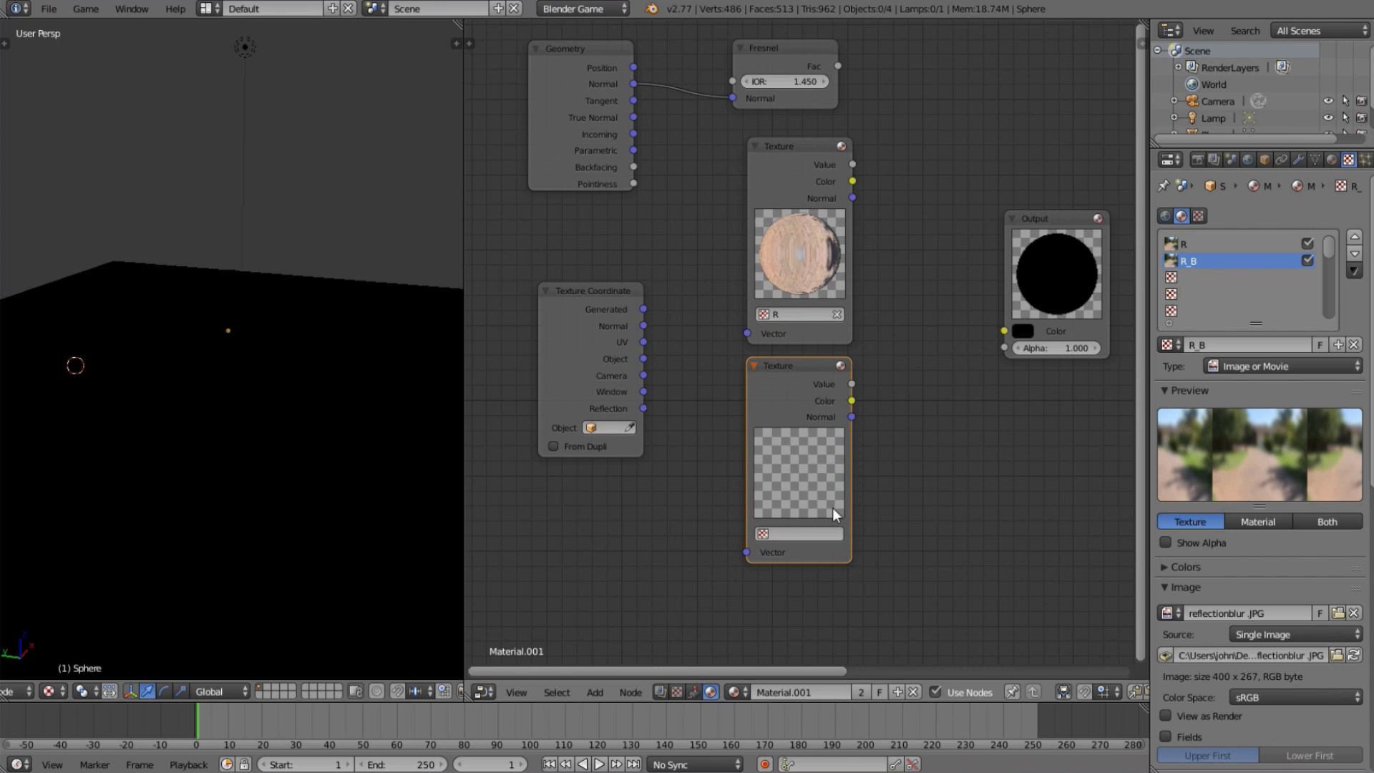
left_click(793, 530)
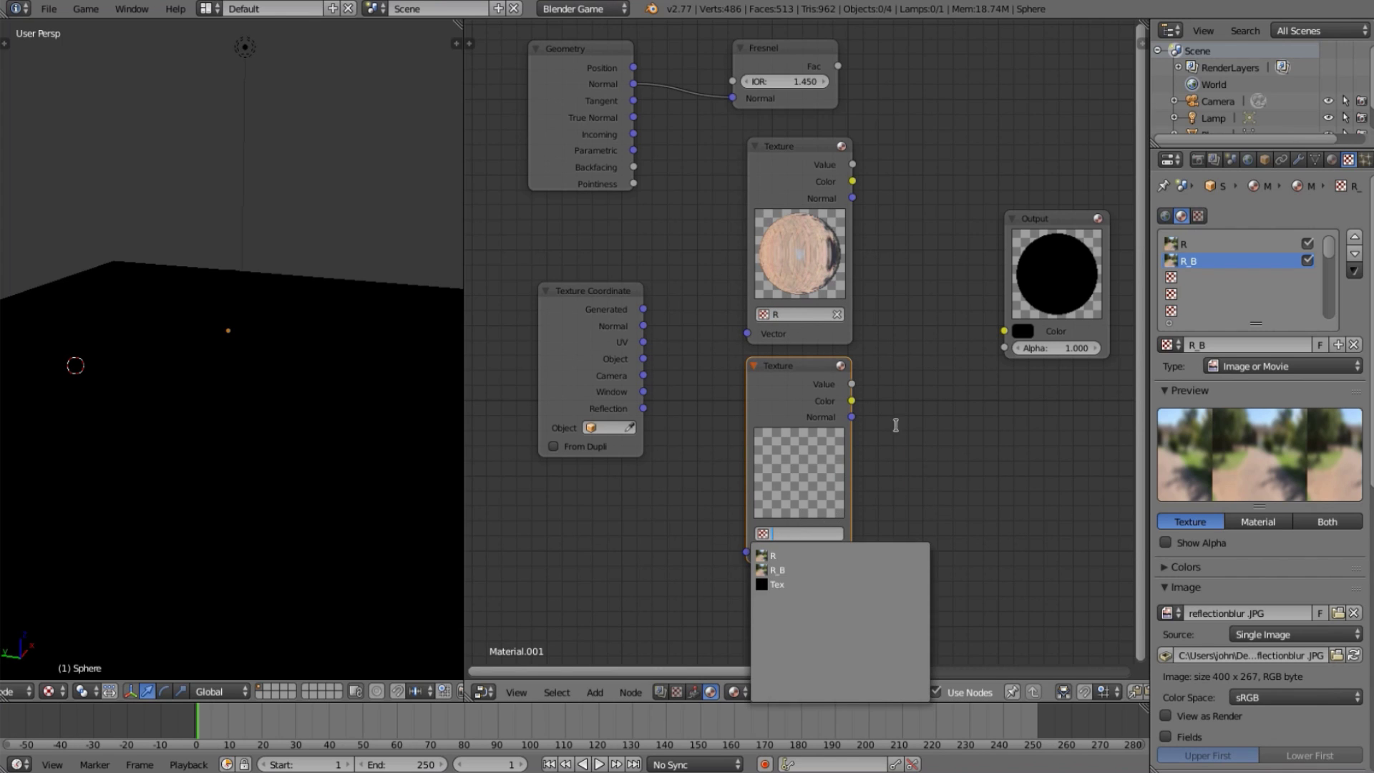
left_click(806, 569)
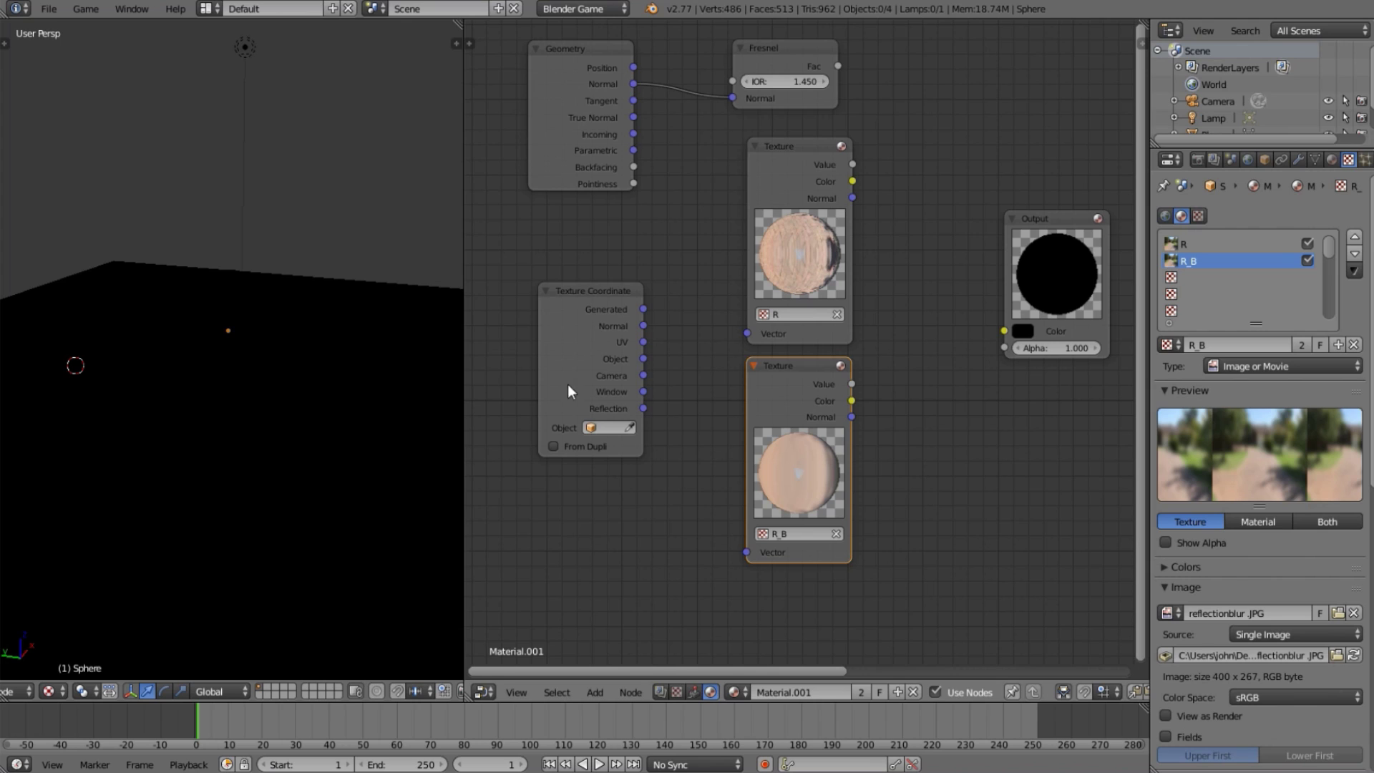
Connect the Texture Coordinate's Reflection output to the R texture's Vector input and that texture's Color to the Output node.
left_click_drag(570, 402, 569, 431)
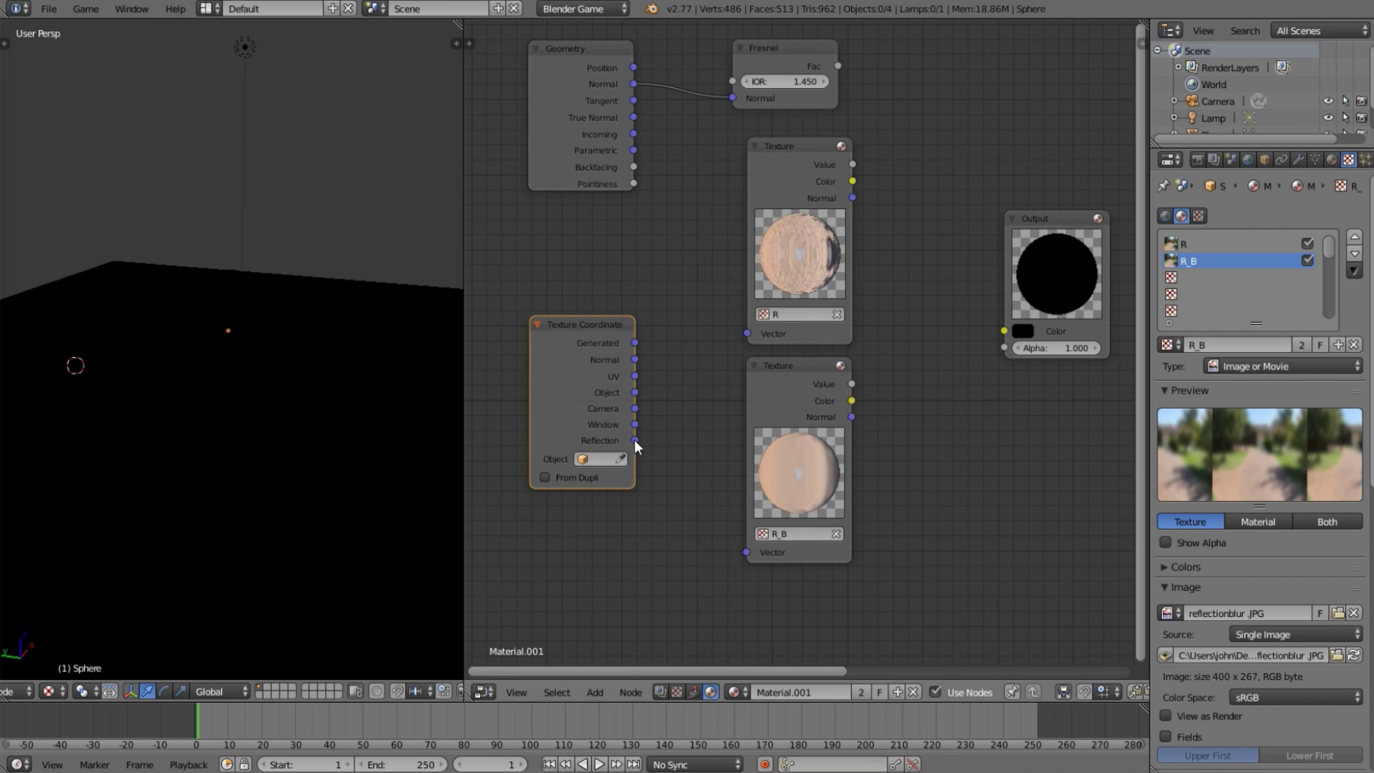
left_click_drag(635, 440, 616, 278)
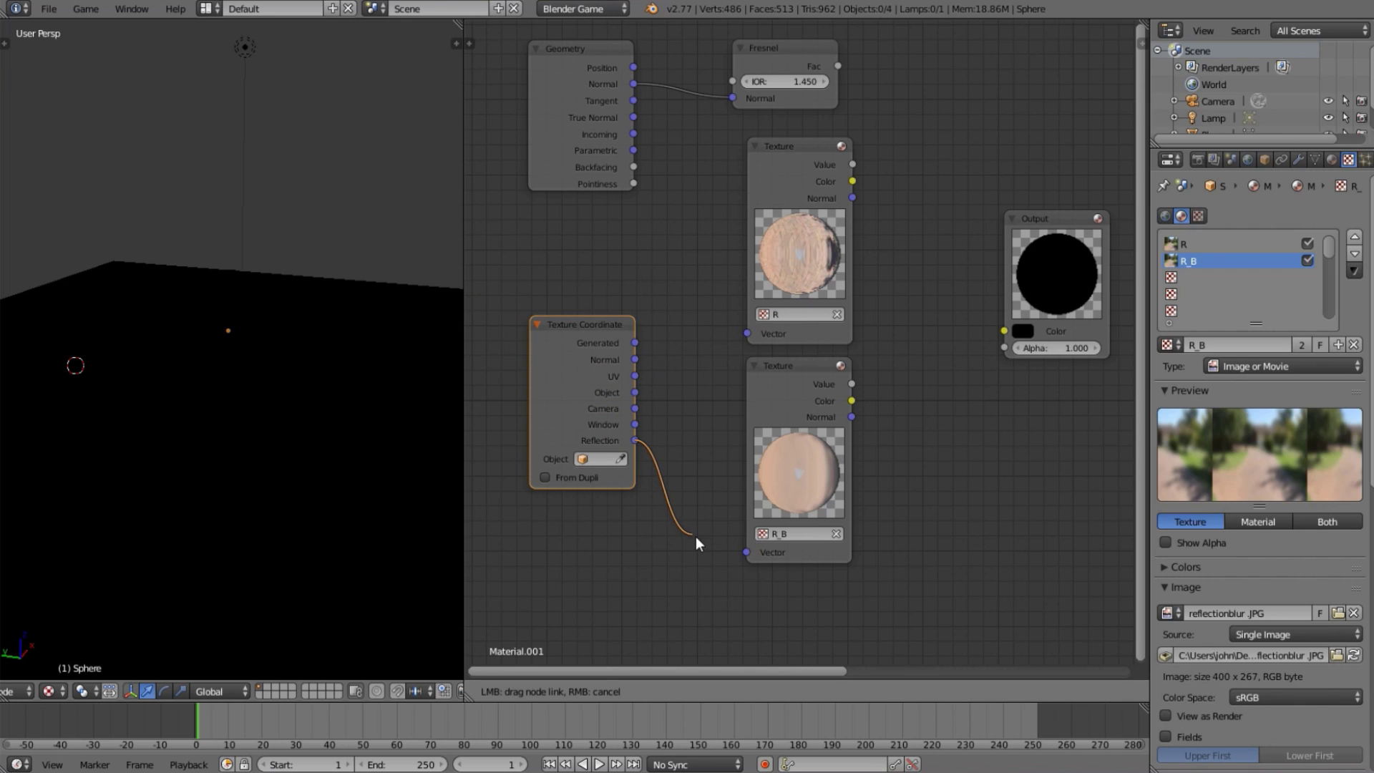
left_click_drag(743, 329, 744, 331)
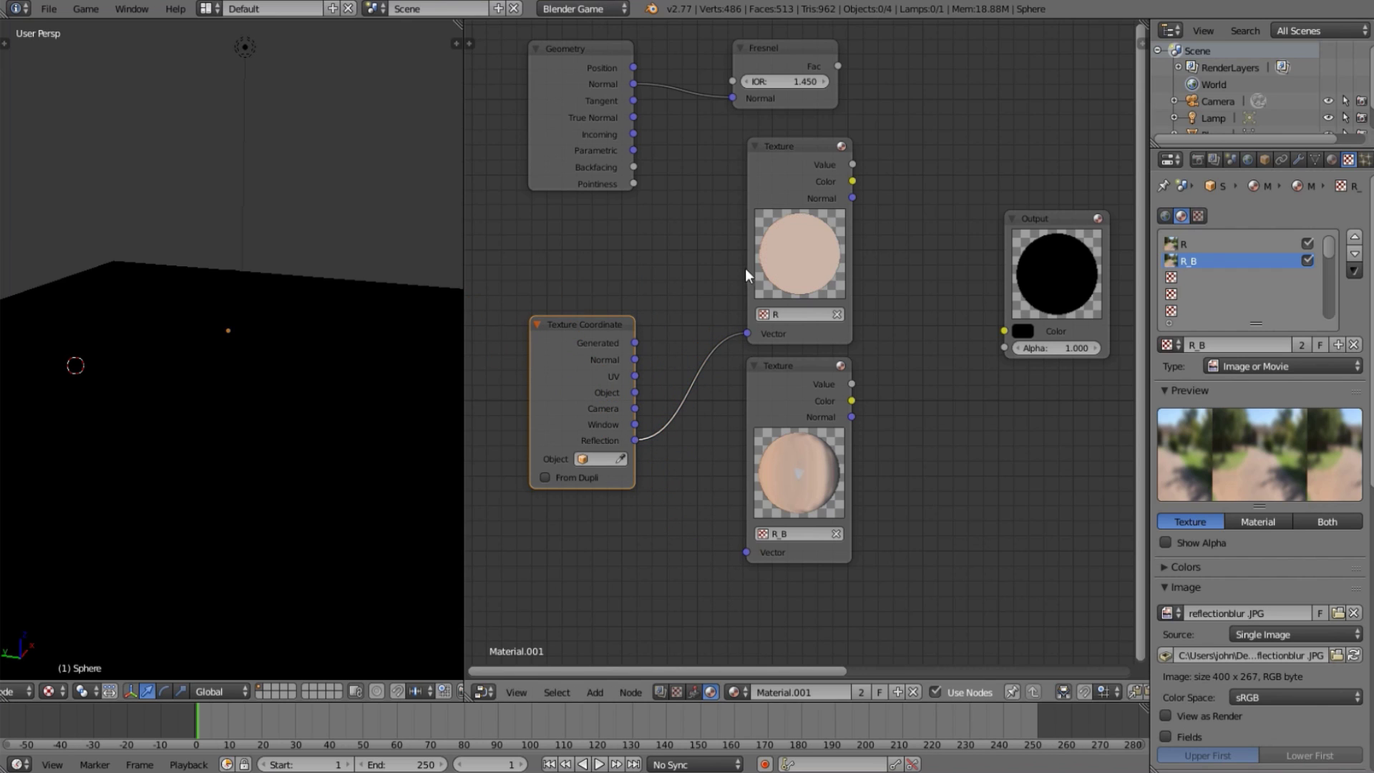
left_click_drag(851, 182, 871, 163)
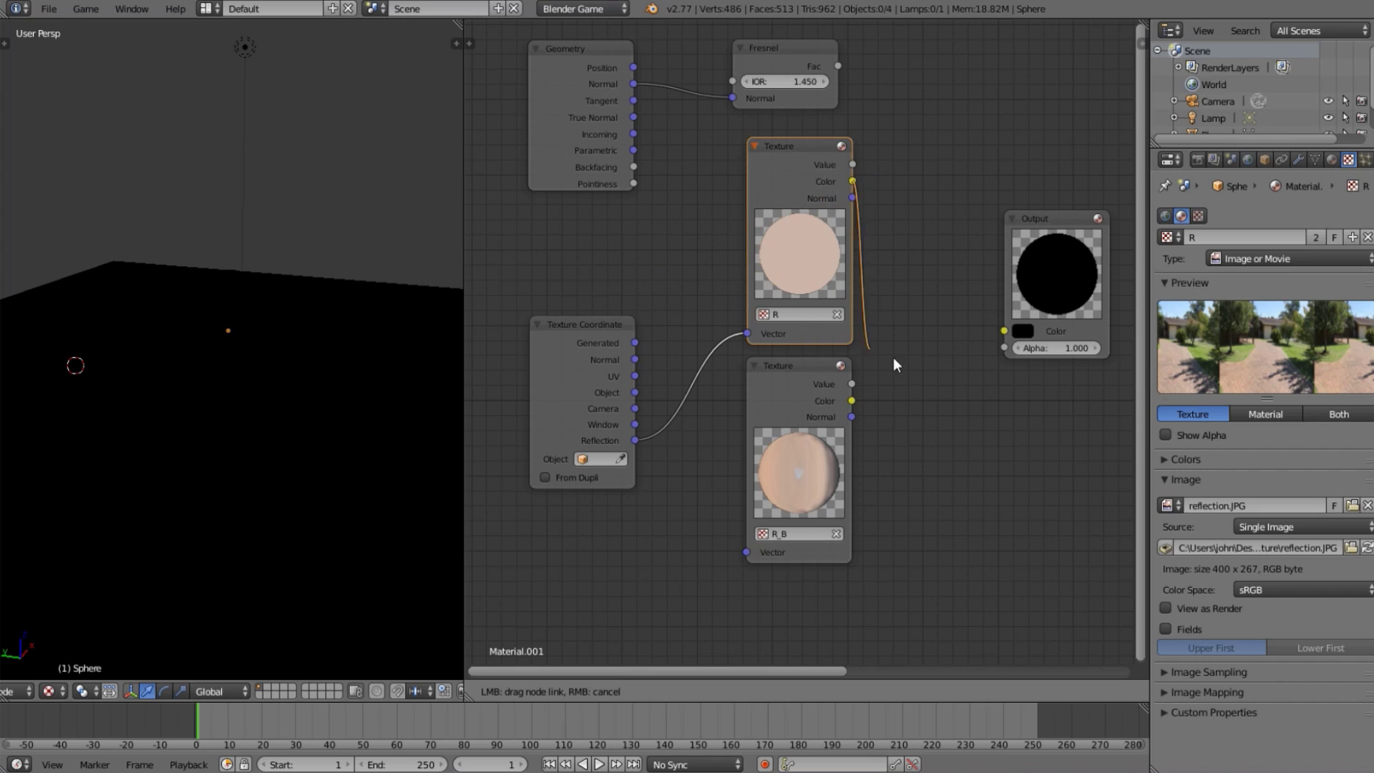
left_click_drag(1002, 326, 1005, 327)
middle_click_drag(304, 374, 229, 383)
scroll(161, 333, "up", 5)
Move the Texture Coordinate node further back and insert a Mapping node on its link to the R texture.
middle_click_drag(604, 427, 808, 383)
left_click_drag(808, 383, 453, 387)
key("shift+a")
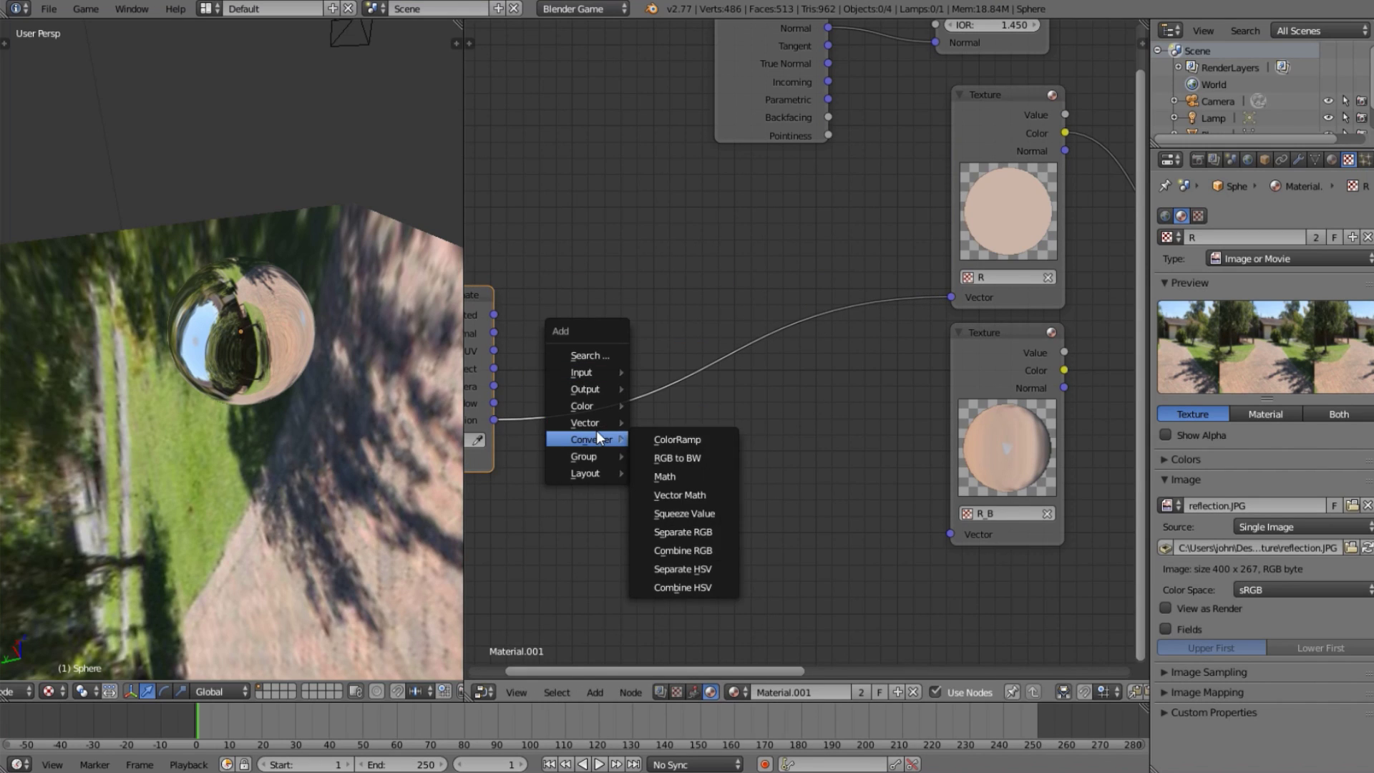
mouse_move(577, 424)
left_click(686, 444)
left_click(718, 435)
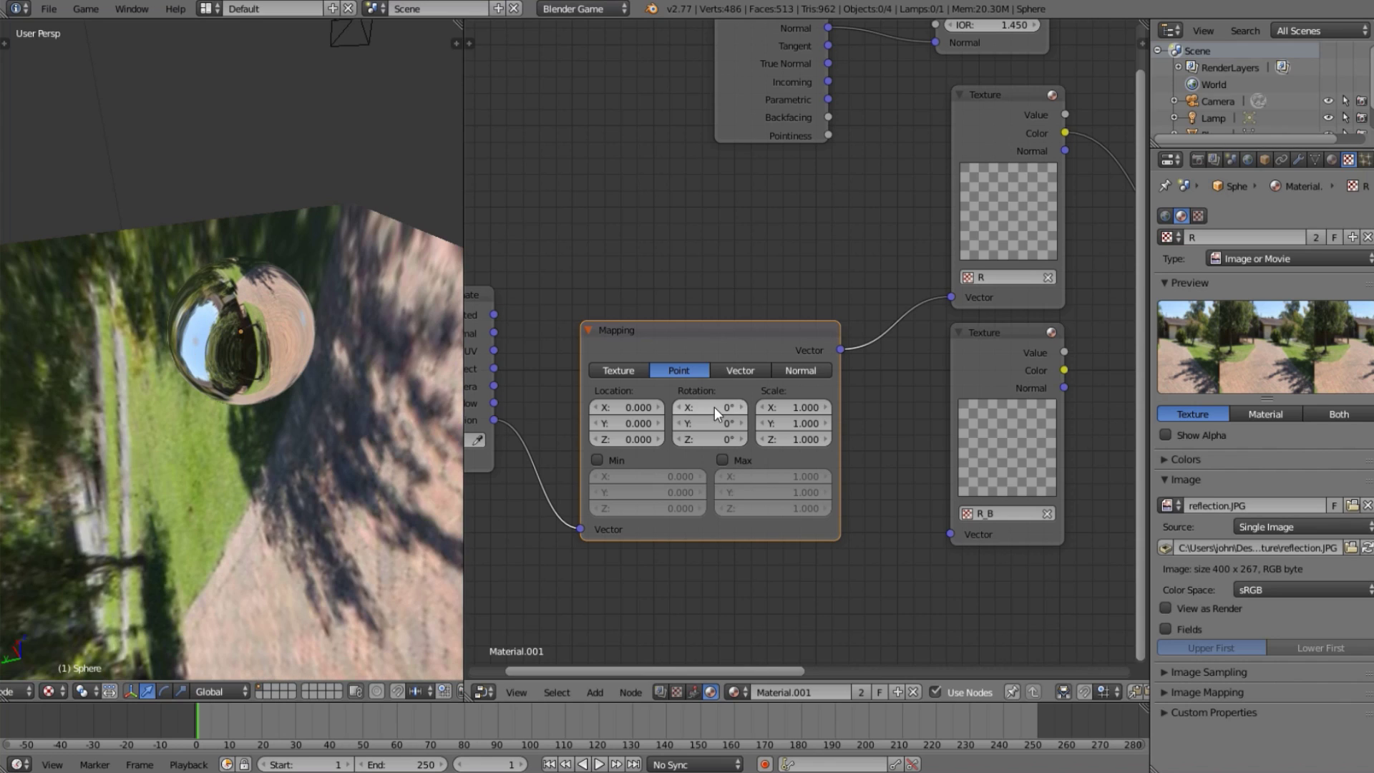
Set the Mapping node's X rotation to -90° and check the reflection on the sphere.
left_click(713, 406)
key("Return")
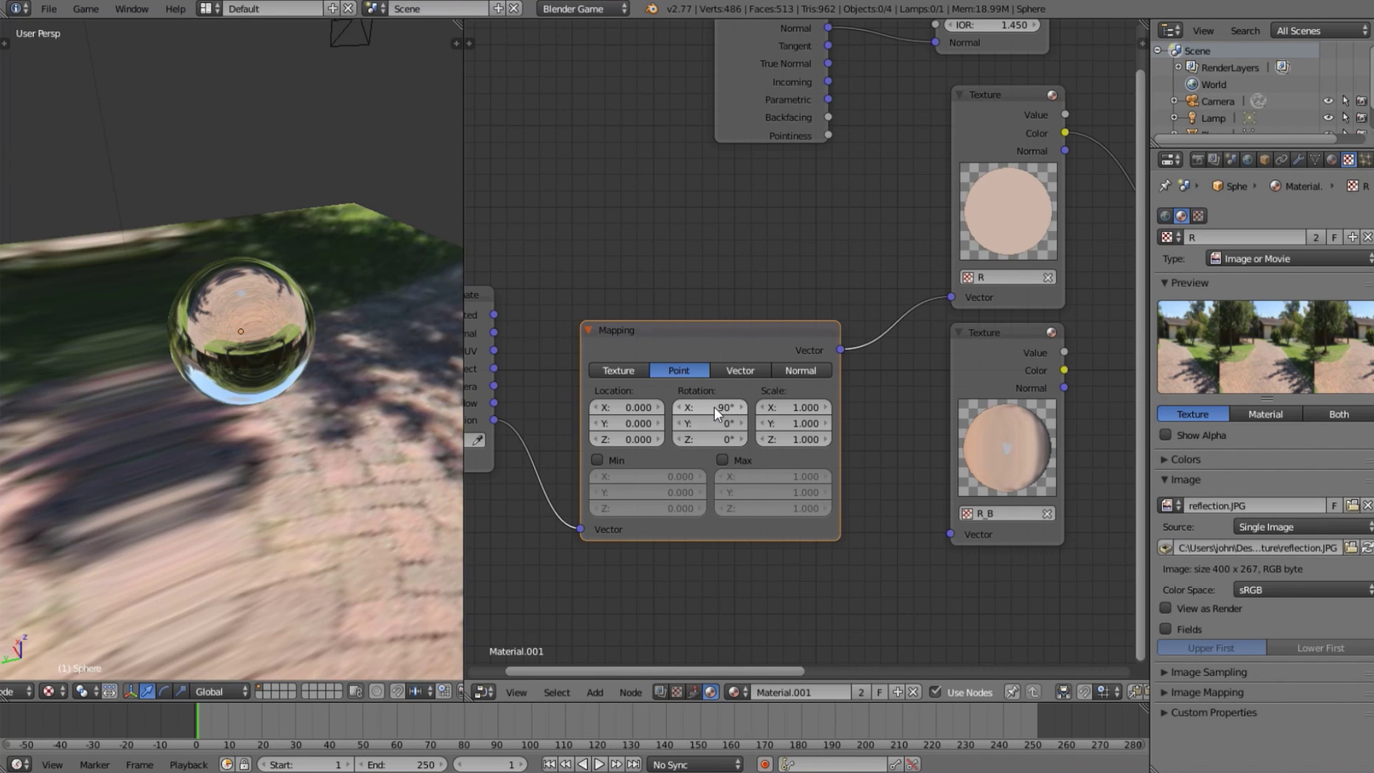
middle_click_drag(448, 453, 27, 402)
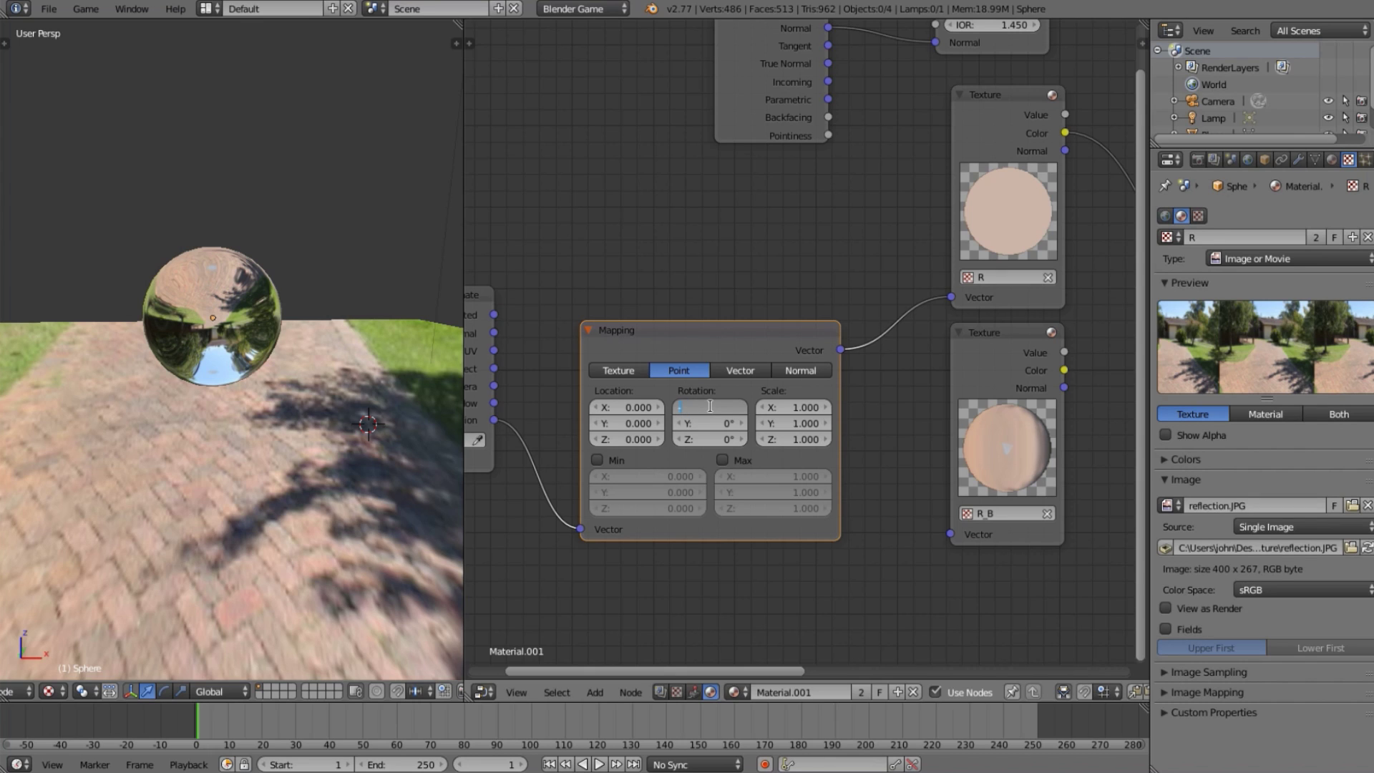
key("Return")
middle_click_drag(174, 446, 390, 435)
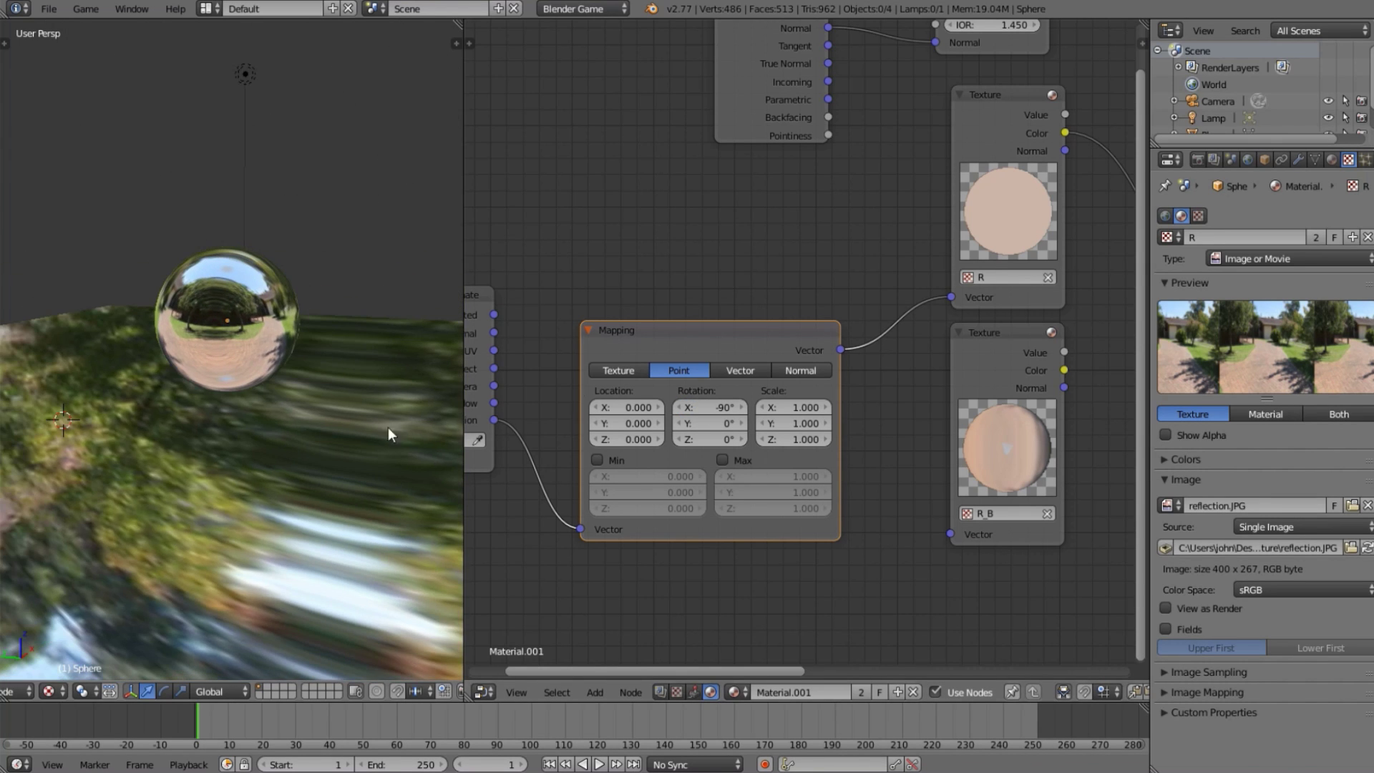
Collapse the Mapping node beside the Texture Coordinate node and move the Geometry node further from the Fresnel node.
left_click(589, 330)
left_click_drag(587, 328, 642, 398)
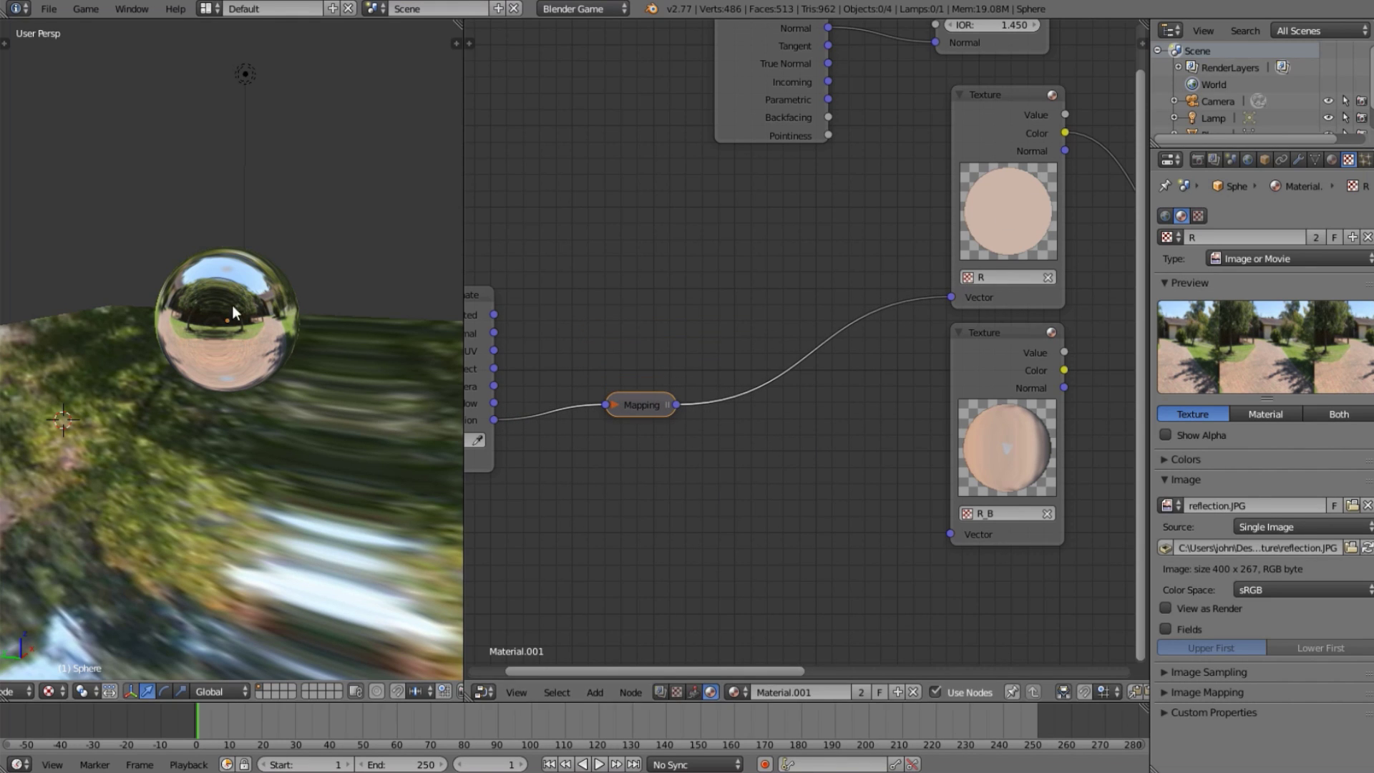
scroll(279, 285, "up", 6)
middle_click_drag(197, 273, 216, 272)
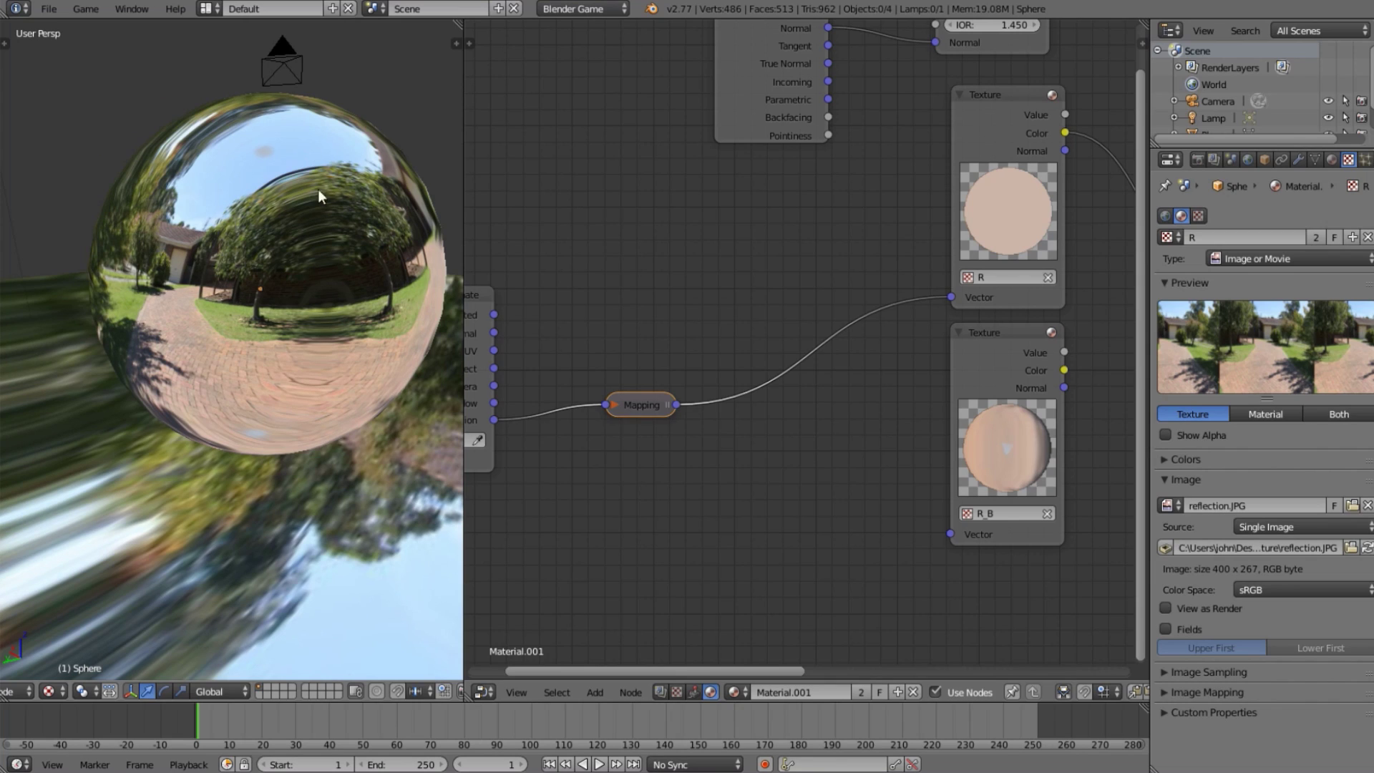
mouse_move(601, 406)
left_mouse_down()
mouse_move(620, 427)
mouse_move(611, 411)
mouse_move(586, 416)
left_mouse_up()
left_click_drag(818, 99, 746, 136)
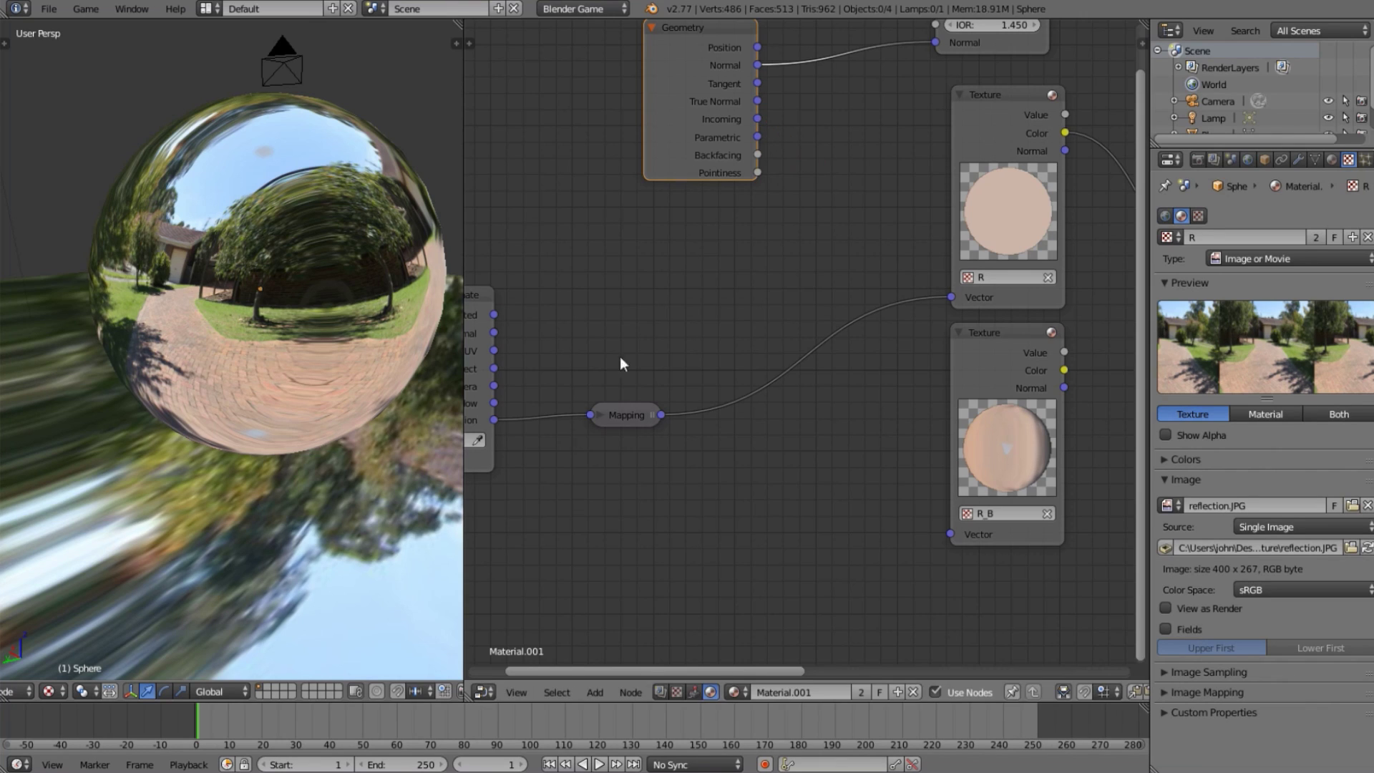
Move the Texture Coordinate node closer to the Mapping node and connect the Mapping output to the R_B texture's Vector input.
middle_click_drag(617, 401, 747, 389)
scroll(747, 389, "down", 3)
left_click_drag(614, 382, 658, 377)
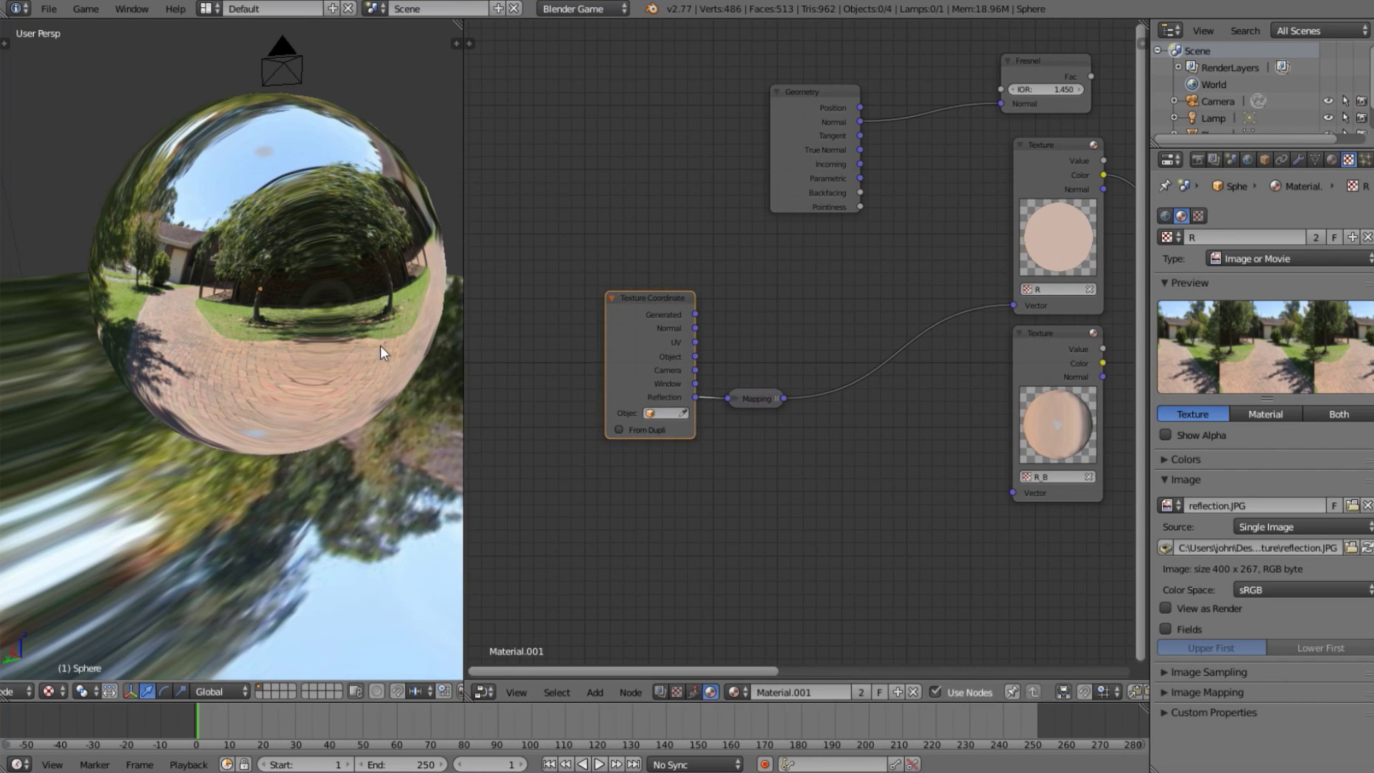
scroll(380, 345, "down", 1)
scroll(752, 393, "down", 1)
scroll(905, 415, "up", 5)
middle_click_drag(986, 478, 768, 454)
left_click_drag(555, 395, 872, 521)
Insert a MixRGB node between the R texture and the Output node, and connect the R_B texture's Color to Color2.
scroll(932, 432, "down", 2)
middle_click_drag(932, 432, 608, 548)
left_click_drag(840, 351, 942, 362)
key("shift+a")
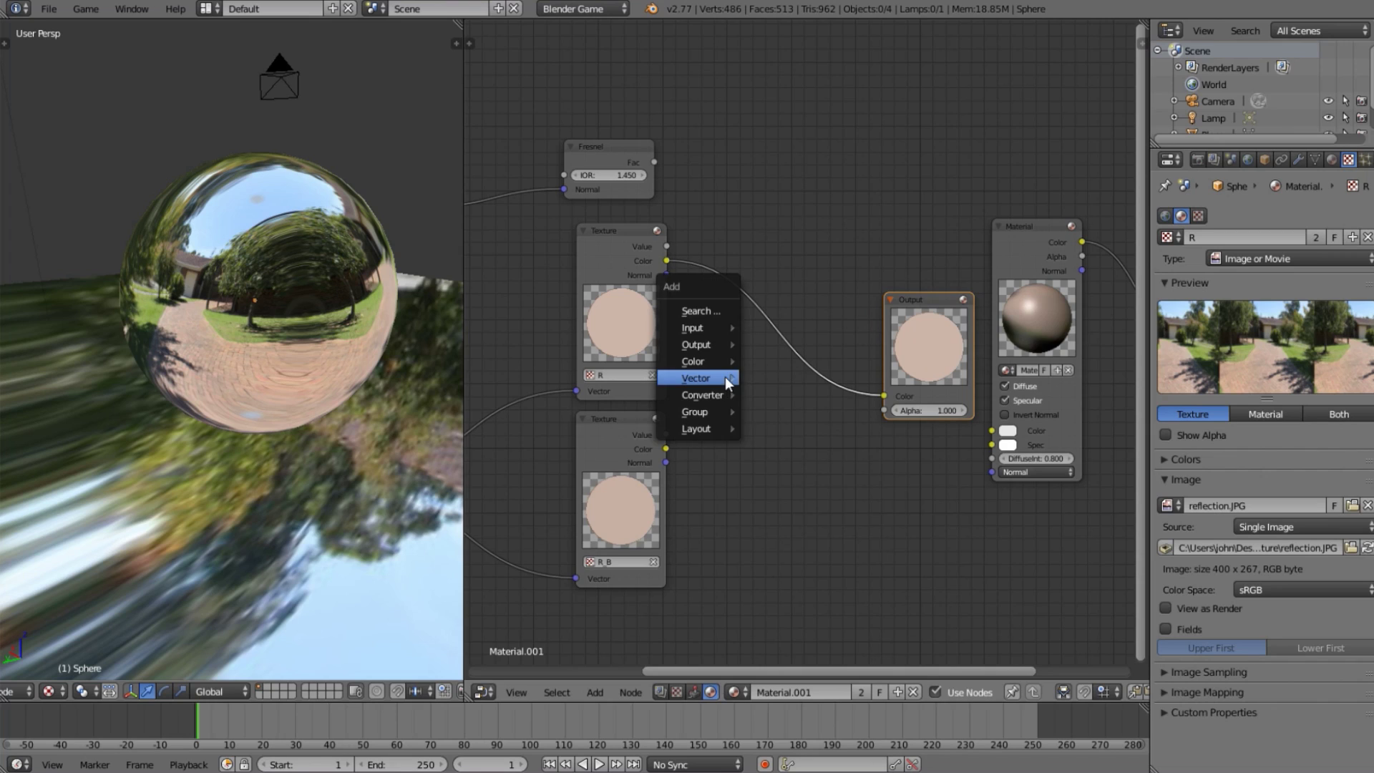
mouse_move(706, 360)
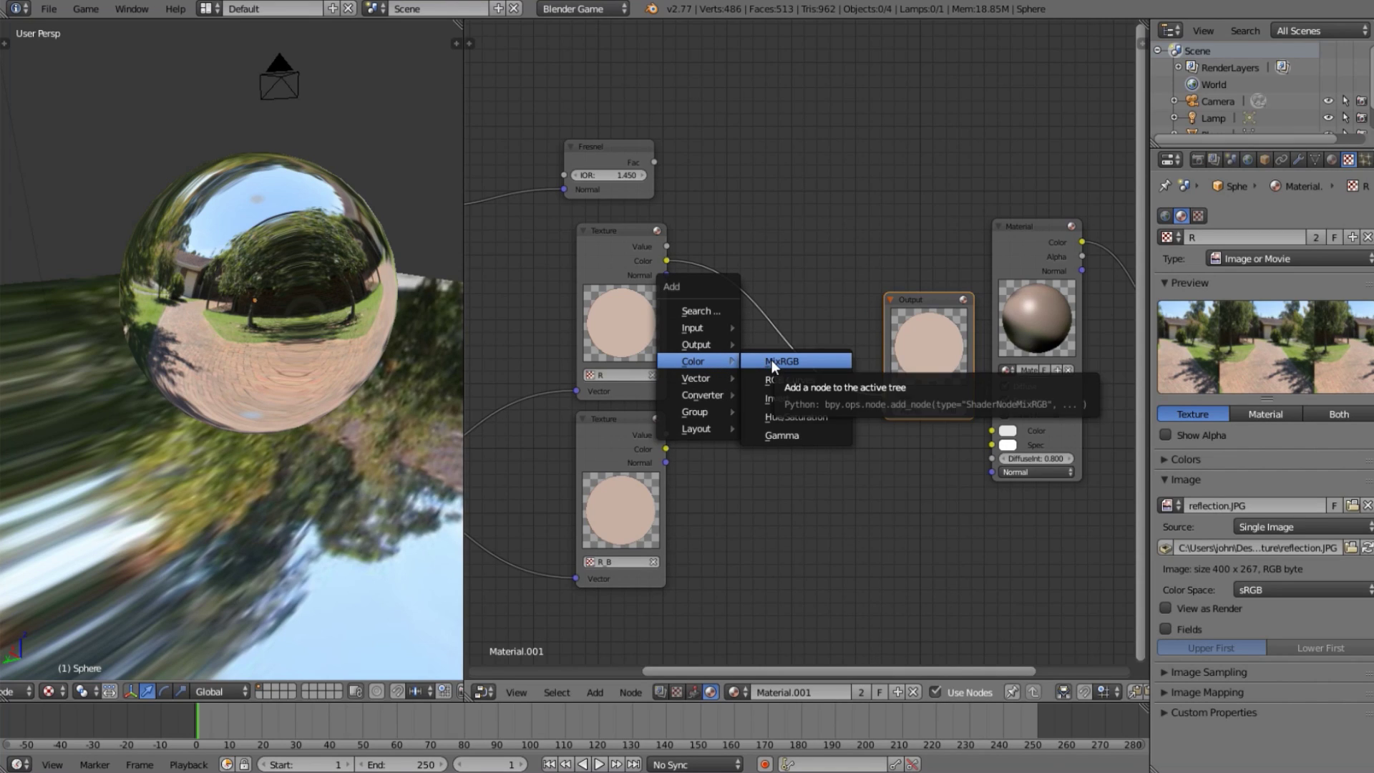
left_click(772, 359)
left_click(742, 320)
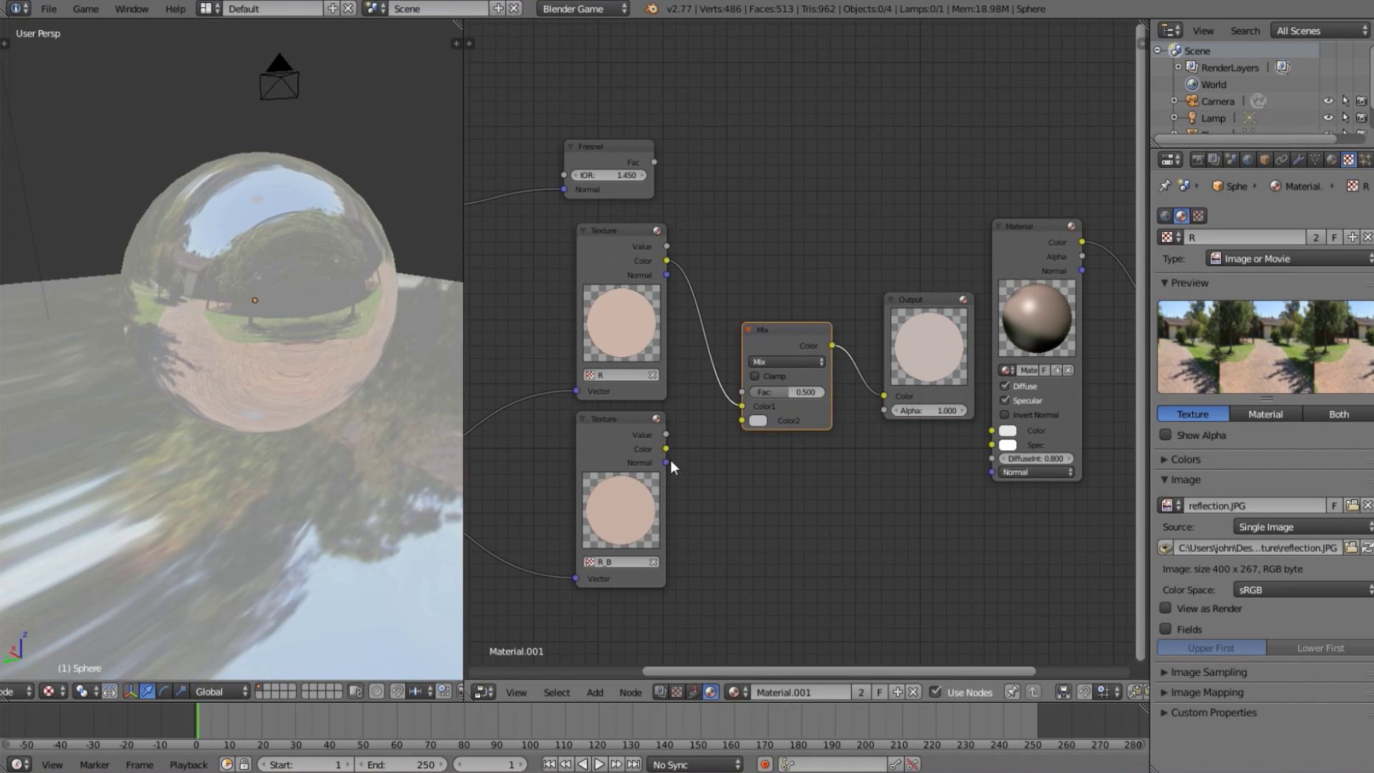
left_click_drag(659, 449, 731, 398)
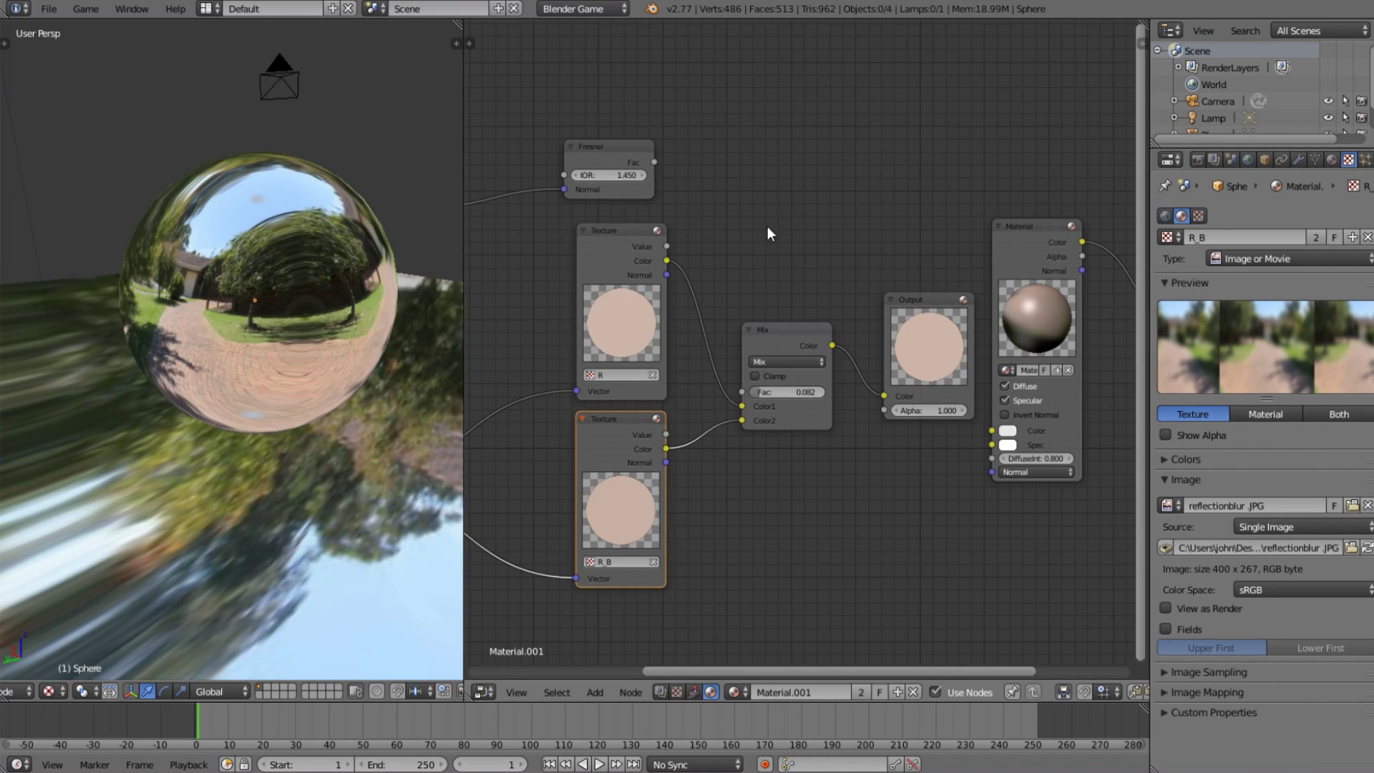
Move the Material node with its Output, and the reflection Output node, further along to make room after the Mix node.
scroll(874, 290, "down", 7)
middle_click_drag(858, 326, 719, 329)
left_click(791, 327)
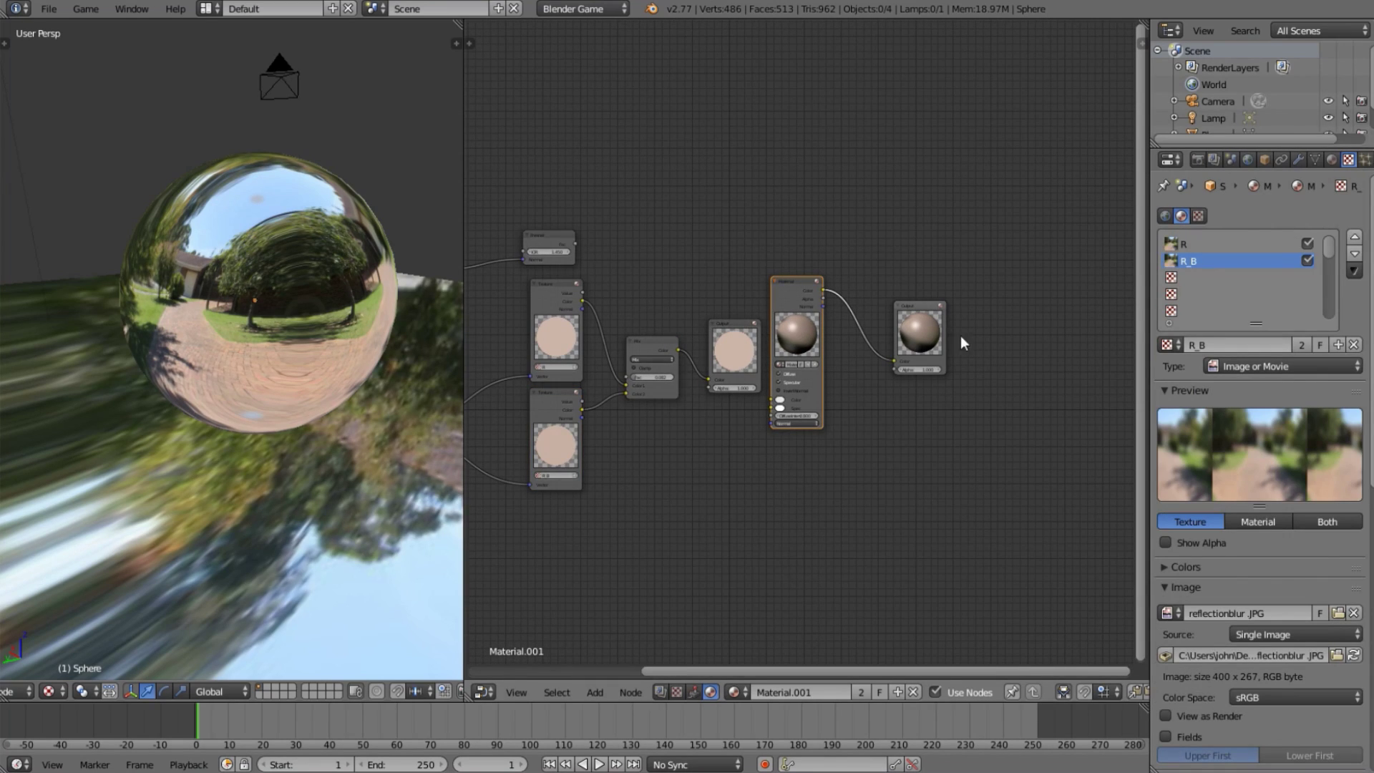
left_click(942, 327, "shift")
left_click_drag(815, 341, 1028, 304)
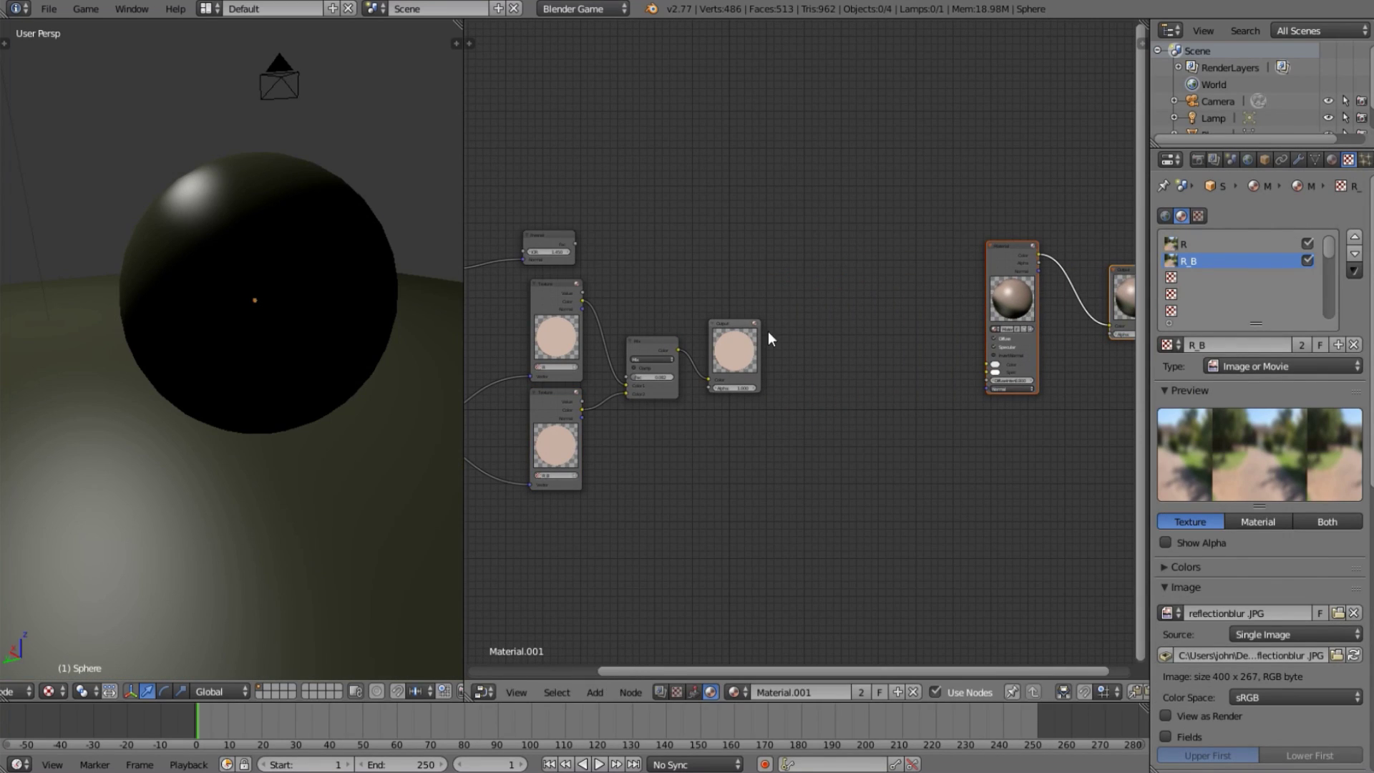
left_click(735, 355)
left_click_drag(720, 350, 856, 286)
Connect the Fresnel node's Fac output to the Mix node's Fac input and move the Mix node closer to the Output.
scroll(663, 285, "up", 5)
middle_click_drag(691, 290, 863, 339)
scroll(887, 358, "up", 1)
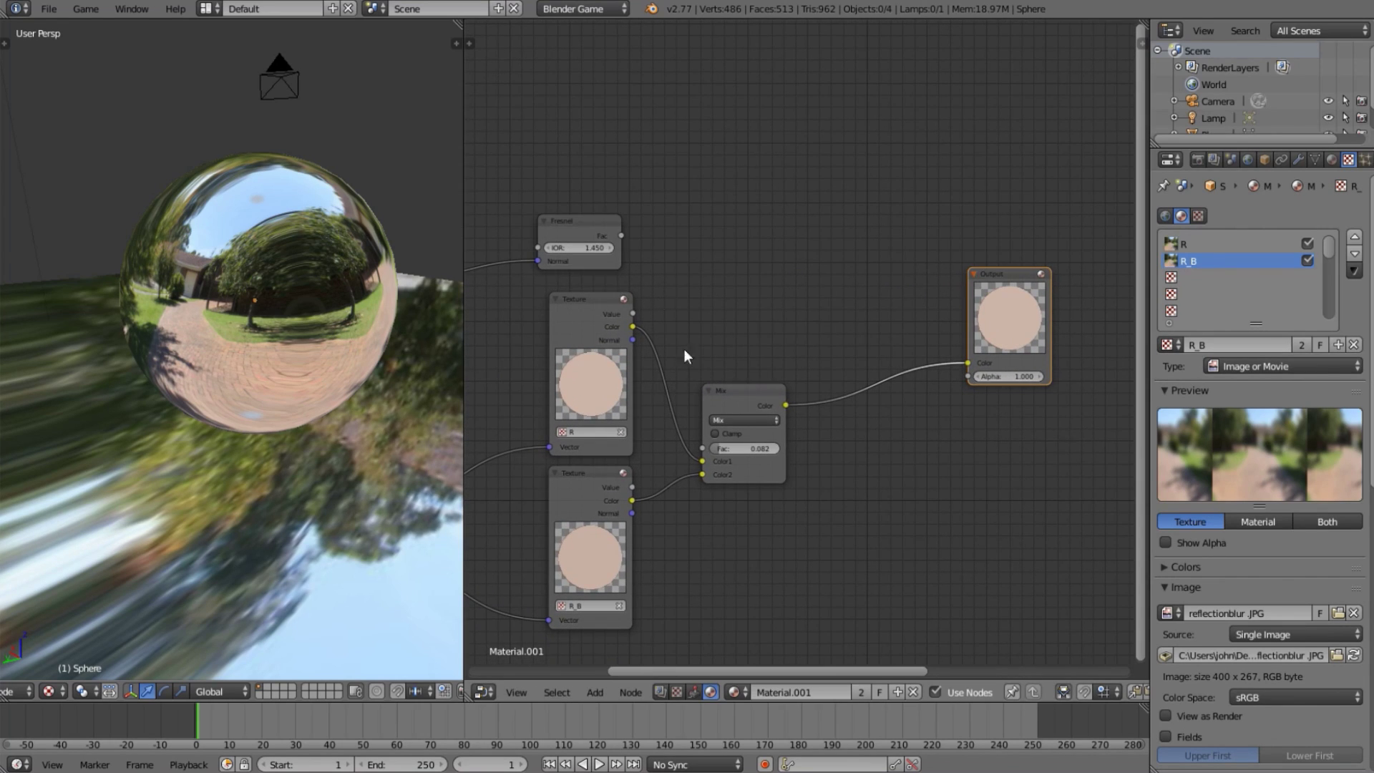
left_click_drag(622, 236, 715, 448)
left_click_drag(745, 400, 789, 372)
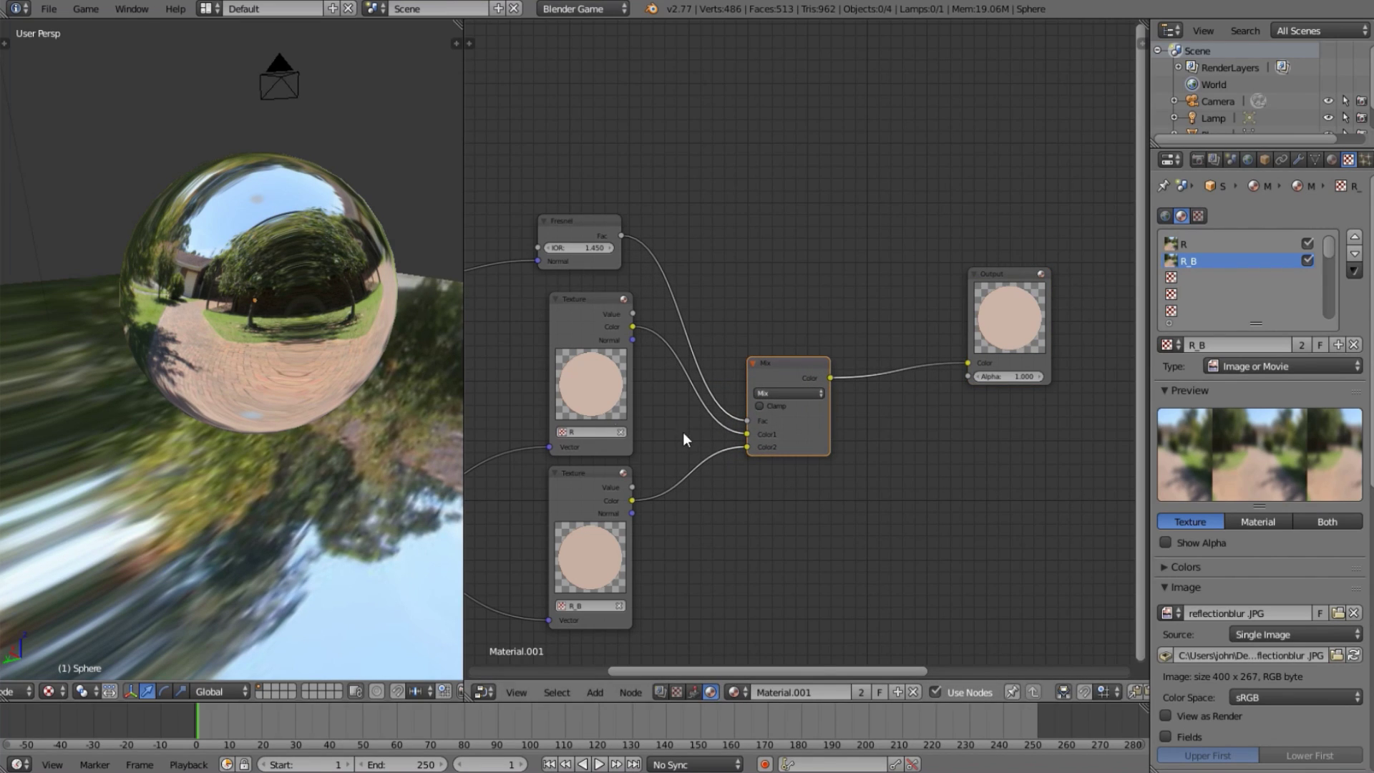
Swap the Mix node's colour inputs so the R_B texture feeds Color1 and the R texture feeds Color2.
scroll(683, 435, "up", 1)
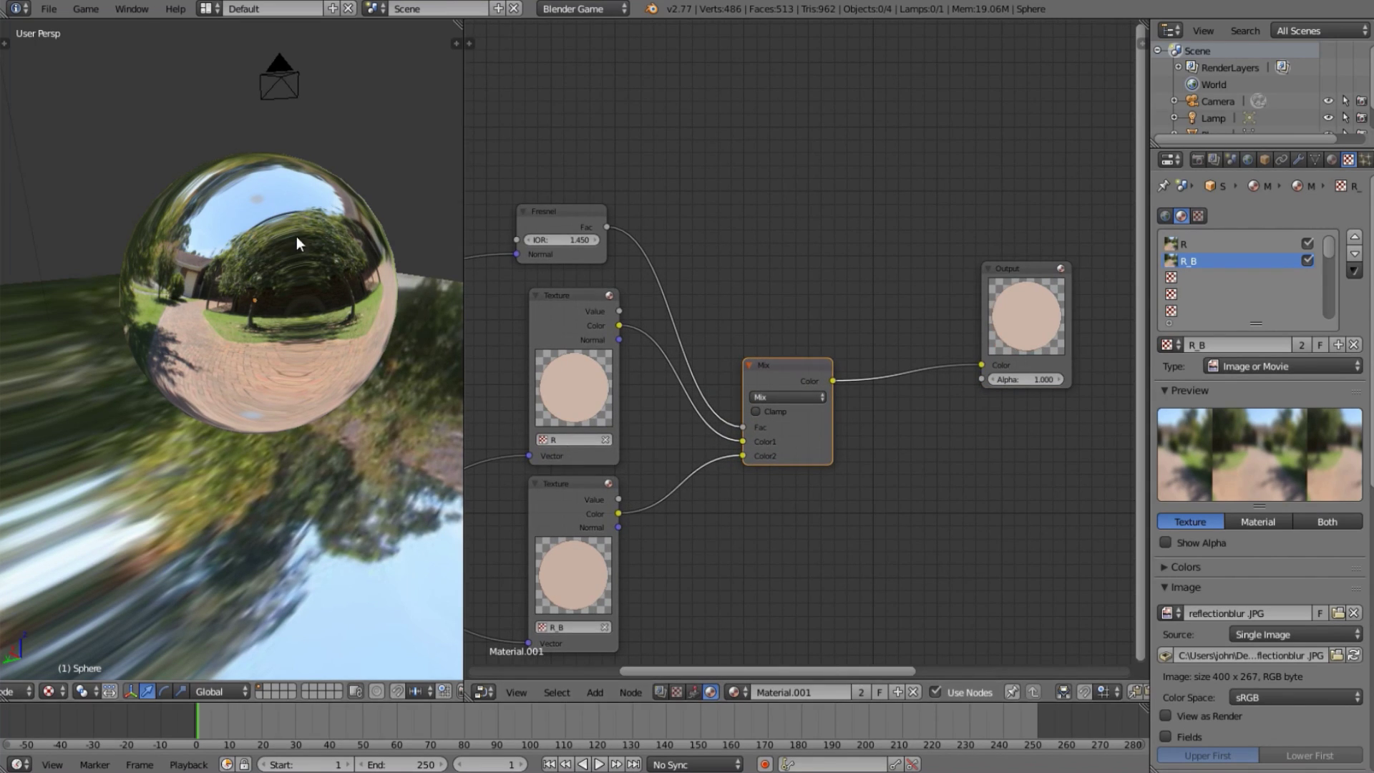
middle_click_drag(398, 259, 380, 325, "shift")
scroll(261, 291, "up", 2)
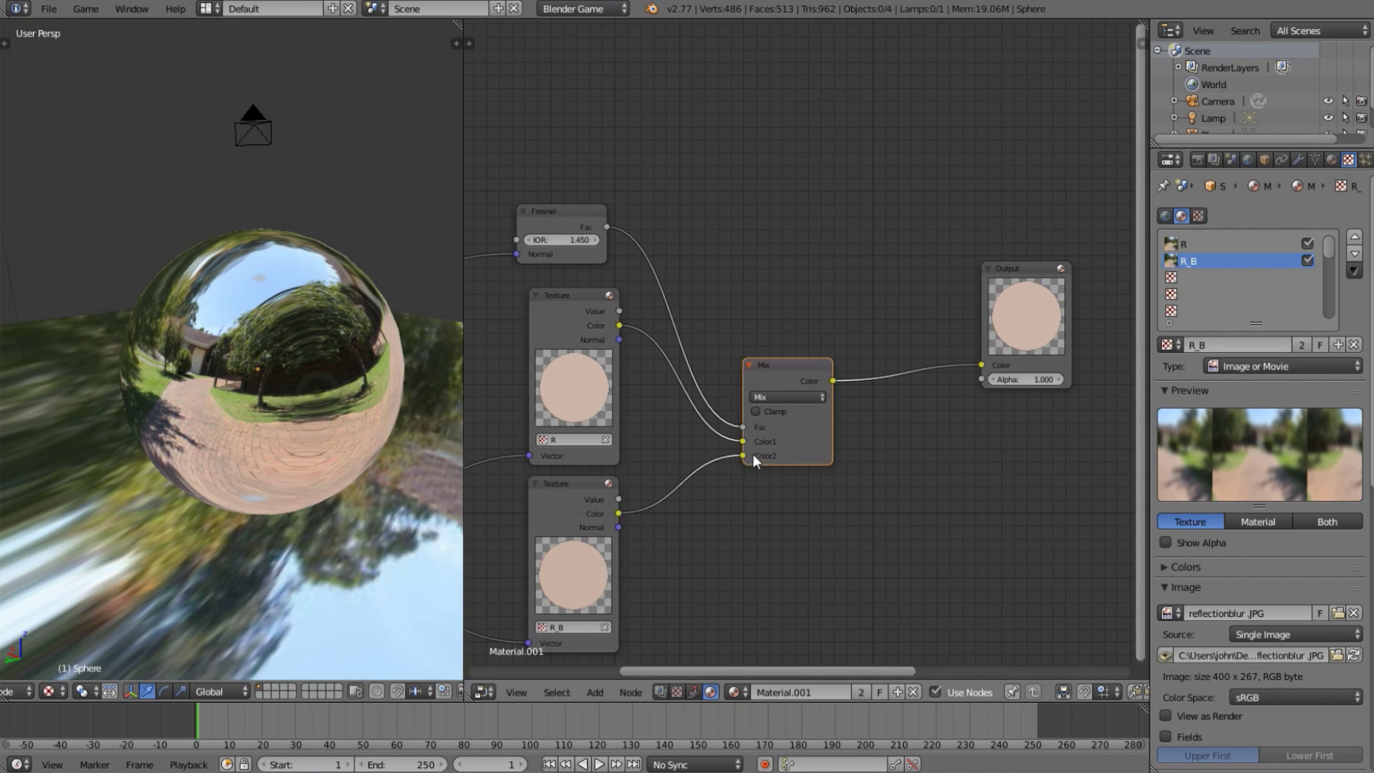
left_click_drag(742, 452, 769, 418)
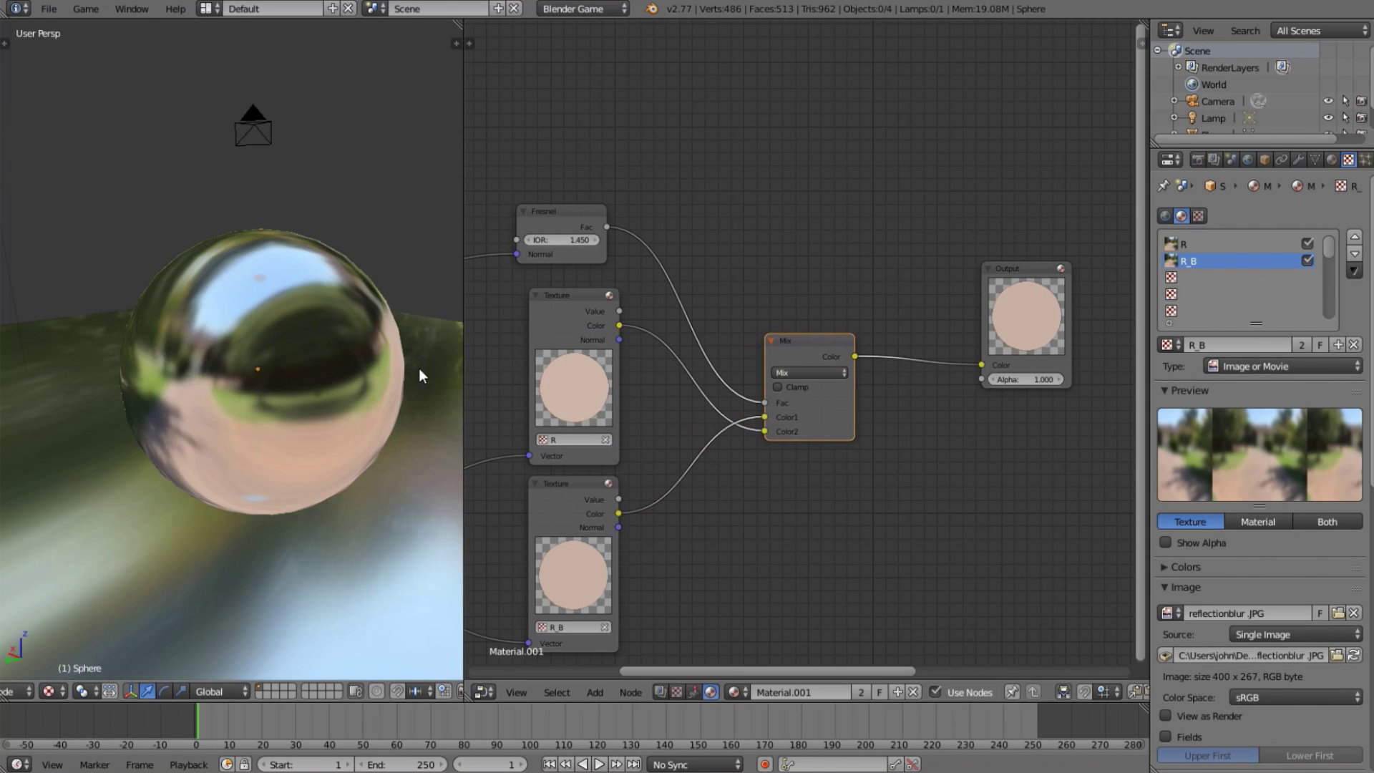
Examine the blurred and sharp reflections at the sphere's centre and edges from close up, far away and other angles.
key("shift+f")
key("w")
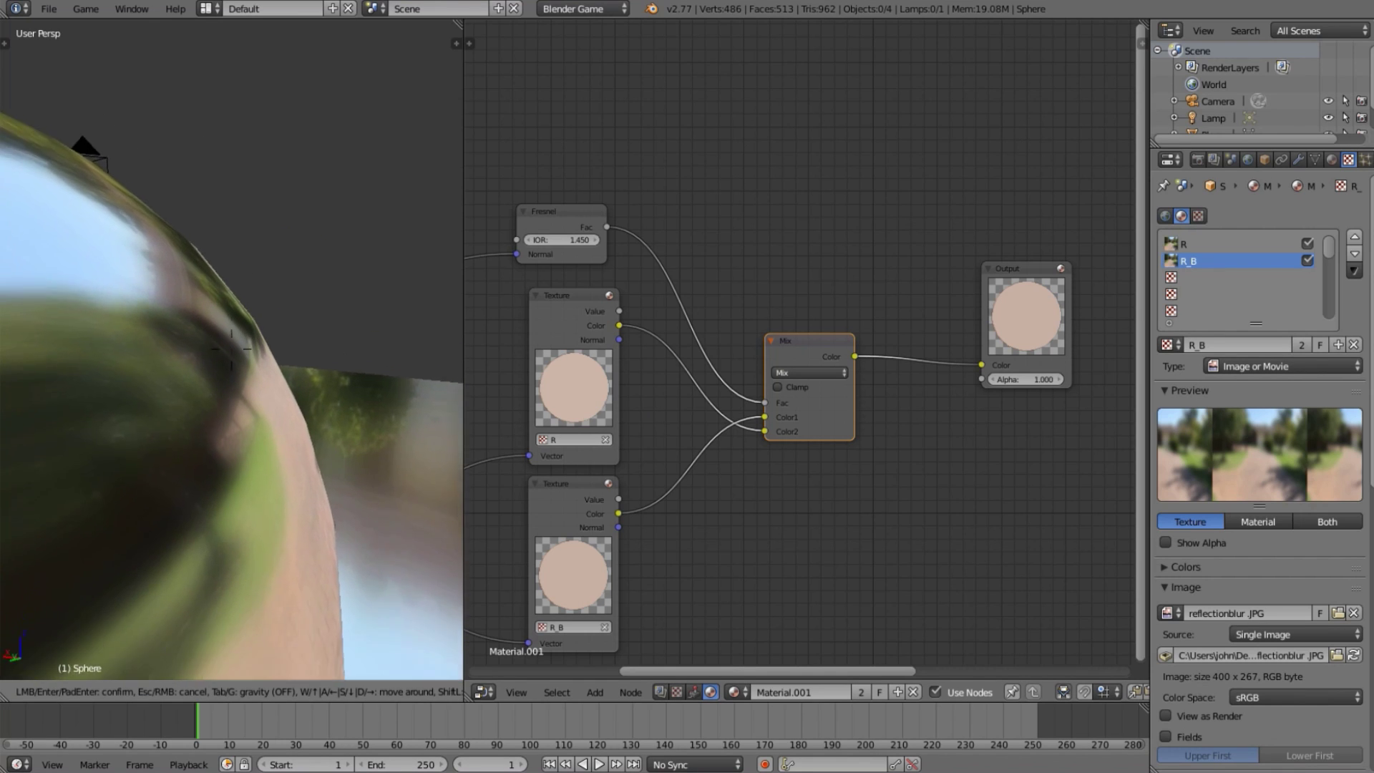
key("s")
key("w")
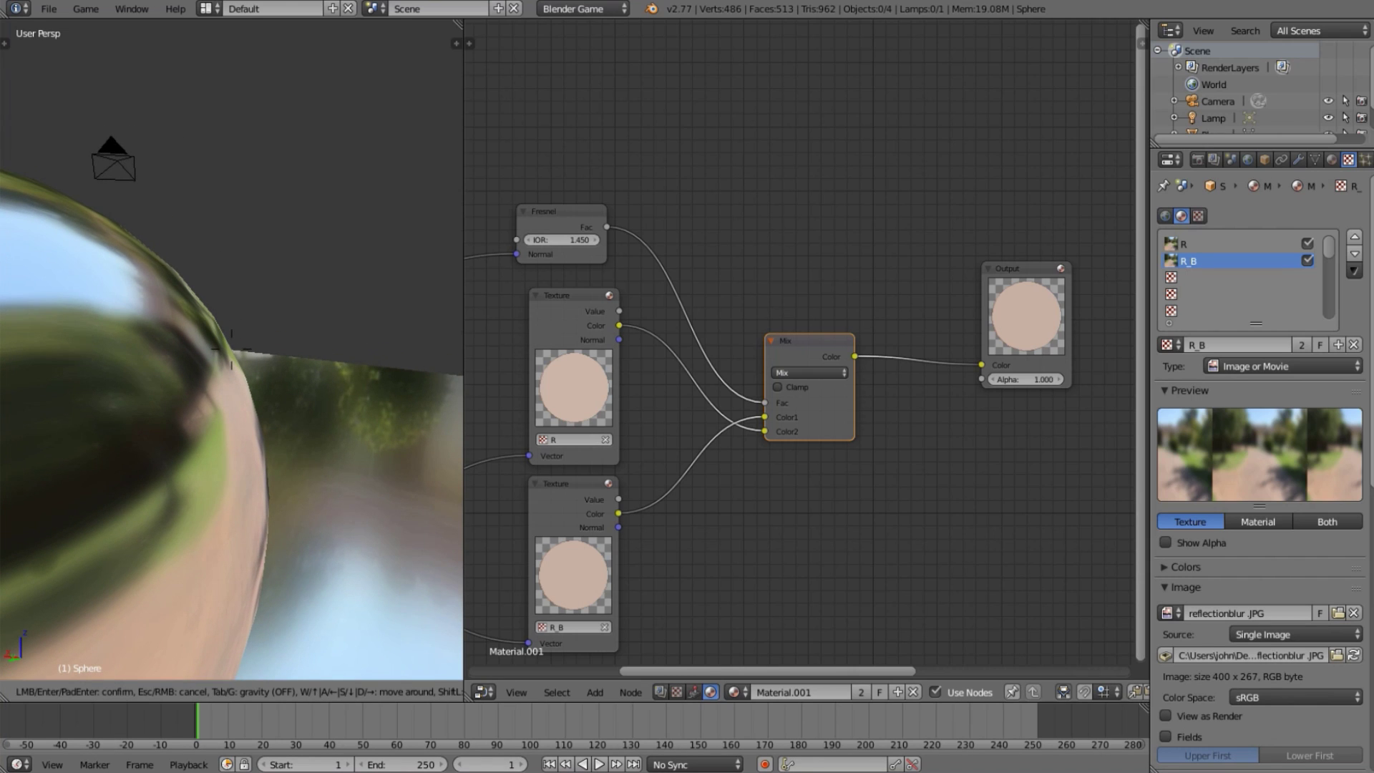
left_click(214, 352)
scroll(221, 386, "down", 3)
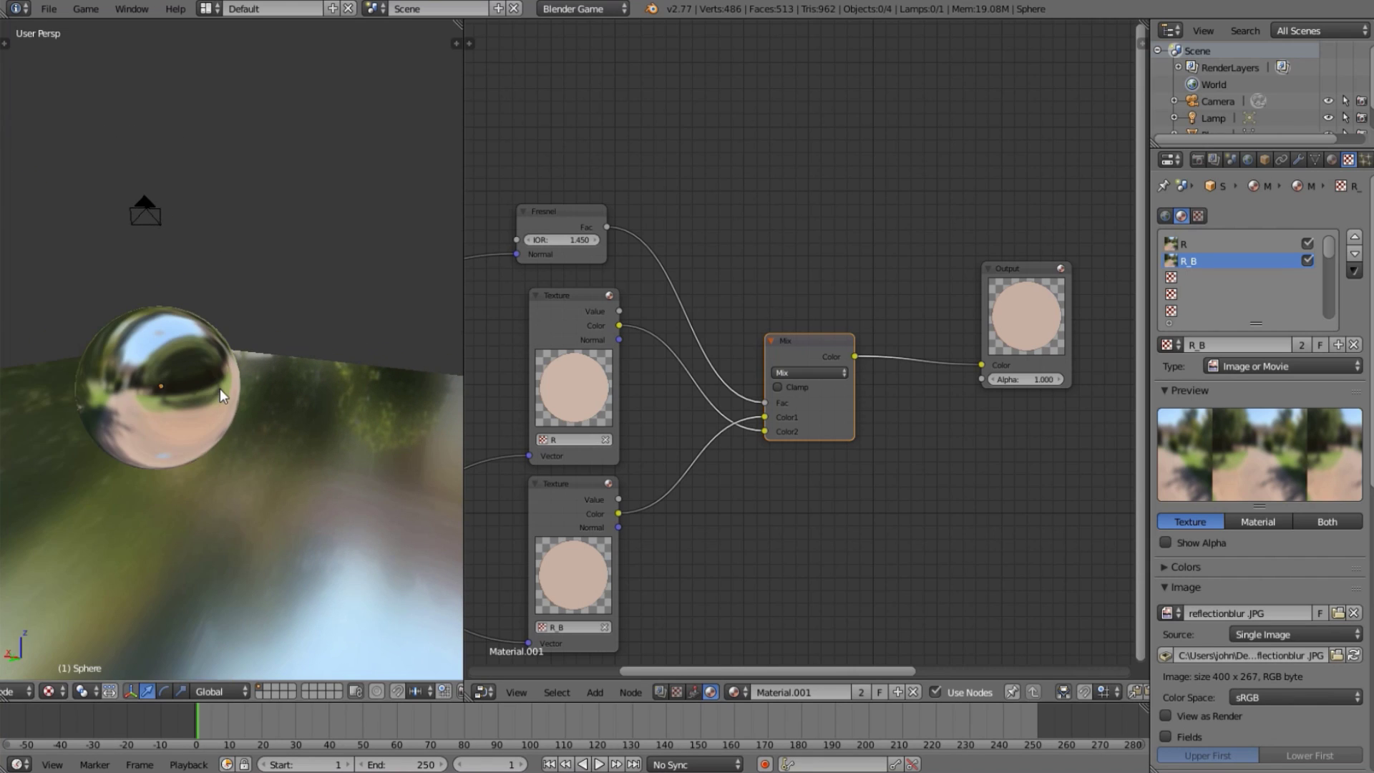
scroll(203, 382, "up", 4)
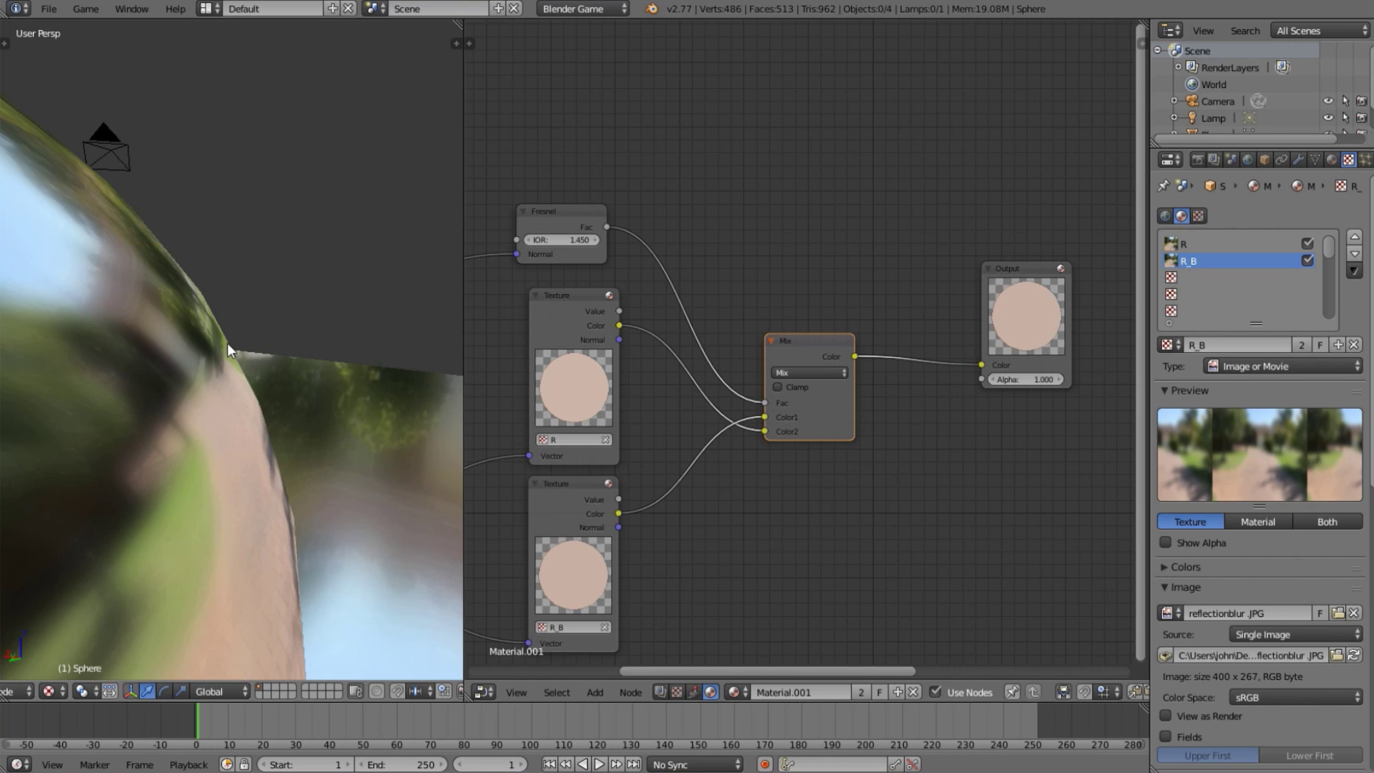
scroll(215, 363, "down", 5)
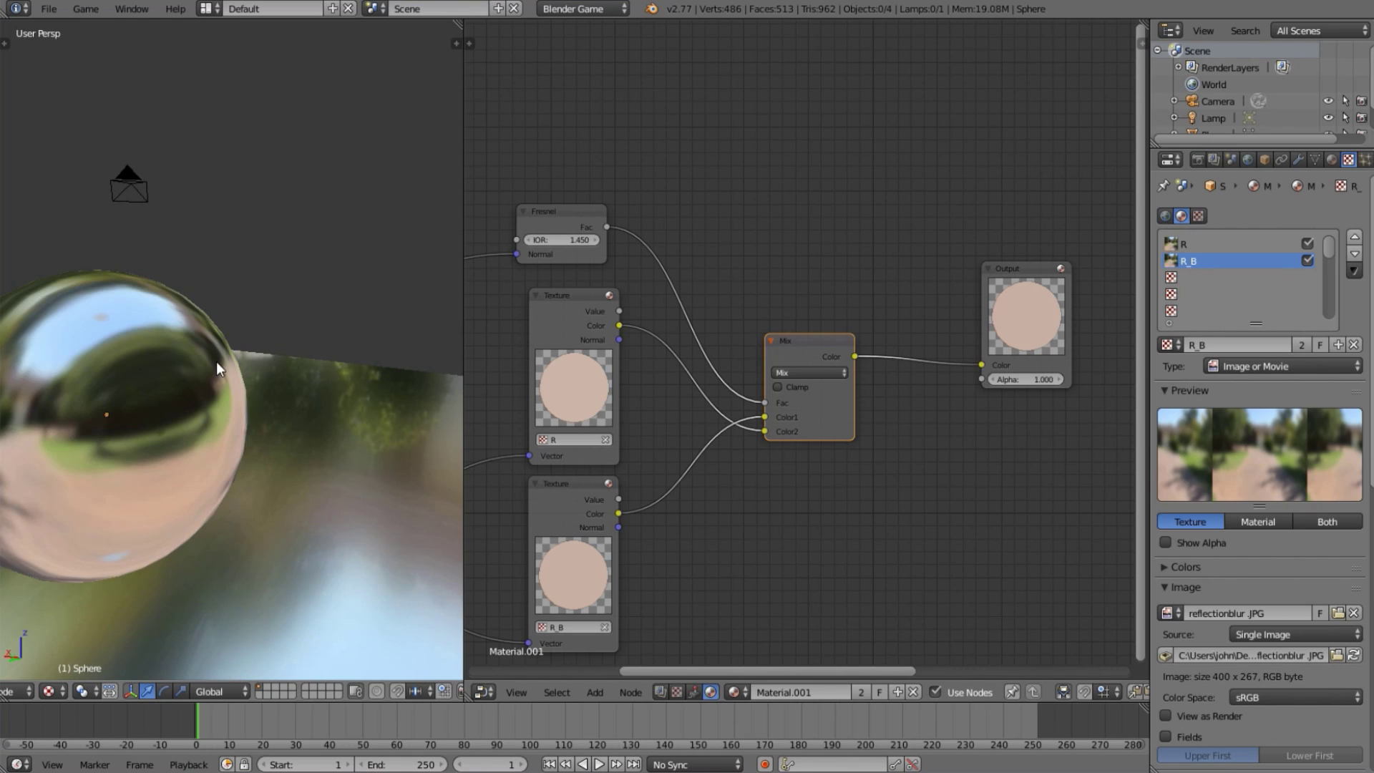
scroll(179, 354, "down", 2)
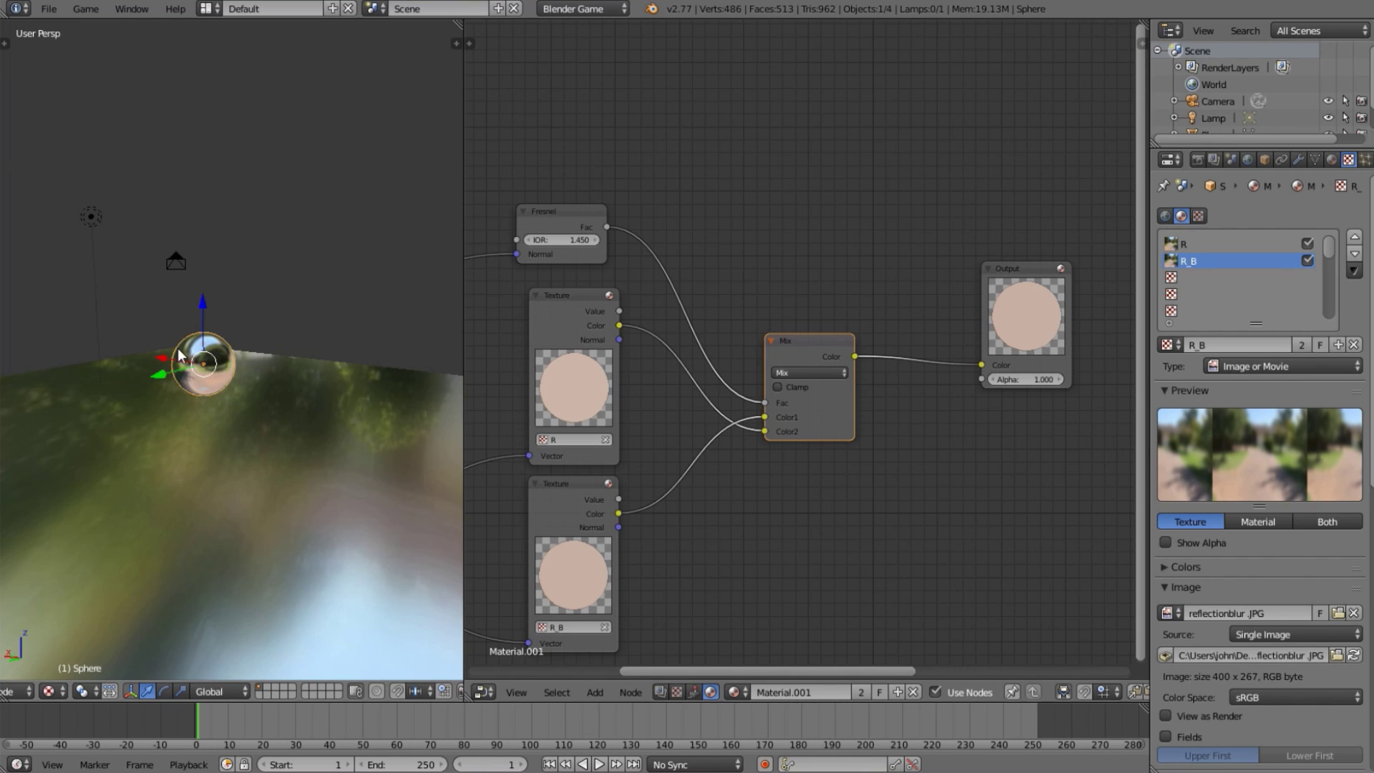
scroll(178, 348, "up", 9)
key("a")
middle_click_drag(212, 353, 239, 367)
Move the Geometry node closer to the Fresnel node.
scroll(252, 496, "down", 3)
middle_click_drag(501, 286, 704, 302)
scroll(630, 305, "down", 1)
left_click(574, 311)
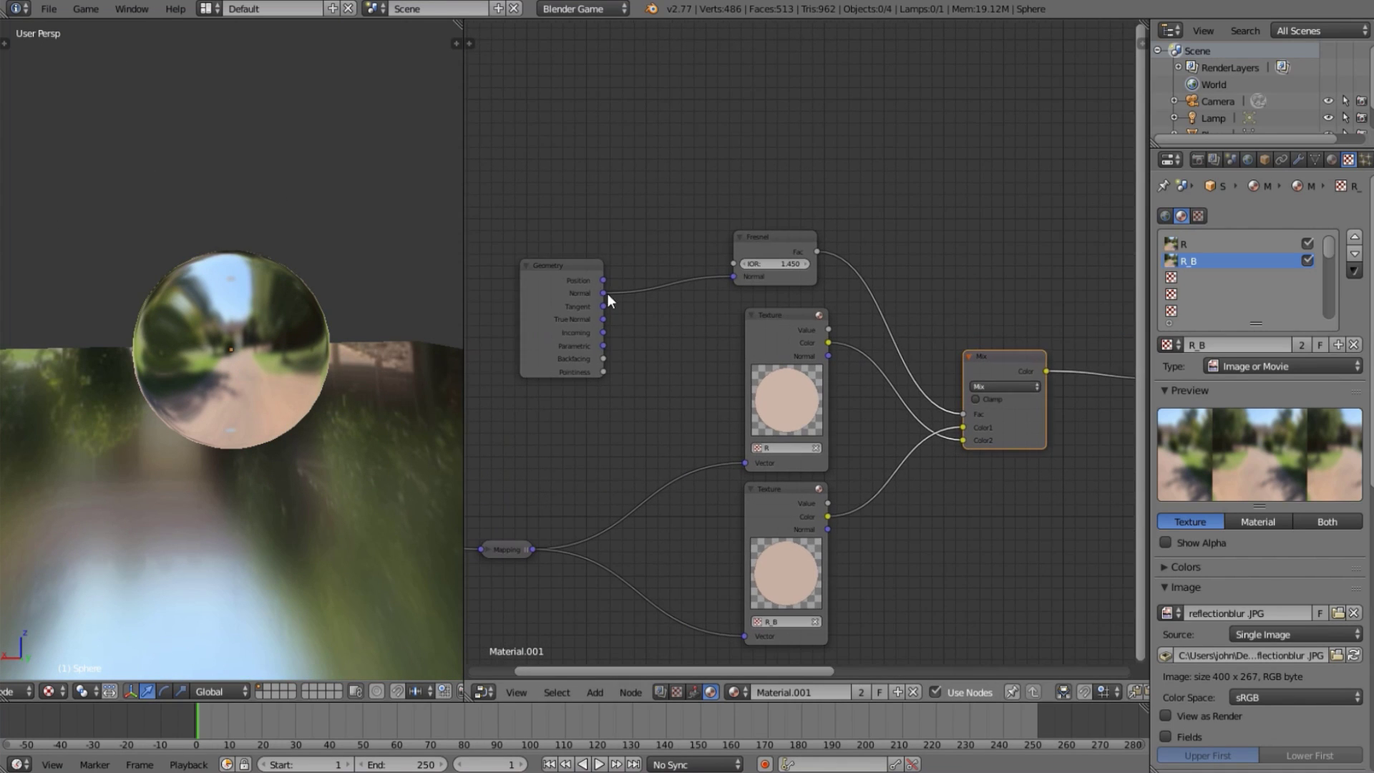
left_click_drag(574, 312, 632, 298)
Inspect the sphere's reflection from another angle and move the reflection Output node further from the Mix node.
scroll(379, 358, "down", 3)
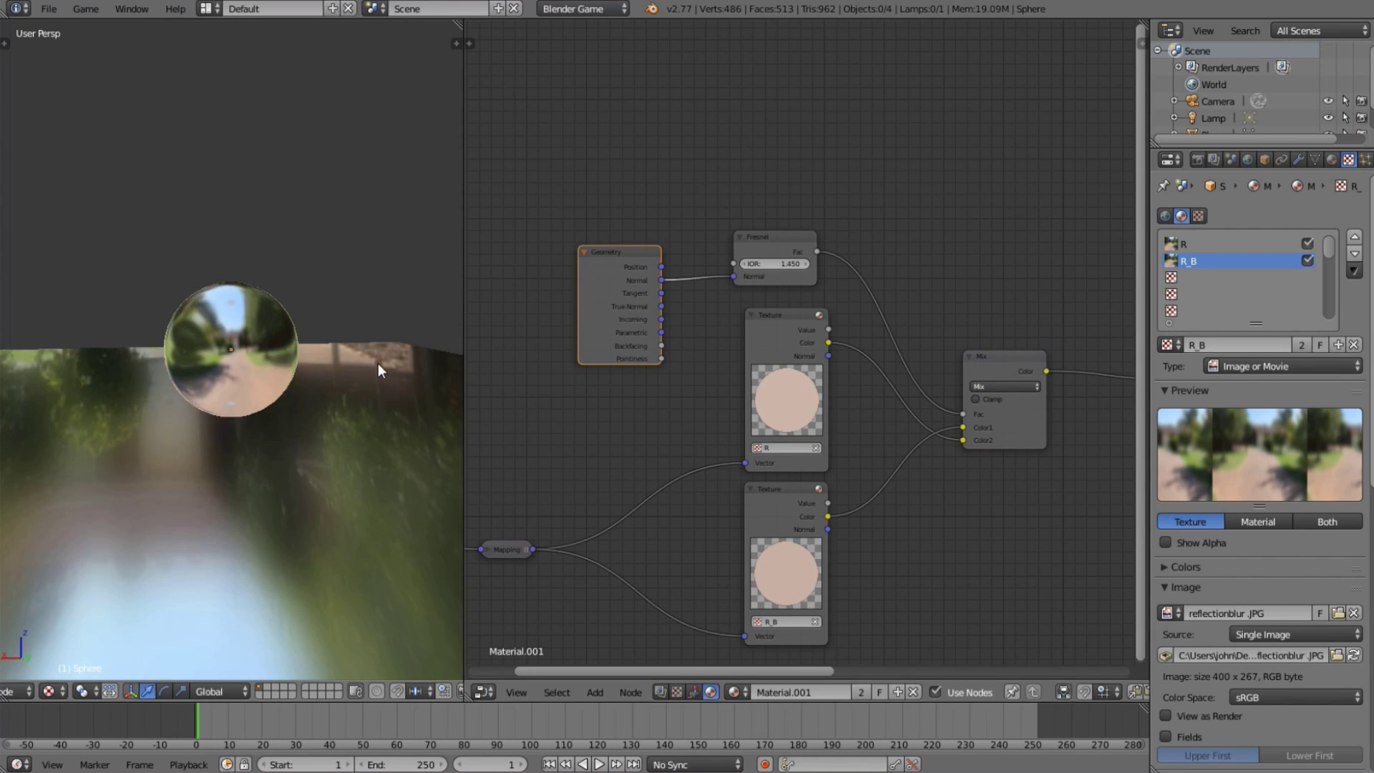
middle_click_drag(380, 358, 187, 393)
scroll(186, 394, "up", 8)
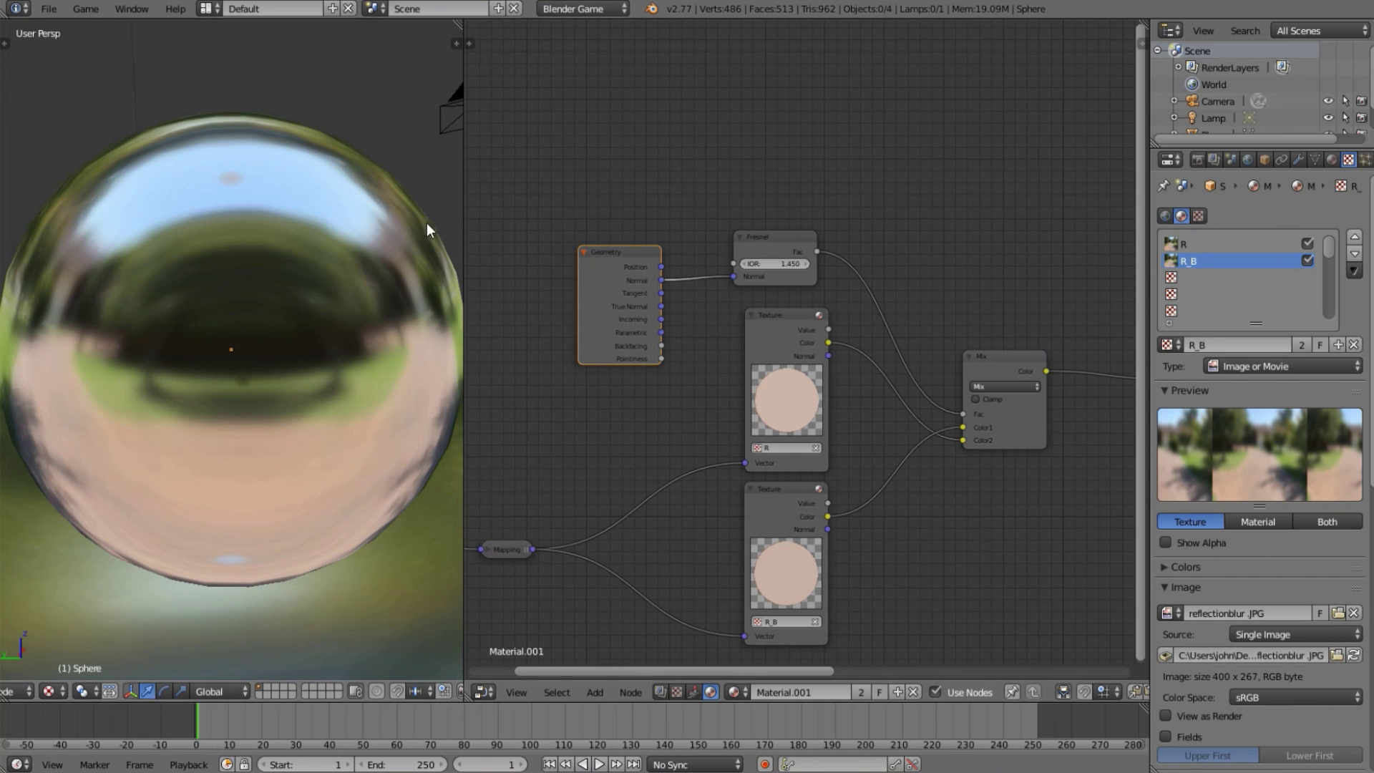
scroll(414, 226, "down", 5)
middle_click_drag(243, 307, 368, 414)
scroll(1003, 475, "down", 2)
middle_click_drag(1002, 476, 756, 515)
left_click_drag(885, 376, 1000, 367)
Insert a second MixRGB node on the link between the first Mix node and the Output node.
middle_click_drag(286, 408, 356, 281)
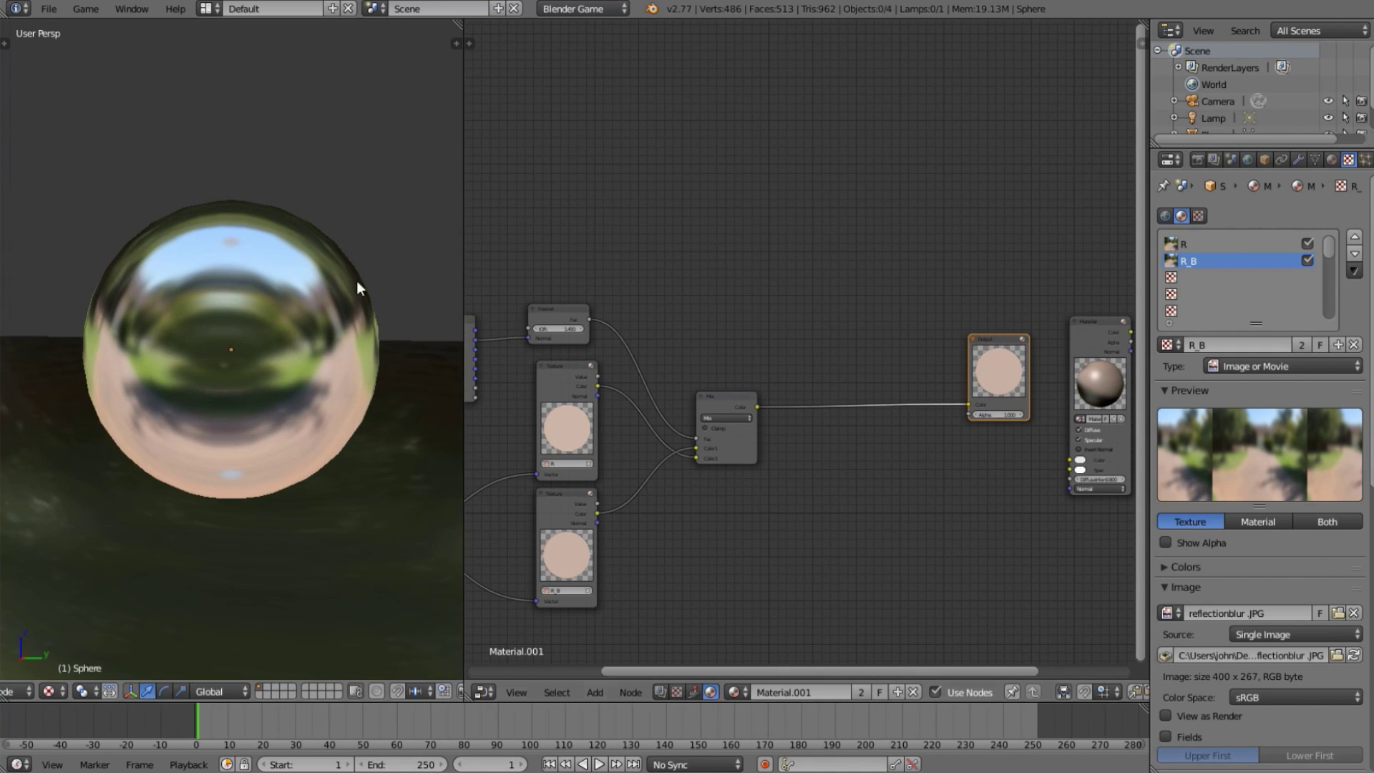
scroll(791, 380, "up", 1)
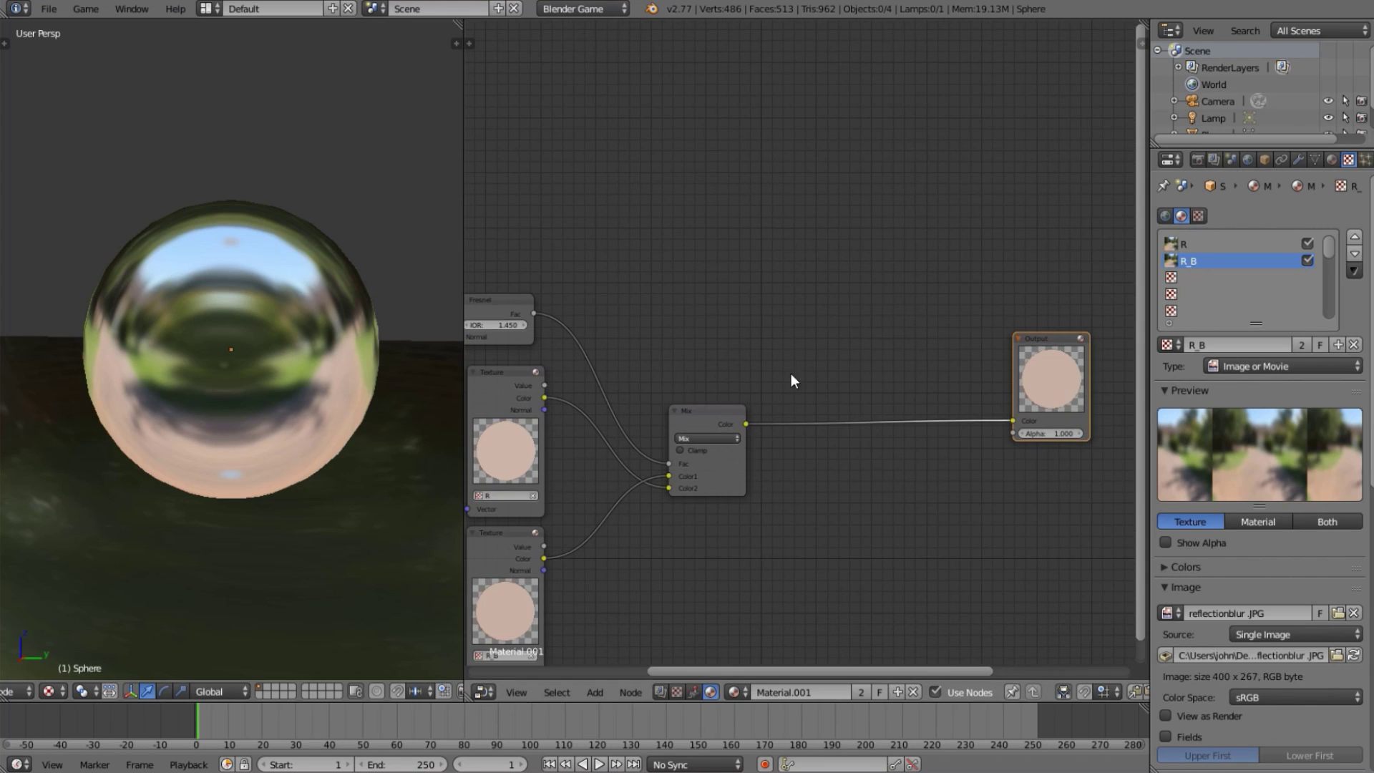
key("shift+a")
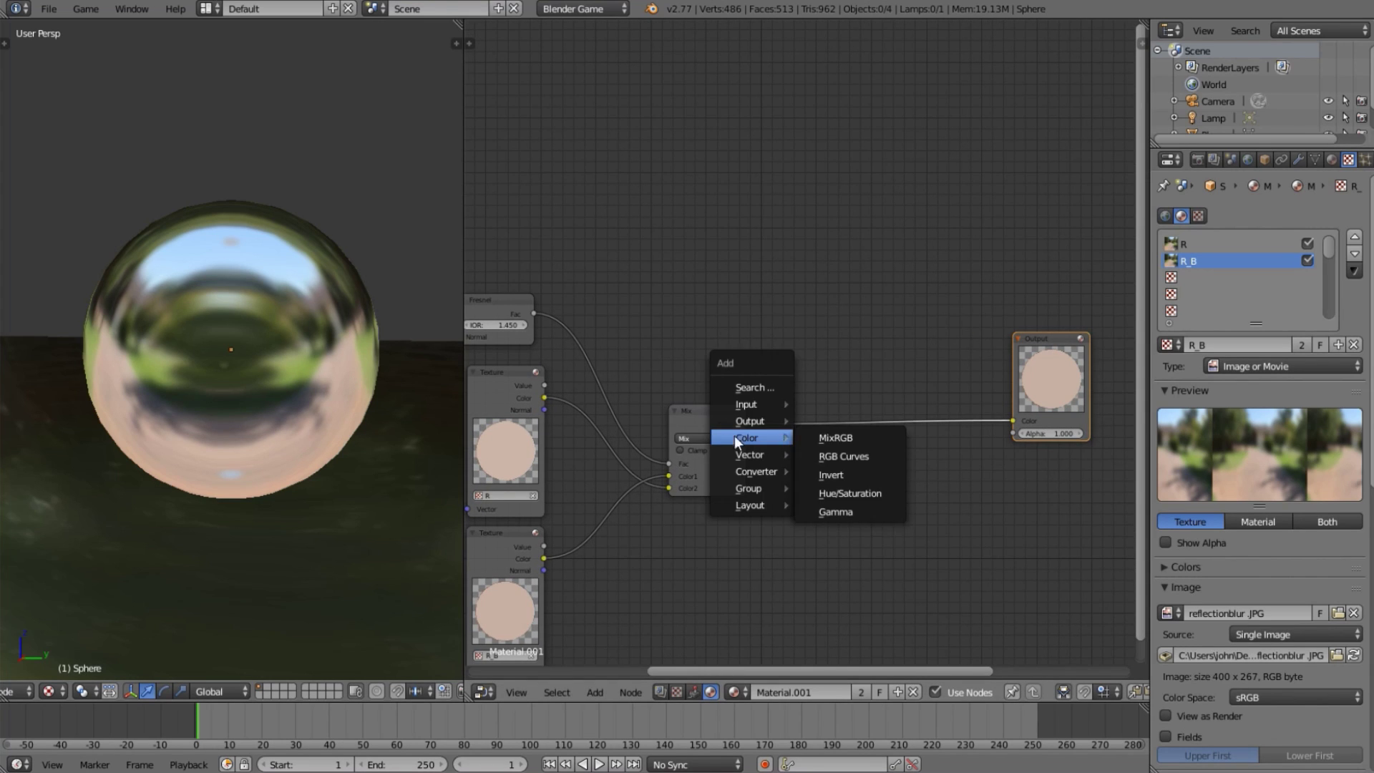
mouse_move(777, 437)
left_click(835, 437)
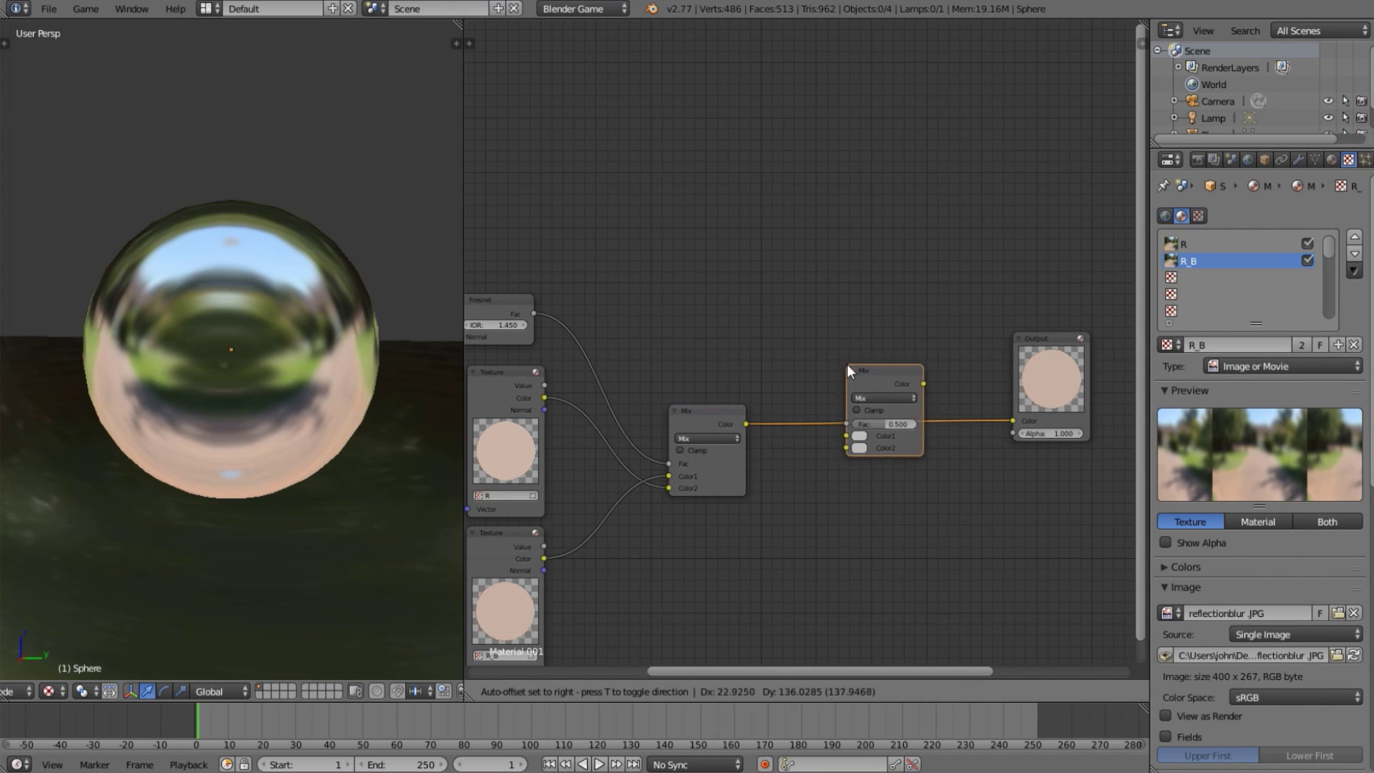
left_click(869, 352)
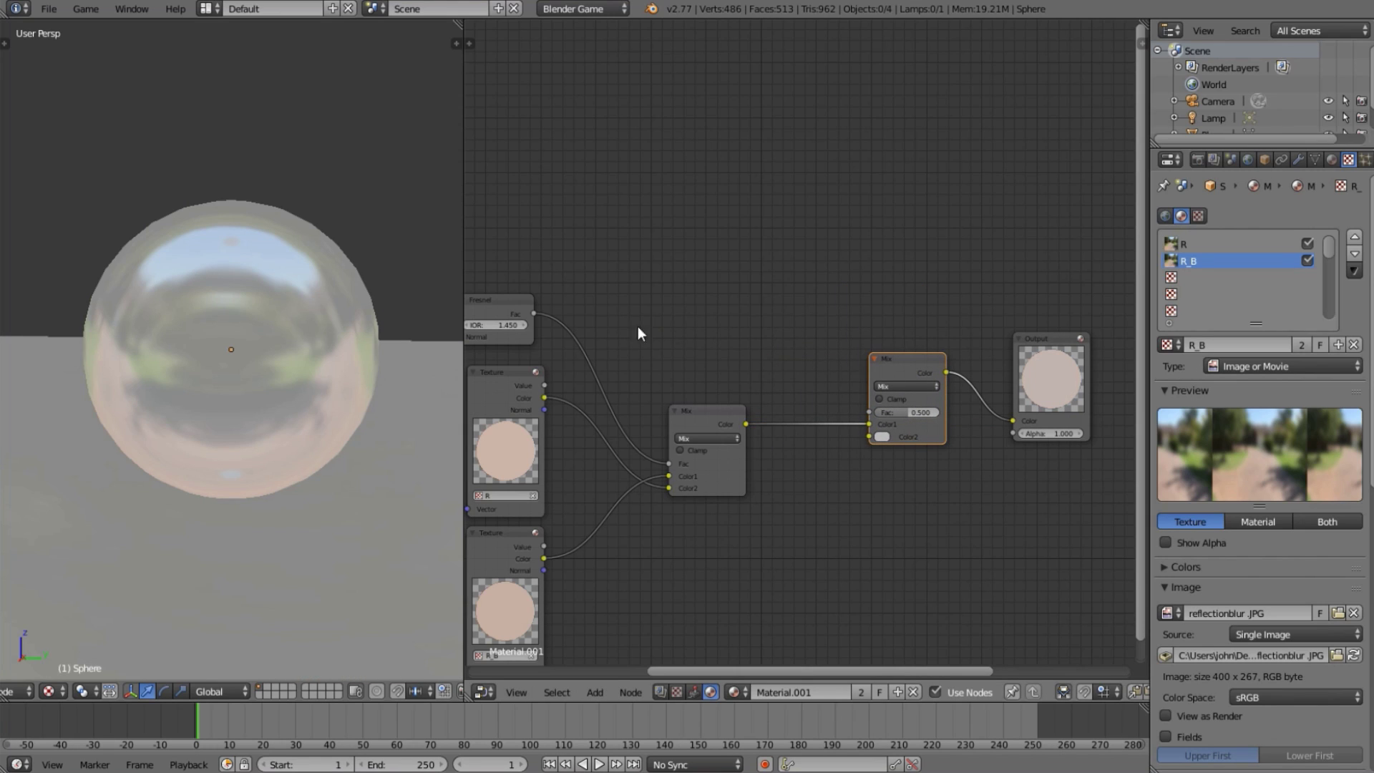
left_click_drag(899, 372, 875, 373)
scroll(787, 333, "up", 4)
key("shift+a")
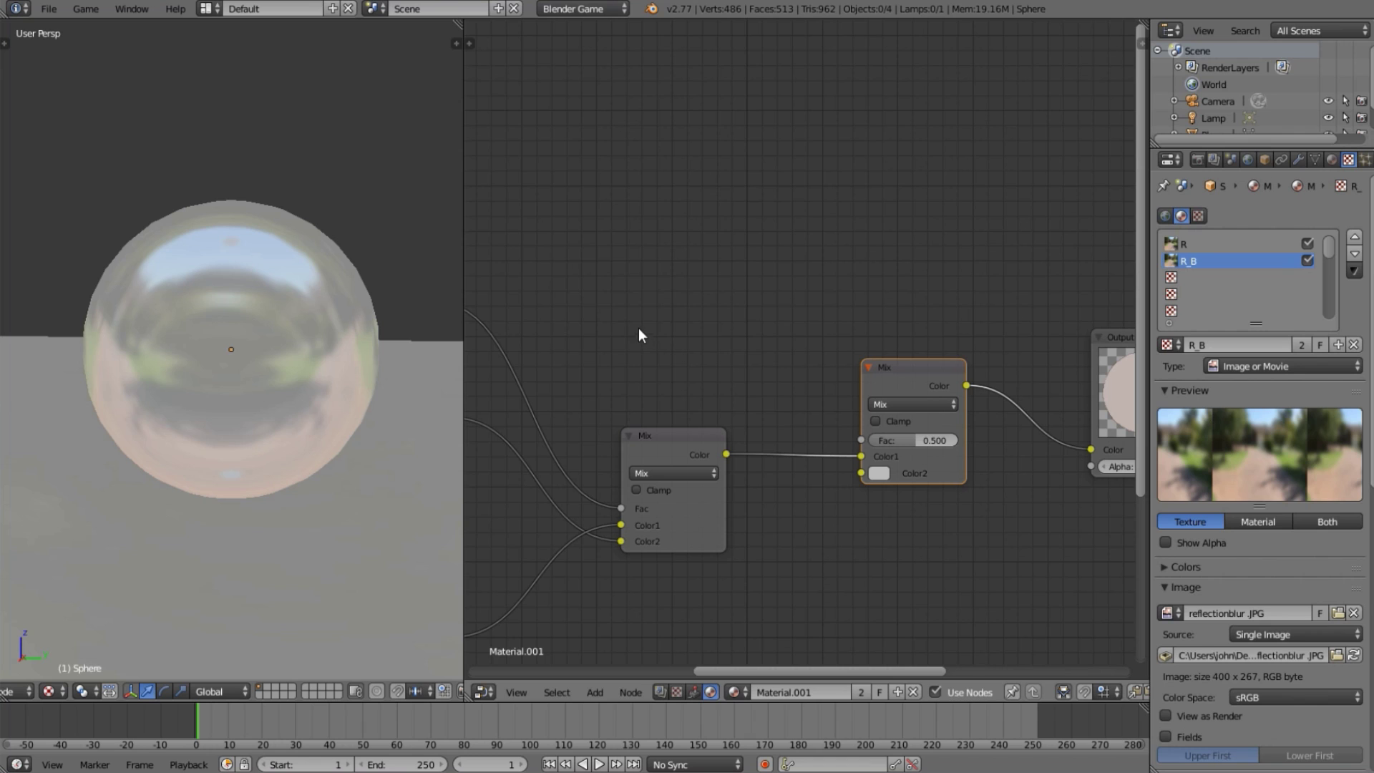
key("shift+a")
mouse_move(638, 327)
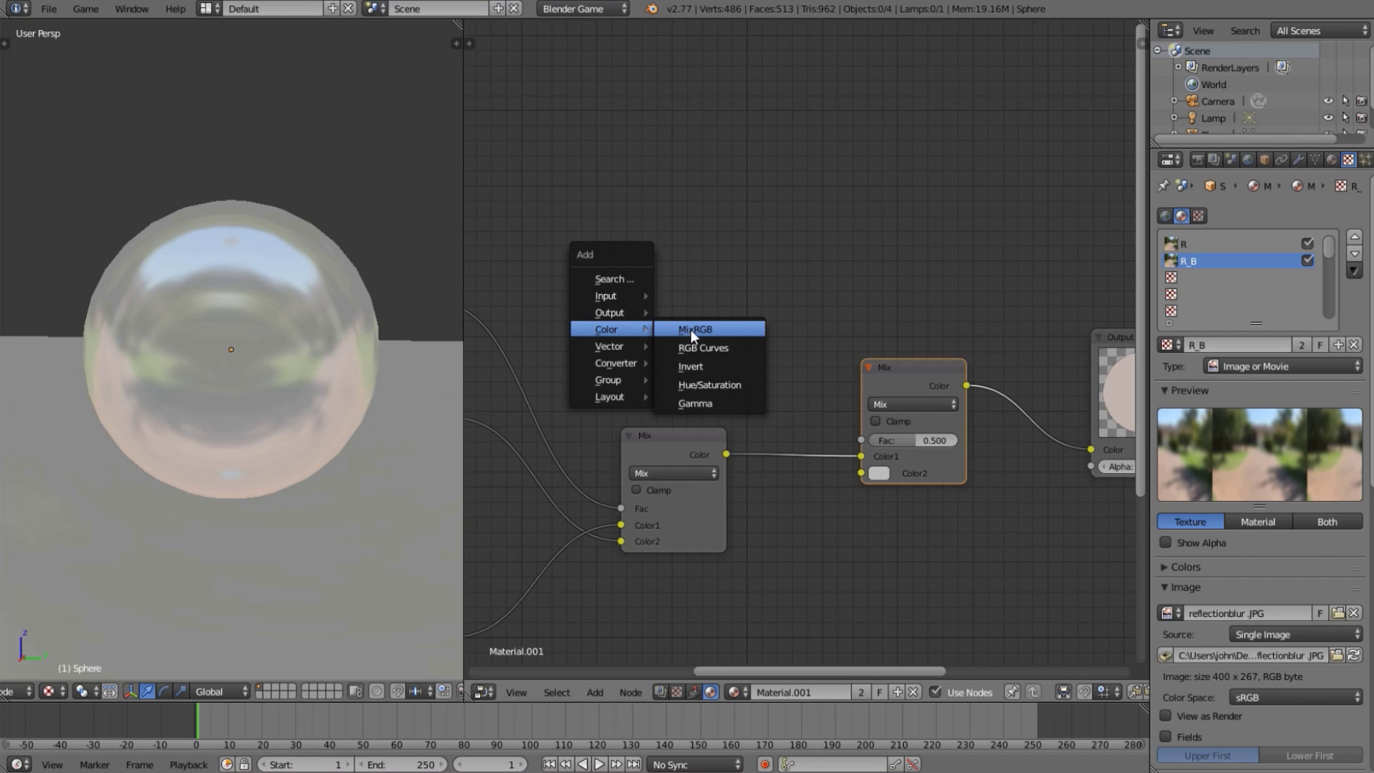
key("Escape")
Move the second Mix node closer to the Output and connect the Fresnel node's Fac output to its Fac input.
scroll(730, 405, "down", 2)
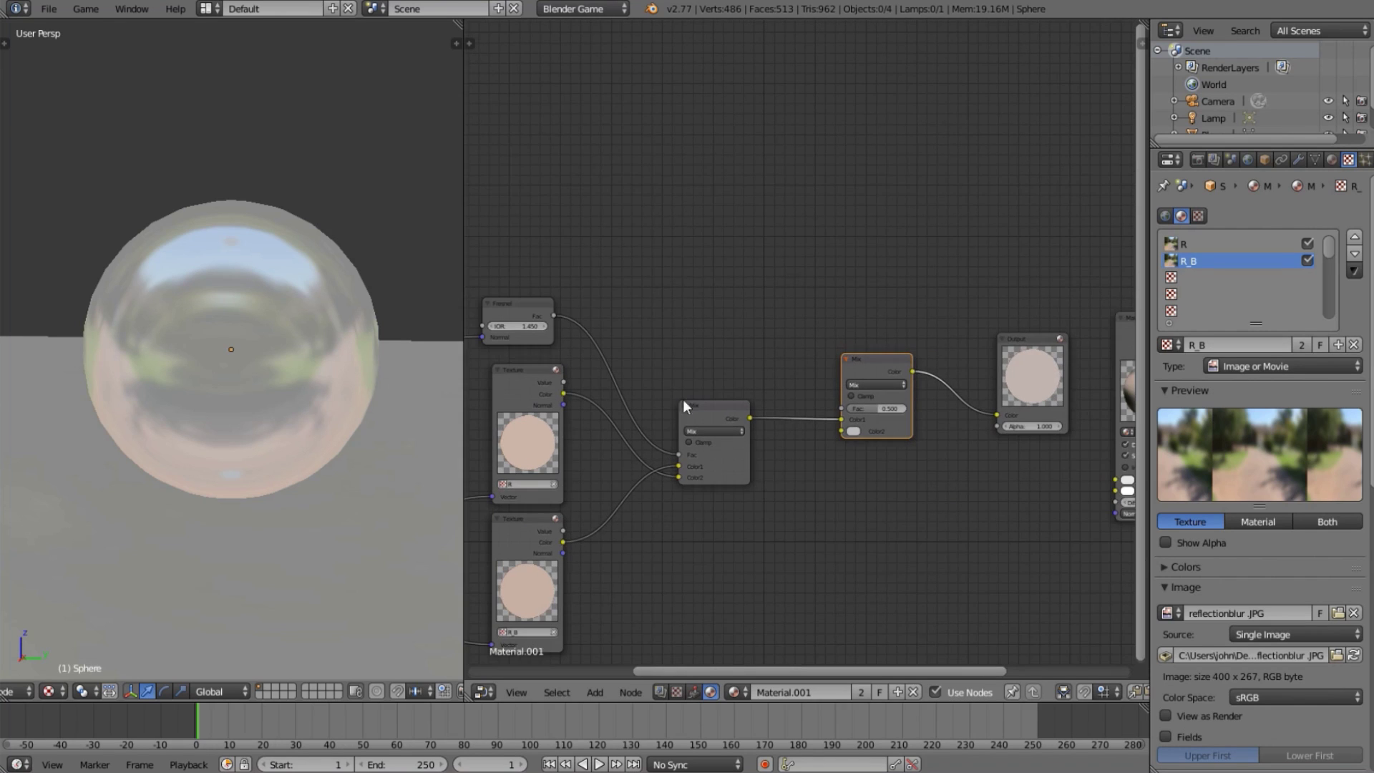
key("g")
left_click(579, 310)
mouse_move(558, 317)
left_mouse_down()
mouse_move(506, 194)
mouse_move(818, 425)
mouse_move(869, 402)
left_mouse_up()
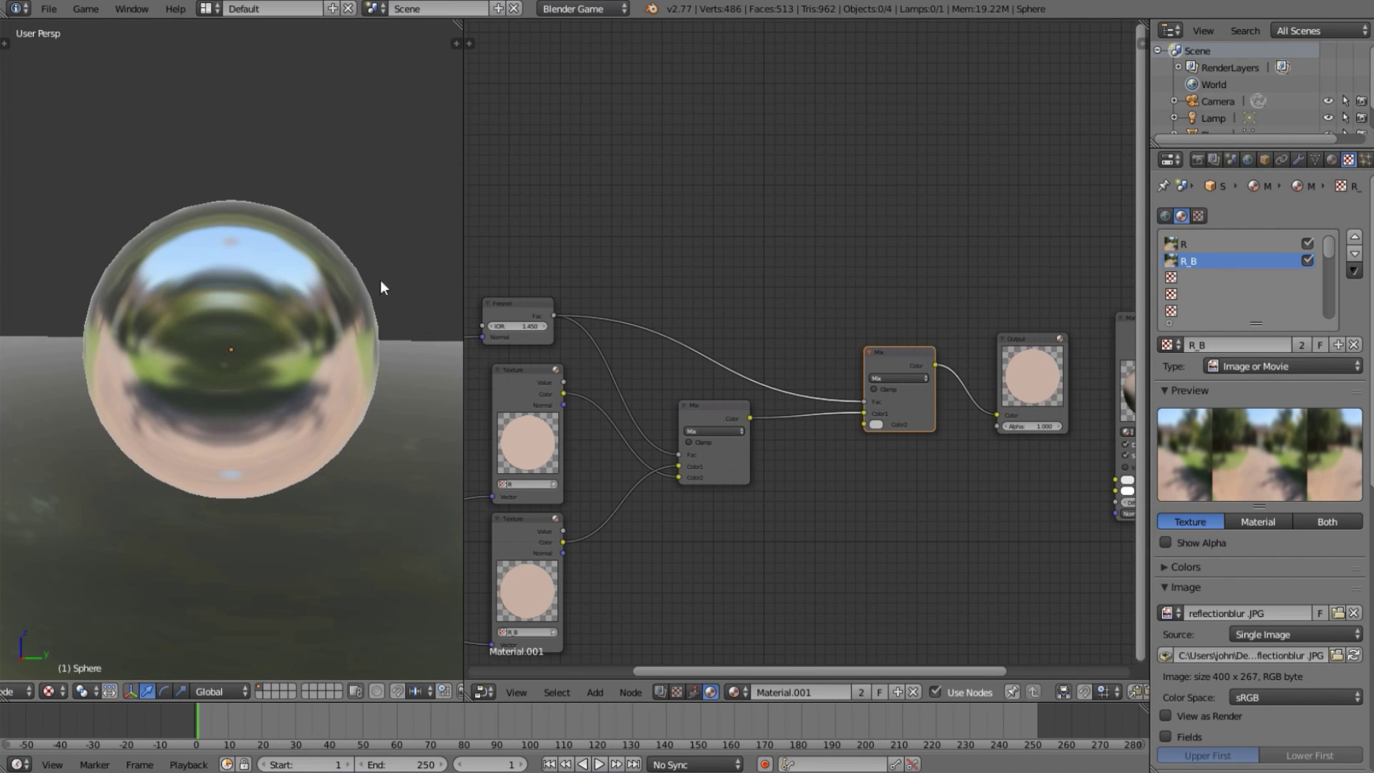
Move the first Mix node's link from Color1 to Color2 on the second Mix node and check the sphere's shading.
scroll(874, 474, "up", 3)
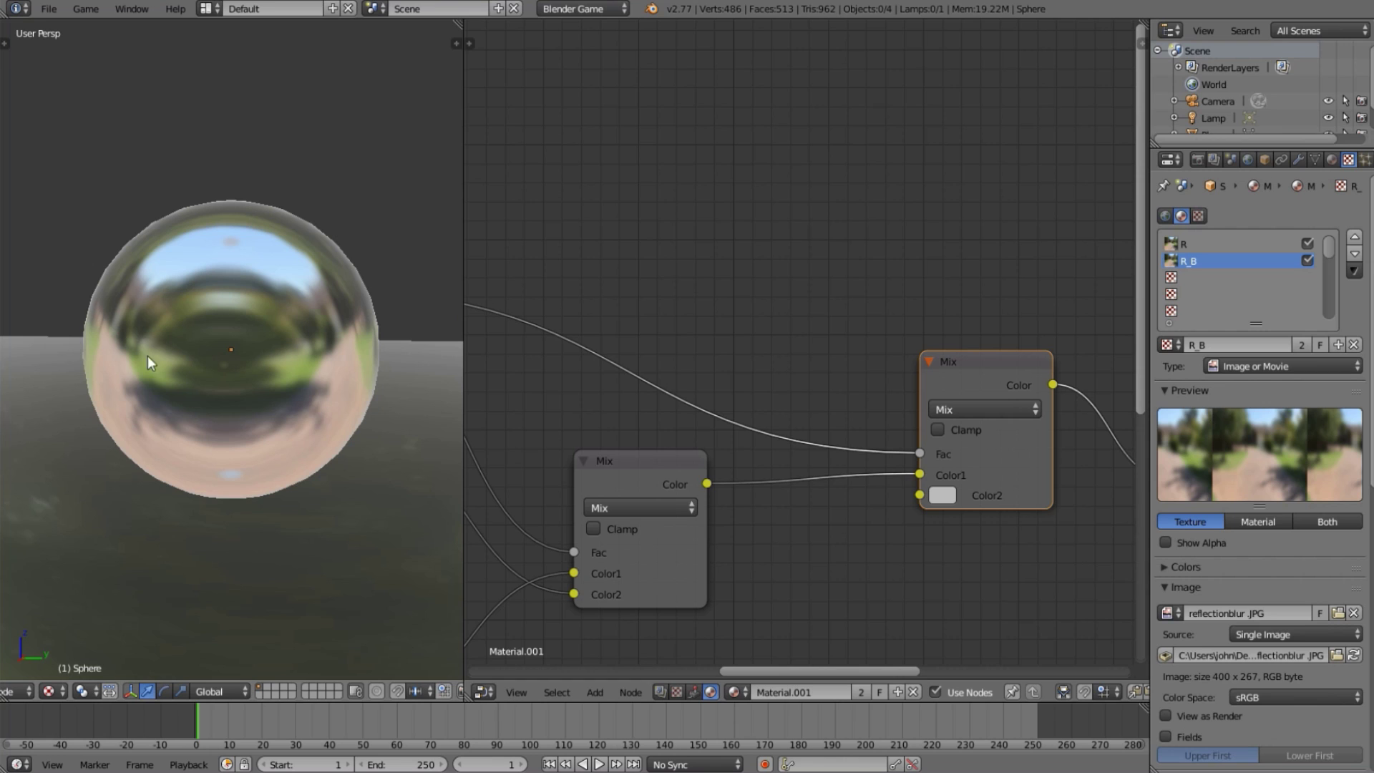
scroll(985, 497, "up", 1)
middle_click_drag(985, 497, 870, 435)
mouse_move(870, 433)
left_mouse_down()
mouse_move(763, 461)
mouse_move(869, 457)
left_mouse_up()
middle_click_drag(213, 355, 252, 454)
scroll(263, 398, "up", 4)
scroll(289, 366, "down", 2)
middle_click_drag(291, 367, 276, 294)
scroll(278, 301, "up", 1)
Set the second Mix node's Color1 to bright red at full brightness and view the sphere from another angle.
left_click(895, 433)
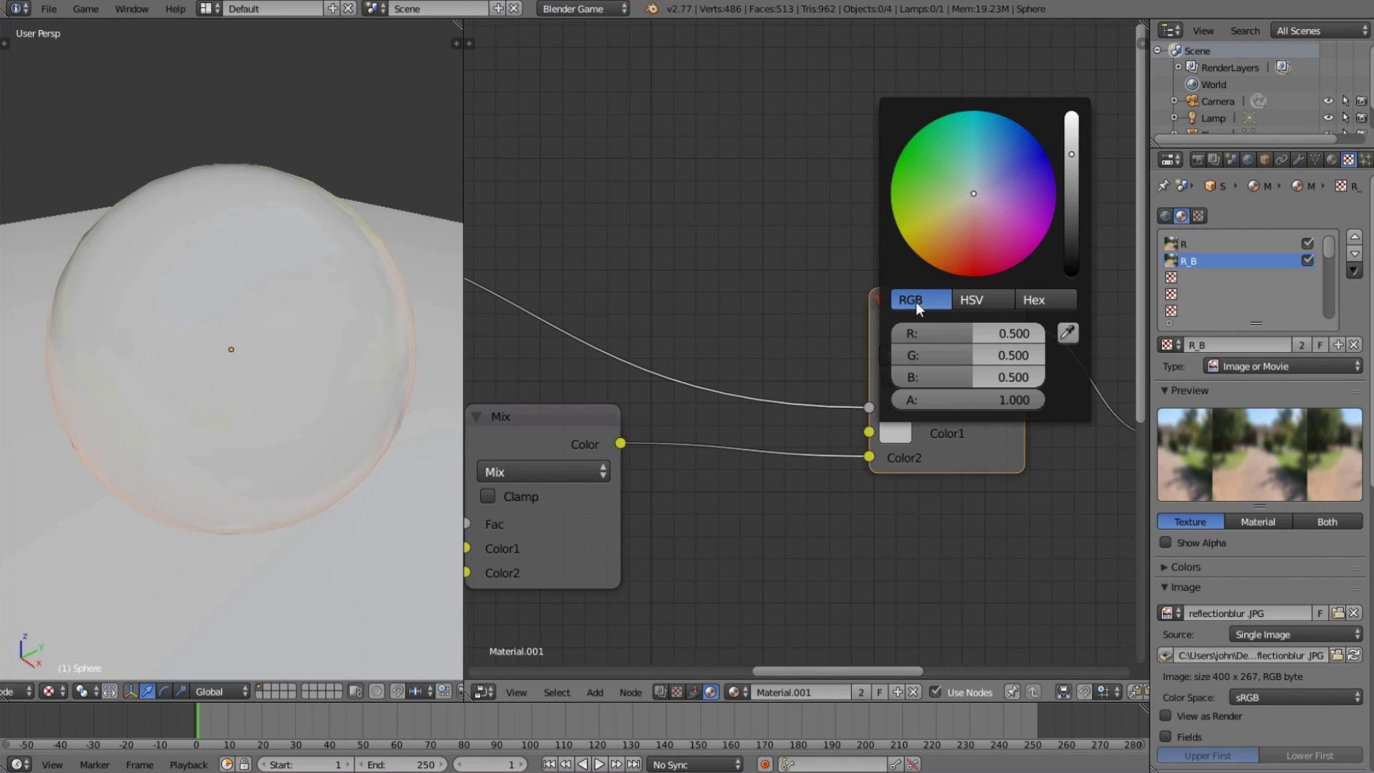
left_click_drag(983, 244, 960, 275)
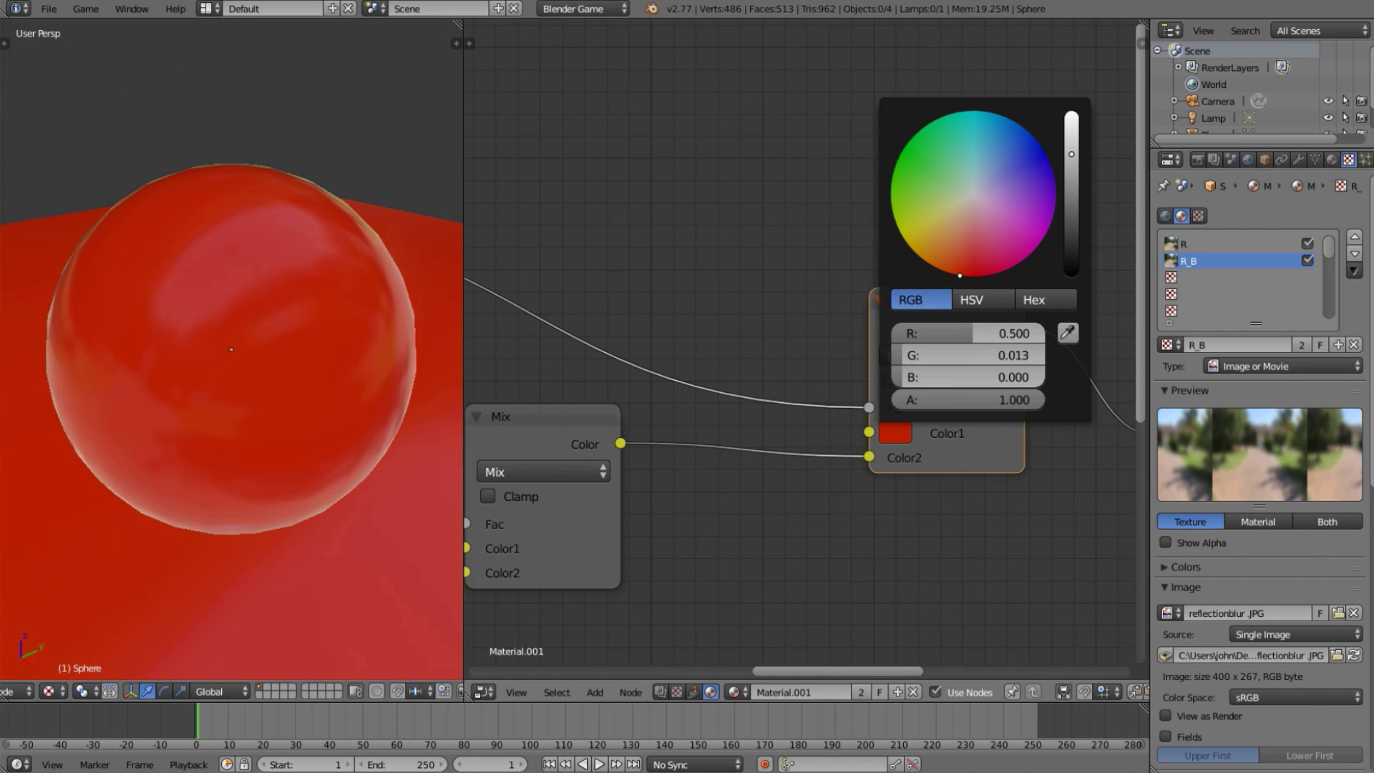
left_click_drag(1075, 149, 1072, 113)
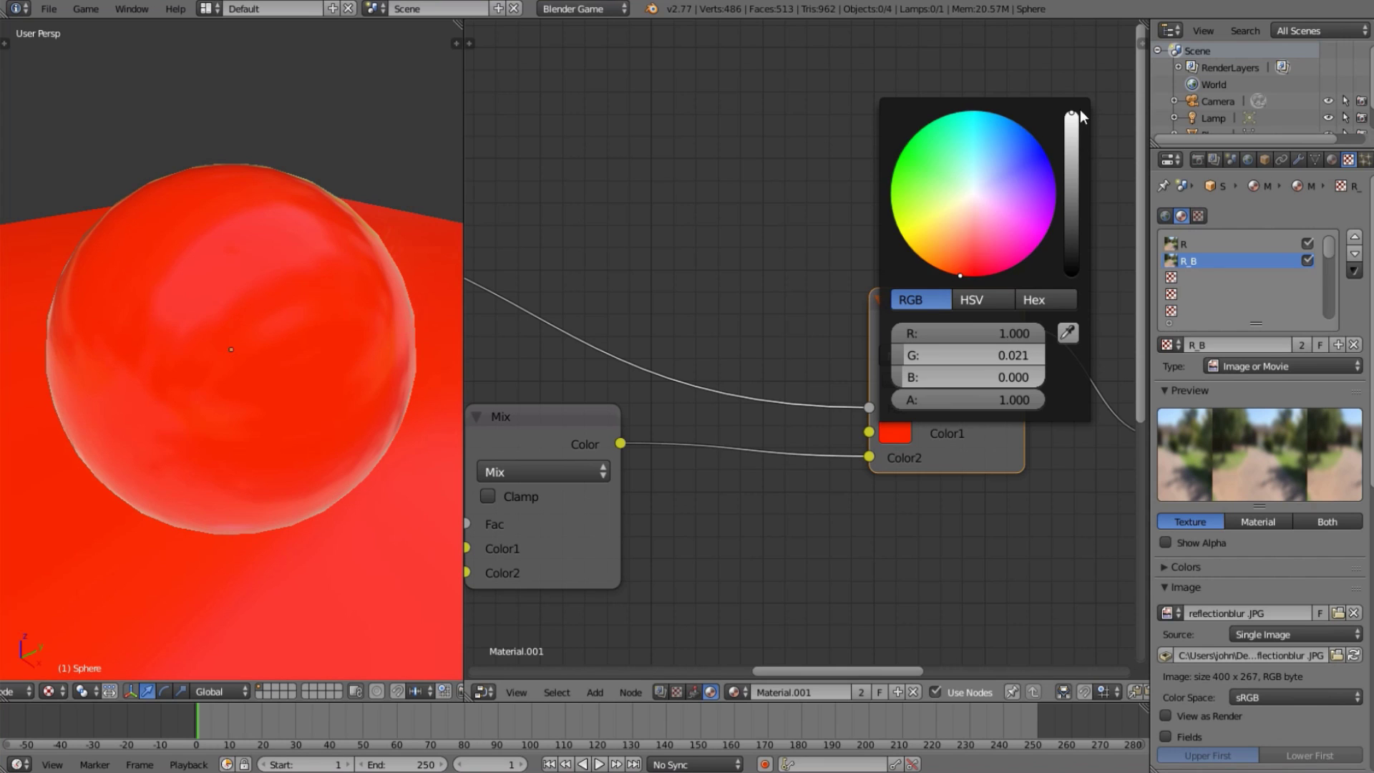
left_click(890, 442)
scroll(245, 334, "down", 7)
middle_click_drag(245, 333, 129, 315)
scroll(230, 333, "up", 4)
key("a")
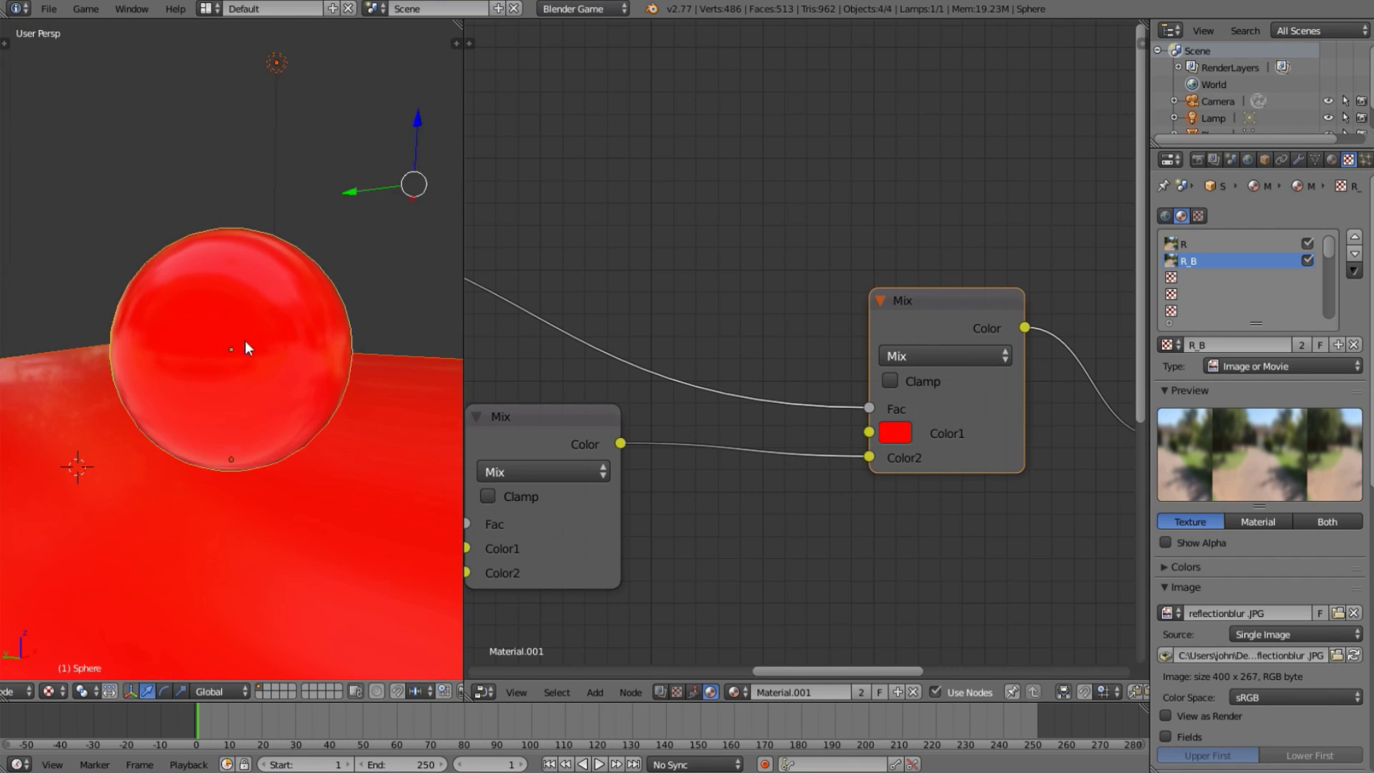
Examine the reflections on the red sphere and floor from several angles and distances.
scroll(245, 341, "up", 2)
key("a")
middle_click_drag(223, 286, 380, 308)
scroll(343, 312, "down", 7)
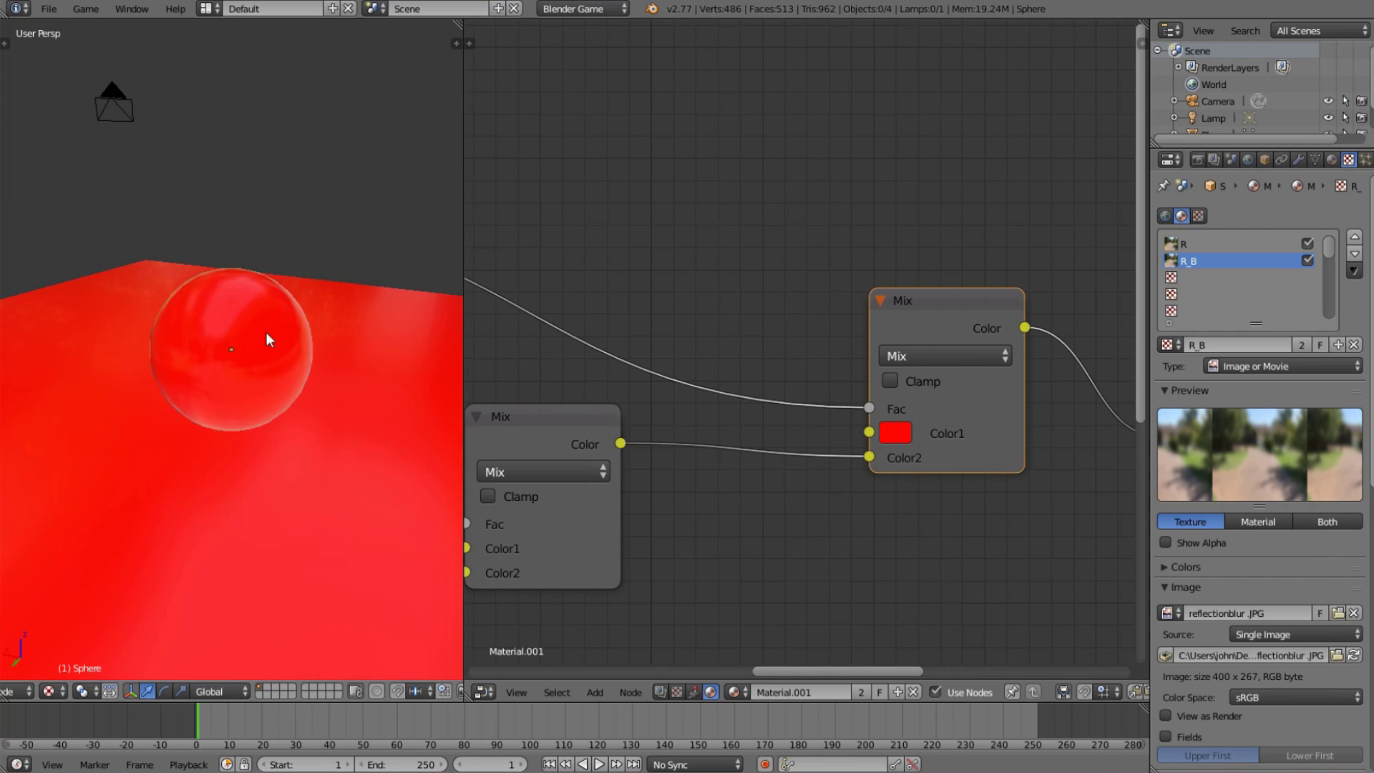
middle_click_drag(162, 362, 328, 336)
scroll(327, 343, "up", 4)
scroll(214, 387, "down", 3)
scroll(244, 330, "up", 1)
right_click(244, 330)
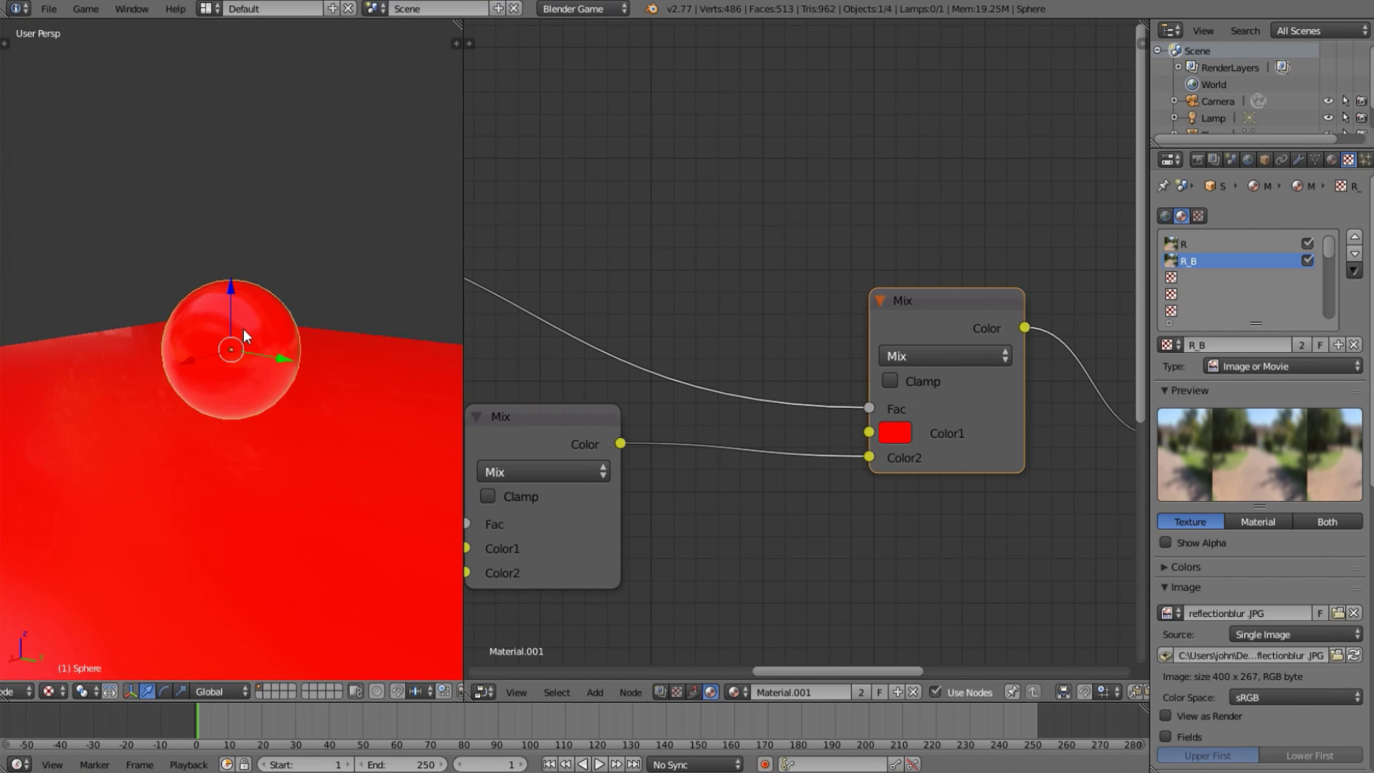
scroll(243, 329, "up", 5)
key("a")
scroll(230, 376, "down", 6)
middle_click_drag(111, 383, 62, 414)
scroll(61, 413, "up", 3)
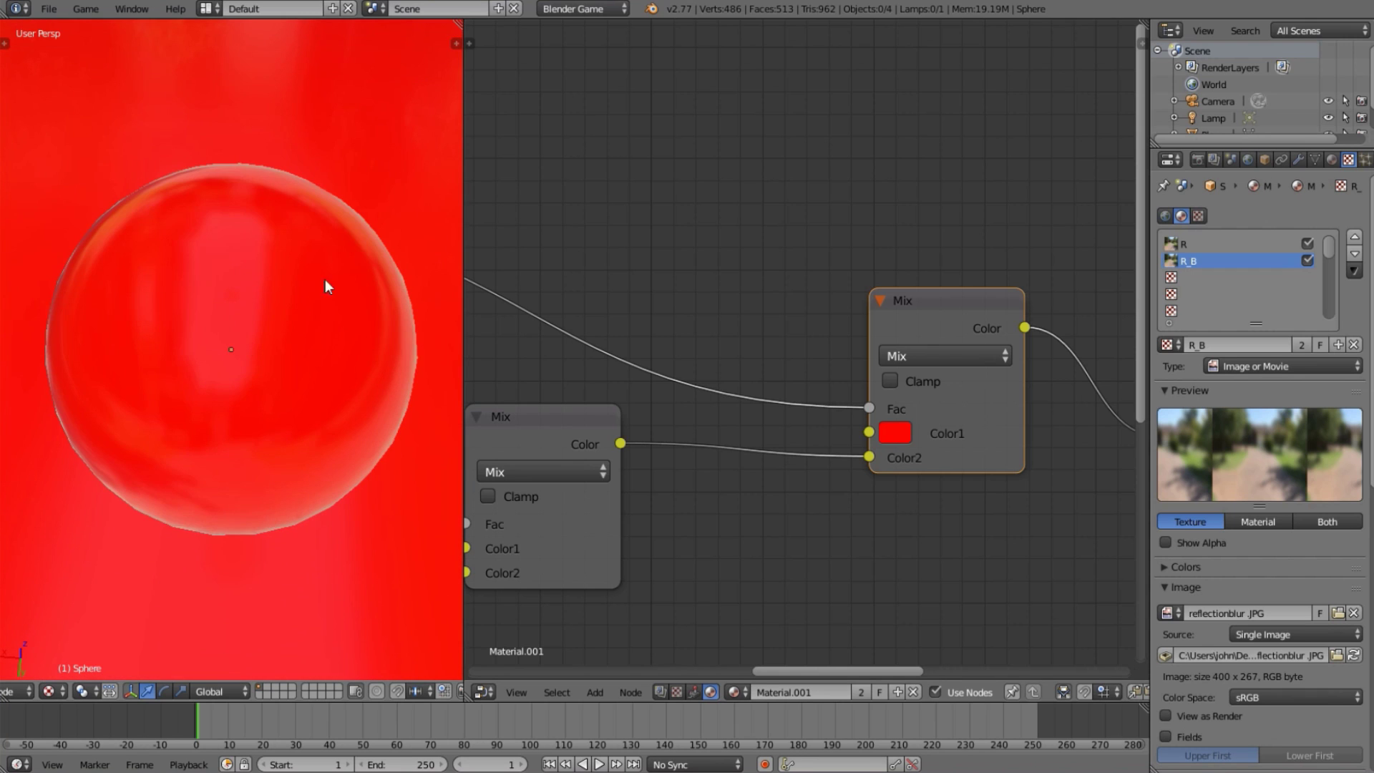
scroll(492, 415, "down", 5)
Review how the Fresnel, reflection texture and Mix nodes are linked across the material's node tree.
middle_click_drag(581, 418, 812, 516)
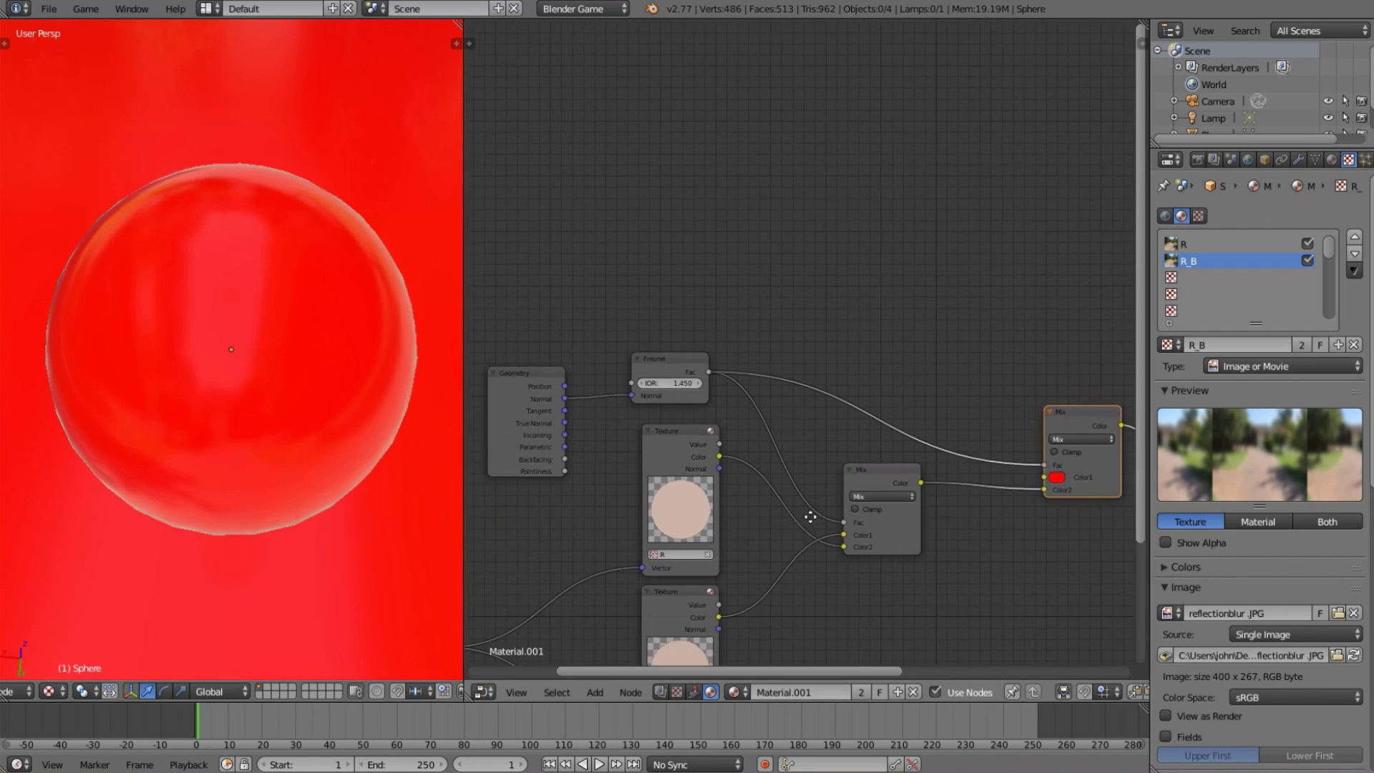
scroll(629, 381, "up", 1)
left_click_drag(630, 372, 644, 379)
scroll(289, 300, "down", 5)
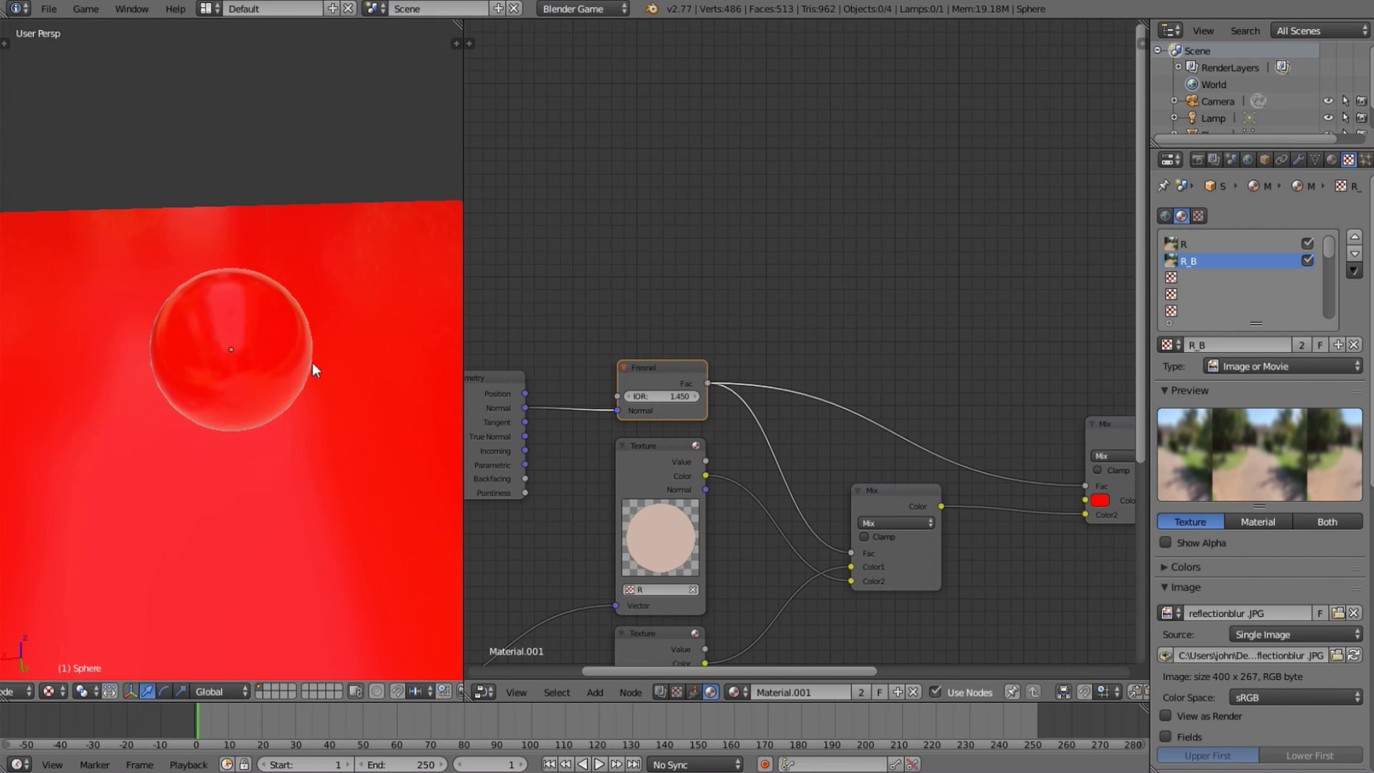
middle_click_drag(947, 428, 869, 247)
left_click_drag(1000, 320, 748, 562)
scroll(657, 526, "down", 4)
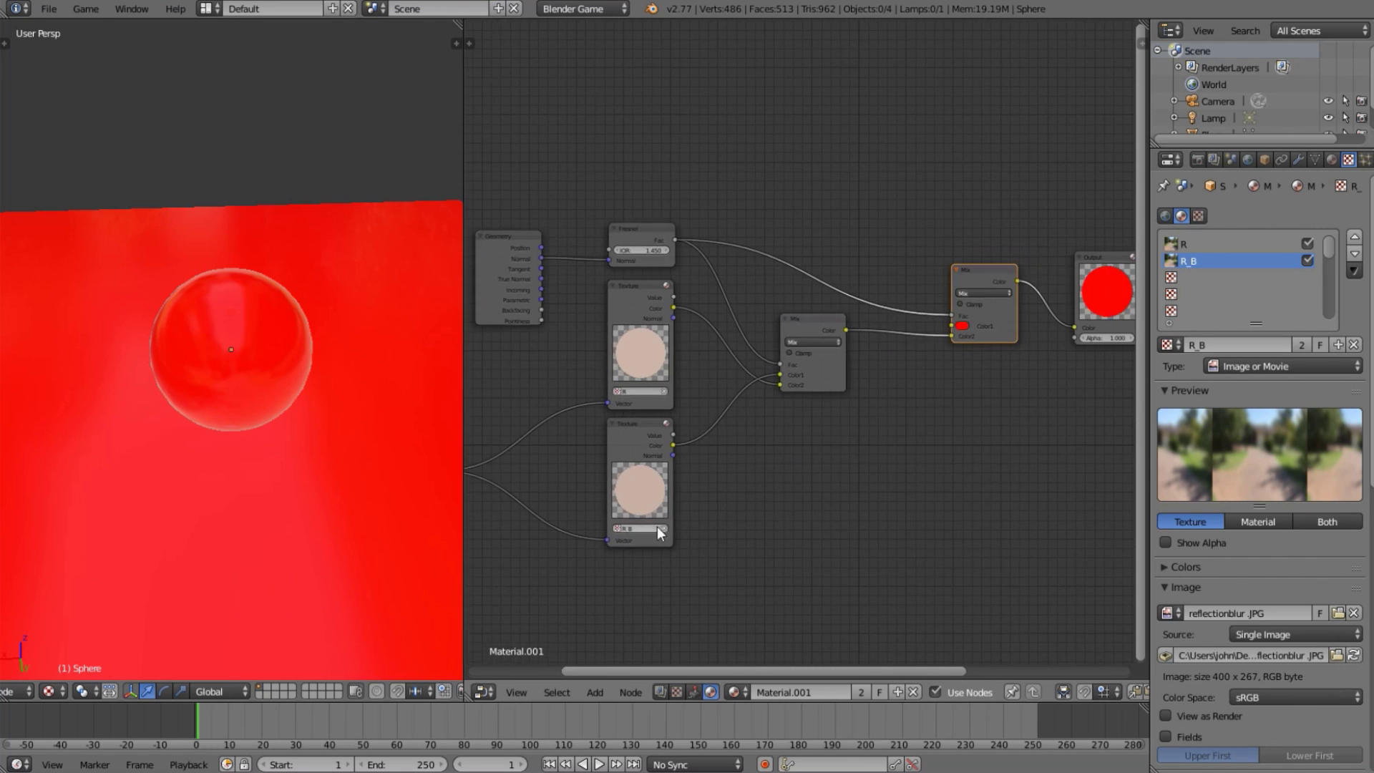
scroll(641, 312, "up", 2)
Duplicate the Texture Coordinate node and place the copy in the empty area below the first Mix node.
left_click(501, 282)
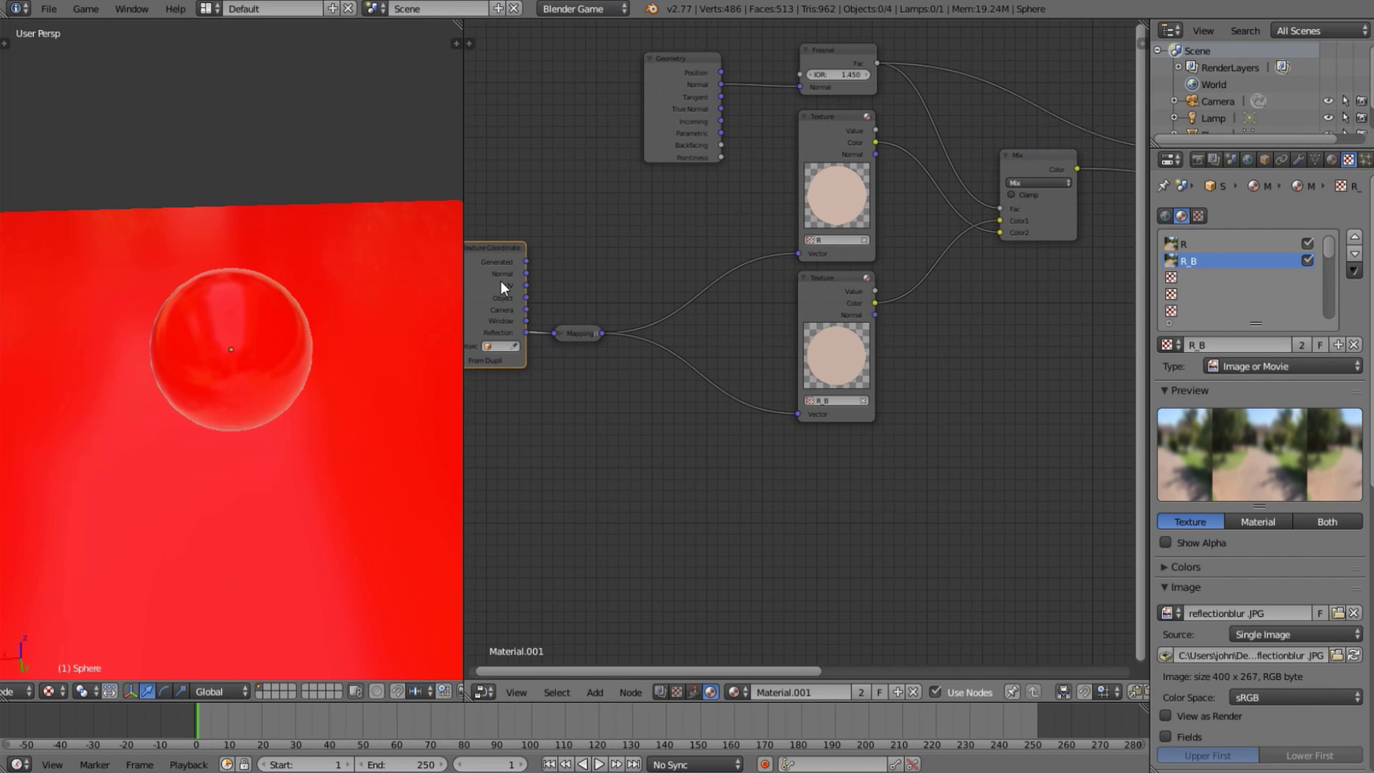
left_click_drag(502, 282, 986, 400)
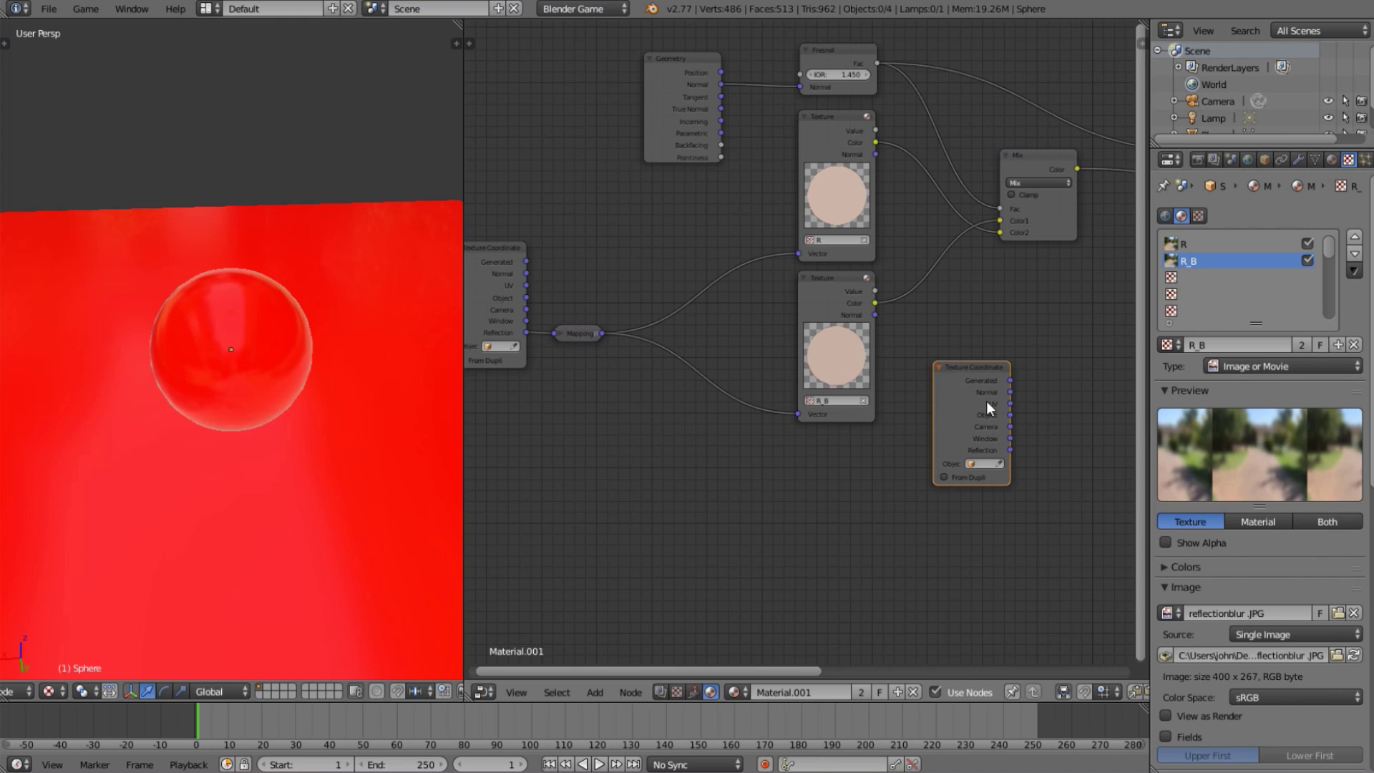
middle_click_drag(928, 409, 733, 436)
scroll(733, 436, "up", 2)
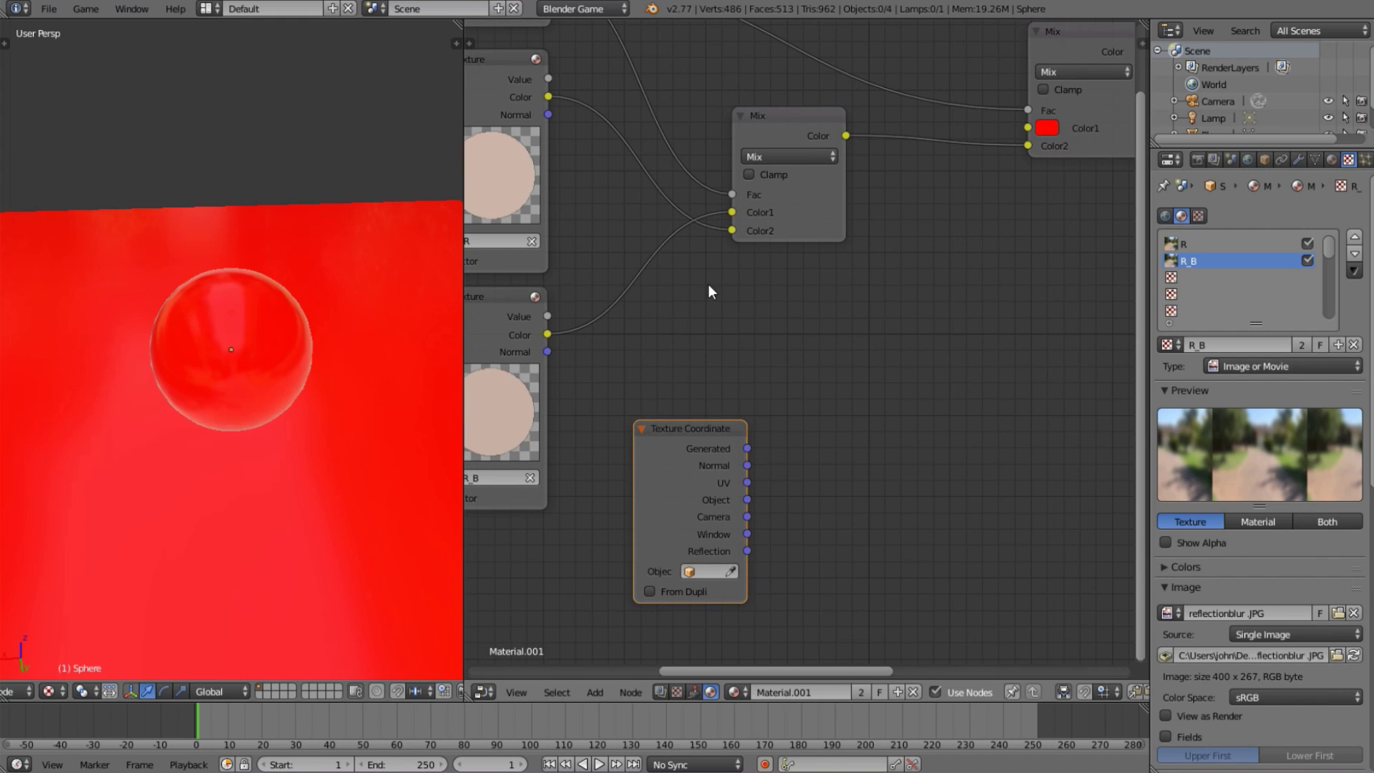
key("shift+a")
mouse_move(708, 252)
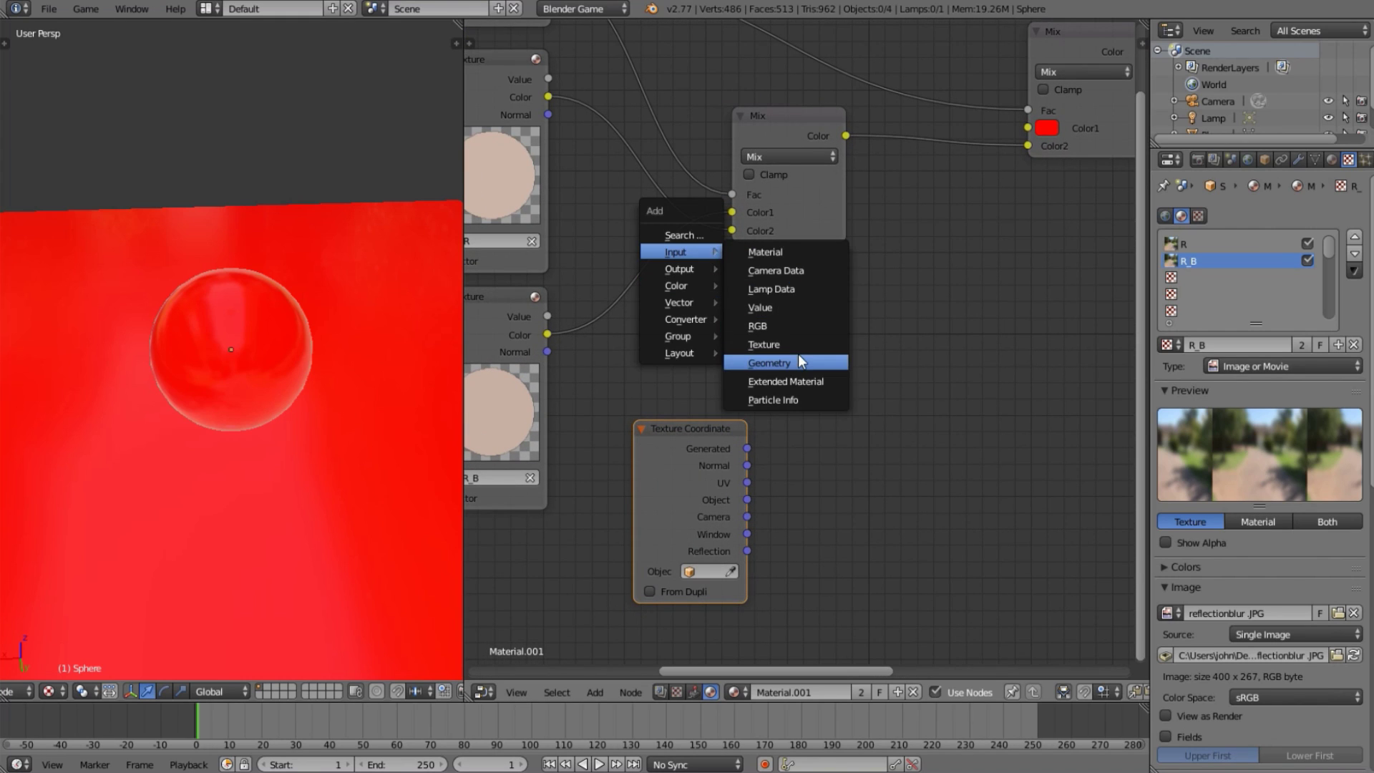
key("Escape")
key("Escape")
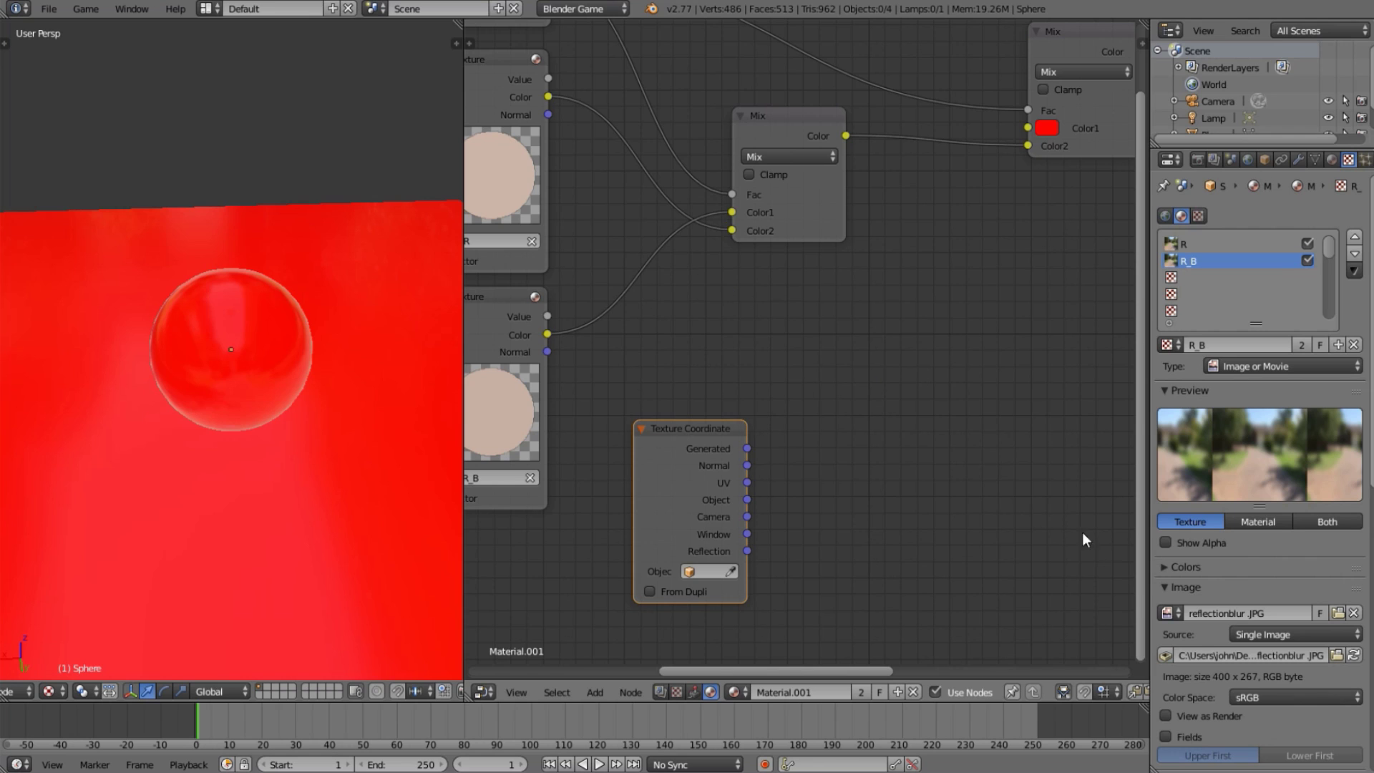
Narrow the duplicated Texture Coordinate node and move it directly beneath the first Mix node.
left_click_drag(744, 489, 730, 490)
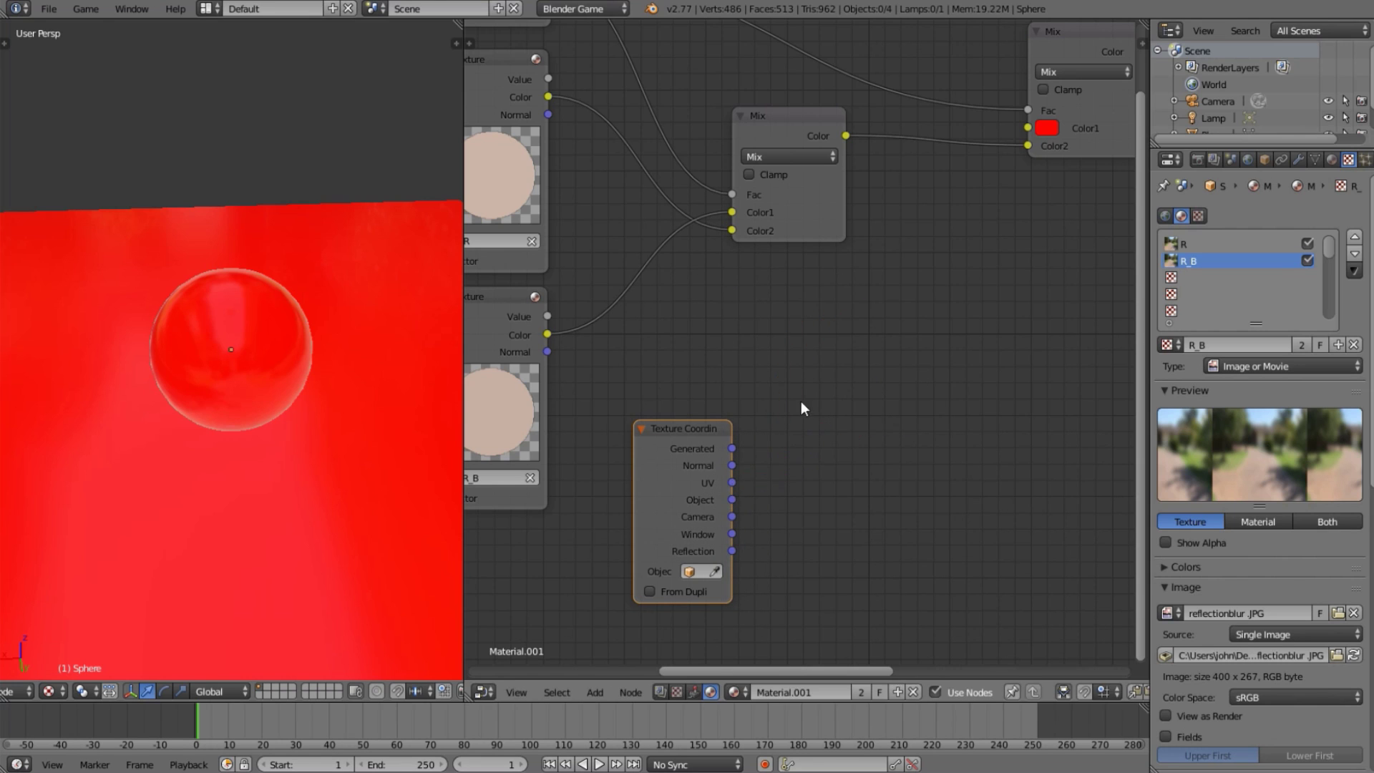
scroll(811, 403, "down", 6)
middle_click_drag(630, 418, 780, 554)
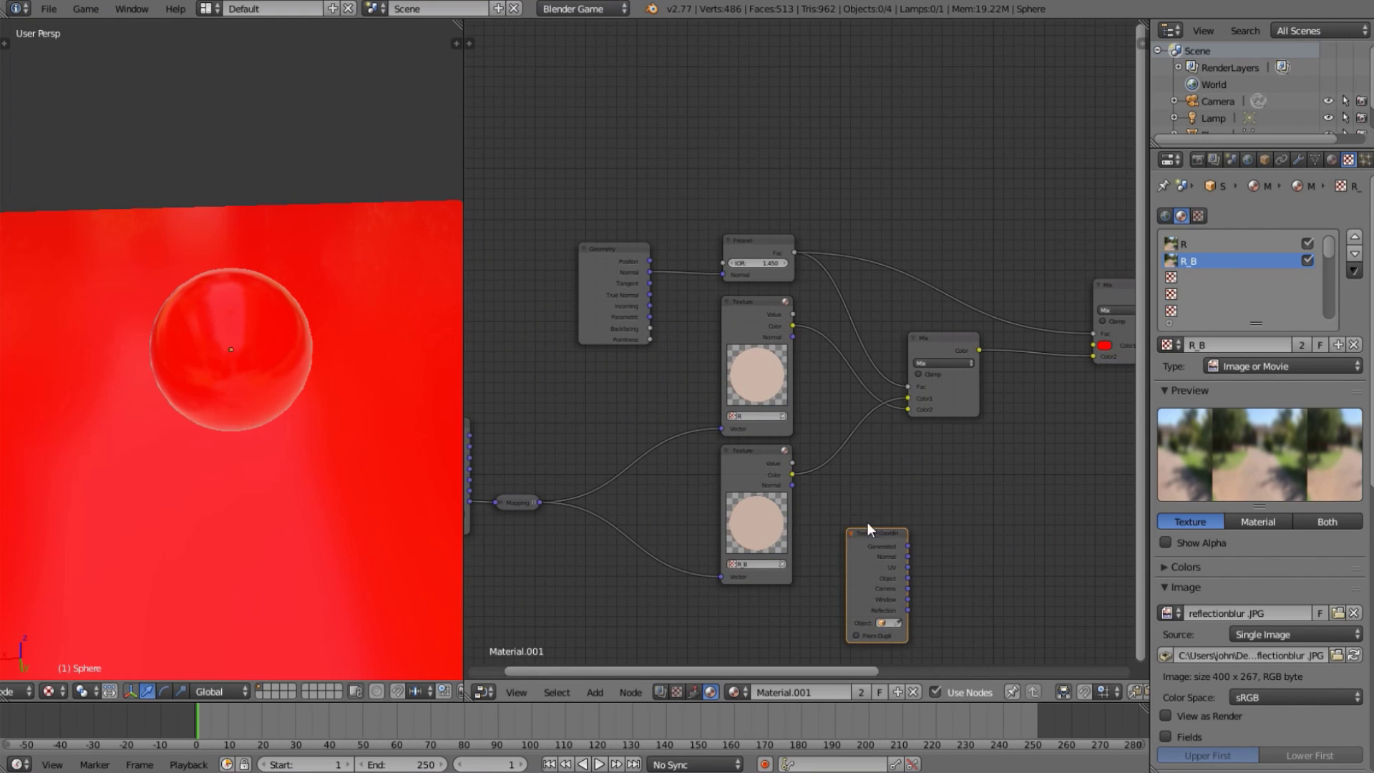
middle_click_drag(773, 480, 567, 365)
scroll(561, 373, "up", 5)
left_click_drag(637, 488, 726, 395)
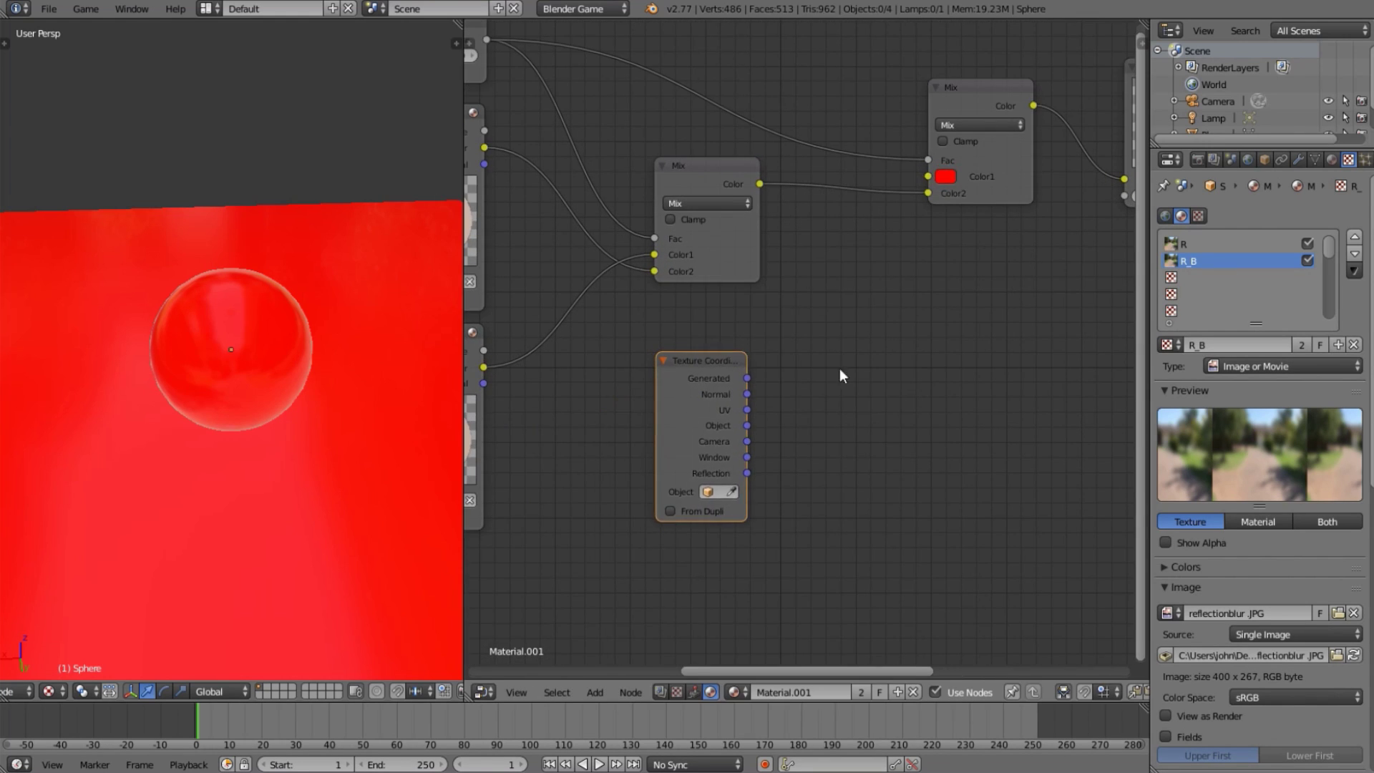
Add a Texture input node beside the duplicated Texture Coordinate node.
scroll(816, 351, "up", 1)
key("shift+a")
mouse_move(762, 329)
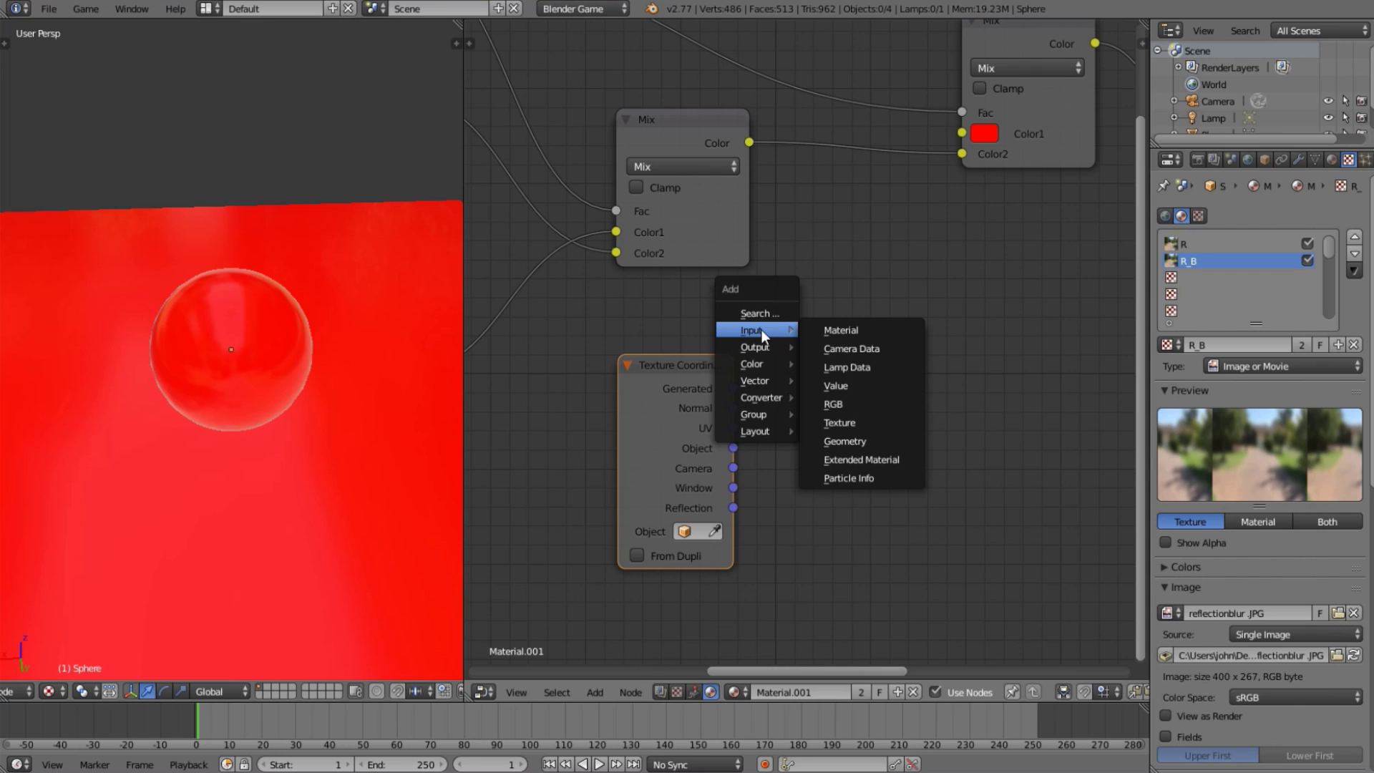
left_click(873, 425)
left_click(792, 261)
key("shift+a")
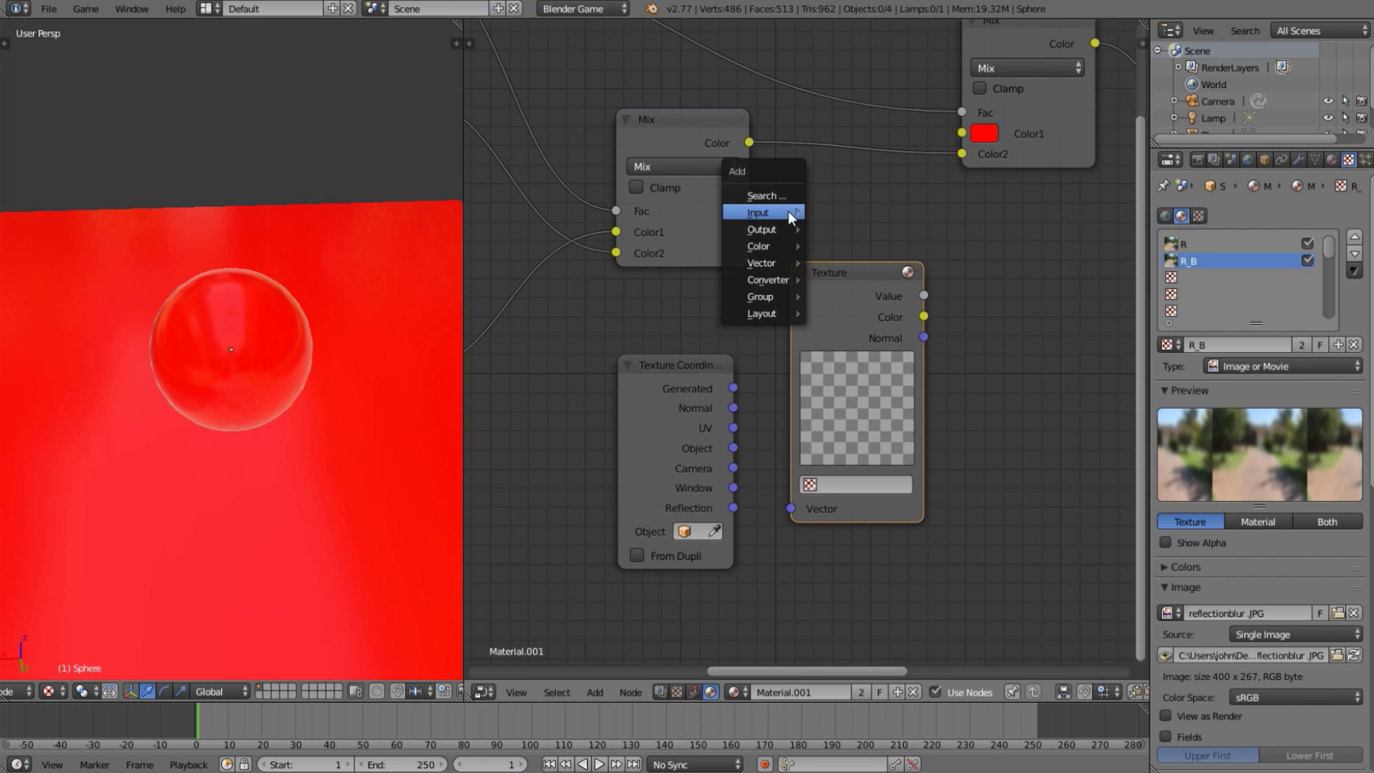
mouse_move(788, 210)
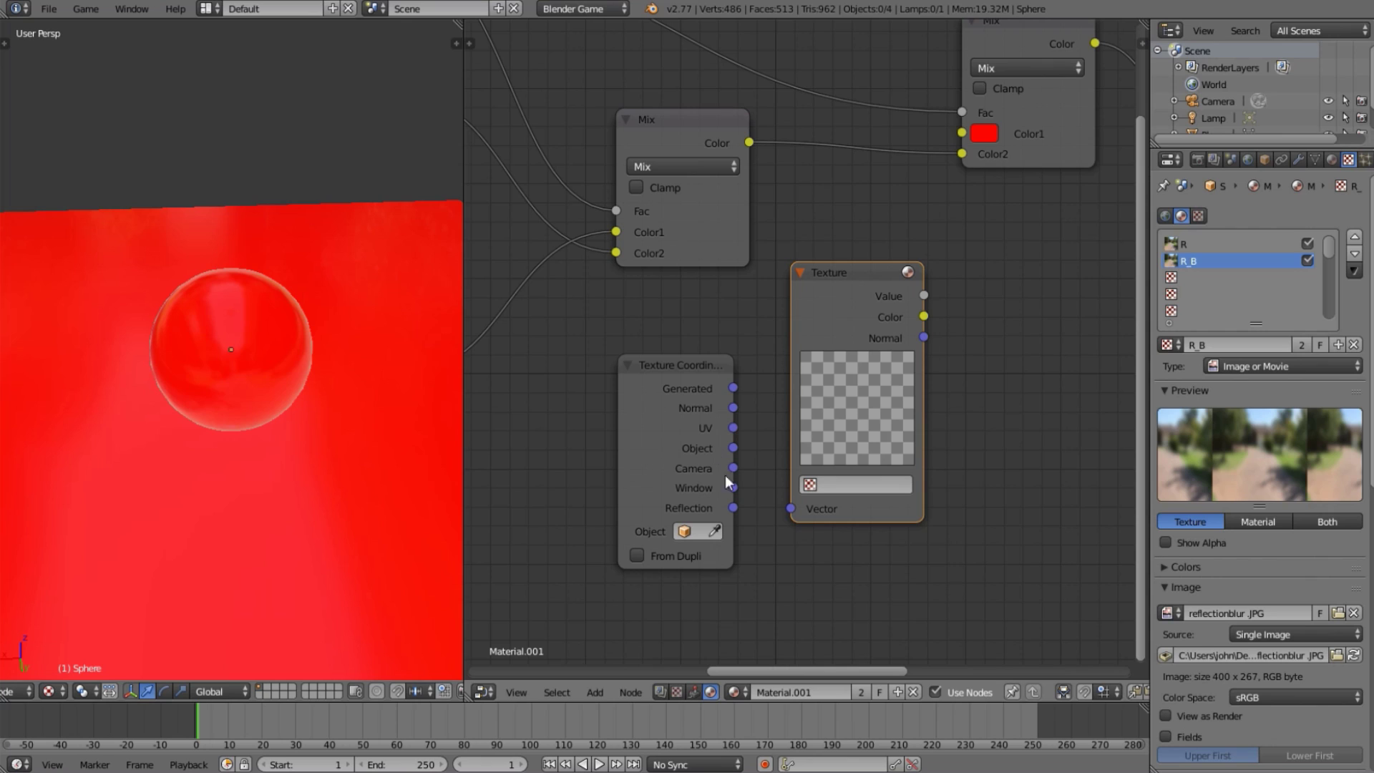
Resize the duplicated Texture Coordinate node and reposition it and the new Texture node to leave room for a link.
left_click_drag(625, 486, 579, 488)
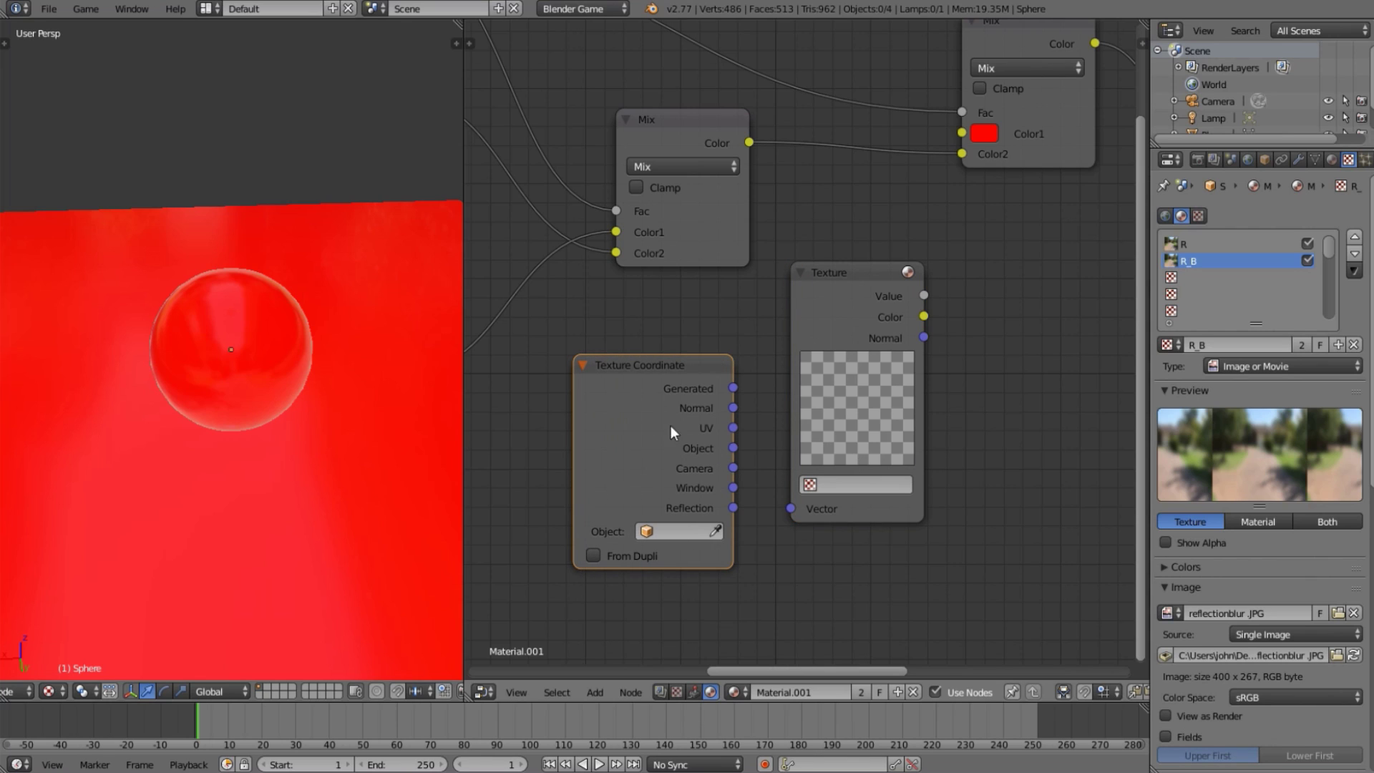
left_click_drag(671, 425, 650, 429)
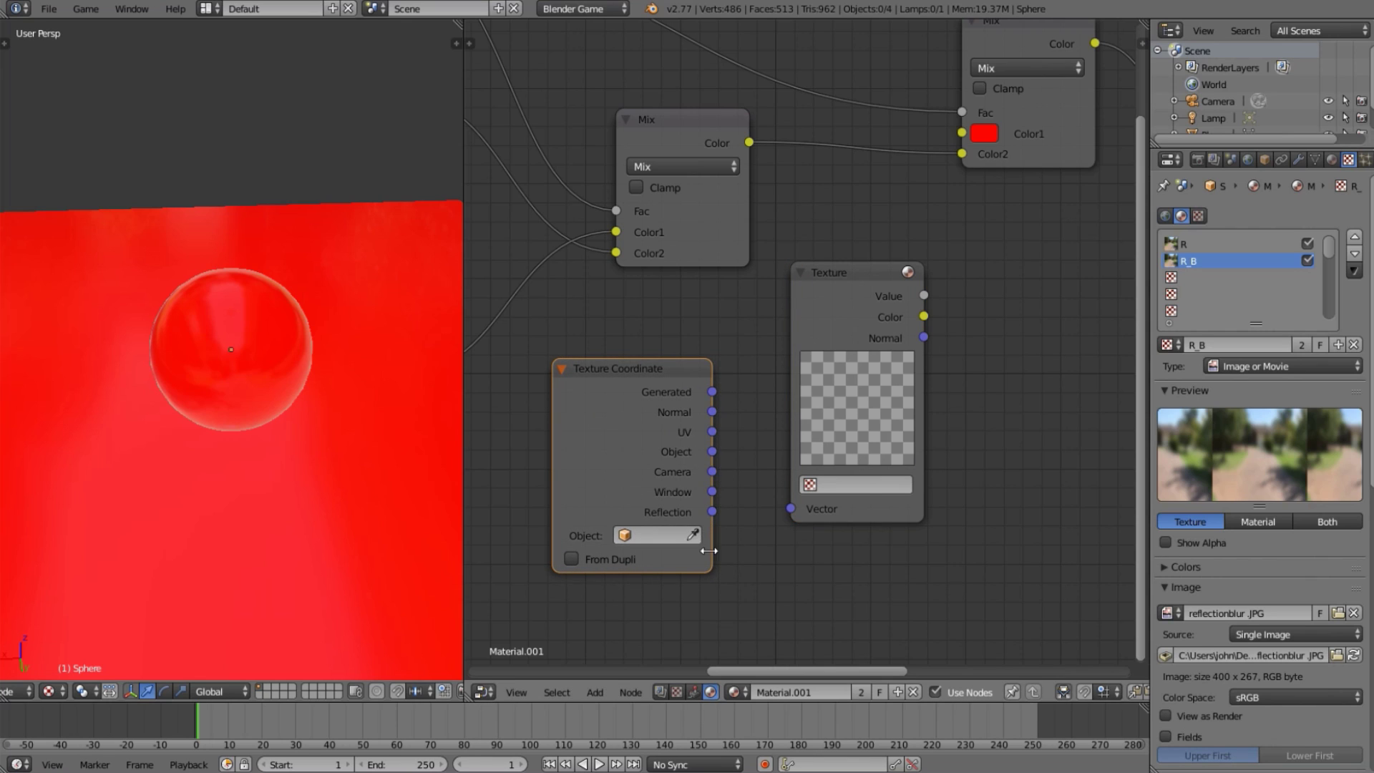
left_click_drag(711, 553, 677, 545)
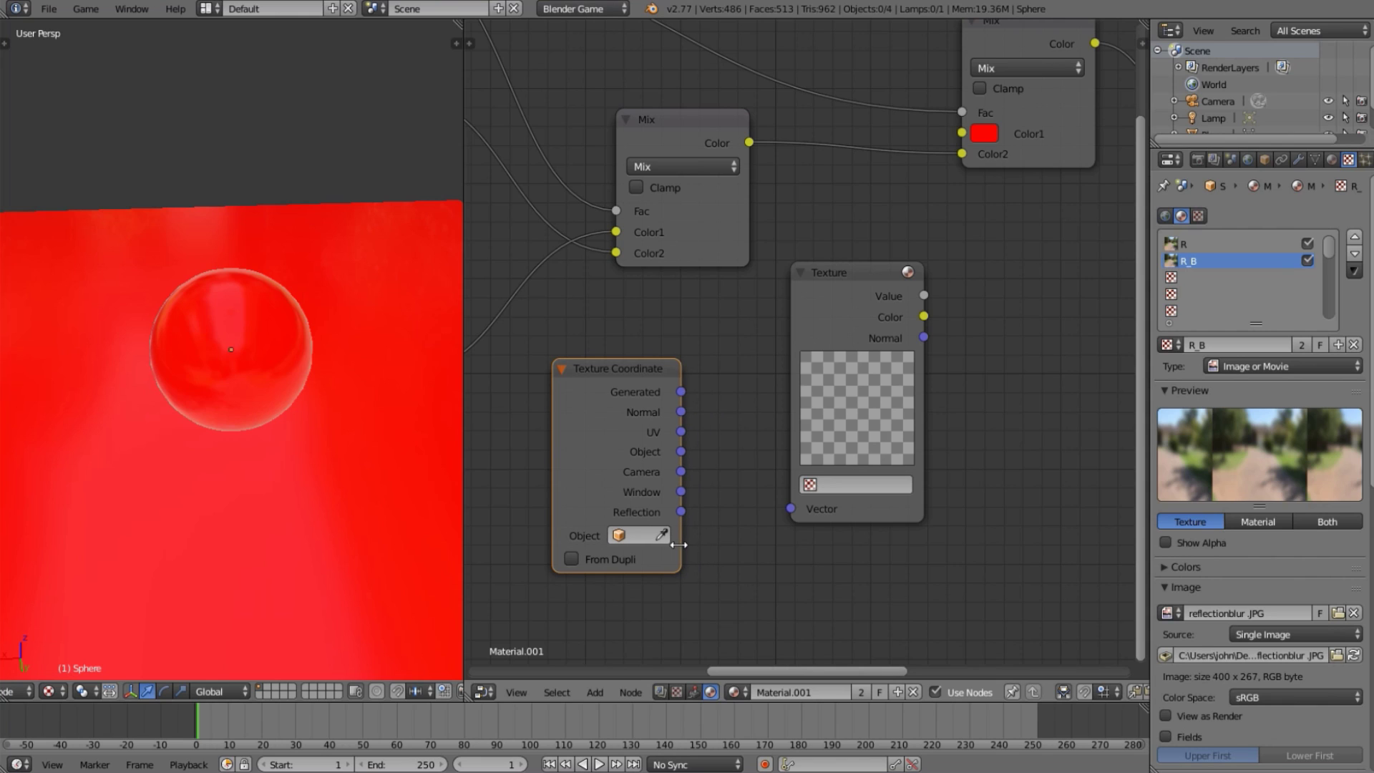
left_click_drag(856, 264, 857, 233)
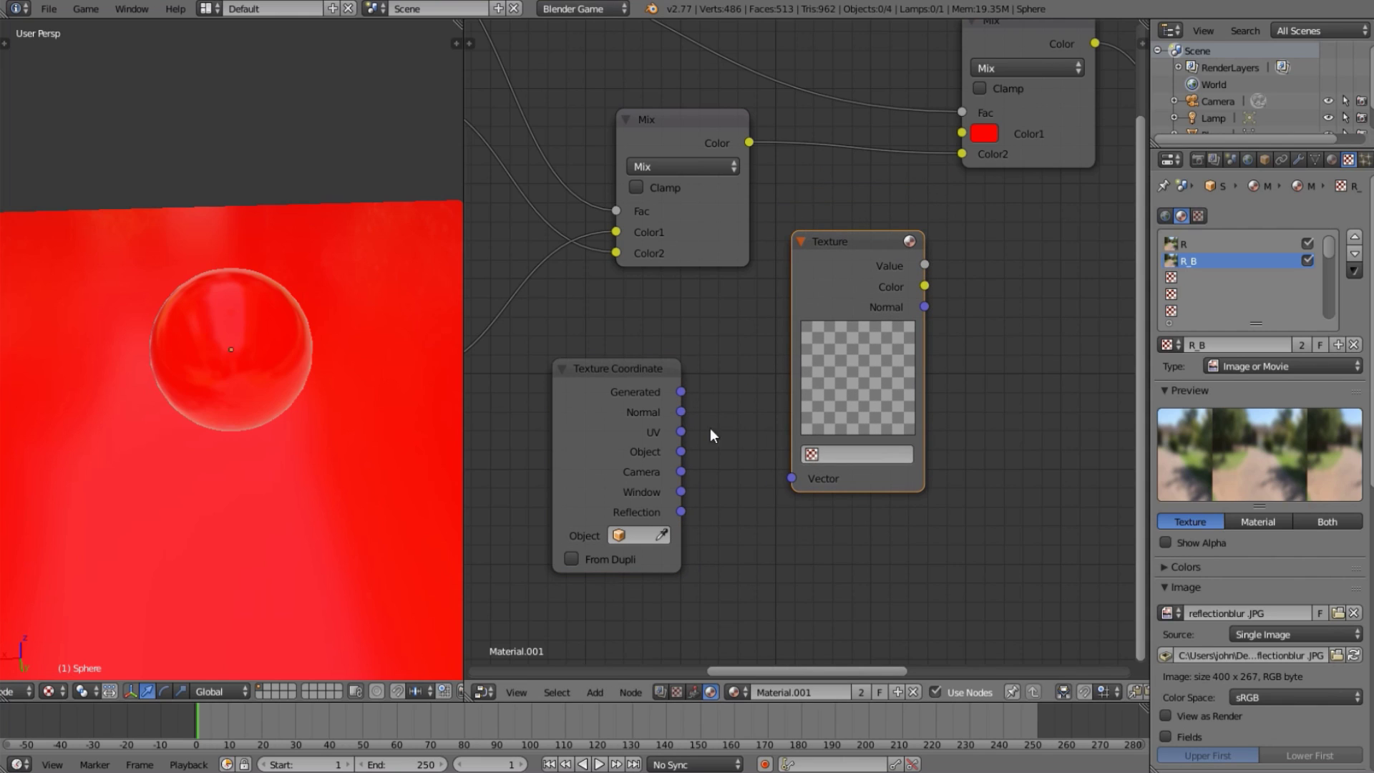
left_click_drag(645, 516, 648, 580)
Connect the duplicated Texture Coordinate node's UV output to the new Texture node's Vector input and bring the two nodes closer.
left_click_drag(680, 496, 816, 483)
scroll(899, 365, "down", 1)
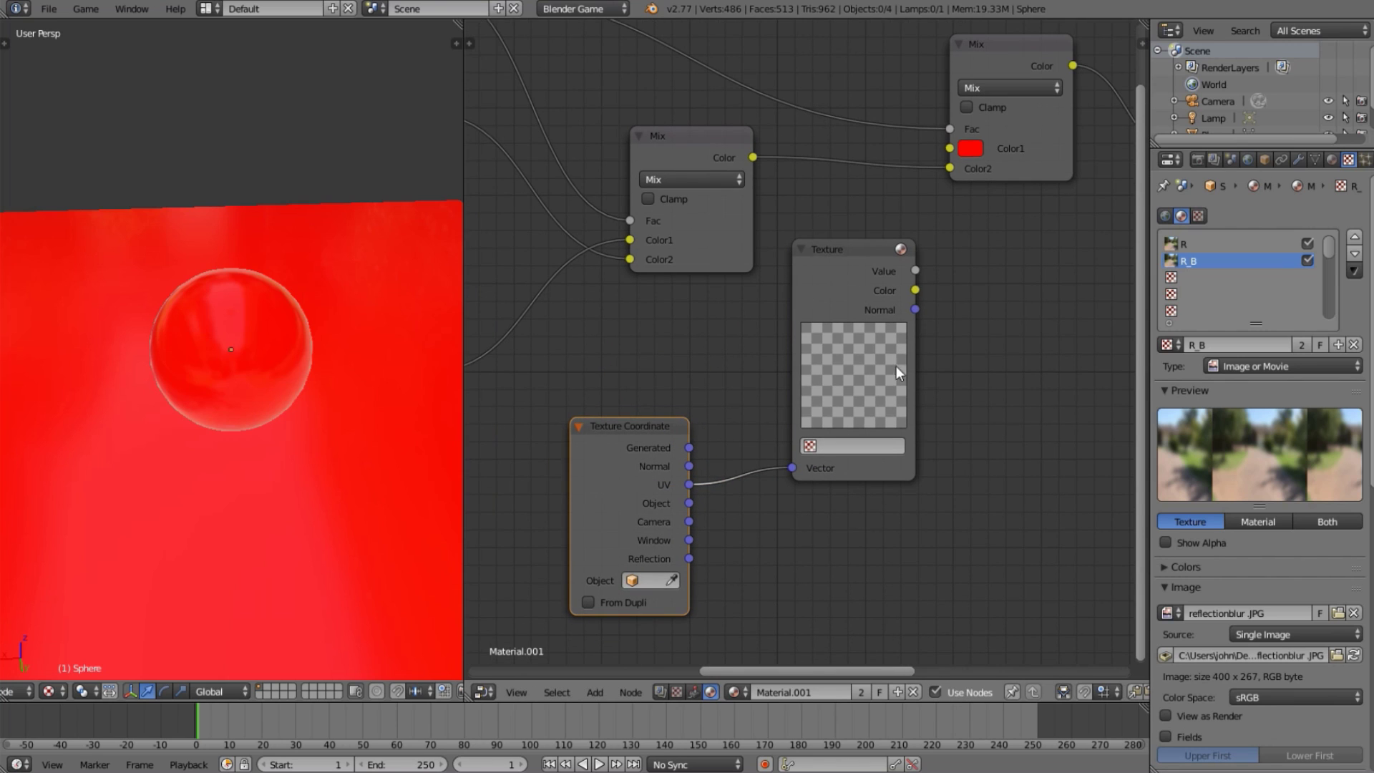
scroll(851, 451, "down", 1)
middle_click_drag(685, 453, 737, 495)
scroll(839, 487, "up", 6)
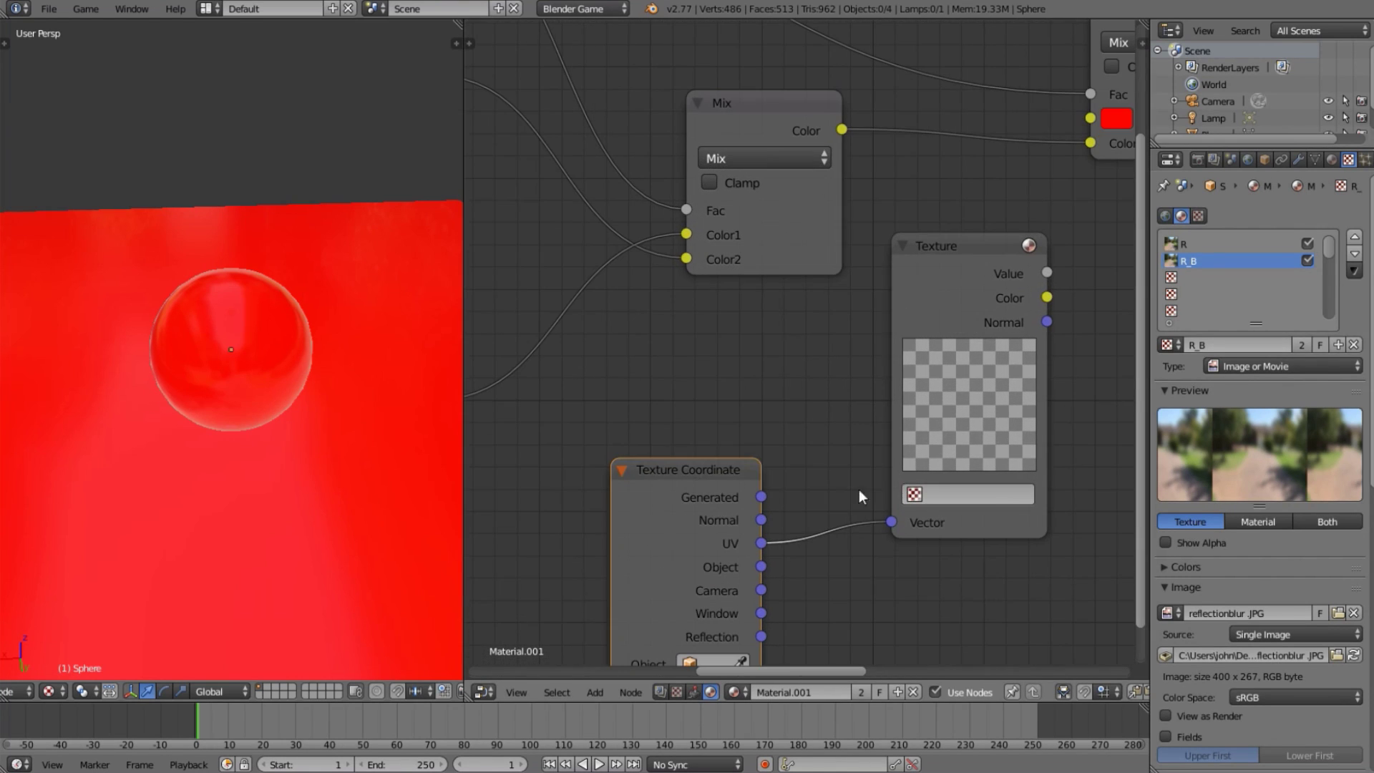
left_click_drag(732, 524, 798, 557)
scroll(974, 492, "up", 1)
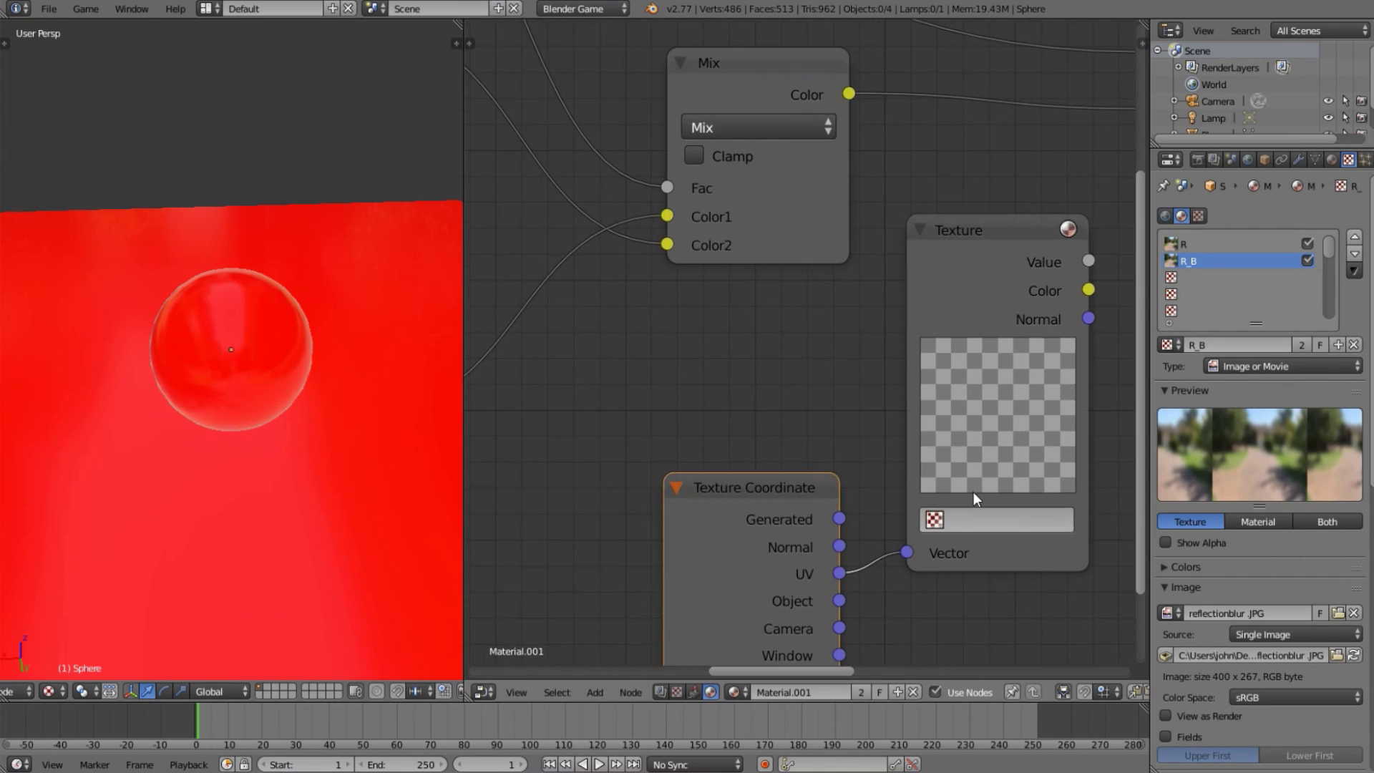
middle_click_drag(974, 492, 723, 435)
Select the new Texture node and unlink the R_B and R textures from the material's texture slots.
left_click(660, 251)
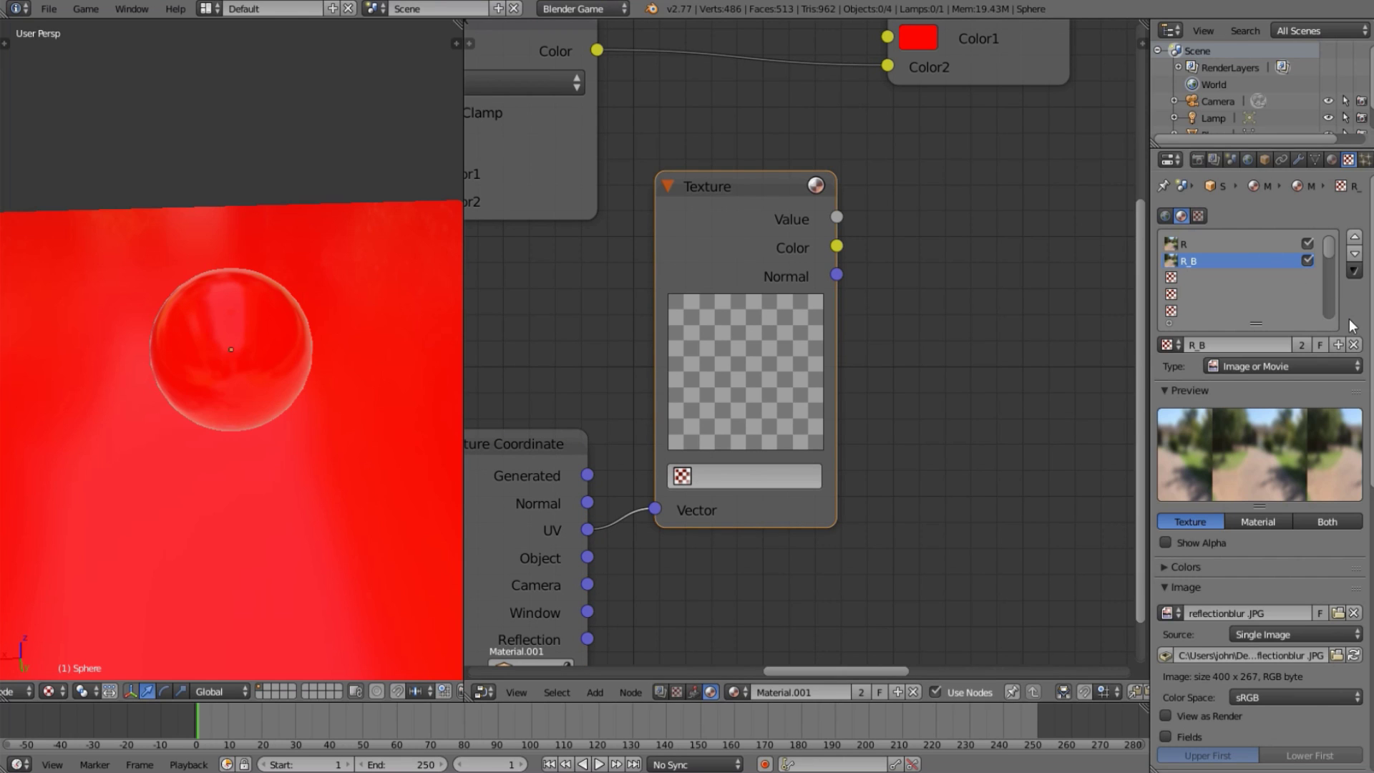
left_click(1198, 245)
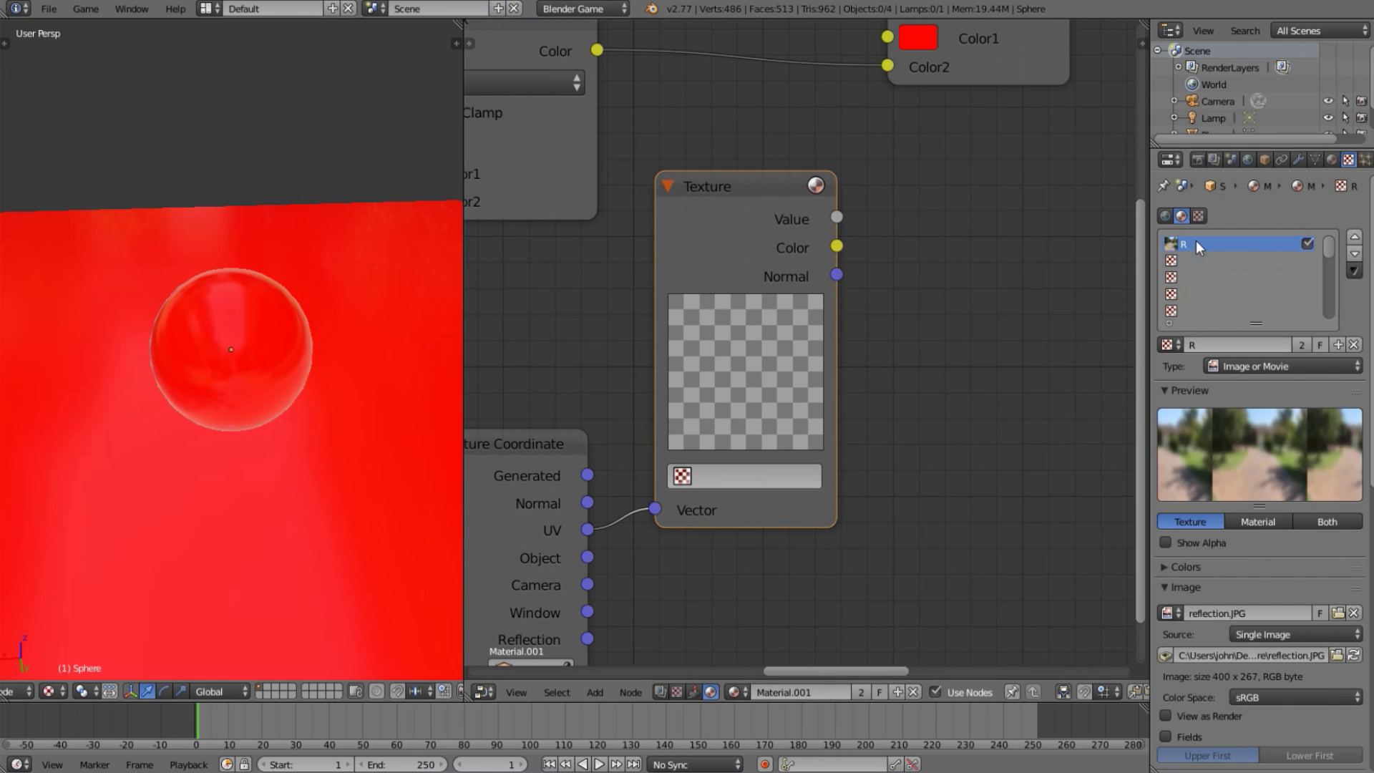
left_click(1353, 344)
scroll(665, 350, "down", 2)
scroll(638, 345, "down", 1)
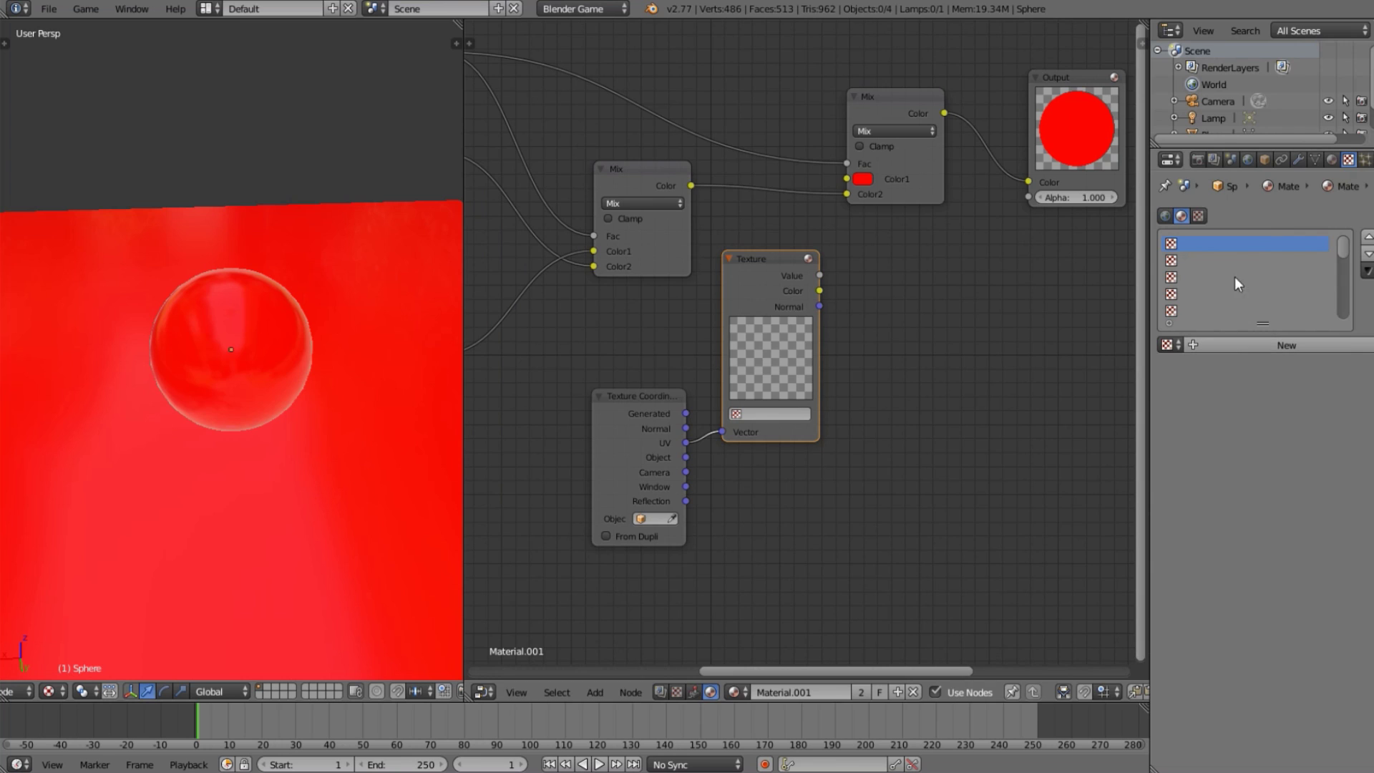
Create a new texture in the first empty slot and load the image Tiles_1 512x512.JPG into it.
middle_click_drag(965, 265, 570, 451)
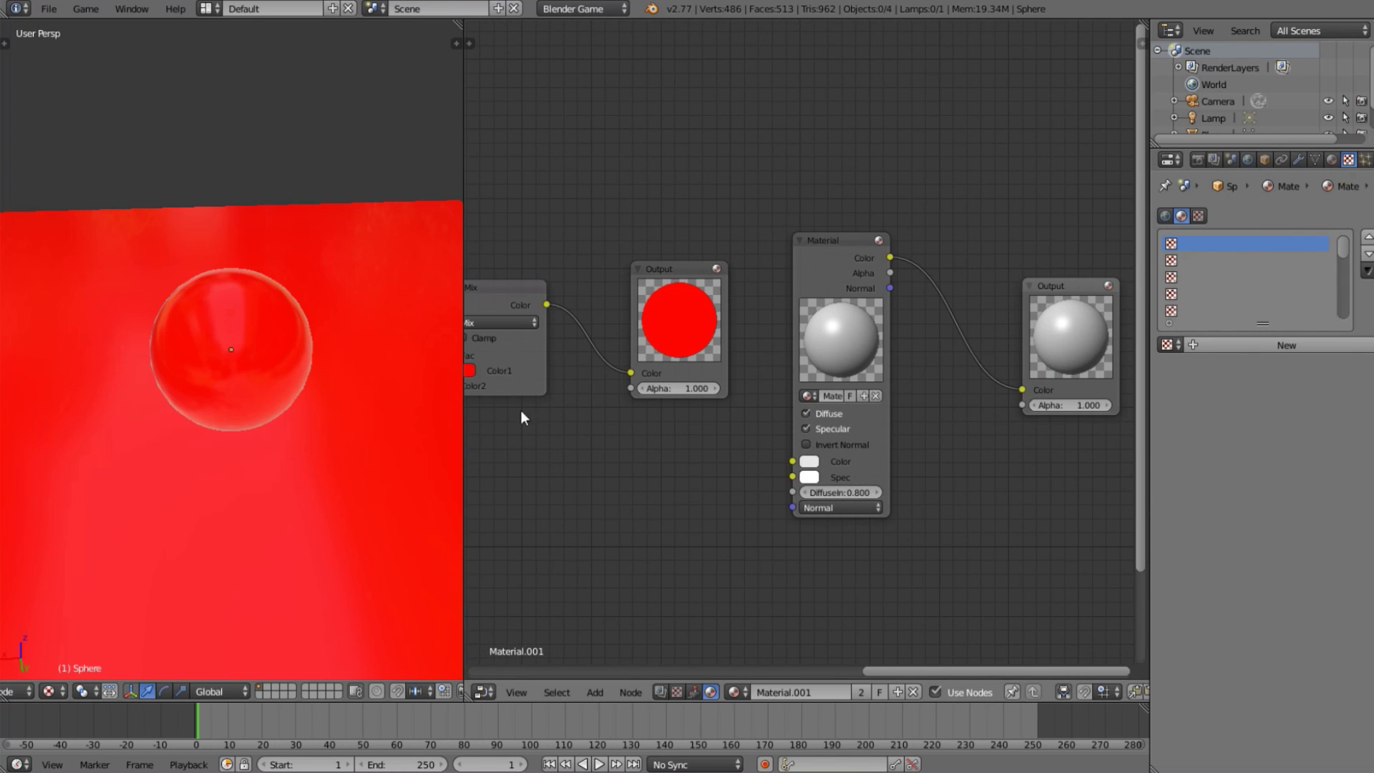
middle_click_drag(477, 420, 1029, 367)
middle_click_drag(949, 405, 623, 432)
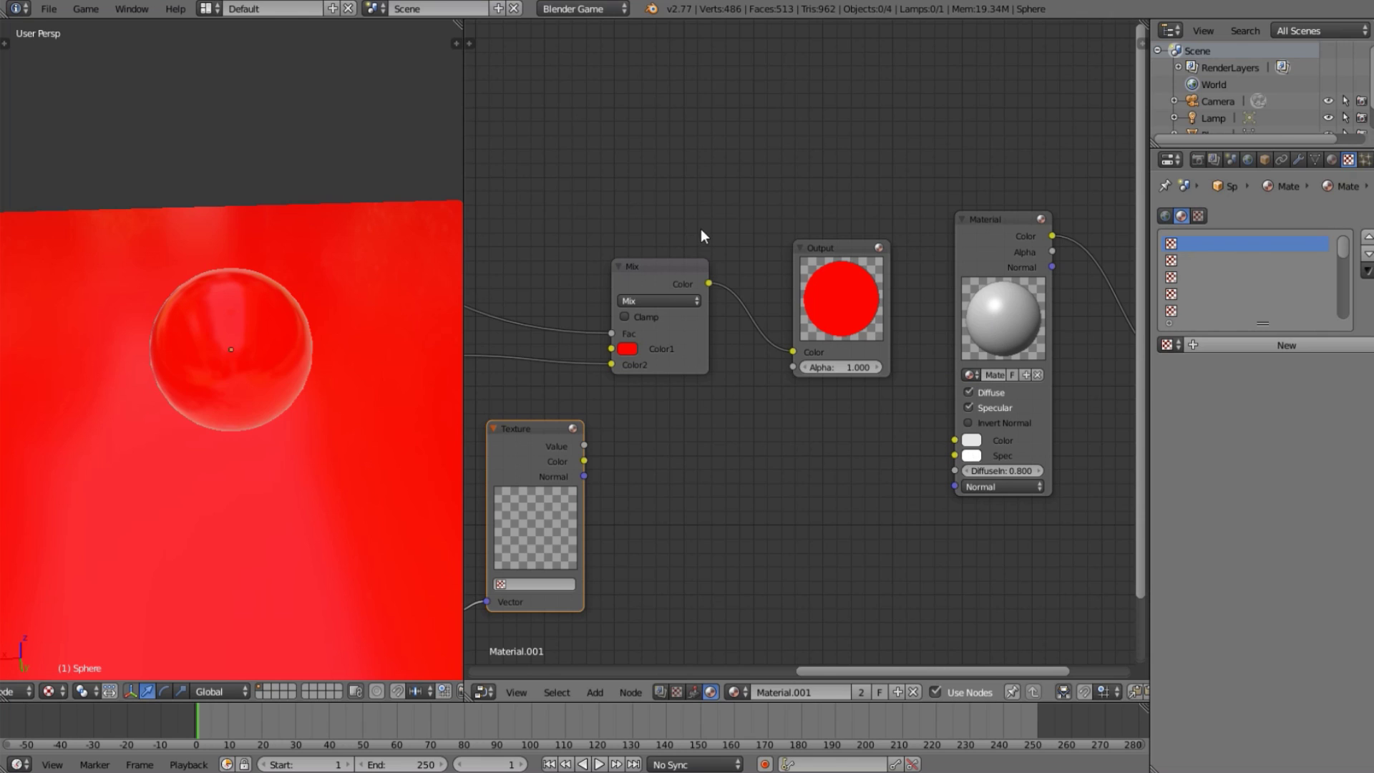
middle_click_drag(543, 476, 845, 414)
scroll(801, 543, "up", 4)
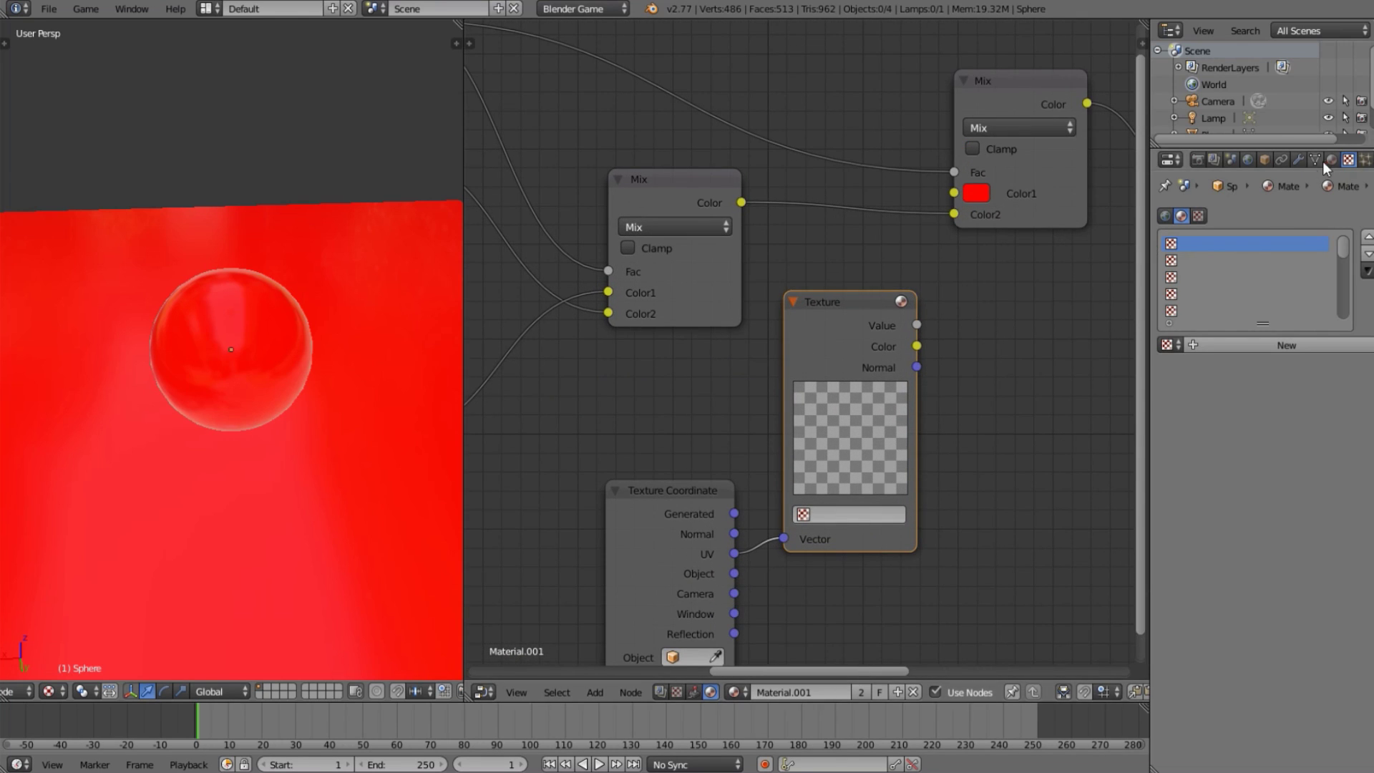
left_click(1304, 342)
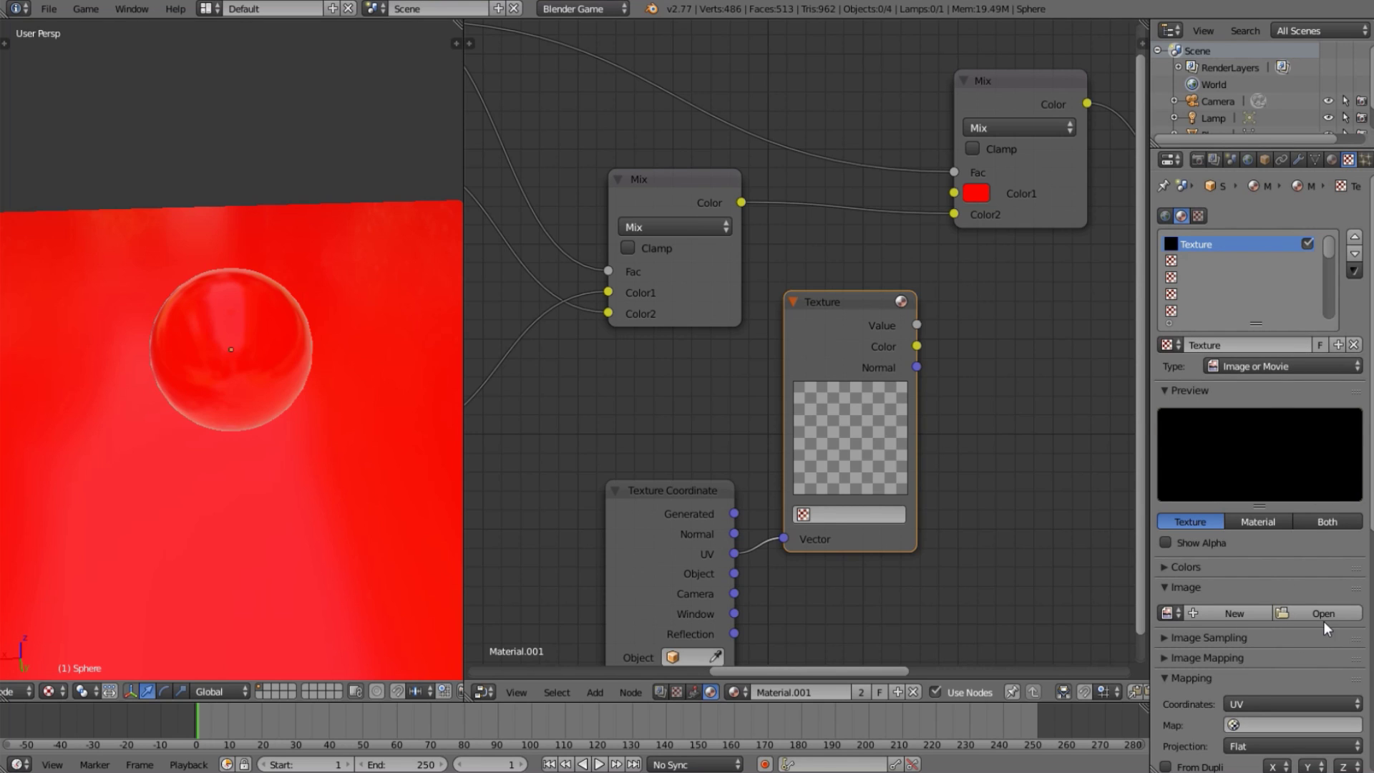
left_click(1324, 616)
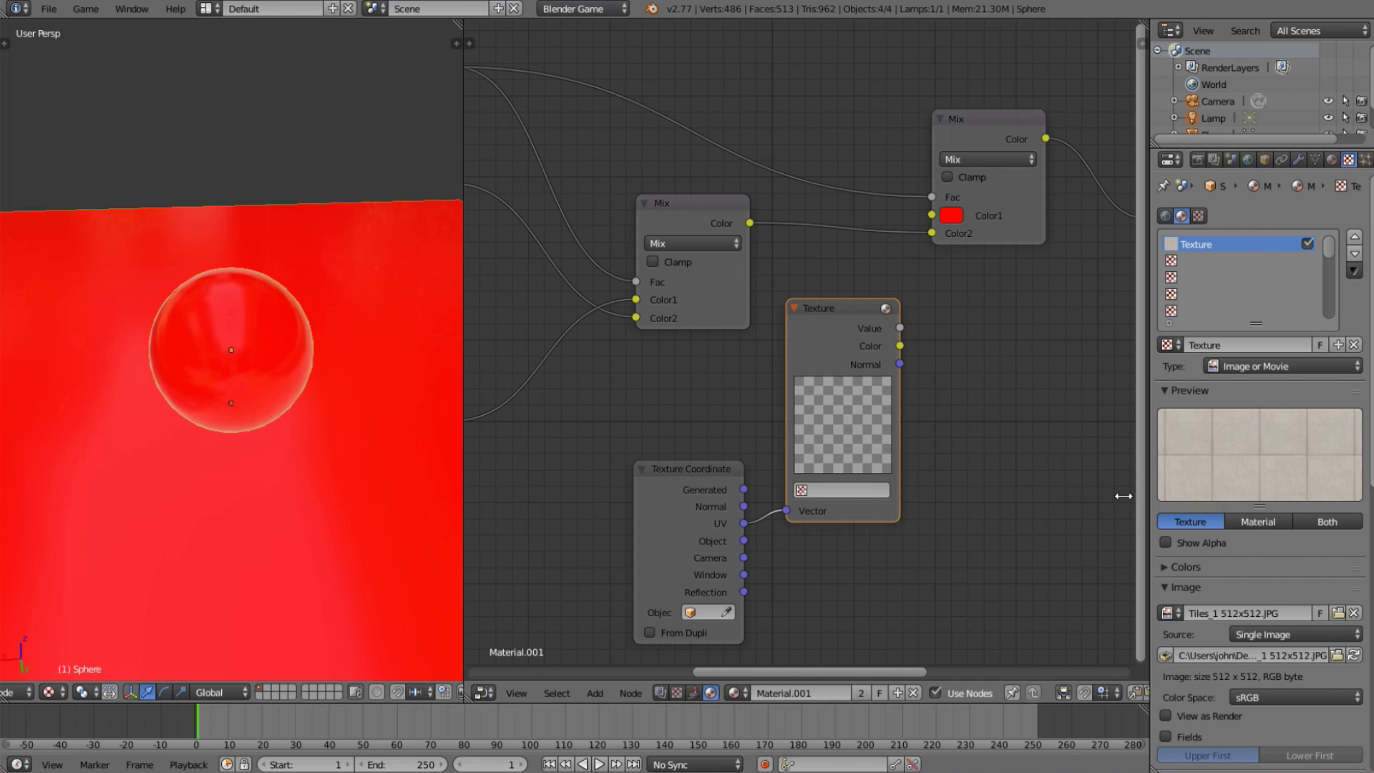
Assign the tile texture named Texture to the new Texture node and shift its Texture Coordinate node slightly away.
left_click(813, 499)
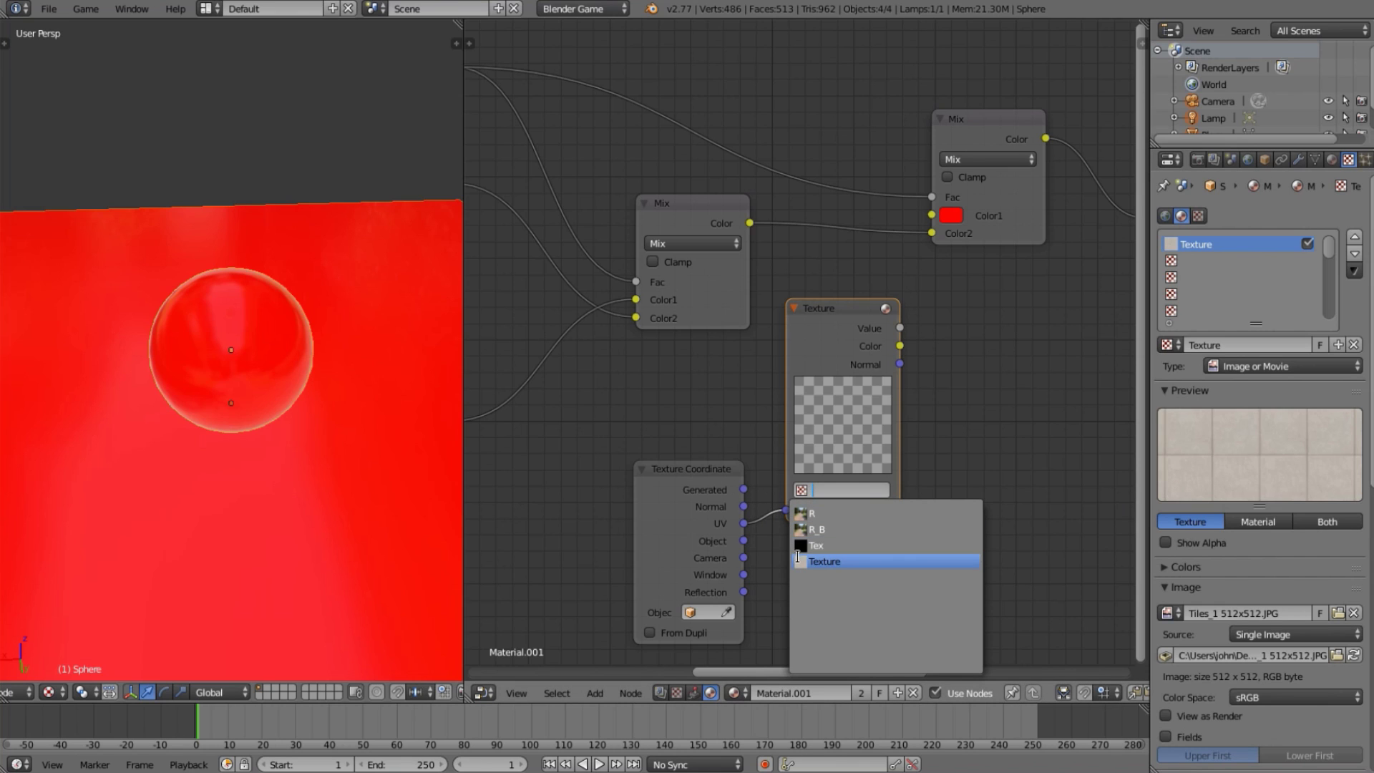
left_click(816, 564)
middle_click_drag(869, 369, 813, 411)
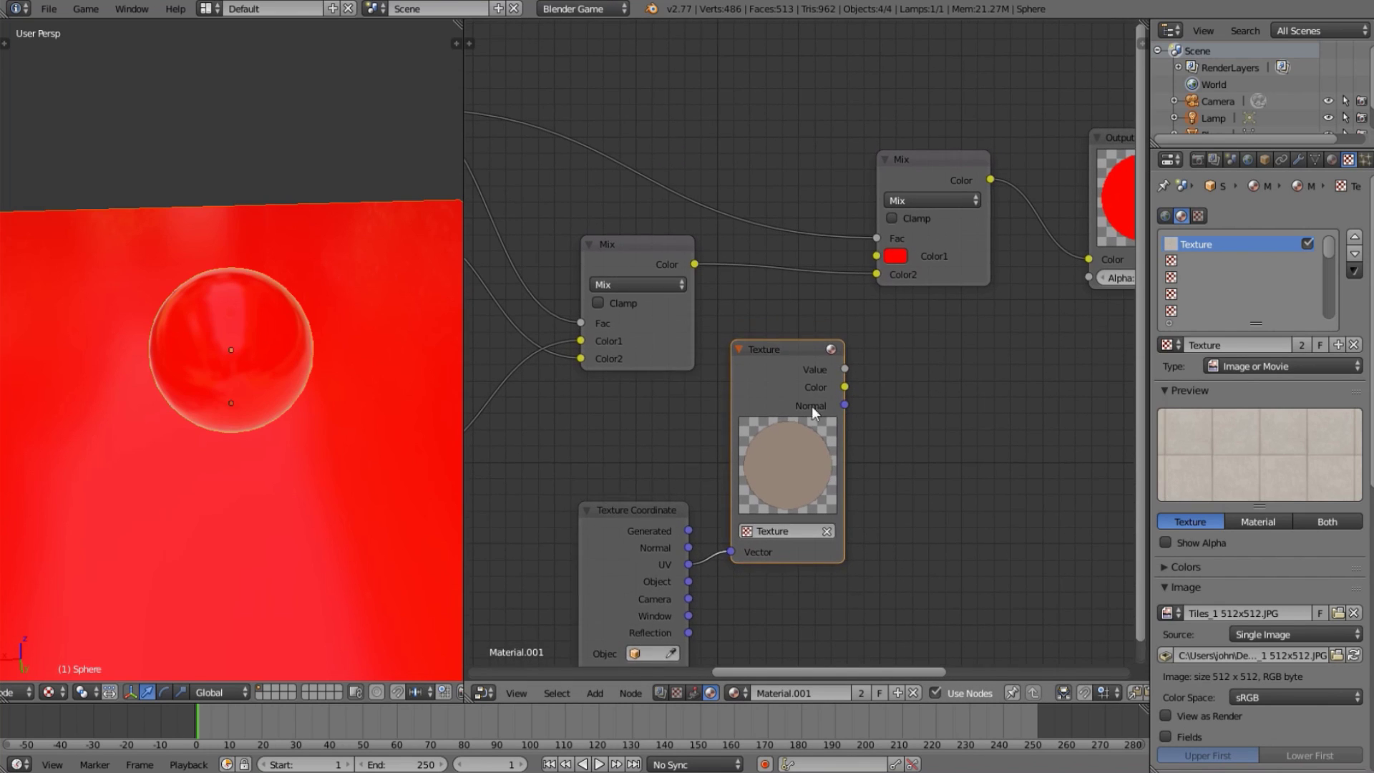
left_click_drag(659, 564, 638, 542)
Connect the tile Texture node's Color output to the second Mix node's Color1 and view the sphere up close.
left_click_drag(845, 387, 878, 255)
key("a")
middle_click_drag(144, 328, 286, 275)
scroll(286, 277, "up", 6)
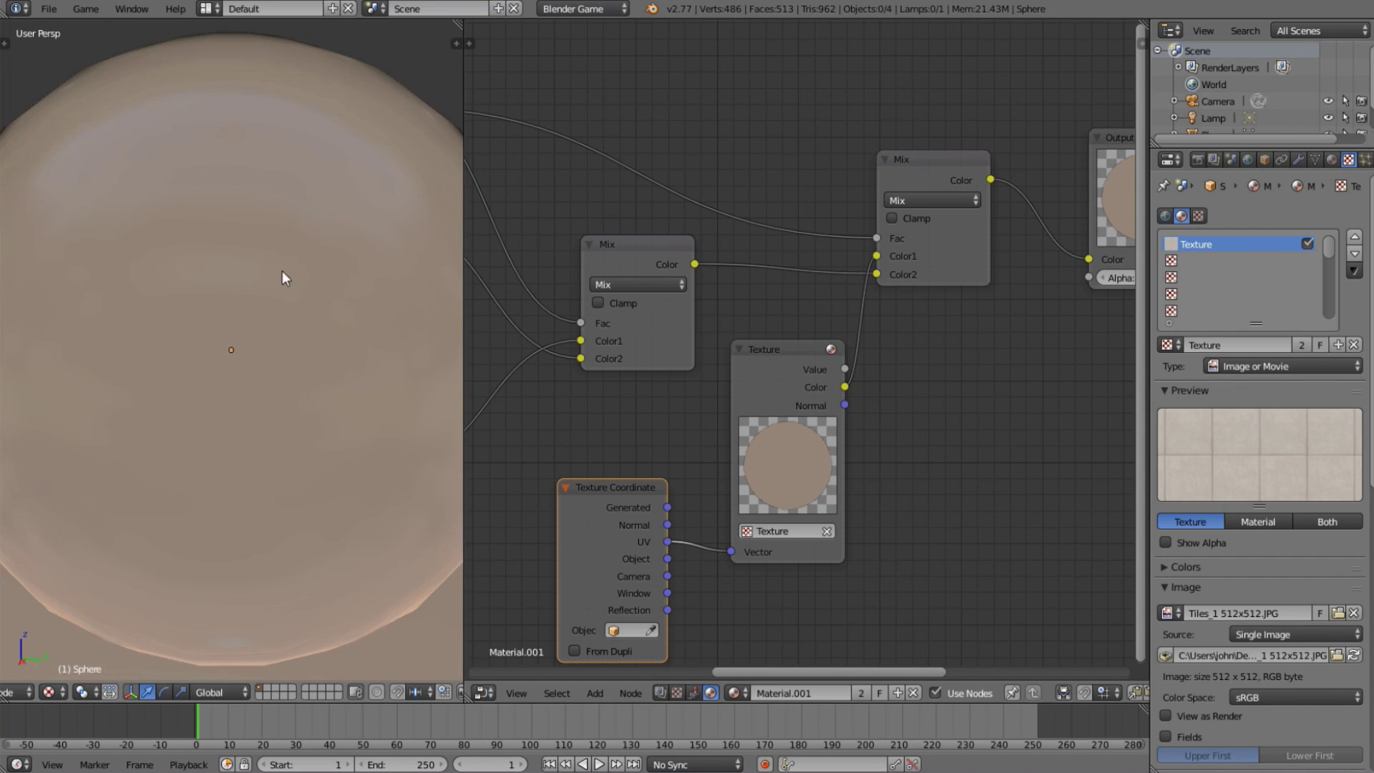
Select the floor plane and reset its UV mapping in Edit Mode.
scroll(116, 287, "down", 5)
right_click(105, 294)
scroll(235, 345, "up", 1)
key("a")
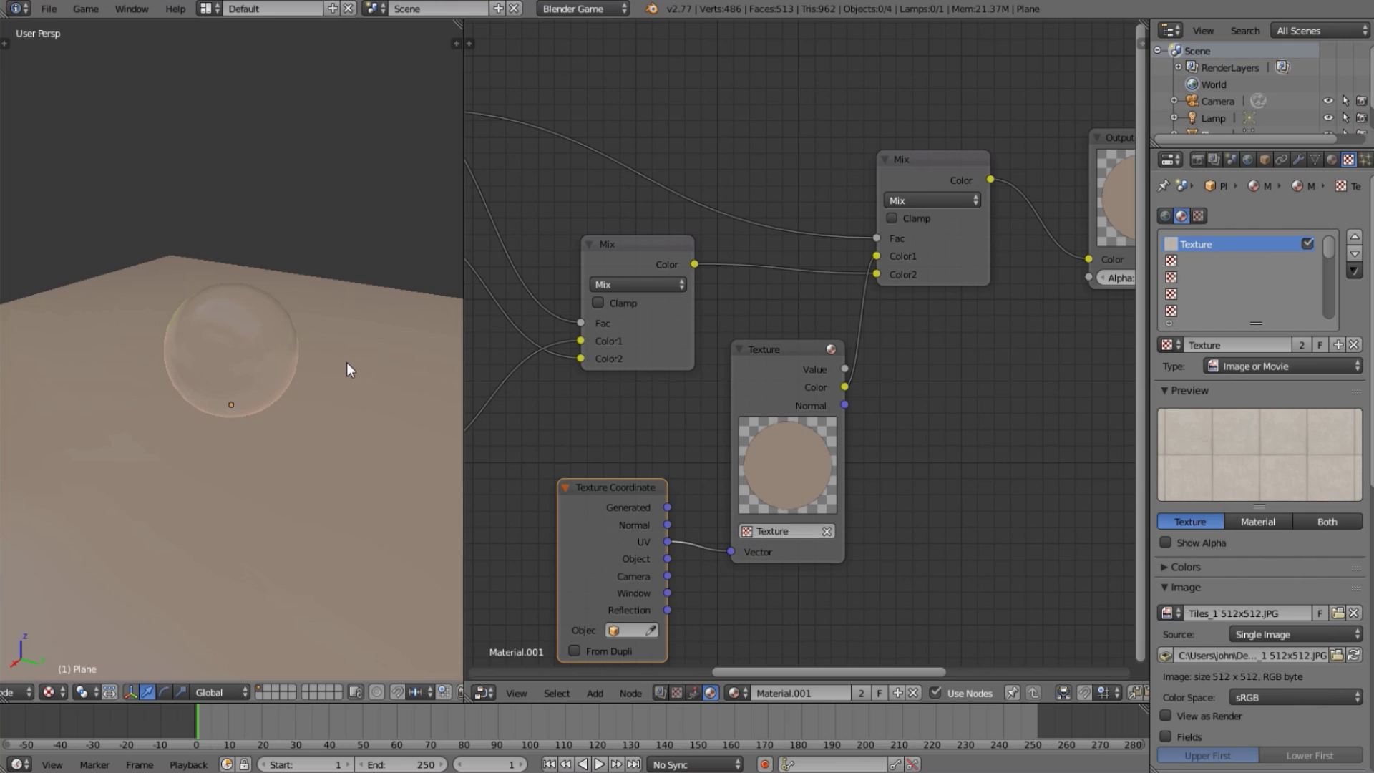
scroll(282, 468, "up", 4)
middle_click_drag(284, 467, 235, 439)
scroll(297, 490, "down", 5)
right_click(300, 491)
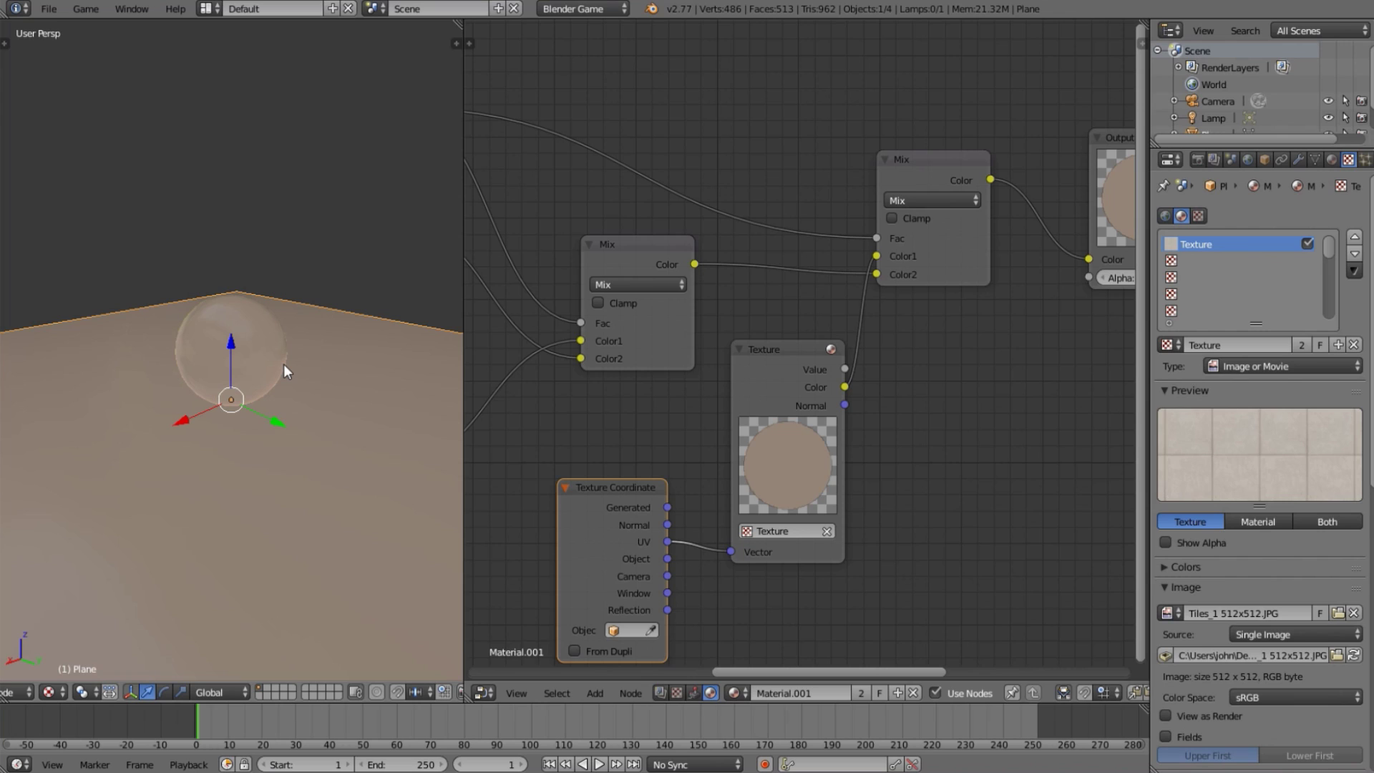
key("Tab")
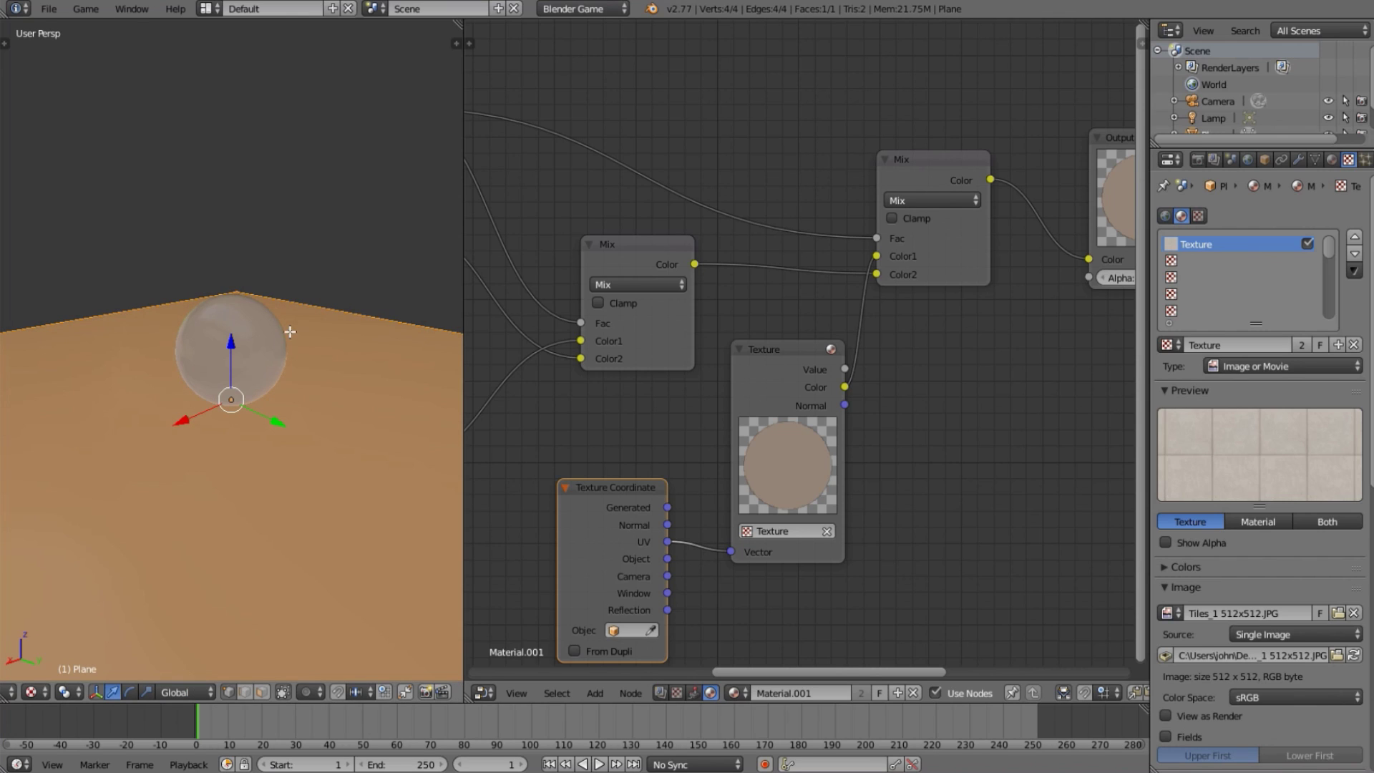
key("u")
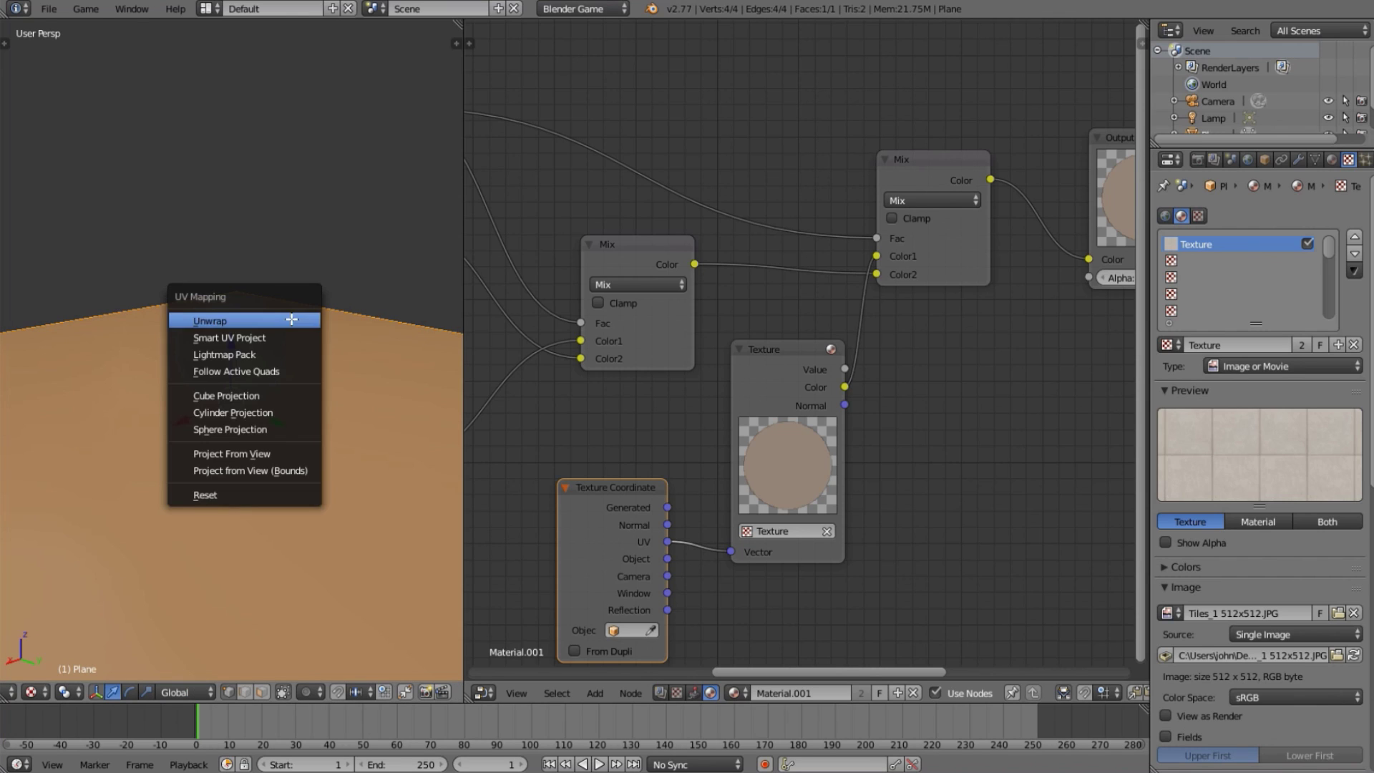
left_click(239, 496)
Split the node editor in two and turn the lower area into a UV/Image Editor with the floor plane in Edit Mode.
scroll(215, 444, "up", 4)
key("Tab")
middle_click_drag(218, 443, 307, 561)
scroll(196, 510, "down", 8)
key("Tab")
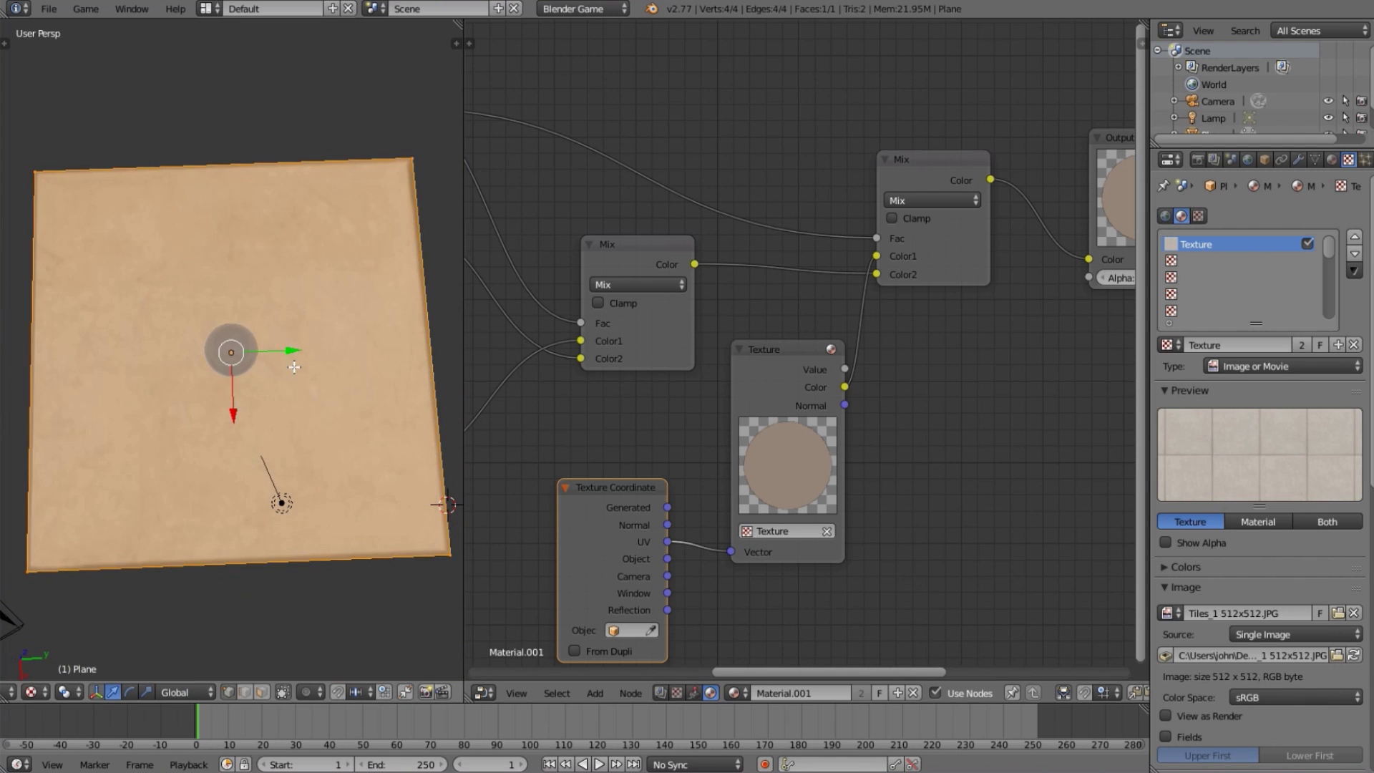
left_click_drag(472, 698, 518, 403)
left_click(483, 694)
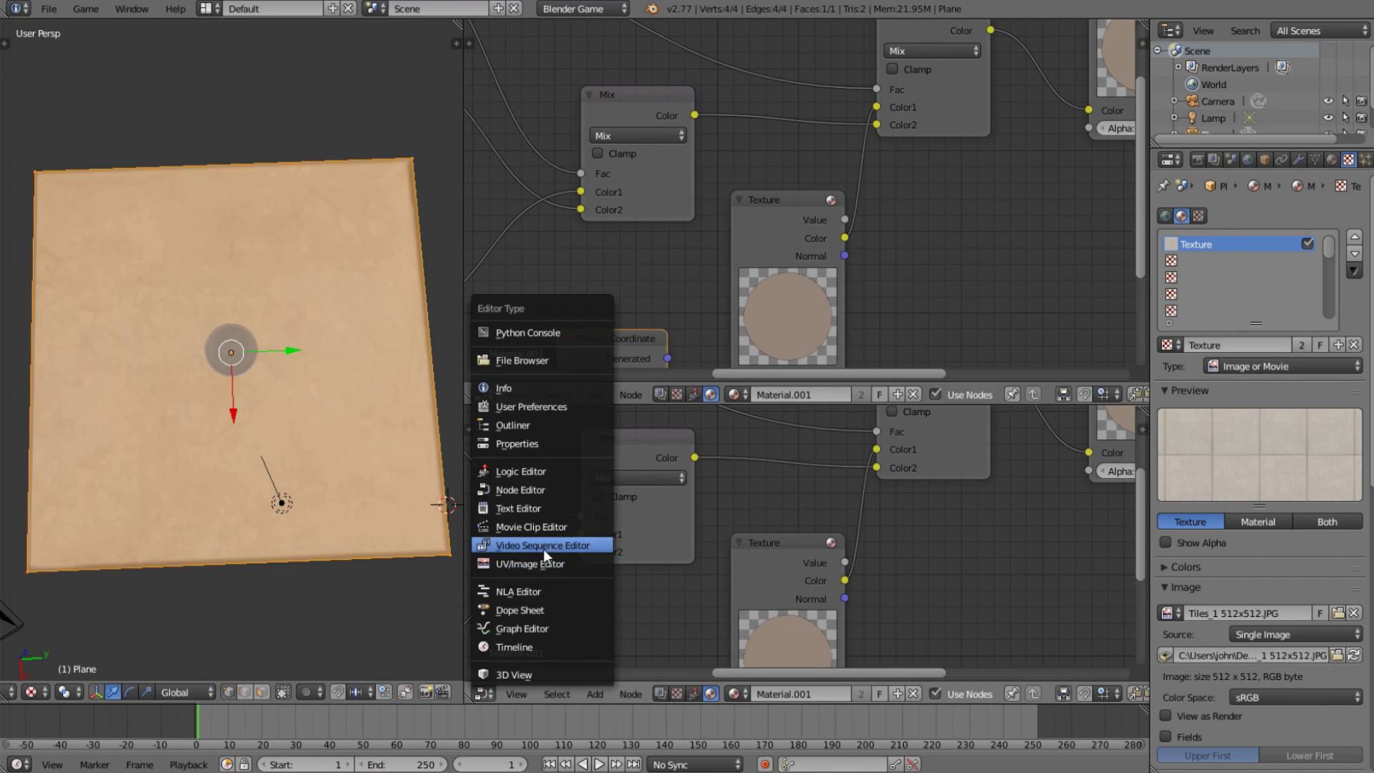
left_click(601, 563)
Scale the floor plane's UVs up about 17 times so the tiles repeat, and return to Object Mode.
scroll(610, 587, "down", 5)
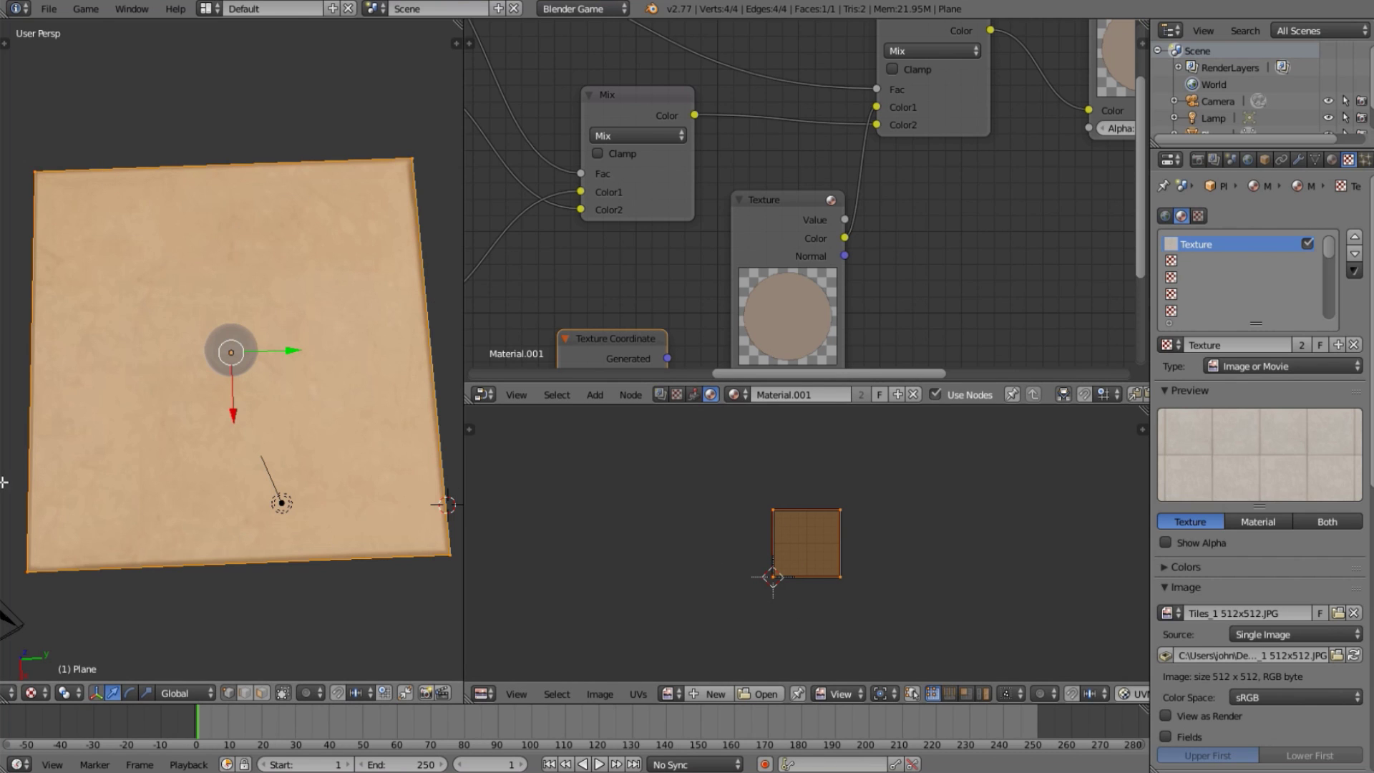
scroll(816, 560, "down", 4)
key("s")
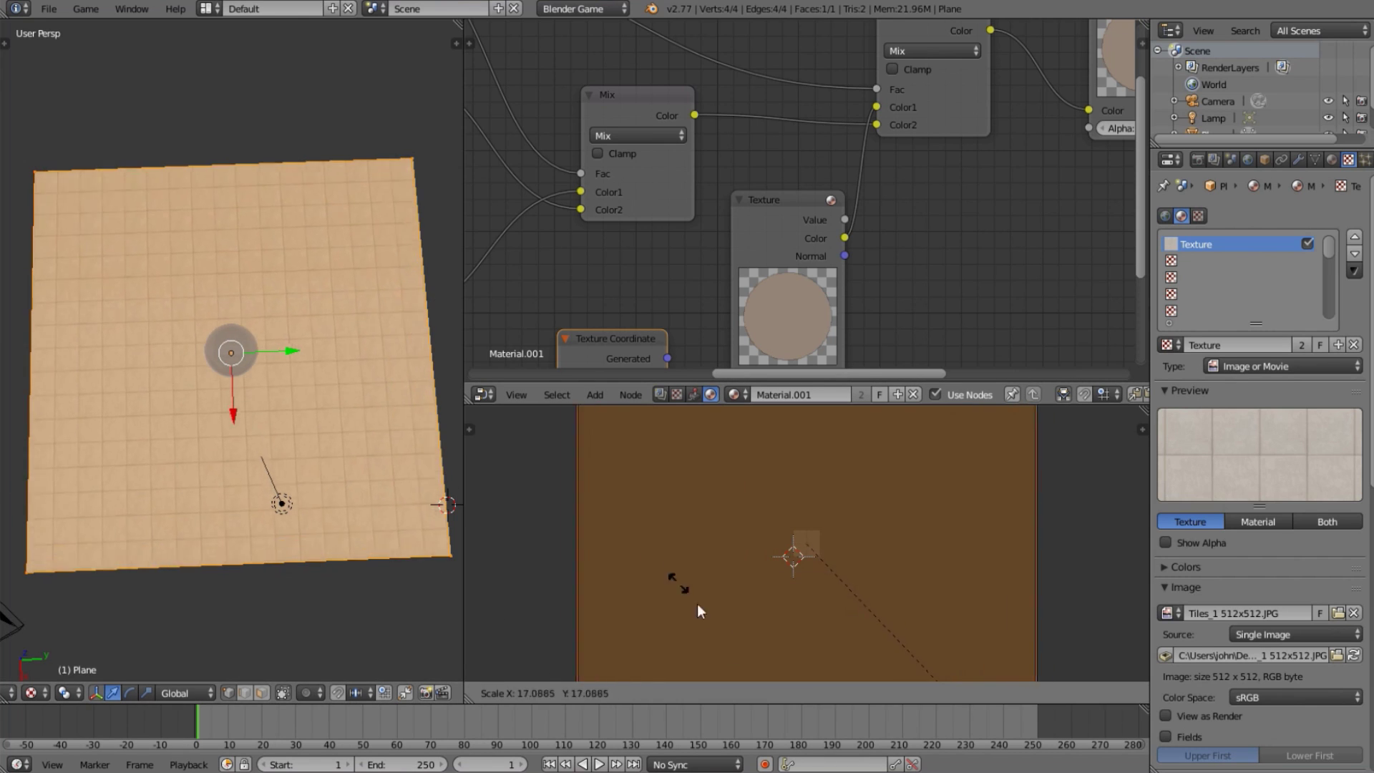
left_click(955, 573)
key("Tab")
scroll(342, 451, "up", 2)
middle_click_drag(342, 451, 246, 296)
Unwrap the sphere with Smart UV Project, keeping the 66.00 angle limit and zero island margin.
right_click(280, 293)
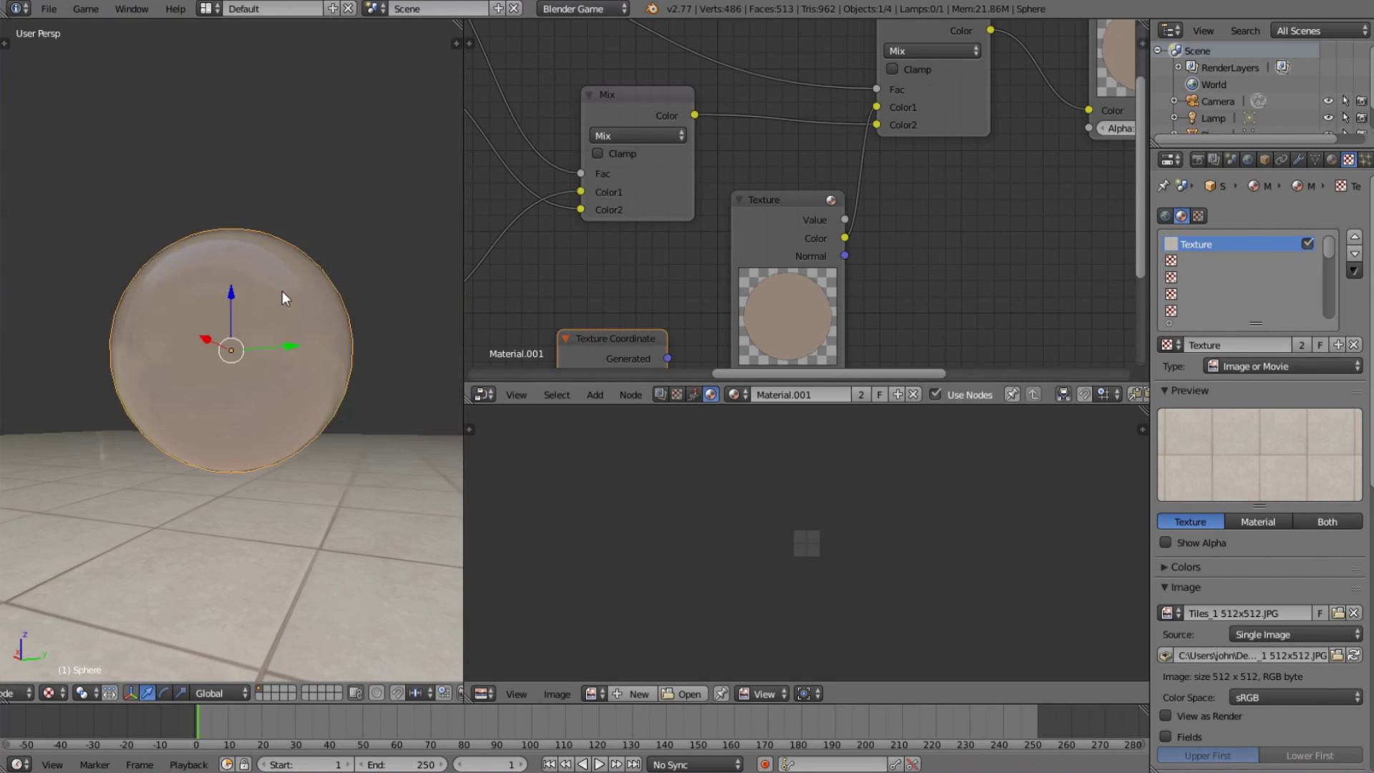
key("Tab")
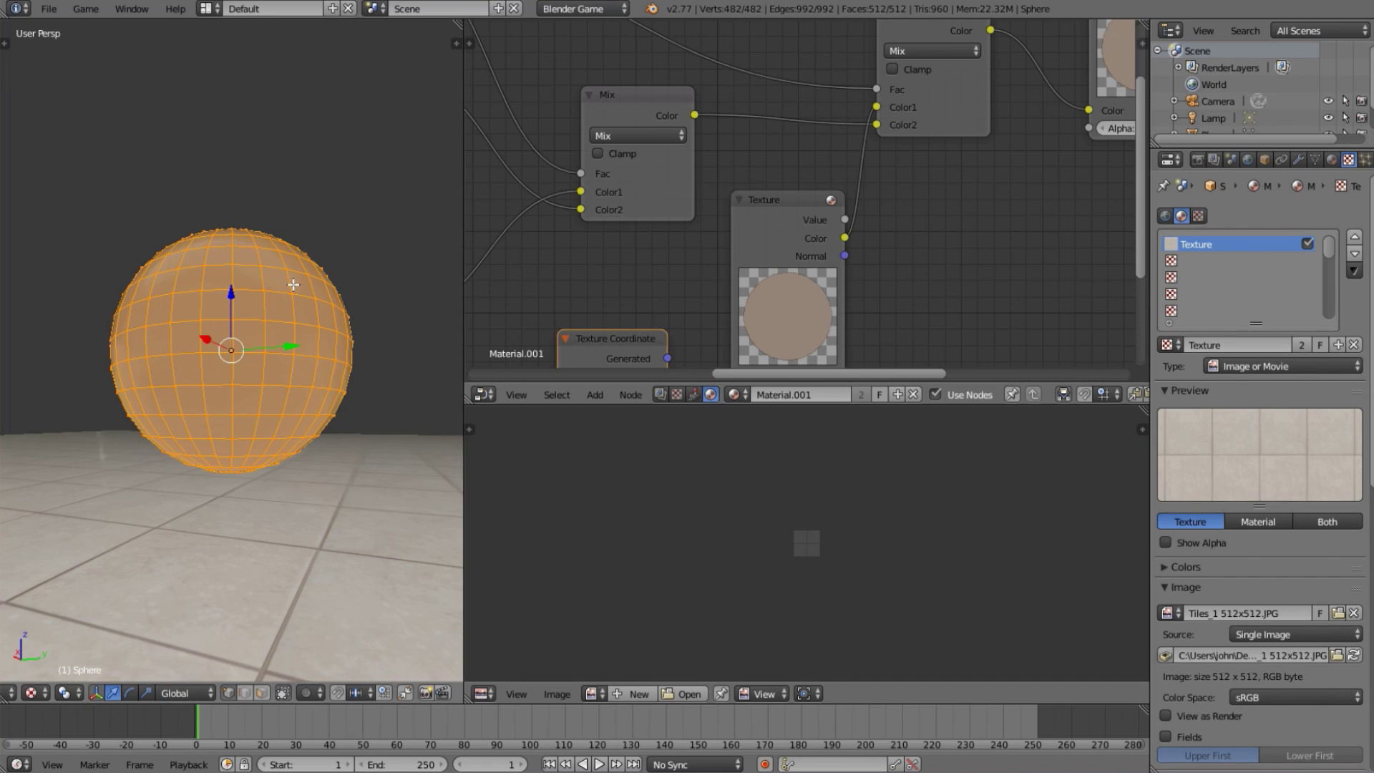
key("u")
left_click(286, 127)
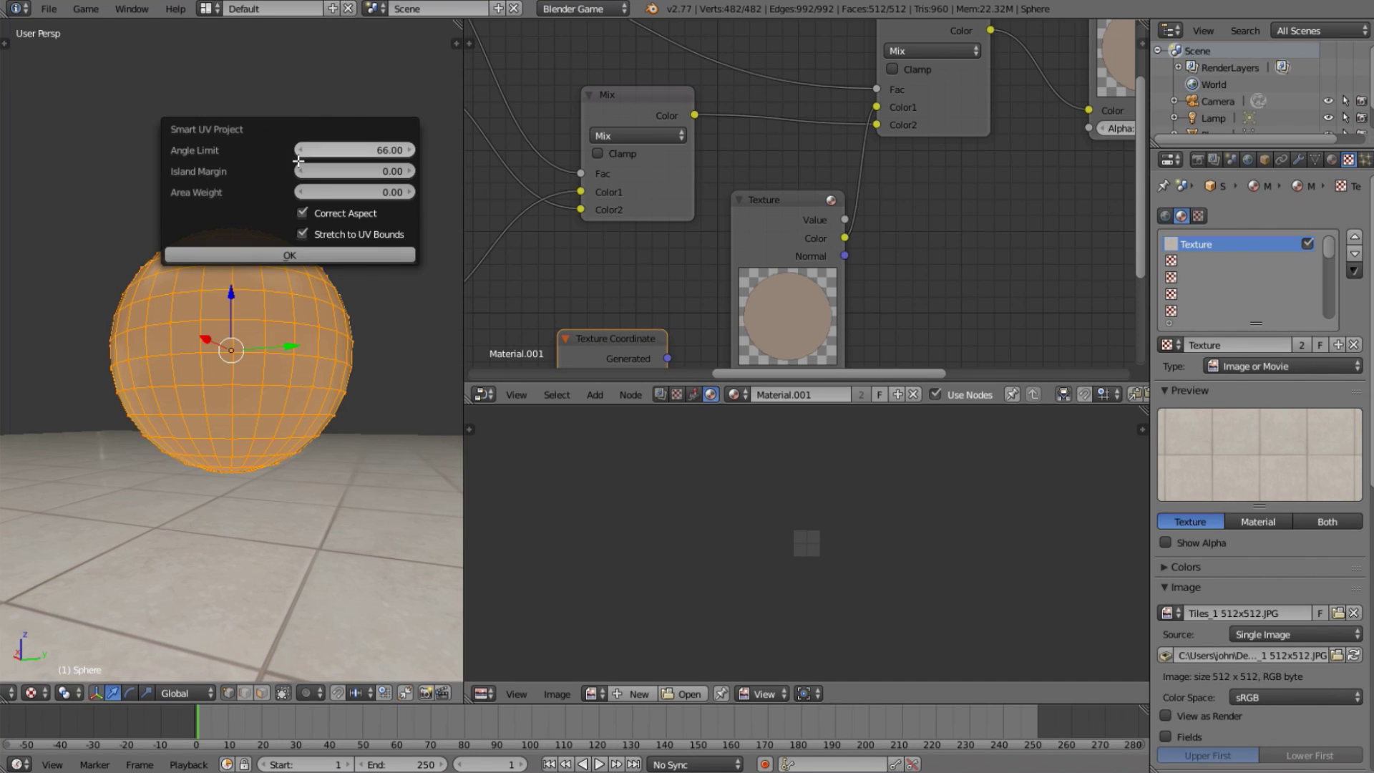
left_click(344, 256)
key("Tab")
middle_click_drag(255, 308, 429, 411)
Enlarge the sphere's UV layout so the tile pattern repeats across its surface, and deselect everything.
key("Tab")
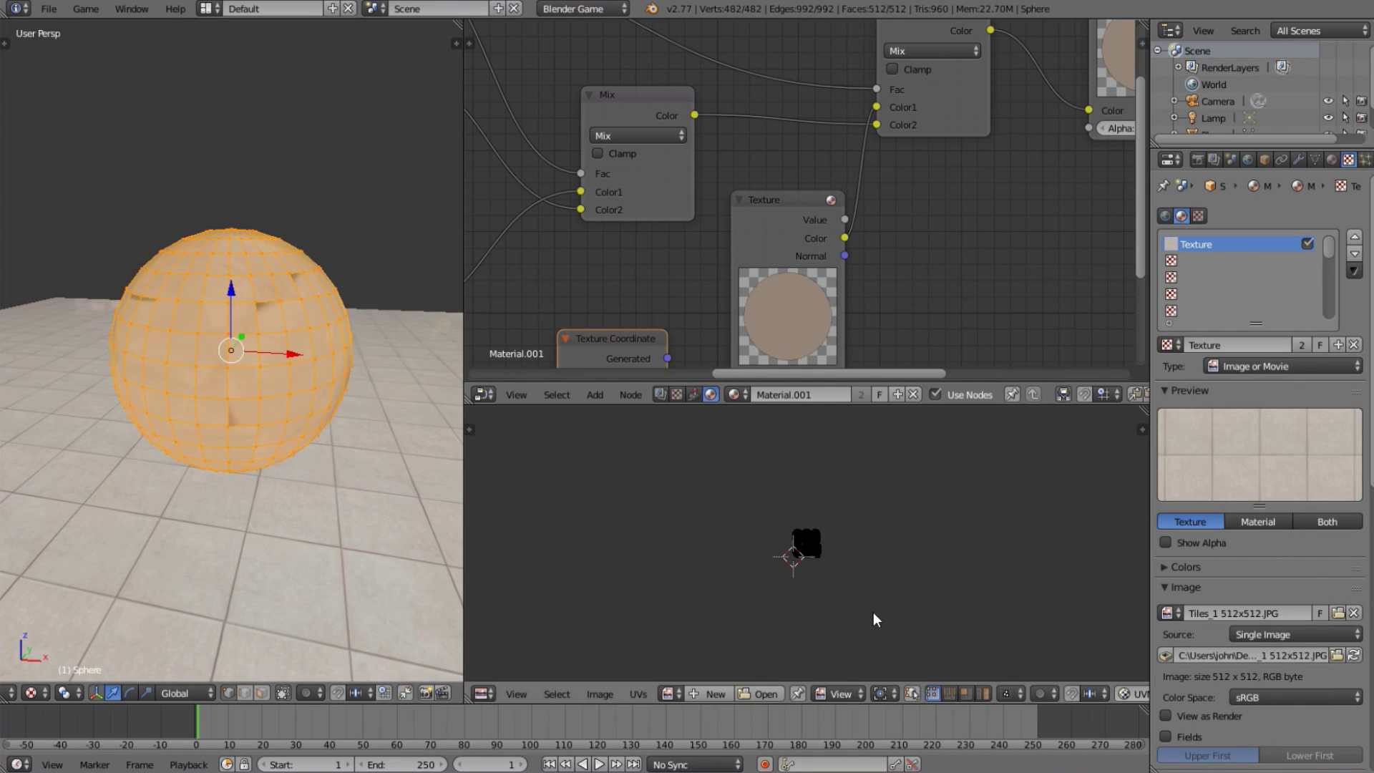
scroll(822, 547, "up", 5)
key("Tab")
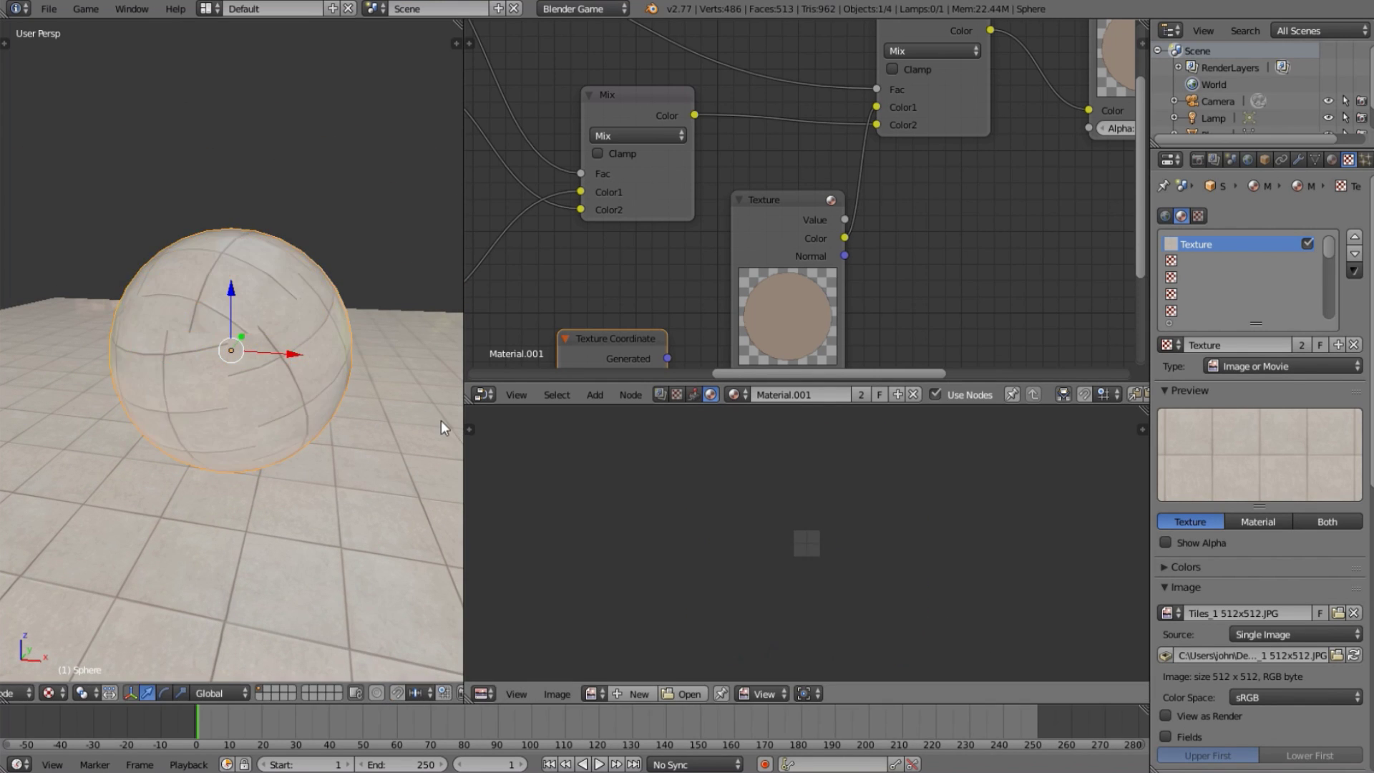
middle_click_drag(225, 406, 204, 361)
scroll(97, 416, "down", 3)
key("a")
scroll(282, 413, "up", 3)
scroll(404, 488, "down", 4)
middle_click_drag(329, 475, 312, 408)
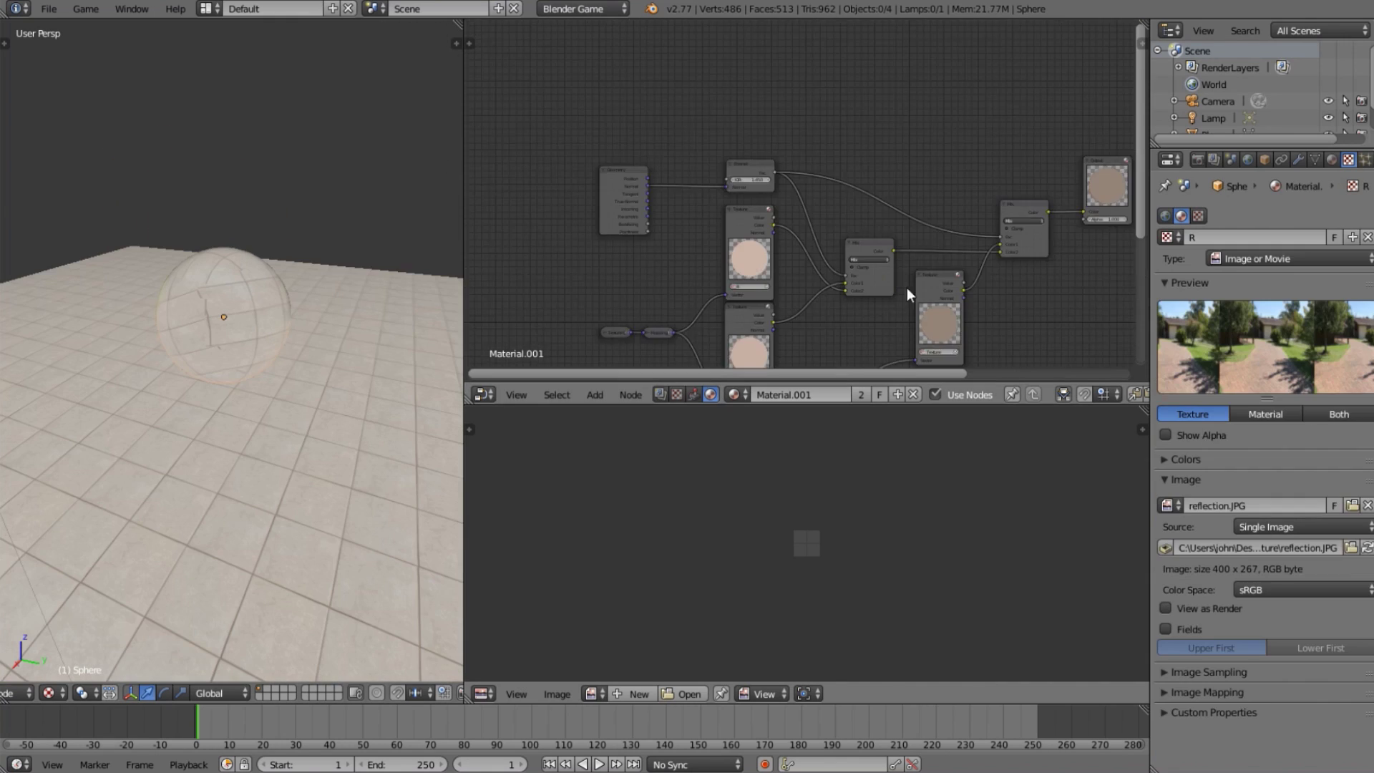
Select the Material node and its connected Output node and move both away from the rest of the node tree.
scroll(767, 178, "up", 3)
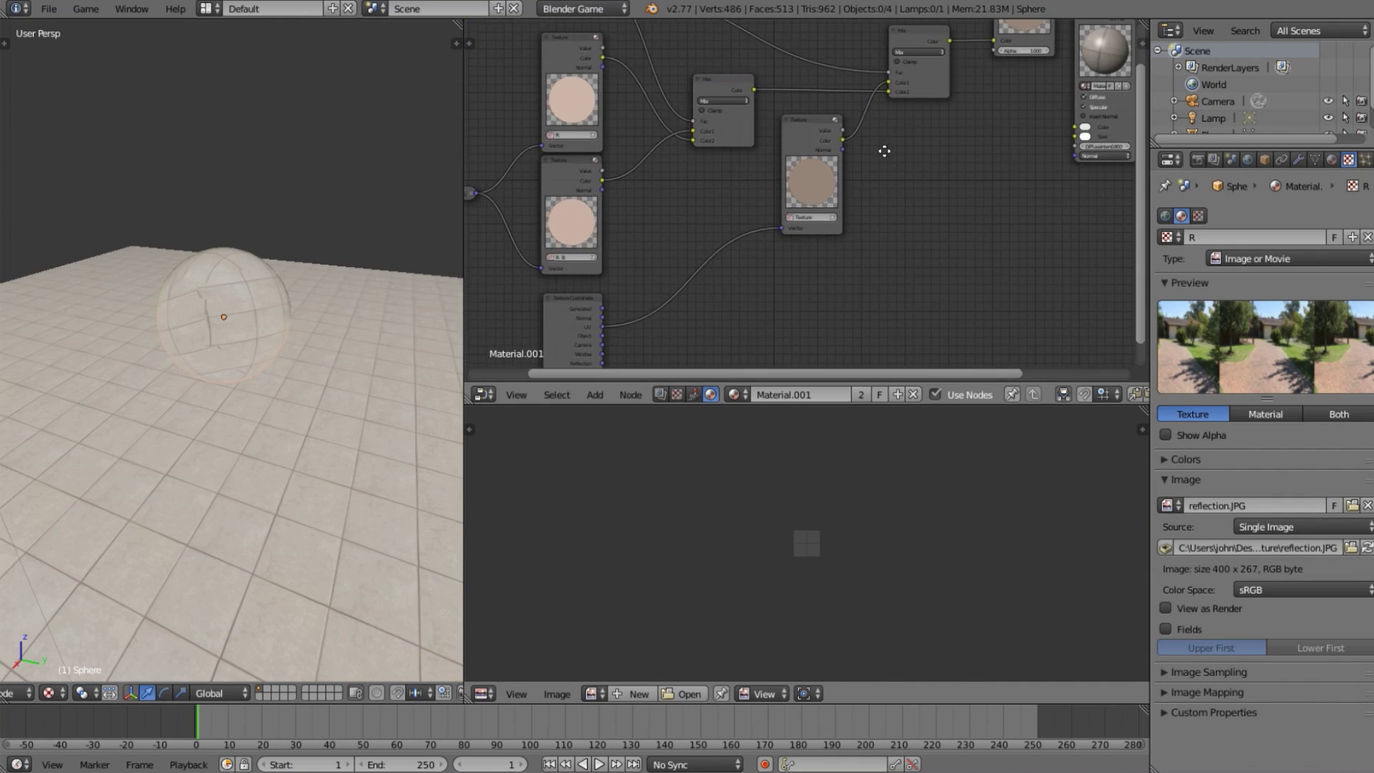
middle_click_drag(885, 152, 627, 276)
scroll(852, 171, "up", 1)
middle_click_drag(852, 171, 657, 262)
left_click(648, 270)
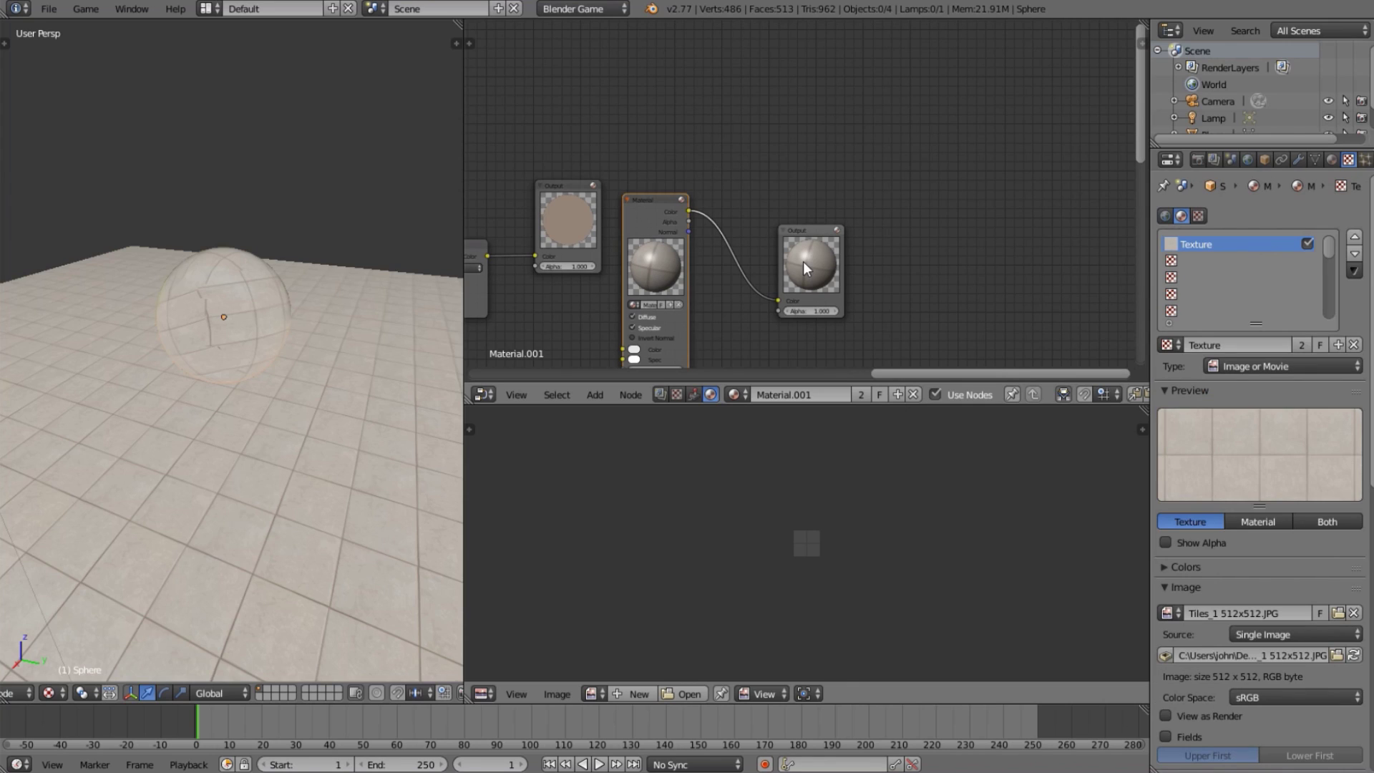
left_click(803, 268, "shift")
left_click_drag(668, 281, 778, 194)
scroll(221, 255, "up", 4)
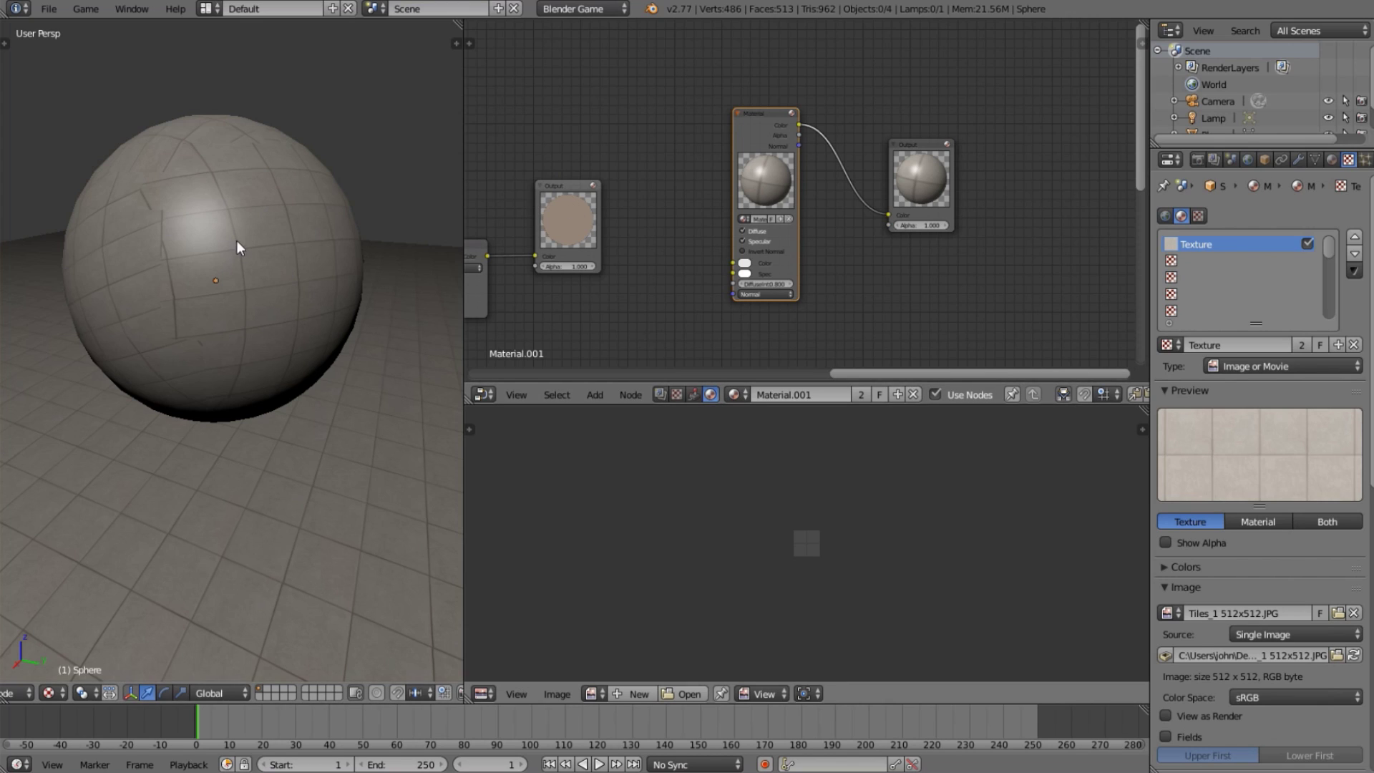
Unlink the tile texture from the Material node's texture slot and delete the Output node fed by the second Mix node.
left_click(1355, 345)
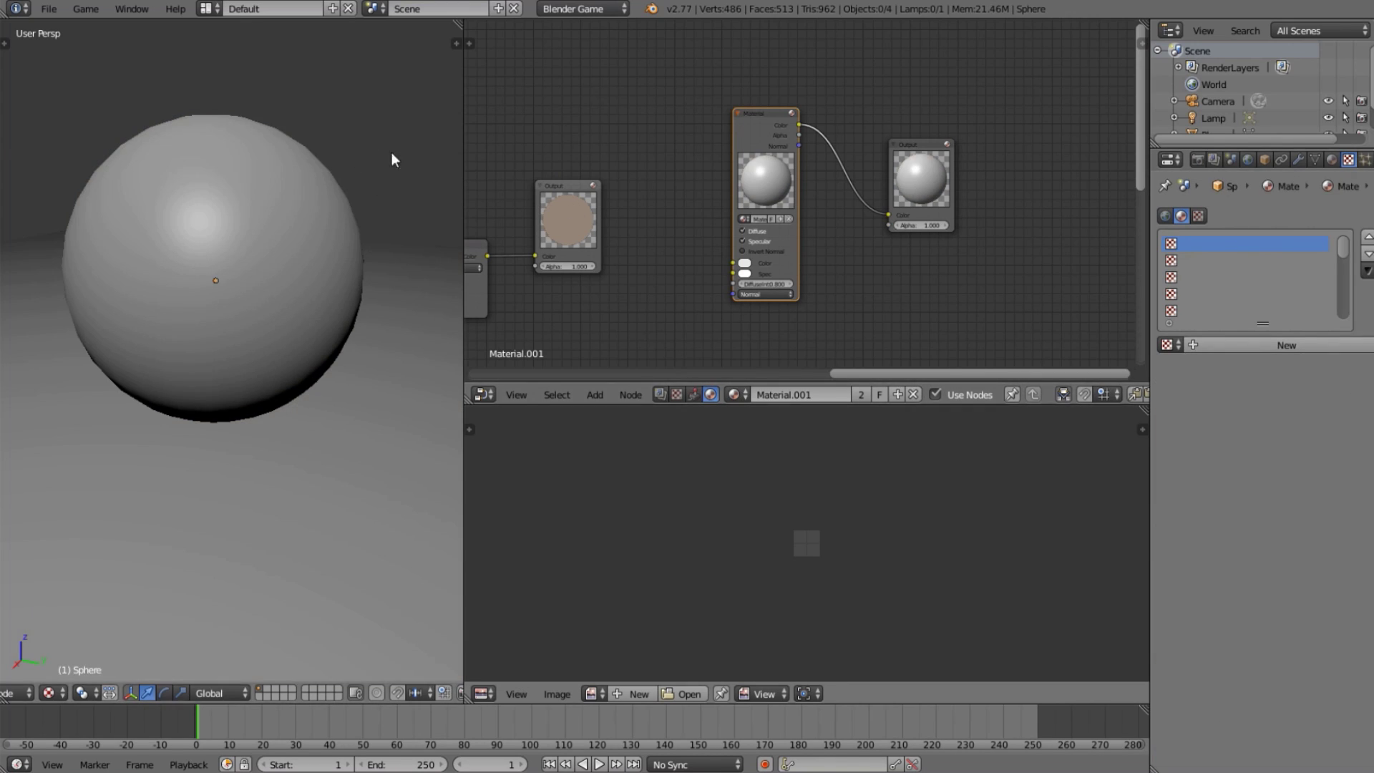
scroll(514, 248, "up", 1)
middle_click_drag(514, 248, 733, 230)
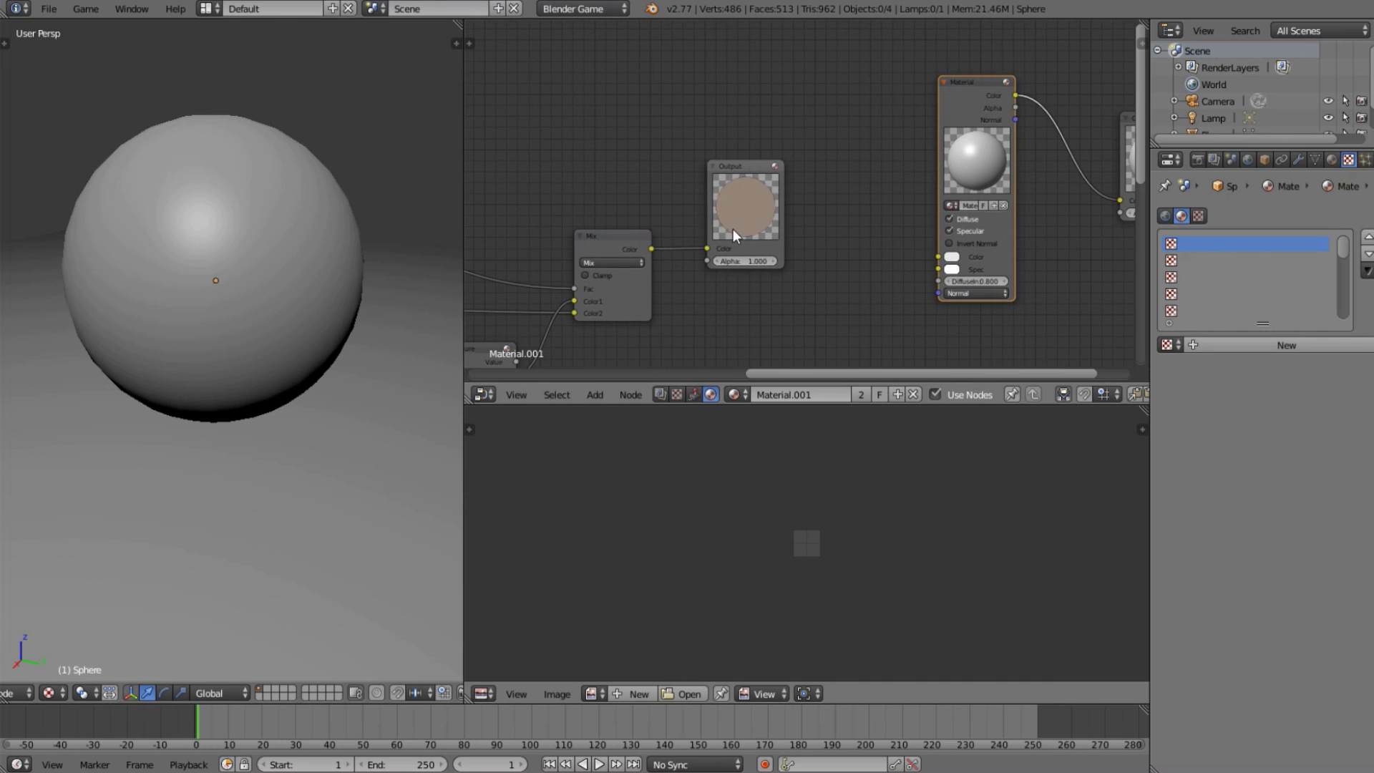
left_click(733, 230)
key("x")
Connect the second Mix node's Color output to the Material node's Color input.
left_click_drag(652, 249, 938, 256)
mouse_move(231, 240)
middle_mouse_down()
mouse_move(285, 229)
mouse_move(328, 186)
mouse_move(290, 192)
mouse_move(321, 188)
mouse_move(292, 174)
mouse_move(246, 204)
mouse_move(245, 226)
middle_mouse_up()
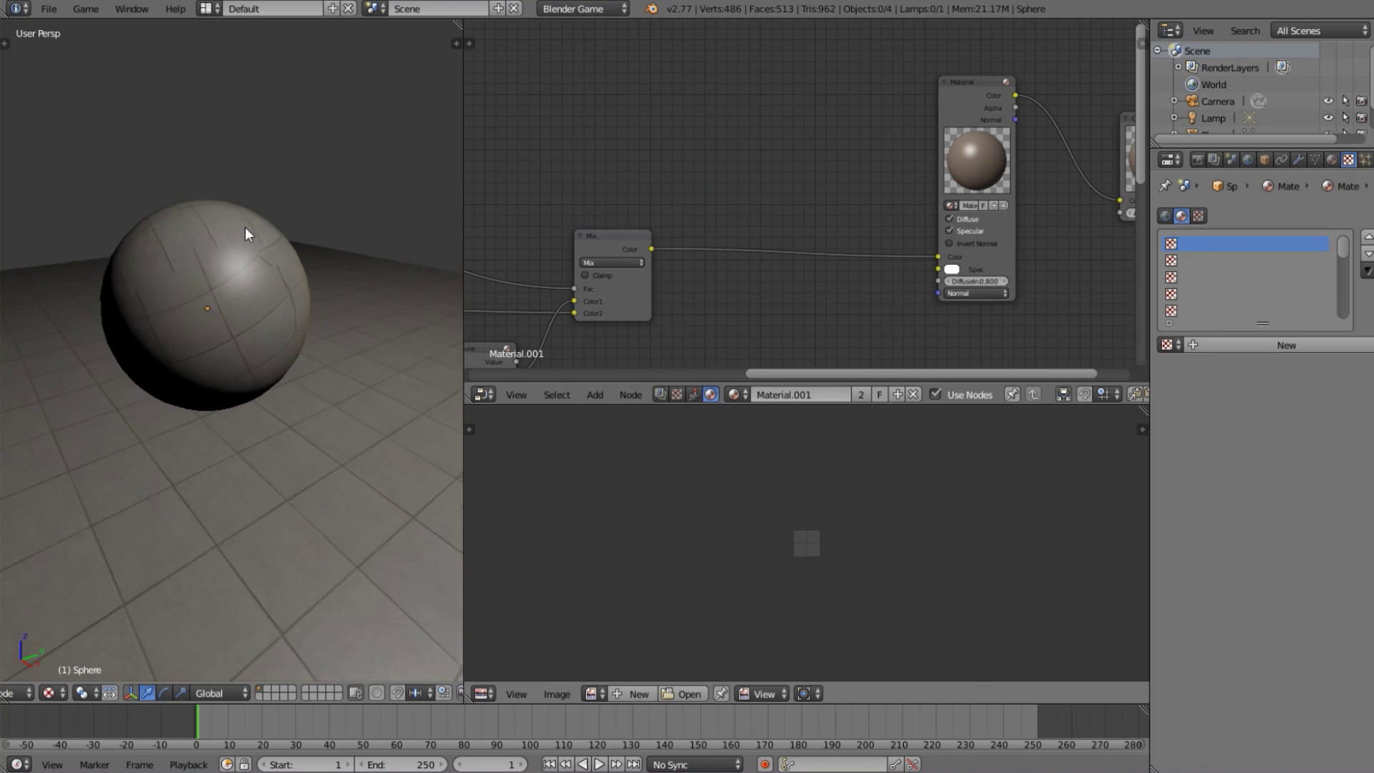
scroll(244, 226, "down", 6)
key("n")
key("n")
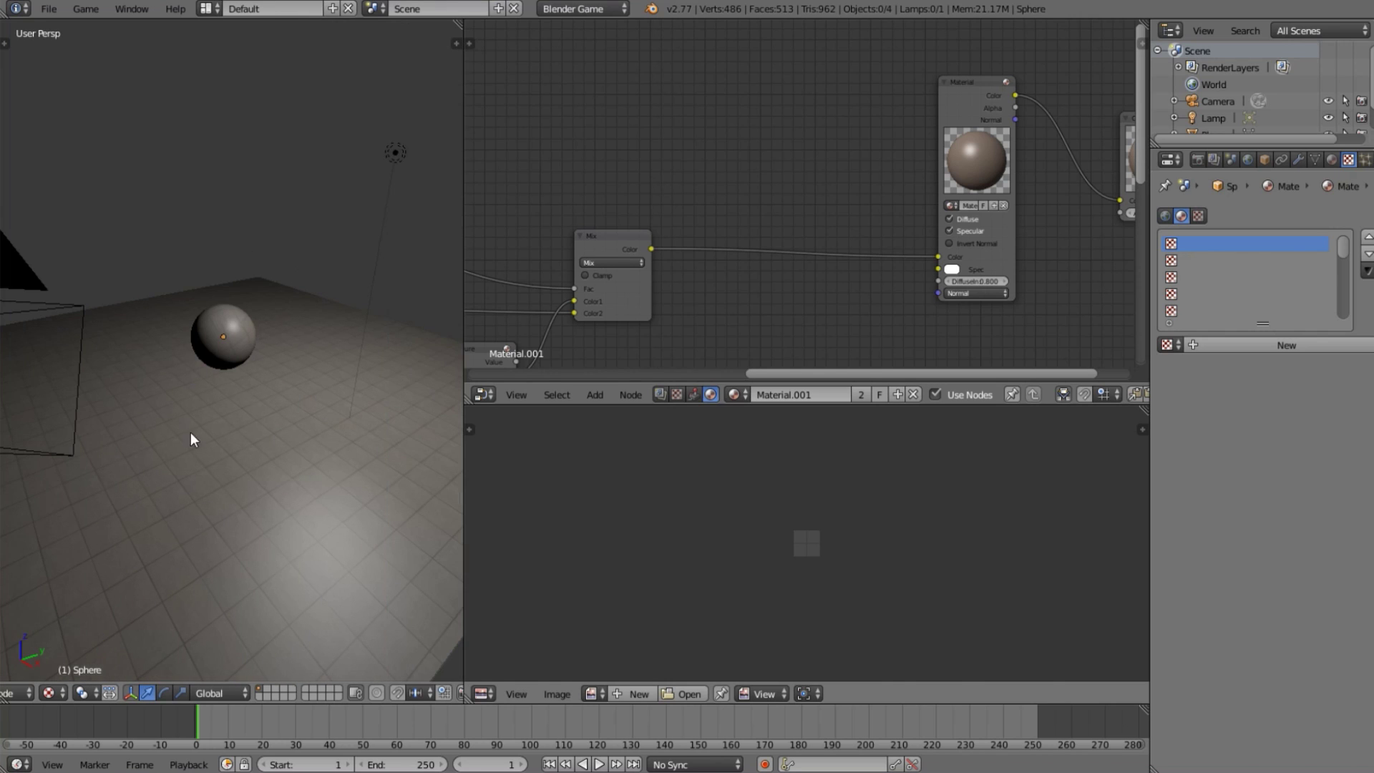
Change the lamp to a Sun and rotate it so the light falls on the sphere at a slant.
right_click(395, 153)
left_click(1299, 159)
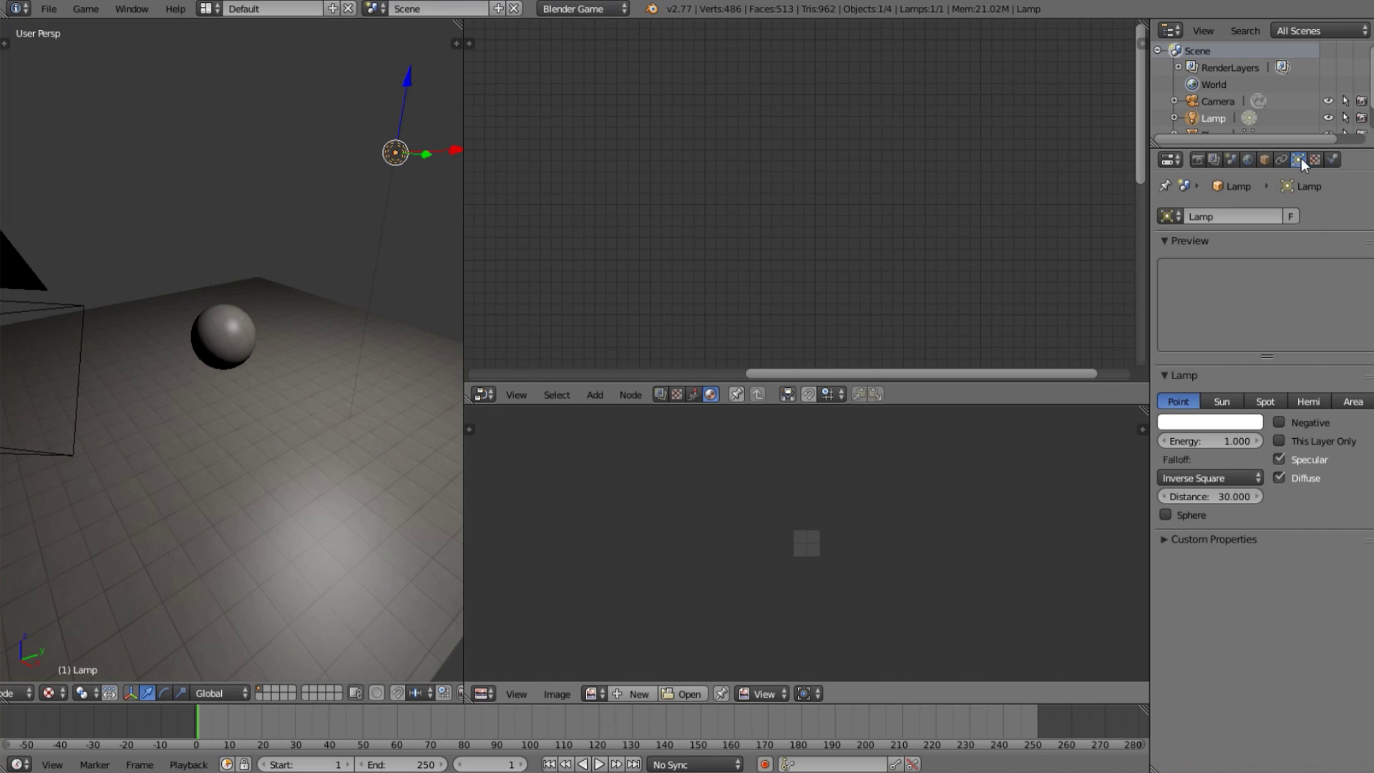
left_click(1220, 402)
key("r")
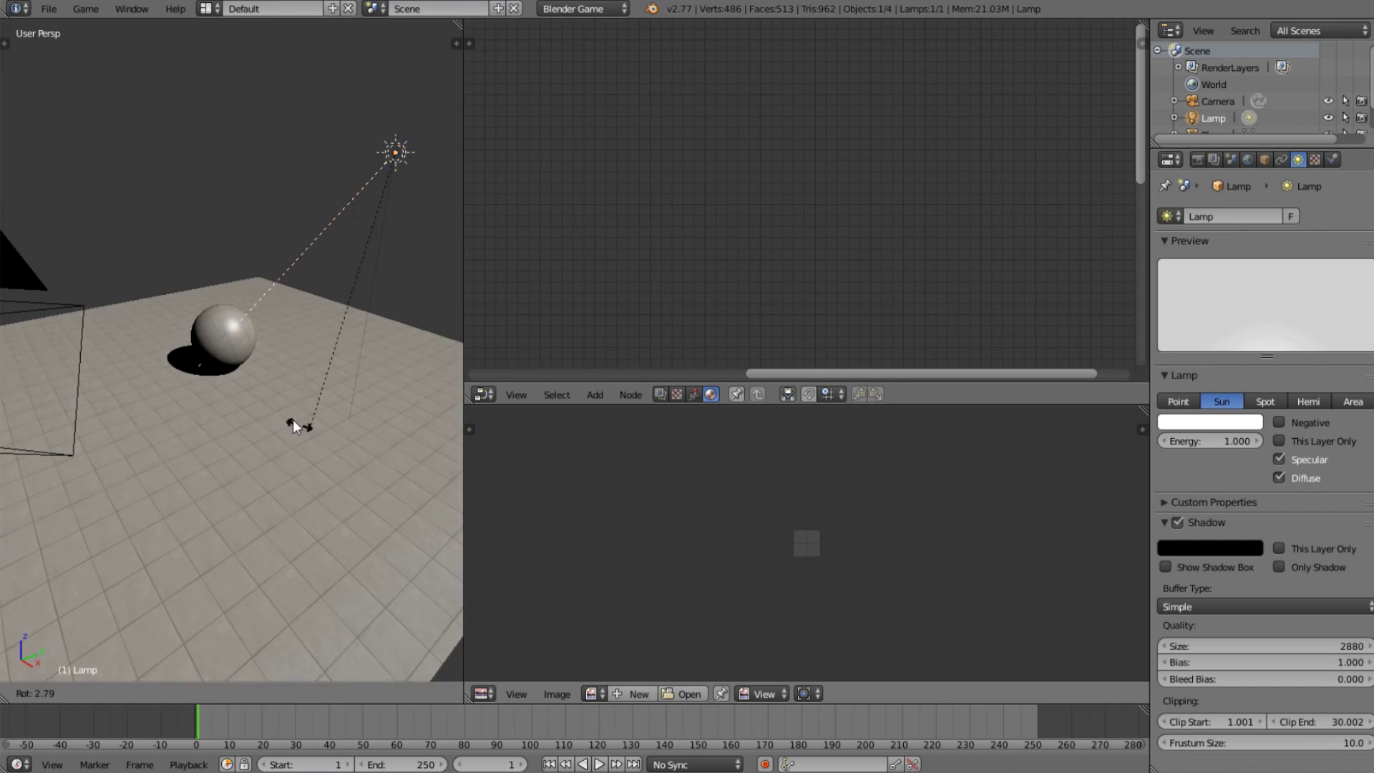
left_click(204, 333)
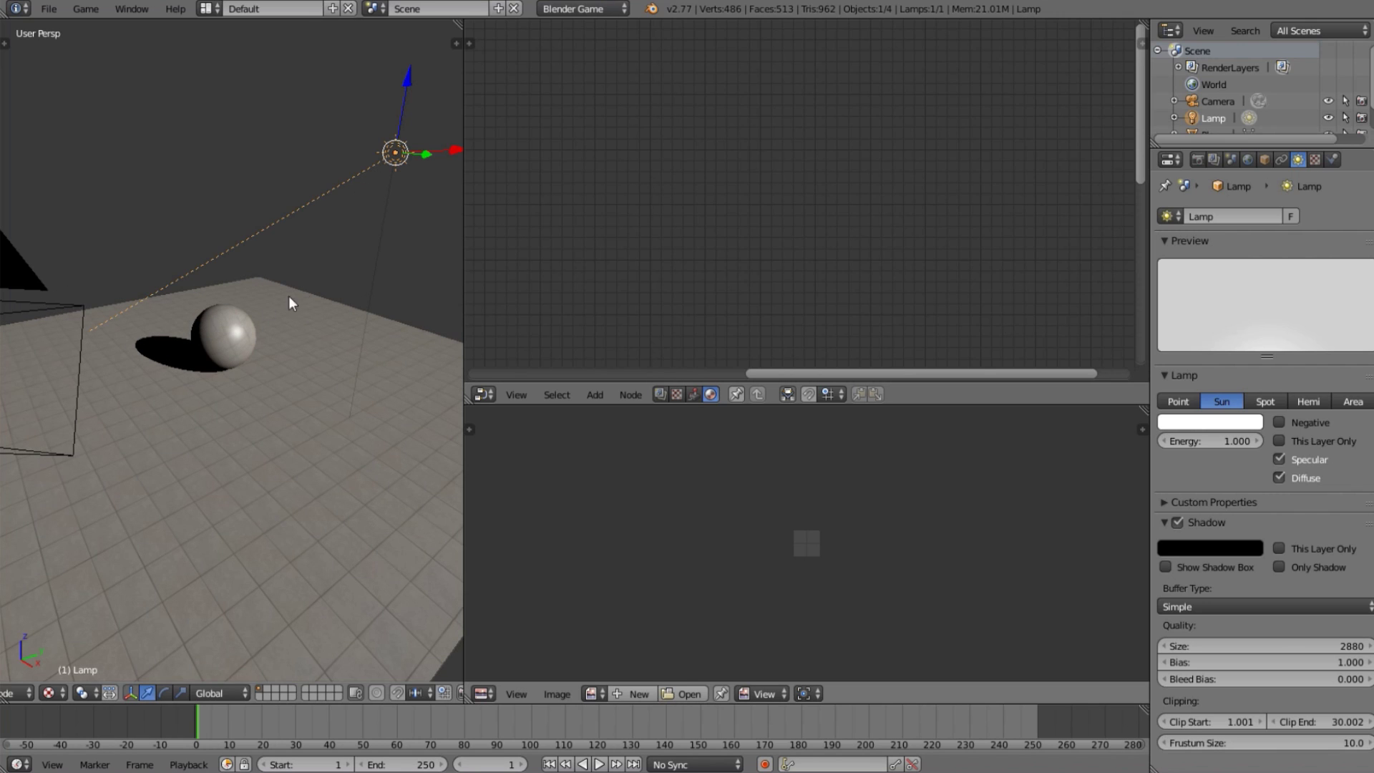
scroll(205, 295, "up", 3)
middle_click_drag(236, 285, 294, 306)
scroll(311, 338, "down", 2)
Duplicate the sun lamp, place the copy in line with the sphere and raise it high above along Z.
key("shift+d")
left_click(36, 260)
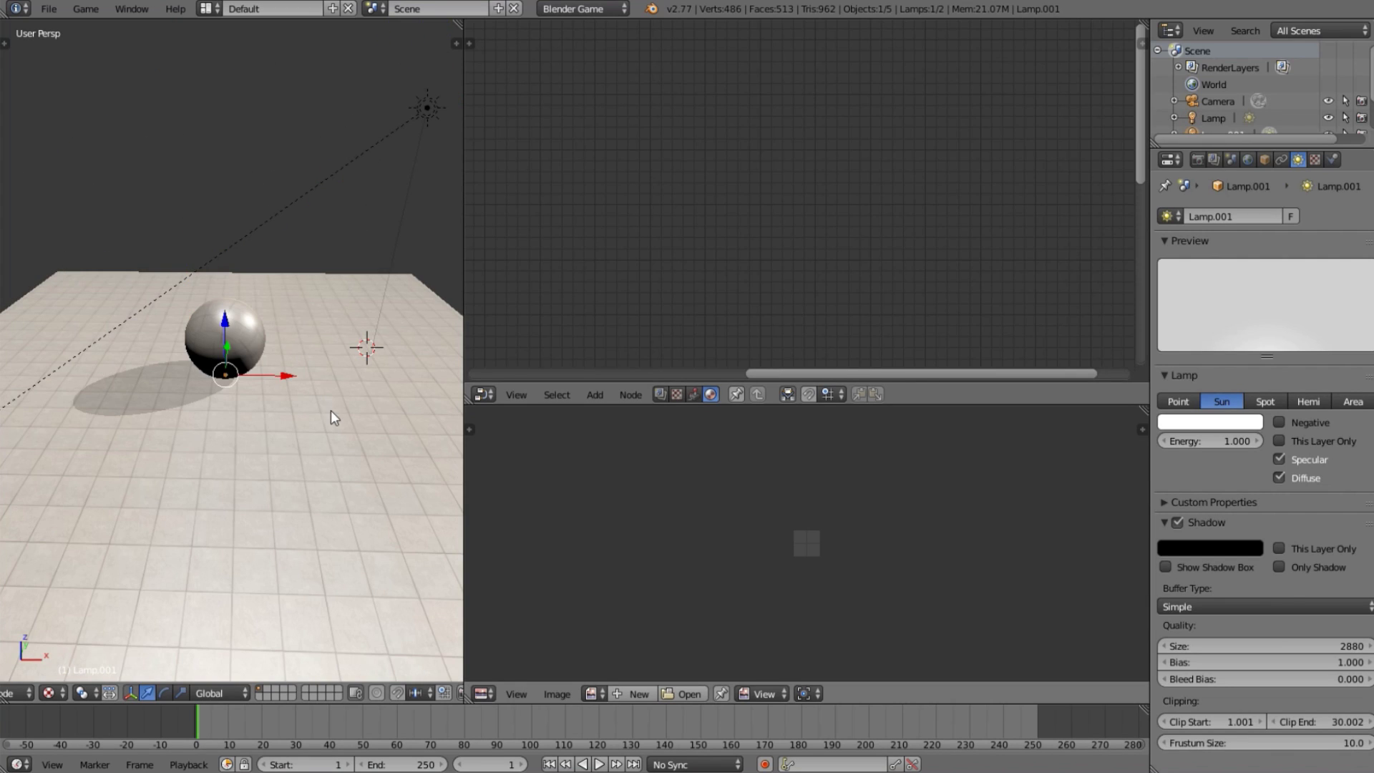
key("g")
key("z")
left_click(315, 101)
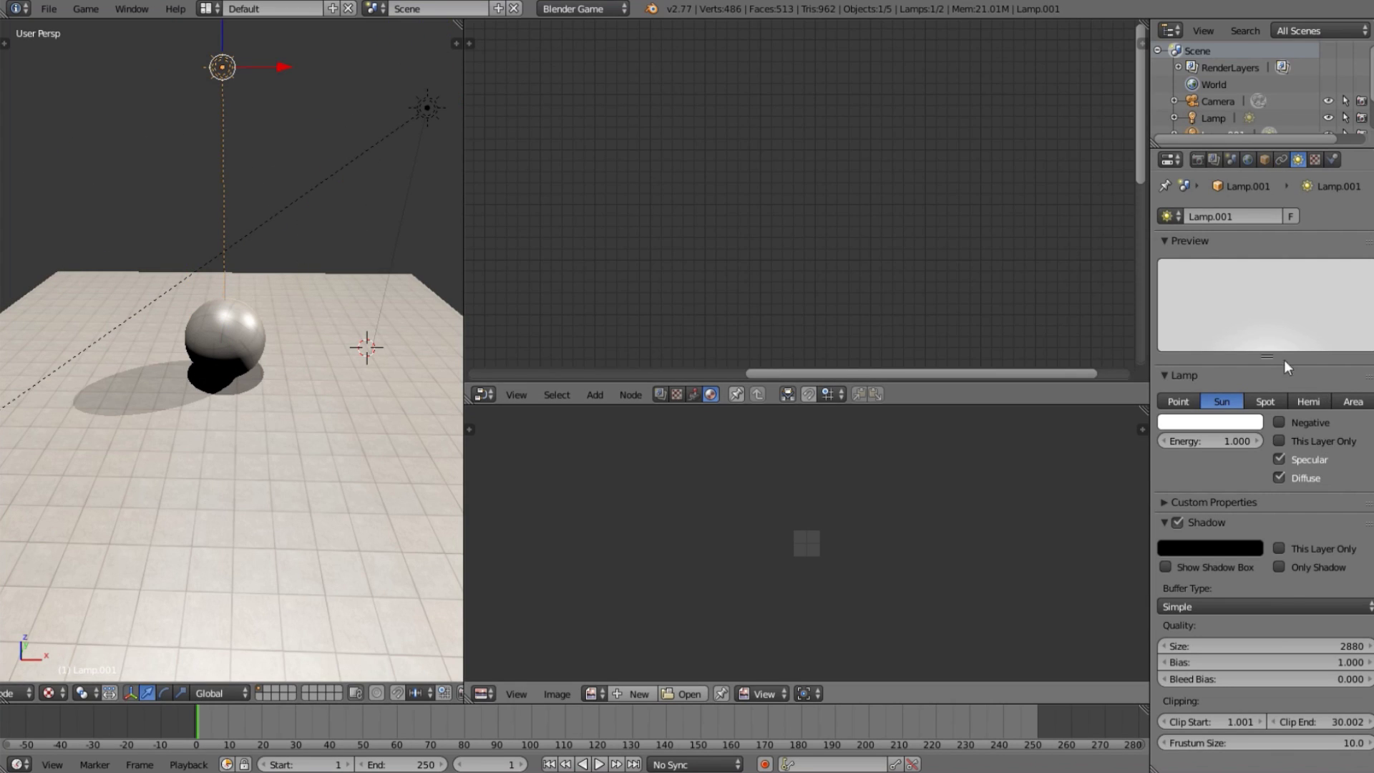
Change the duplicated lamp to Hemi and tilt it by rotating it.
left_click(1312, 402)
middle_click_drag(236, 272, 320, 306)
key("r")
left_click(392, 294)
key("r")
key("r")
left_click(380, 286)
middle_click_drag(380, 285, 439, 302)
scroll(277, 298, "up", 1)
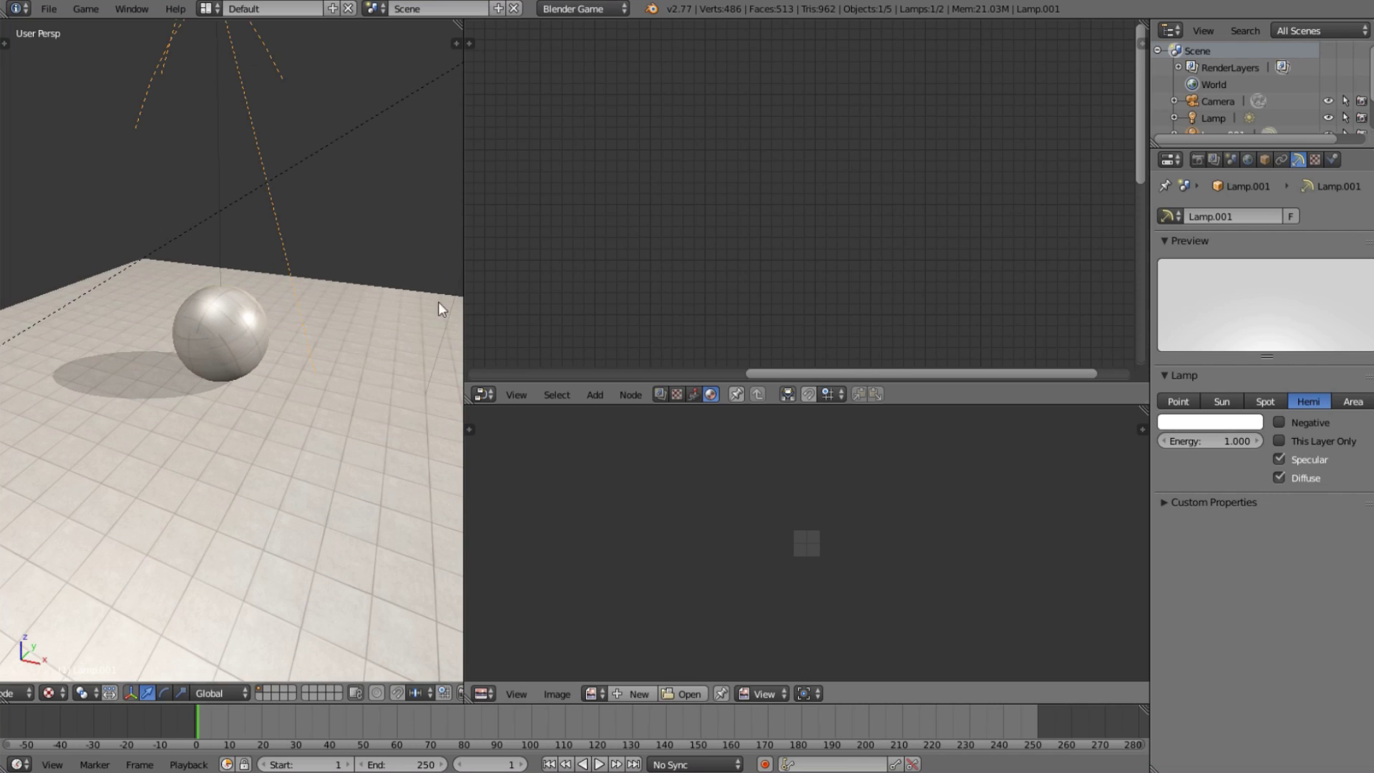
Give the Hemi lamp a pale blue colour and set its energy to 0.3.
left_click(1210, 421)
left_click(1189, 244)
left_click(1179, 251)
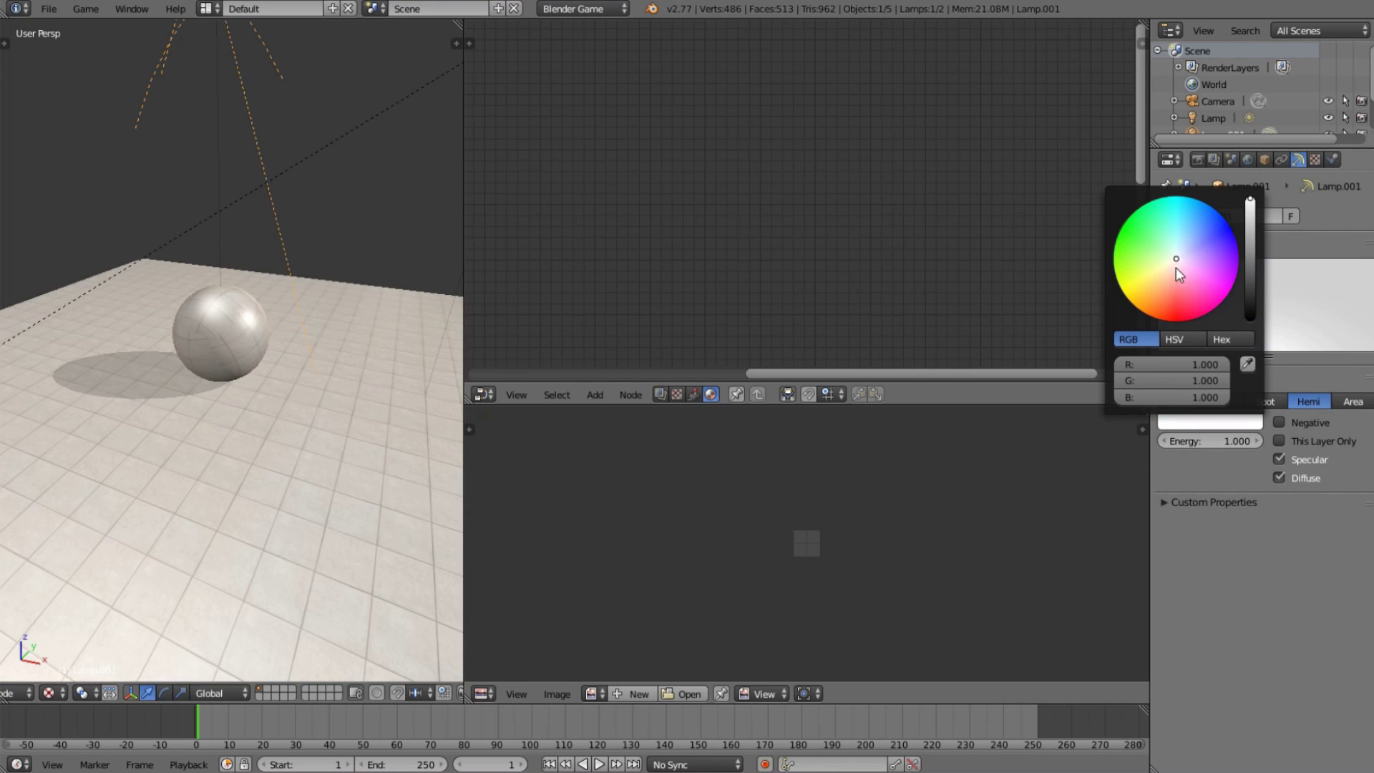
left_click(1218, 441)
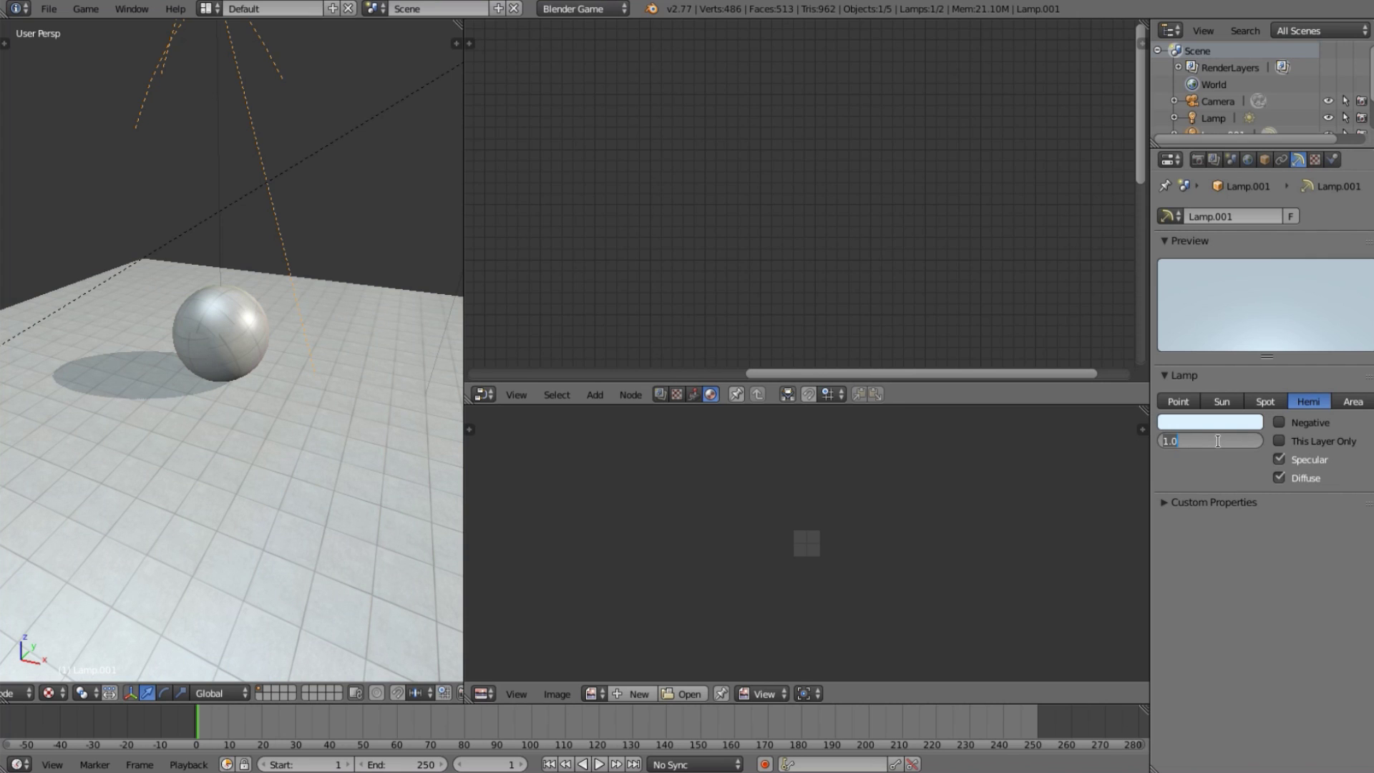
type("0.3")
key("Return")
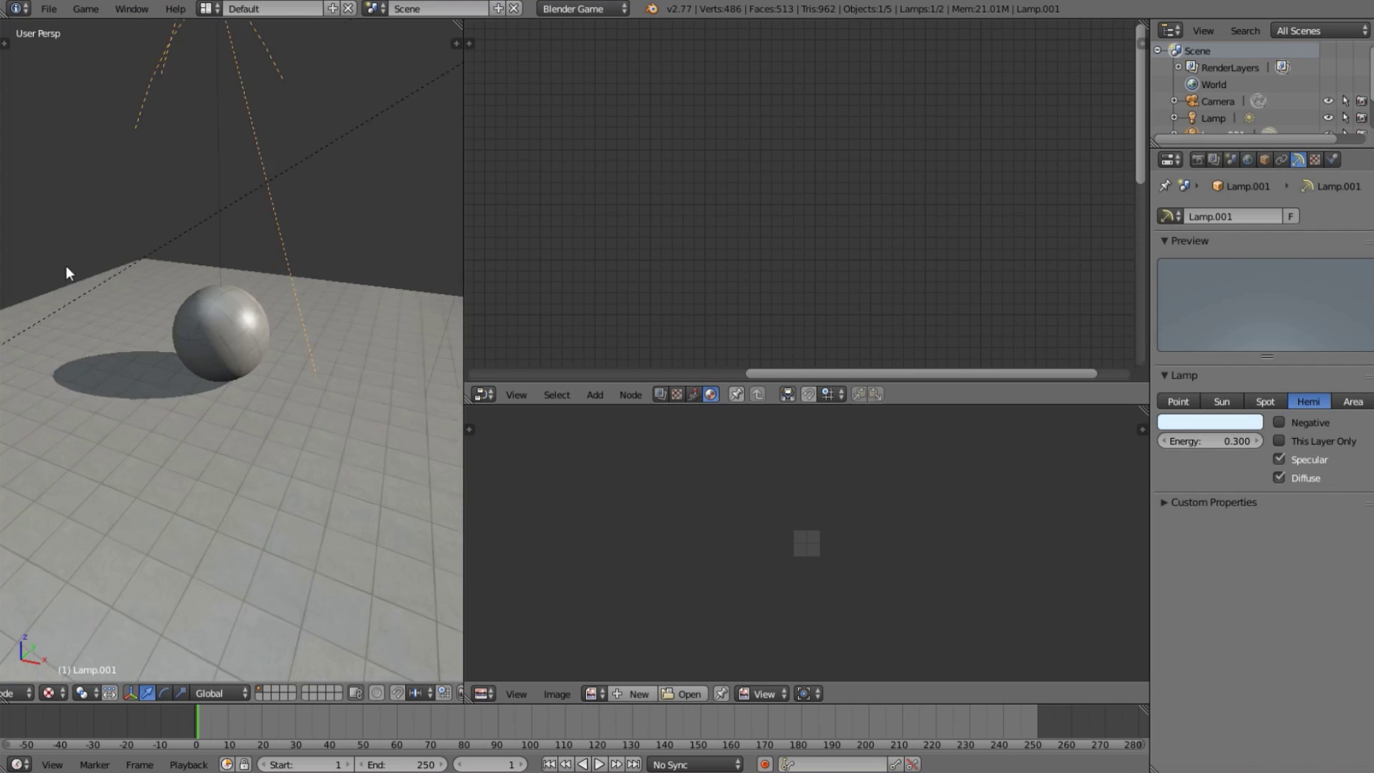
scroll(226, 286, "up", 5)
middle_click_drag(226, 283, 224, 386)
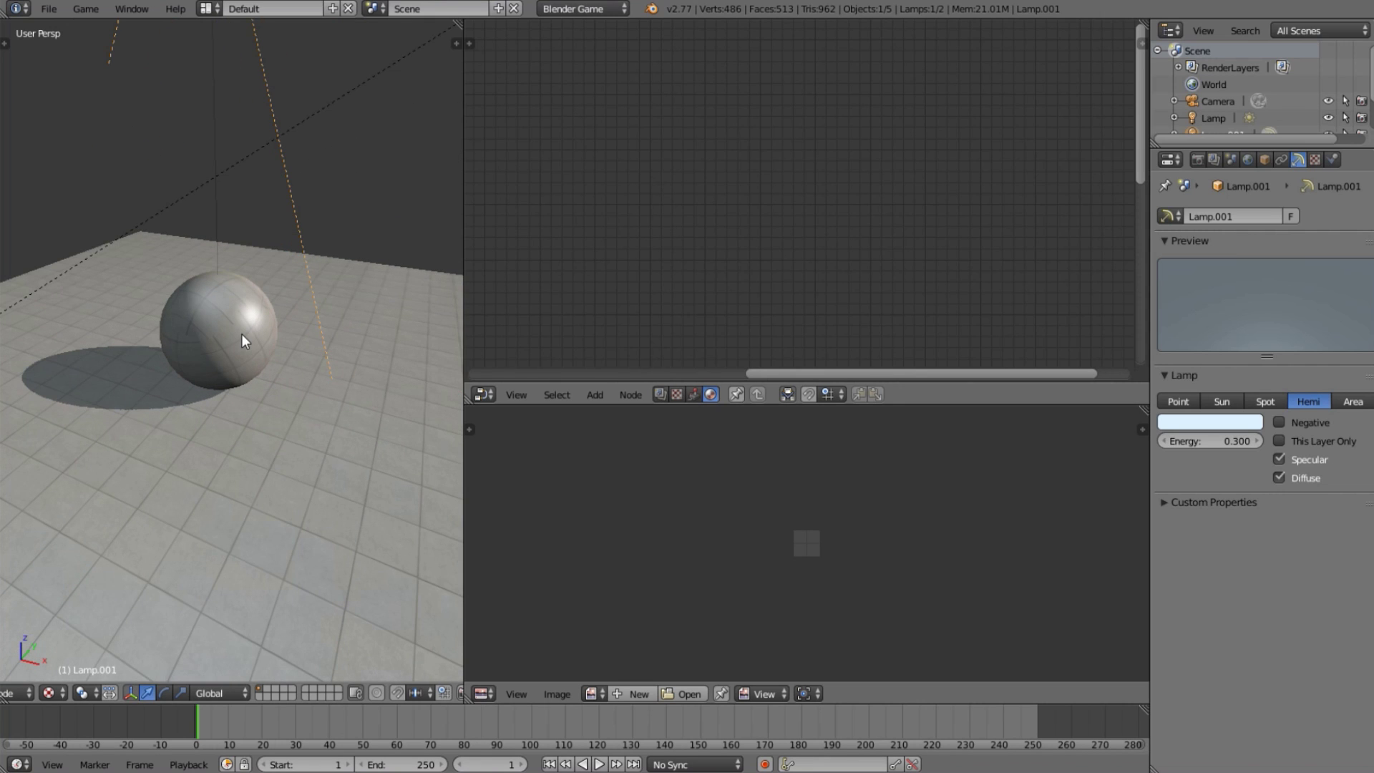
middle_click_drag(242, 333, 203, 413)
middle_click_drag(233, 310, 272, 324)
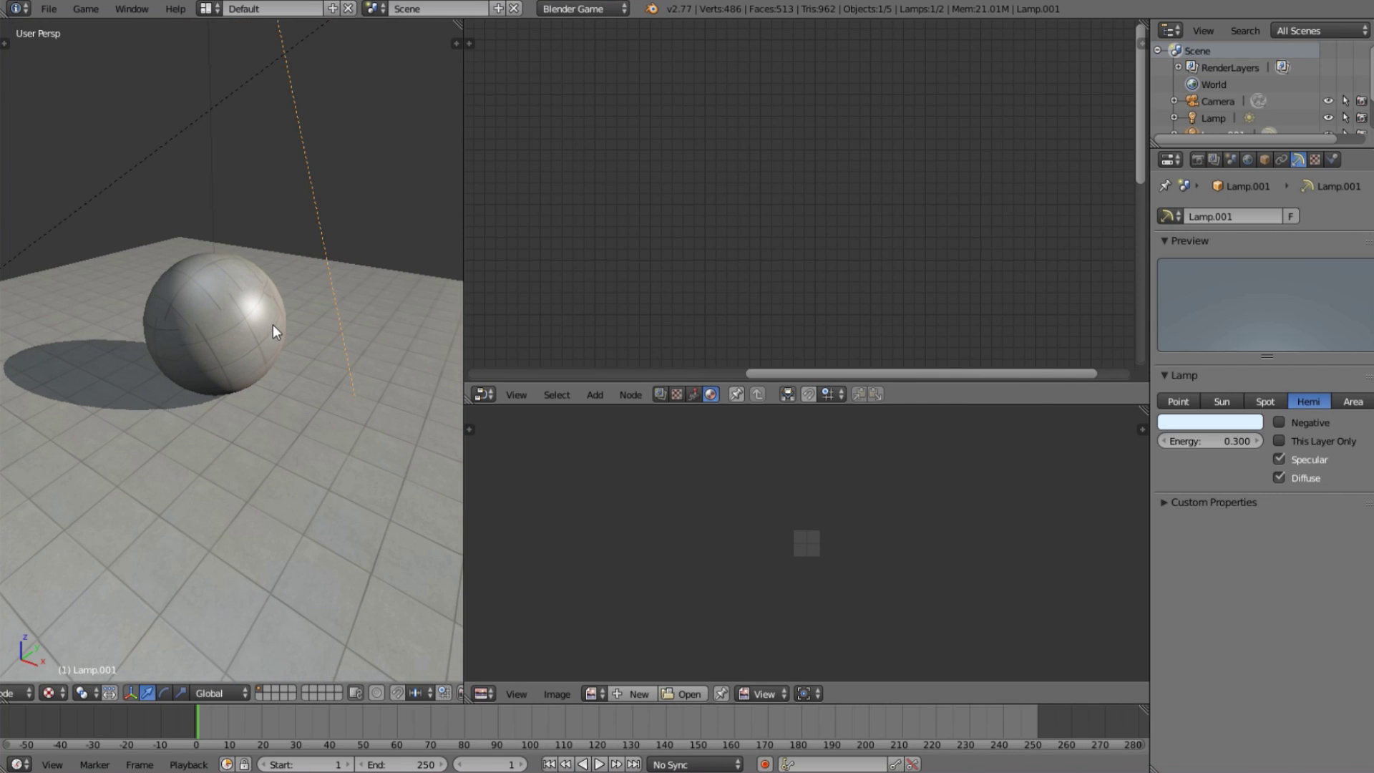
Show the sphere's material settings and connect the factor output driving both Mix nodes to the Material node's Spec input.
right_click(273, 324)
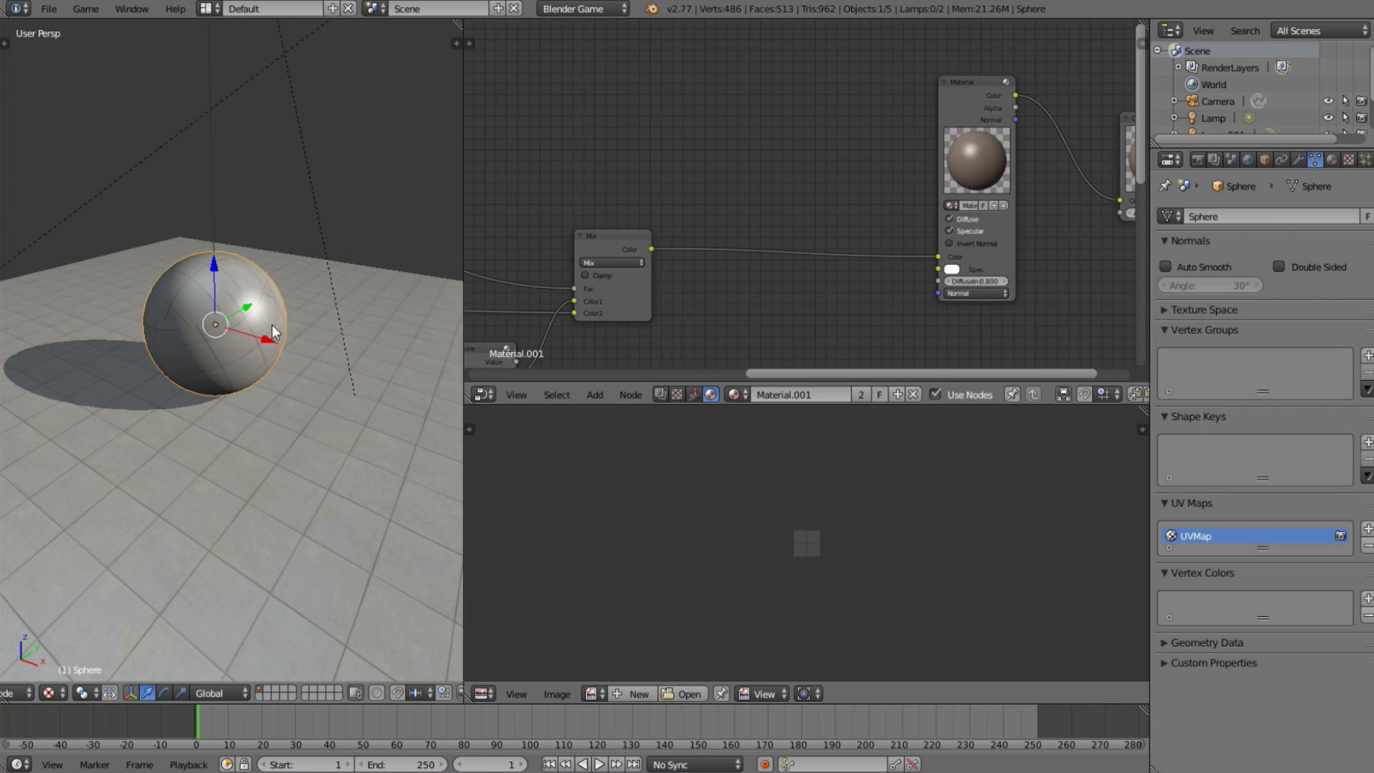
left_click(1331, 159)
scroll(793, 312, "up", 1)
middle_click_drag(730, 245, 1013, 194)
scroll(636, 183, "down", 2)
middle_click_drag(729, 227, 650, 275)
left_click_drag(476, 202, 1010, 265)
Inspect the sphere's highlight and raise the material's specular Hardness to about 187.
scroll(251, 247, "up", 5)
mouse_move(251, 248)
middle_mouse_down()
mouse_move(196, 242)
mouse_move(292, 226)
mouse_move(256, 242)
middle_mouse_up()
mouse_move(256, 242)
middle_mouse_down("shift")
mouse_move(186, 304)
mouse_move(191, 329)
mouse_move(333, 293)
mouse_move(136, 366)
mouse_move(209, 320)
mouse_move(105, 272)
mouse_move(251, 307)
mouse_move(329, 282)
mouse_move(71, 312)
middle_mouse_up("shift")
scroll(262, 311, "down", 5)
scroll(261, 312, "up", 3)
scroll(204, 354, "down", 4)
scroll(203, 354, "up", 2)
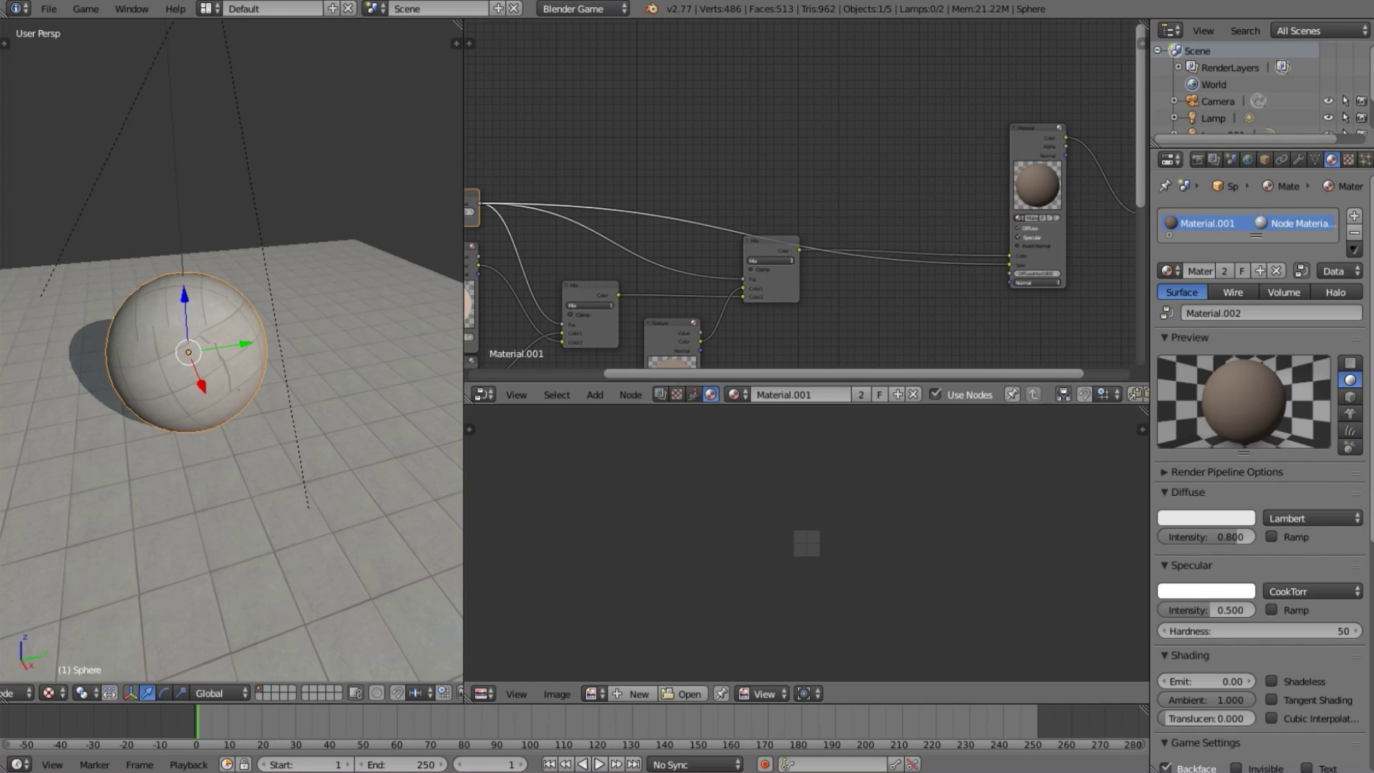
left_click_drag(1226, 627, 1324, 627)
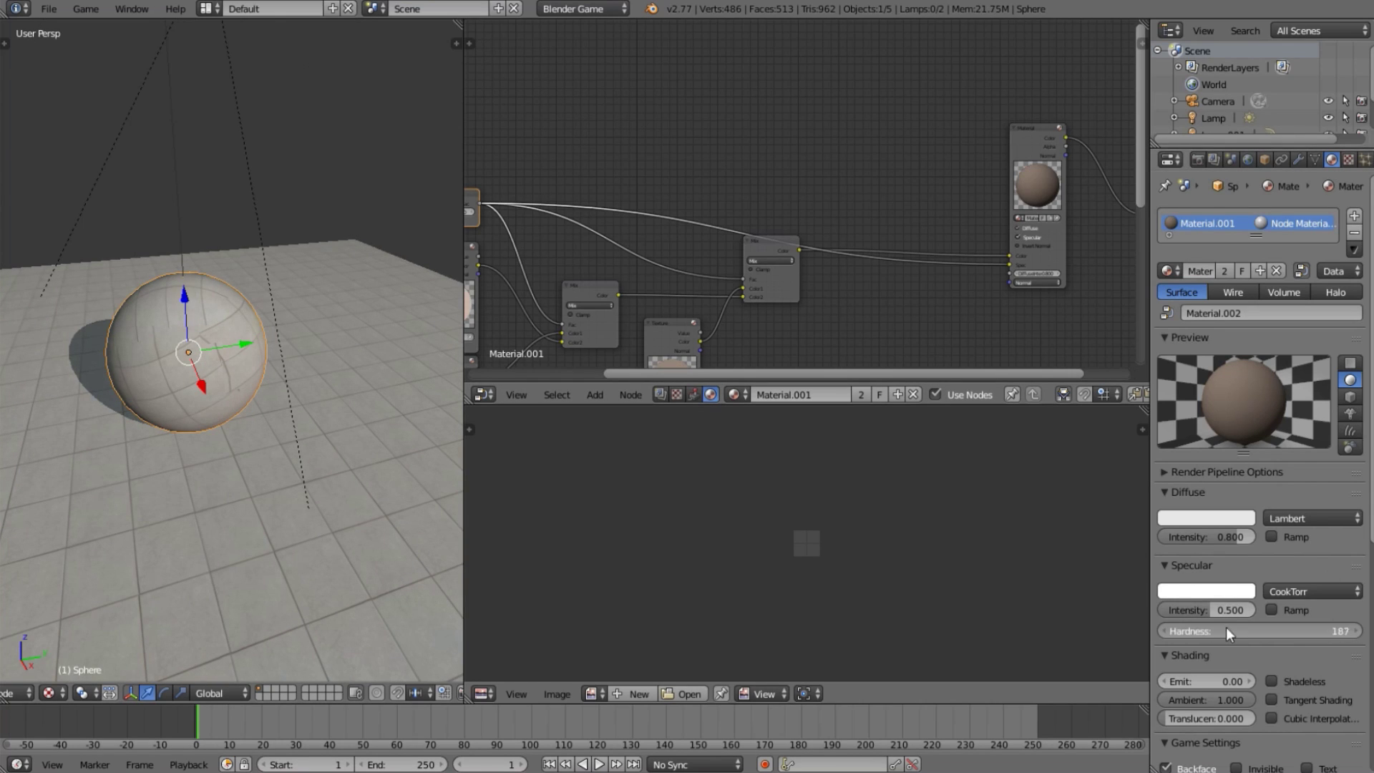
Undo the specular Hardness change and delete the tile Texture node feeding the last Mix node.
key("ctrl+z")
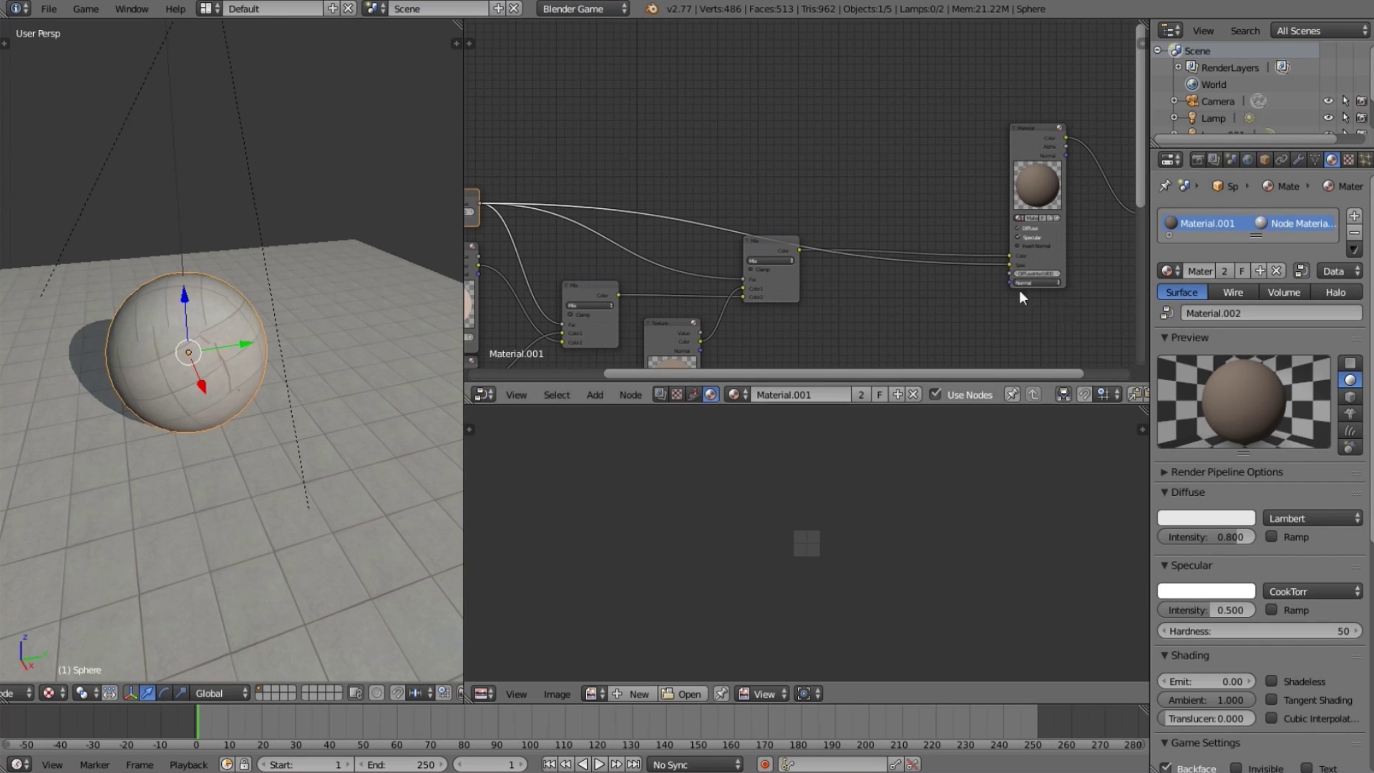
key("Home")
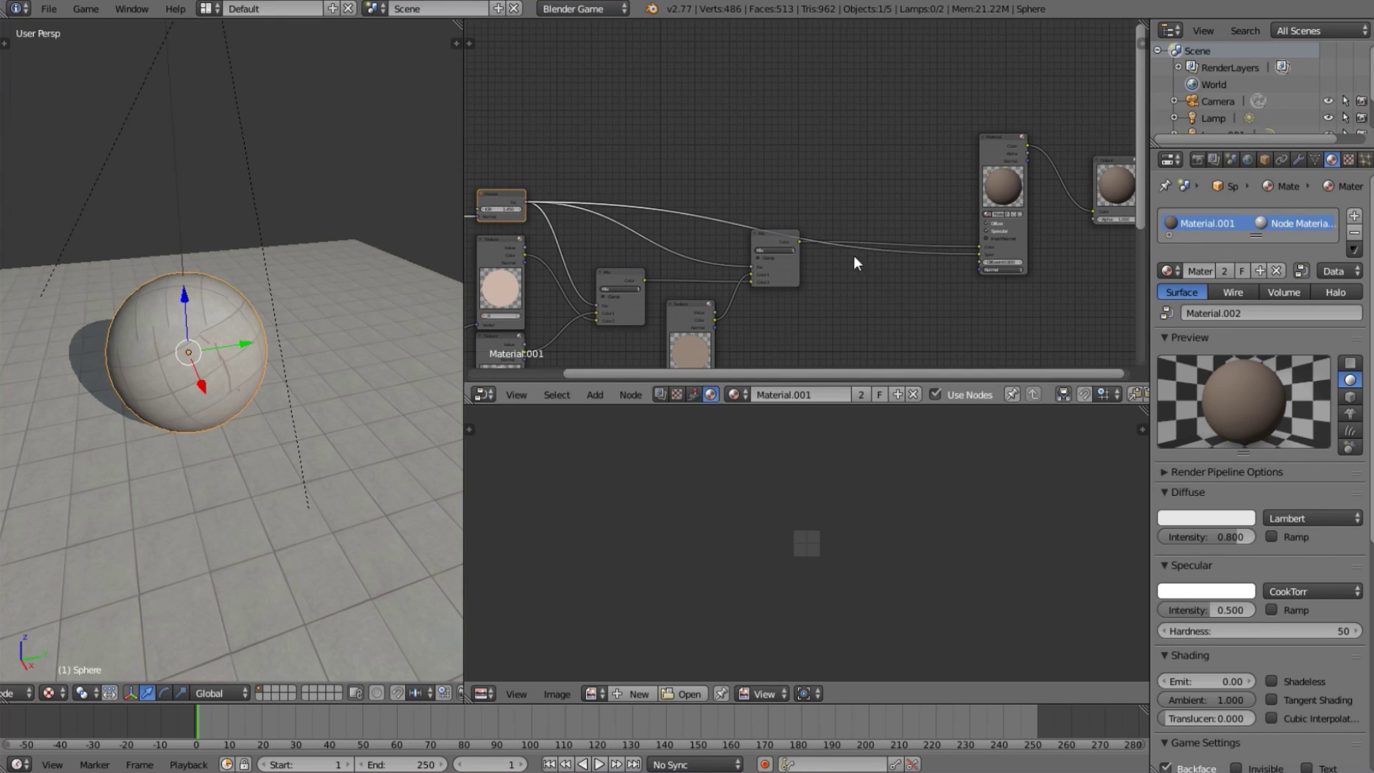
scroll(837, 256, "down", 7)
middle_click_drag(745, 254, 741, 170)
scroll(773, 171, "up", 4)
left_click_drag(1055, 62, 1056, 371)
middle_click_drag(795, 239, 844, 279)
scroll(844, 267, "up", 4)
left_click(733, 212)
key("x")
scroll(715, 222, "down", 2)
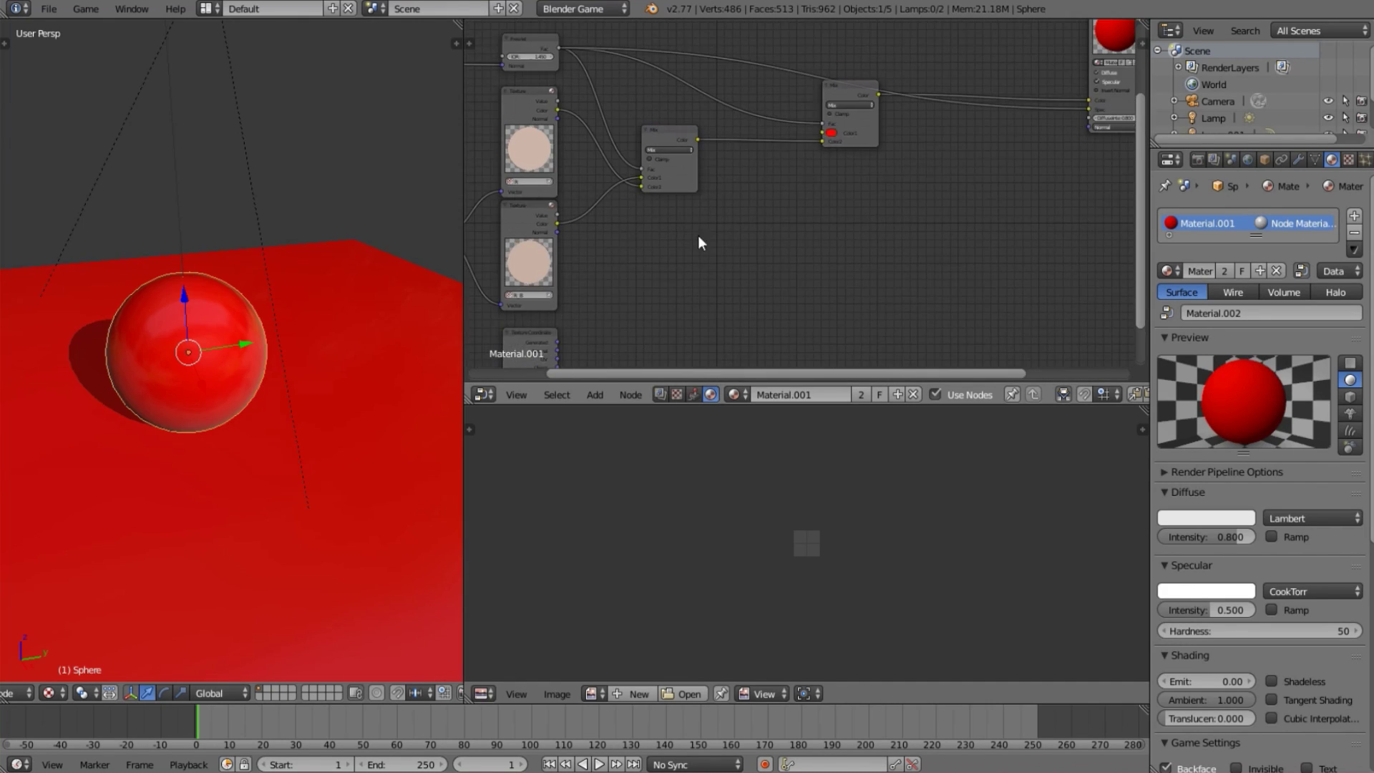
Delete the leftover coordinates node below the two remaining Texture nodes.
middle_click_drag(605, 313, 676, 230)
left_click(587, 273)
key("x")
Examine the red sphere's surface and edge reflections up close from different angles, with nothing selected.
scroll(231, 345, "up", 4)
key("a")
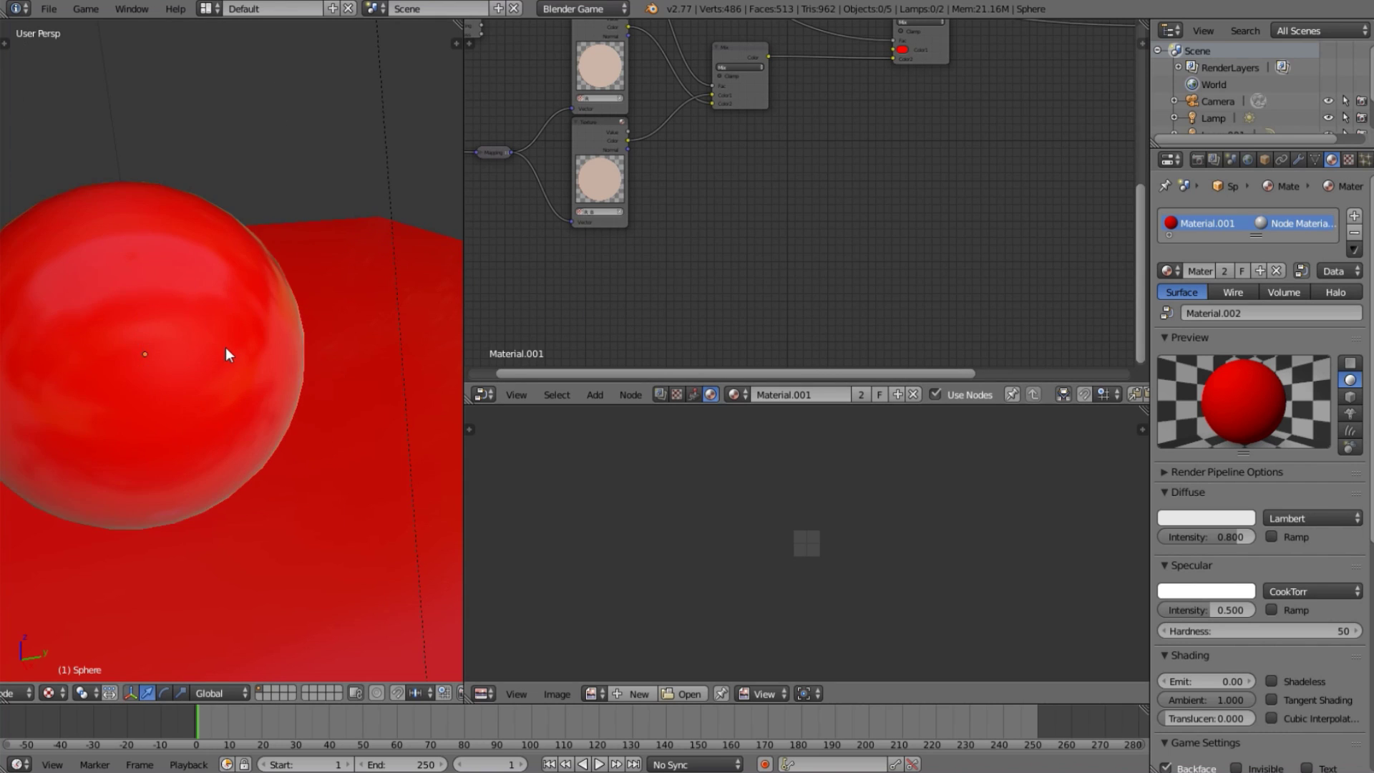
scroll(225, 347, "down", 3)
right_click(226, 345)
key("KP_Decimal")
key("a")
middle_click_drag(227, 345, 62, 336)
scroll(61, 336, "down", 6)
middle_click_drag(256, 320, 444, 230)
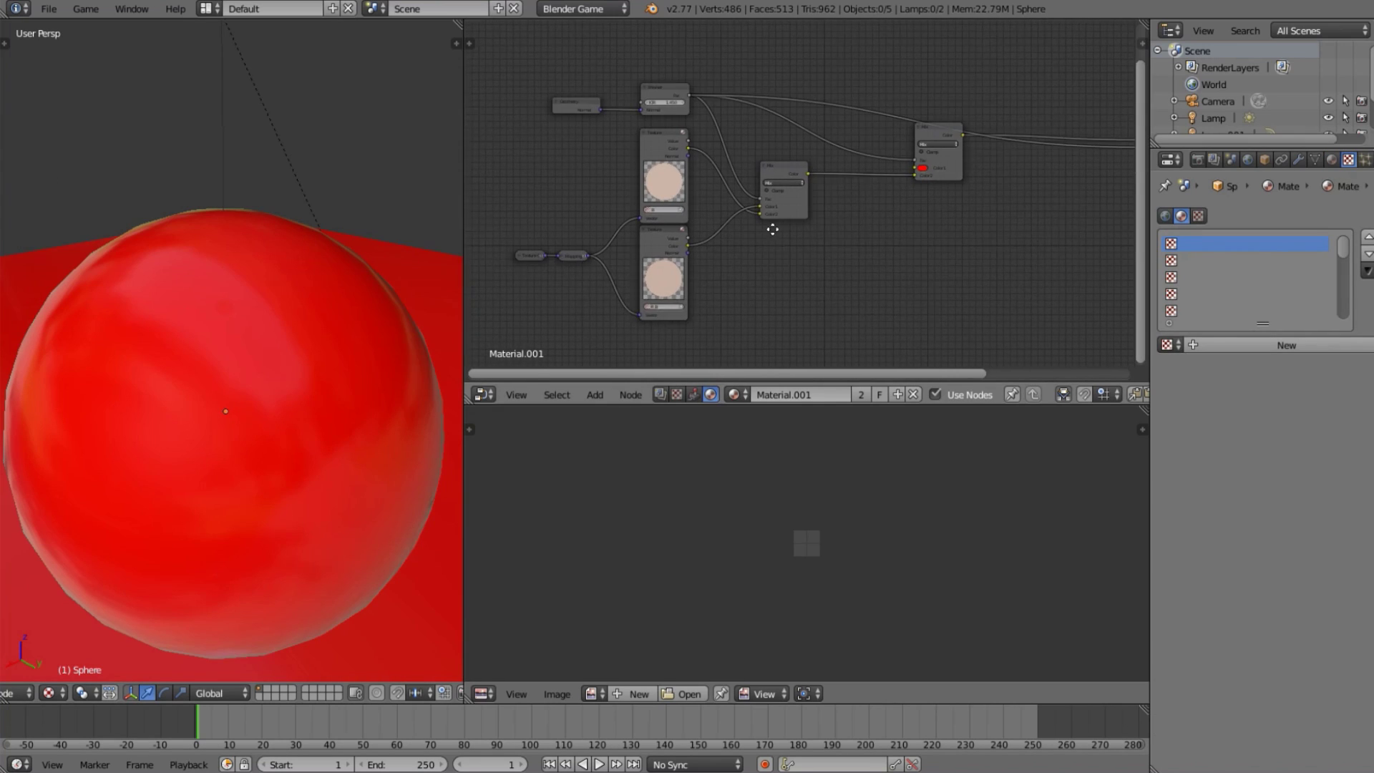
Move the Material node closer to the last Mix node.
middle_click_drag(773, 229, 770, 230)
scroll(1002, 251, "down", 1)
middle_click_drag(1013, 229, 776, 288)
scroll(943, 147, "up", 2)
left_click(913, 155)
left_click_drag(913, 154, 761, 129)
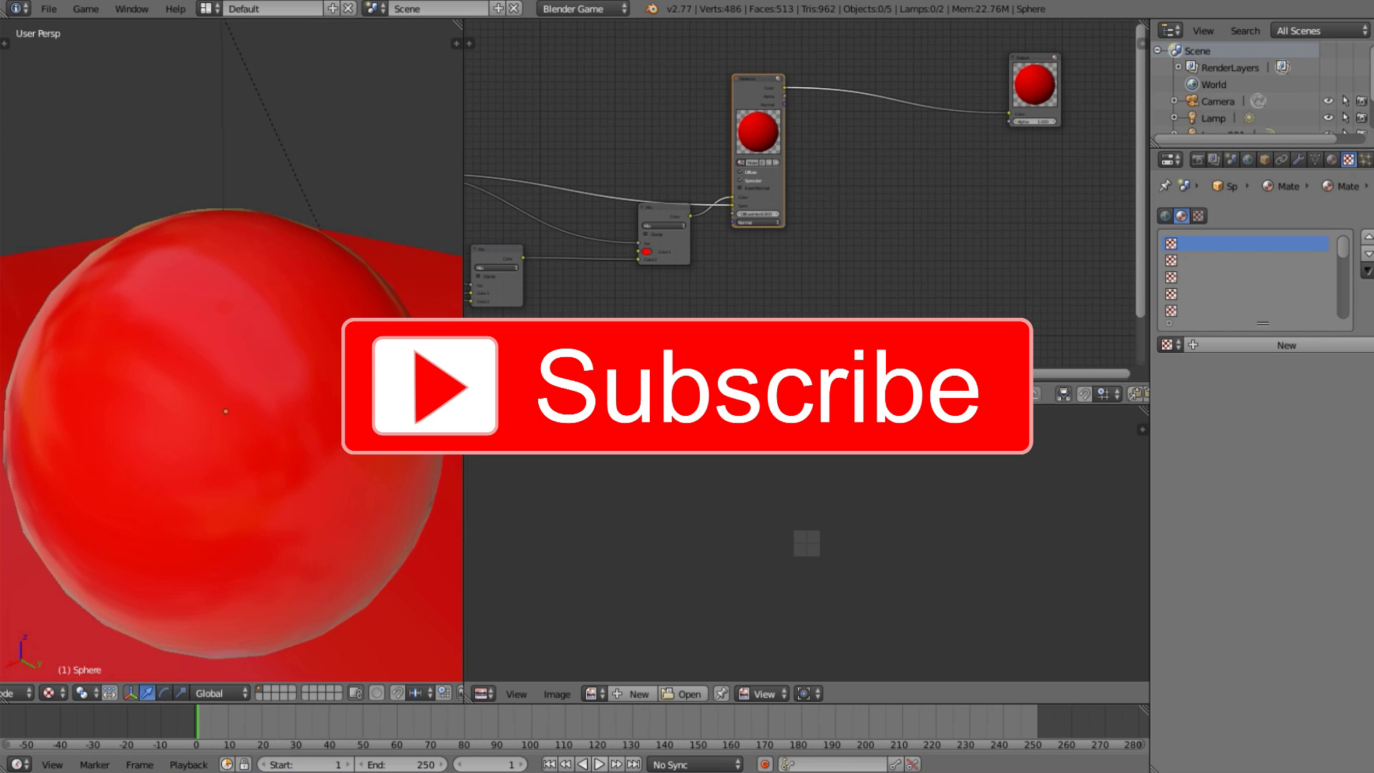
Bring the Output node closer to the Material node to tidy the node layout.
scroll(288, 333, "down", 4)
scroll(845, 220, "down", 1)
scroll(845, 217, "down", 1)
left_click_drag(986, 113, 845, 122)
middle_click_drag(686, 194, 889, 123)
scroll(668, 195, "up", 4)
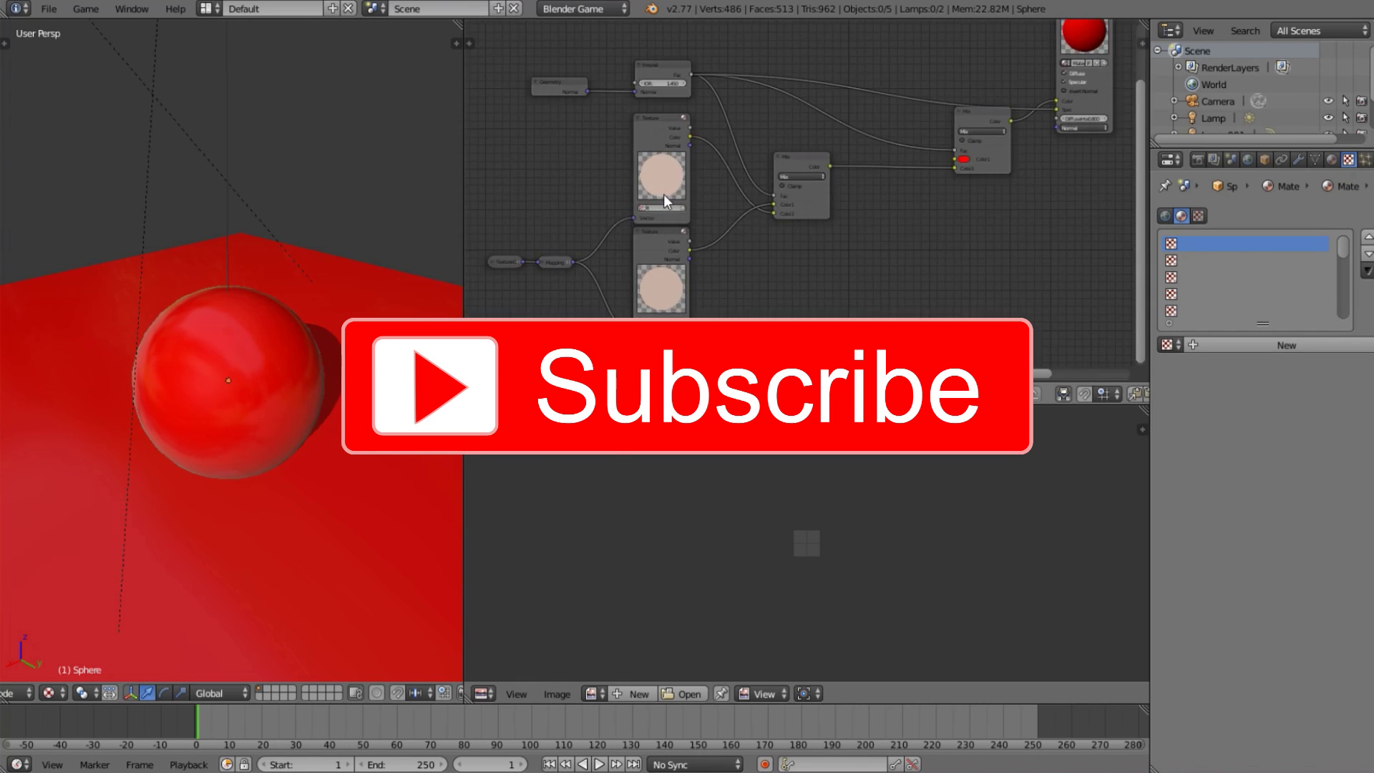